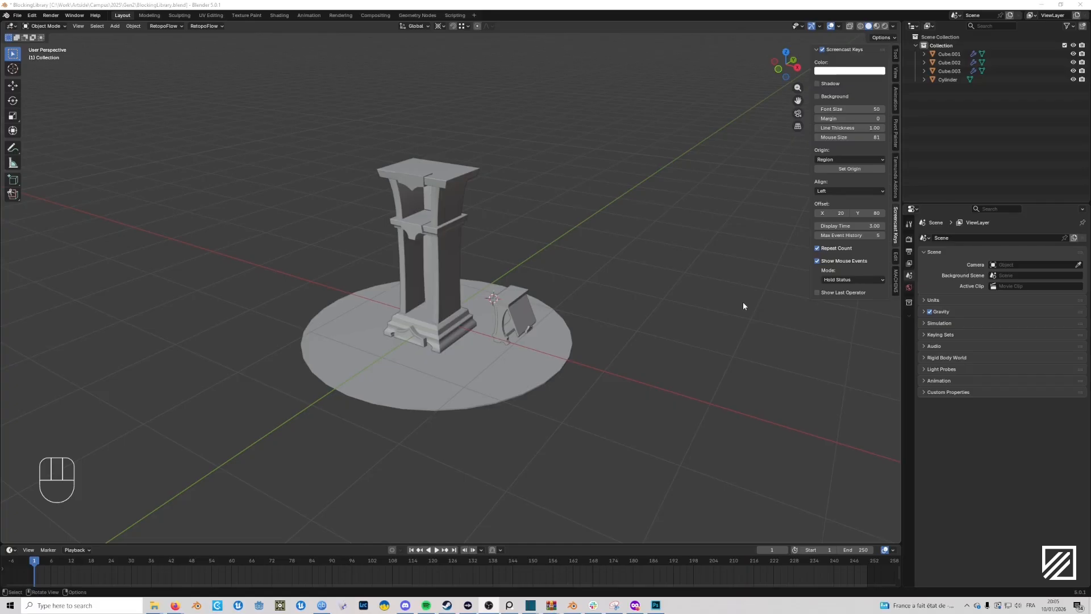
Add a camera to the scene with the pillar, the small prop and the round platform.
{"action": "middle_click_drag", "start_coordinate": [742, 302], "coordinate": [616, 380]}
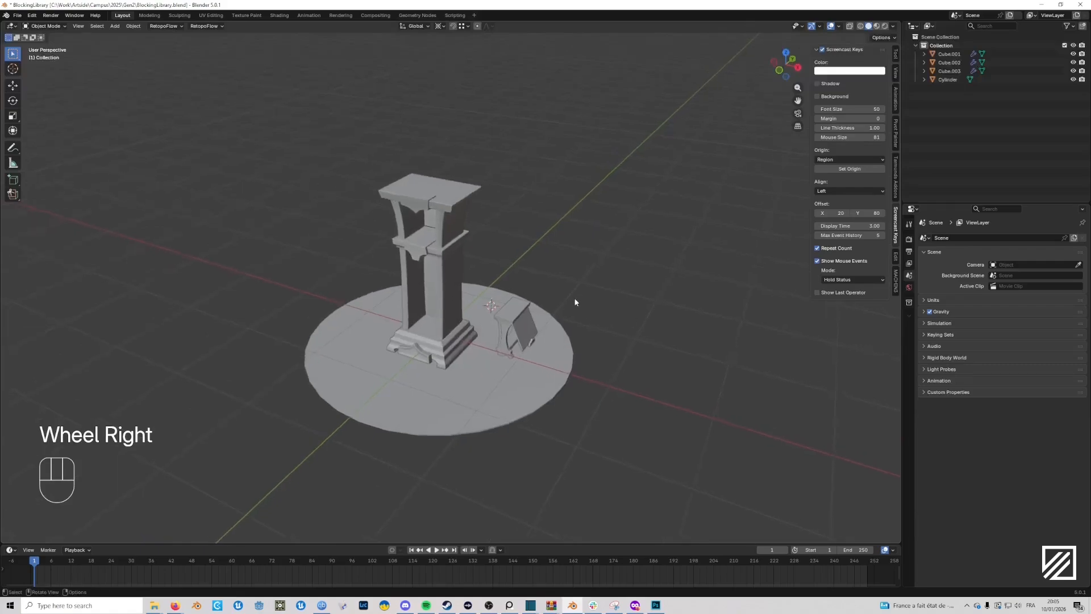
{"action": "middle_click_drag", "start_coordinate": [579, 311], "coordinate": [465, 357]}
{"action": "mouse_move", "coordinate": [585, 374]}
{"action": "middle_mouse_down"}
{"action": "mouse_move", "coordinate": [618, 381]}
{"action": "mouse_move", "coordinate": [574, 369]}
{"action": "middle_mouse_up"}
{"action": "scroll", "coordinate": [574, 368], "scroll_direction": "right", "scroll_amount": 1}
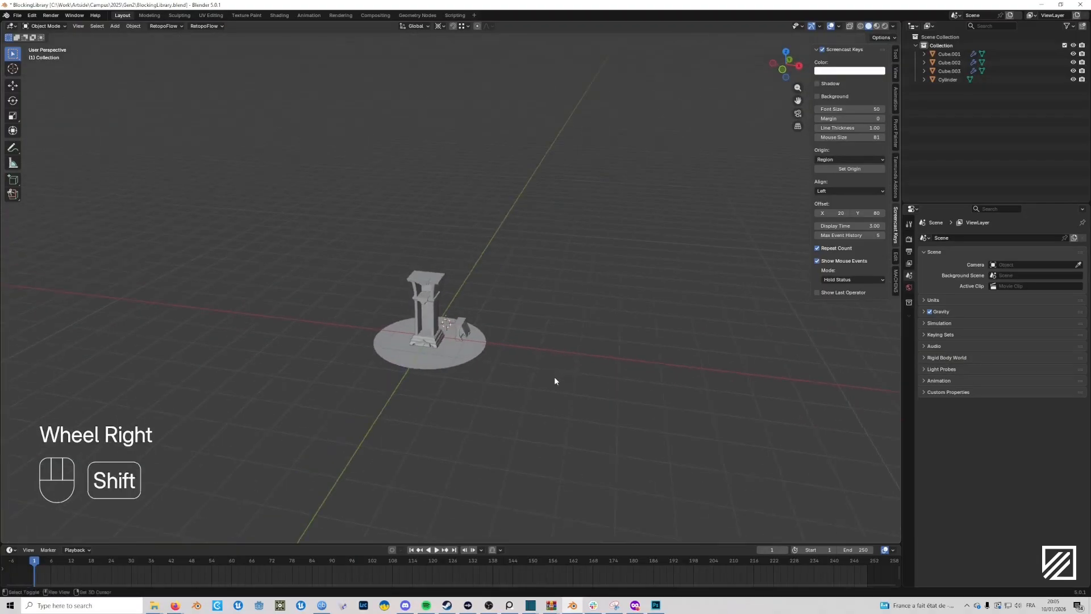
{"action": "key", "text": "shift+a"}
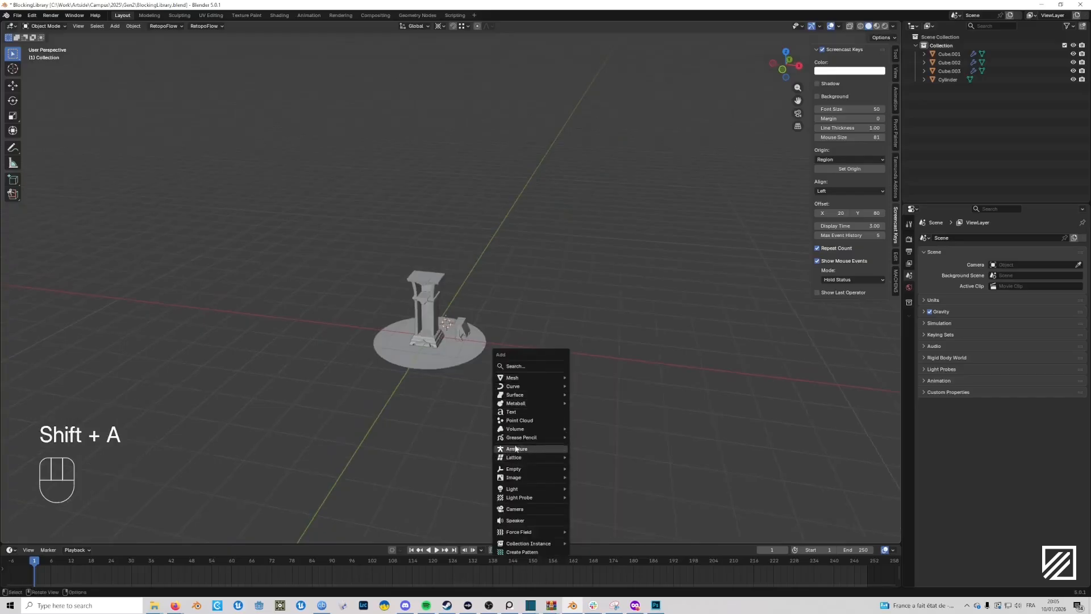
{"action": "left_click", "coordinate": [530, 510]}
{"action": "middle_click_drag", "start_coordinate": [531, 498], "coordinate": [567, 407]}
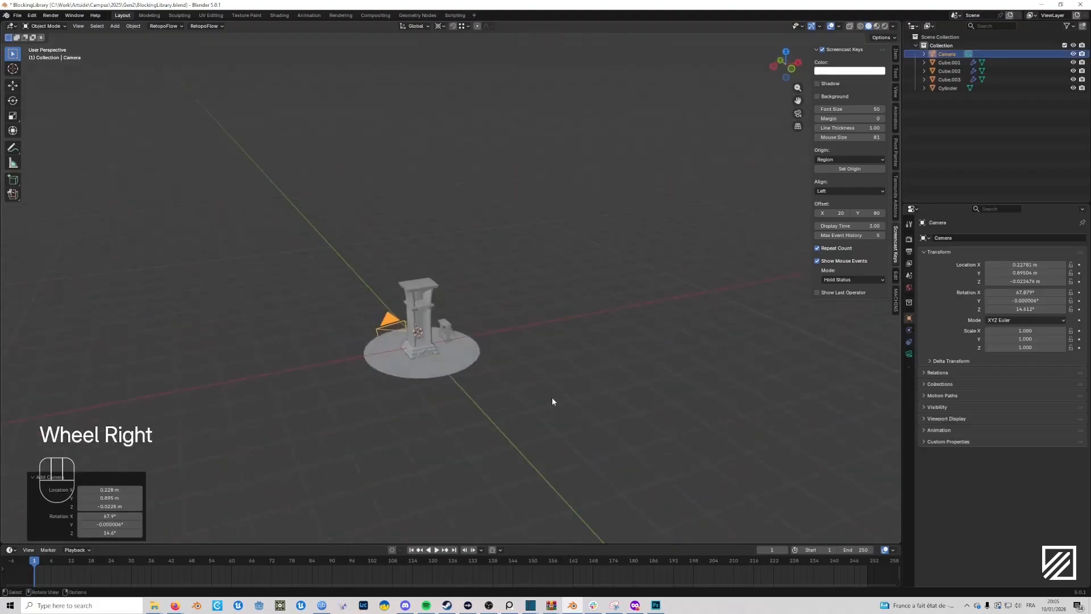
{"action": "middle_click_drag", "start_coordinate": [536, 365], "coordinate": [501, 278]}
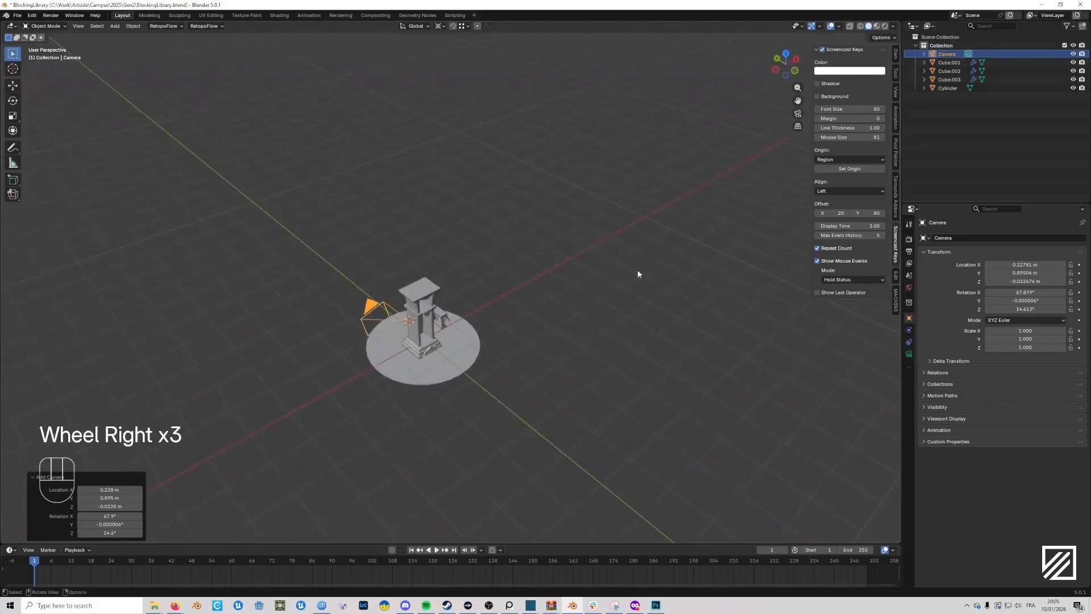
{"action": "scroll", "coordinate": [653, 383], "scroll_direction": "up", "scroll_amount": 2}
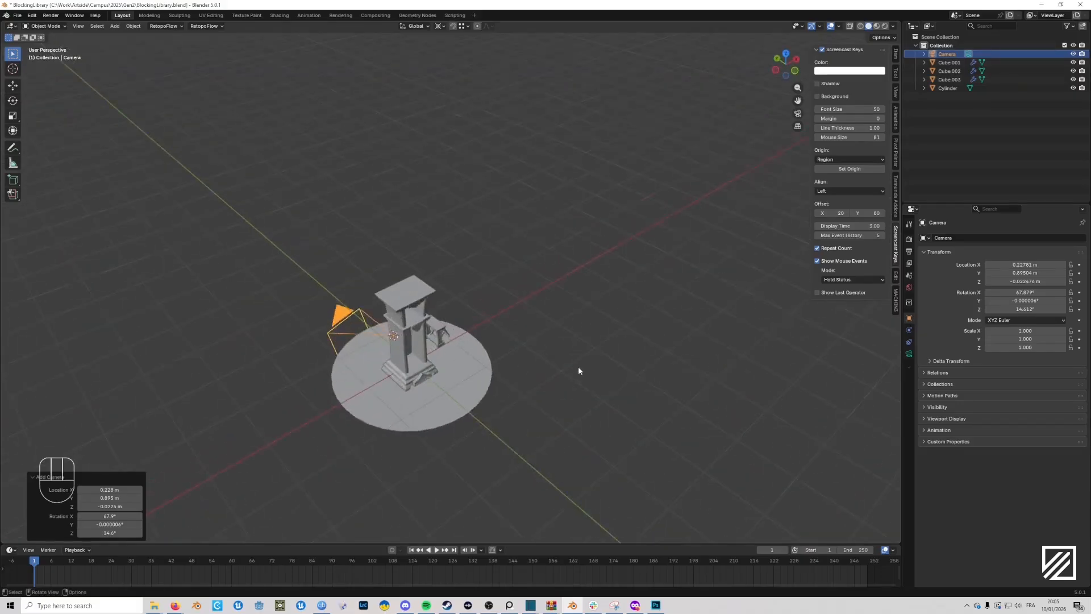
Look through the new camera by switching the viewport to the active camera's view.
{"action": "key", "text": "KP_0"}
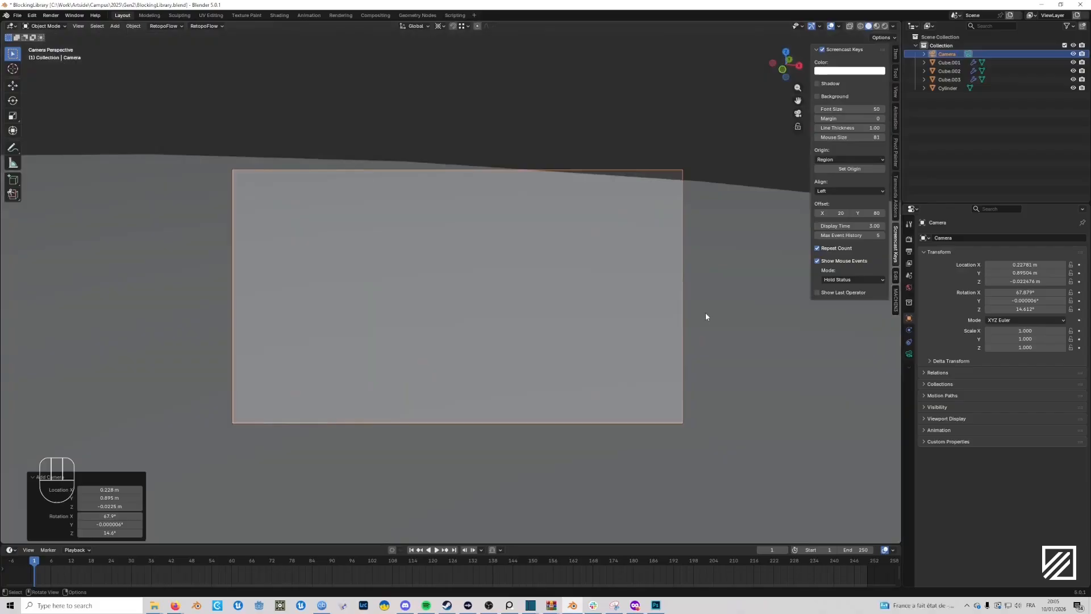
{"action": "left_click", "coordinate": [80, 25]}
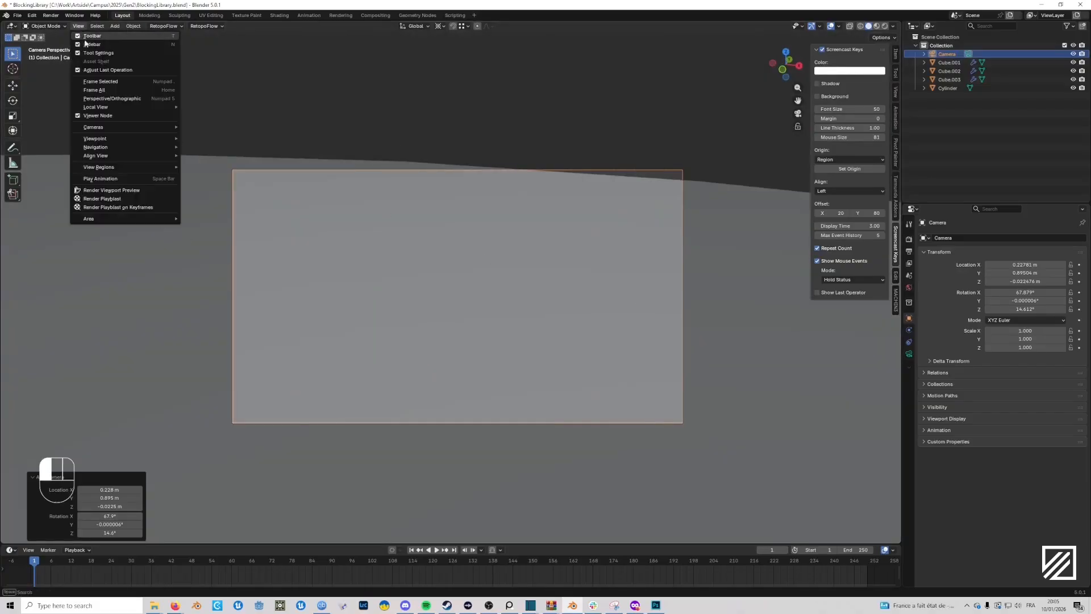
{"action": "mouse_move", "coordinate": [108, 127]}
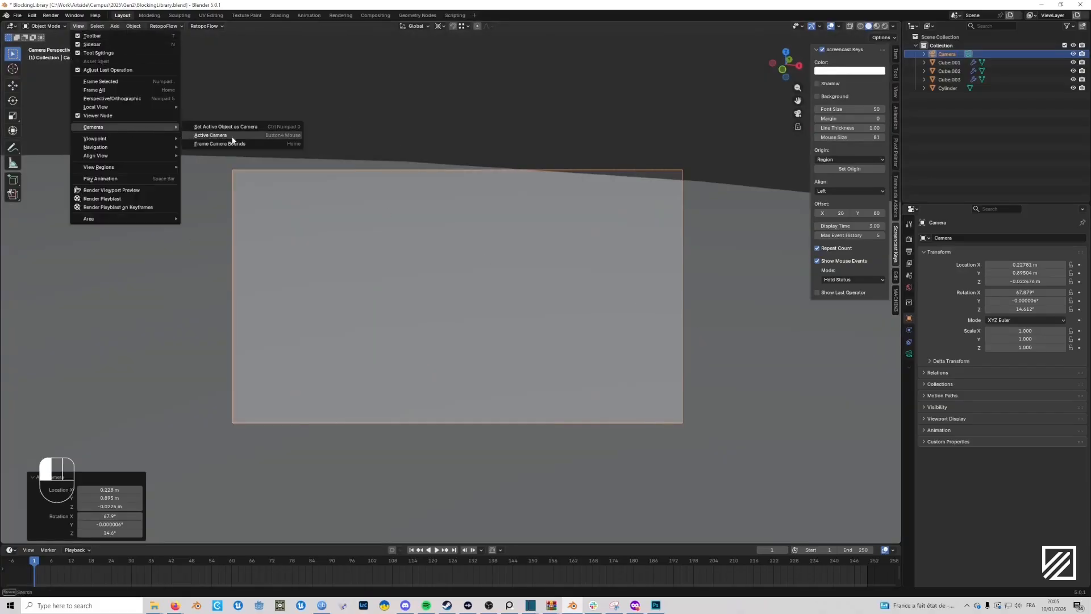
{"action": "left_click", "coordinate": [231, 140]}
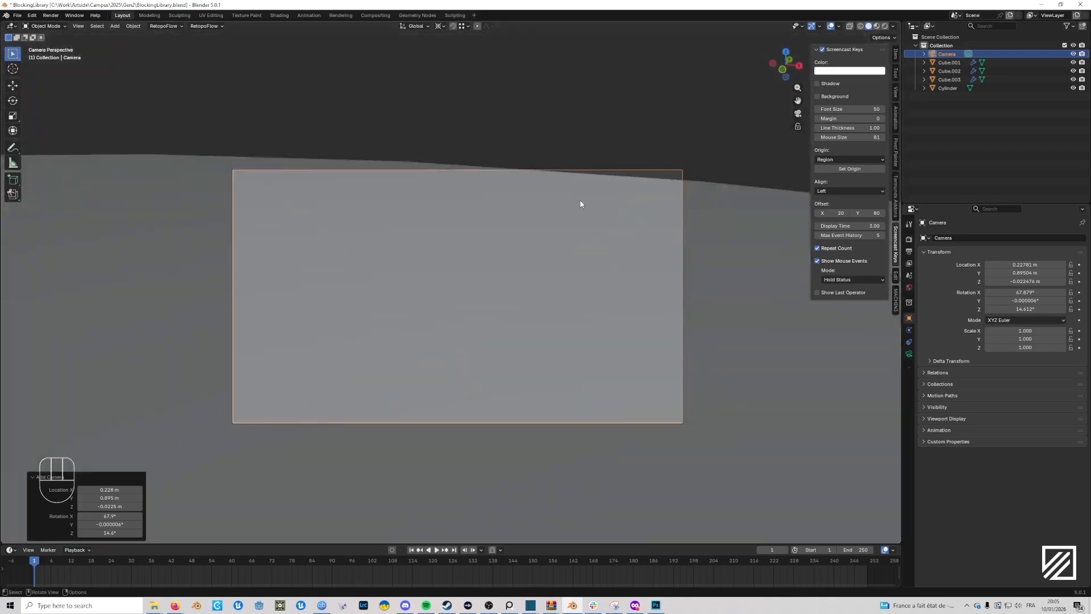
{"action": "scroll", "coordinate": [609, 230], "scroll_direction": "down", "scroll_amount": 2}
{"action": "scroll", "coordinate": [608, 230], "scroll_direction": "up", "scroll_amount": 2}
{"action": "middle_click_drag", "start_coordinate": [602, 233], "coordinate": [554, 256]}
{"action": "key", "text": "KP_0"}
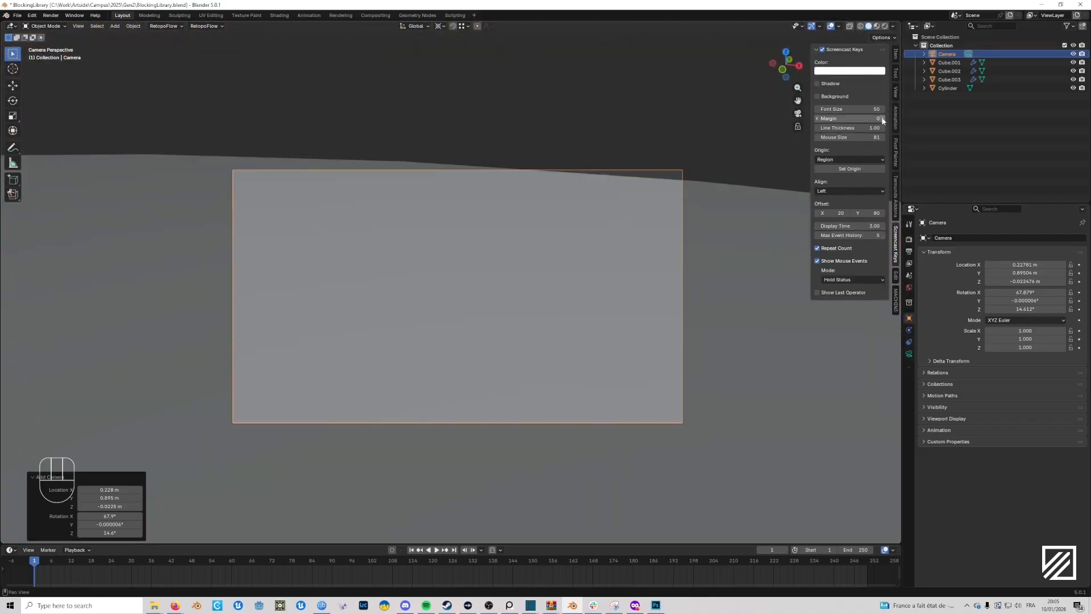
Lock the camera to the view and frame the pillar, prop and whole platform inside the camera border.
{"action": "left_click", "coordinate": [896, 93]}
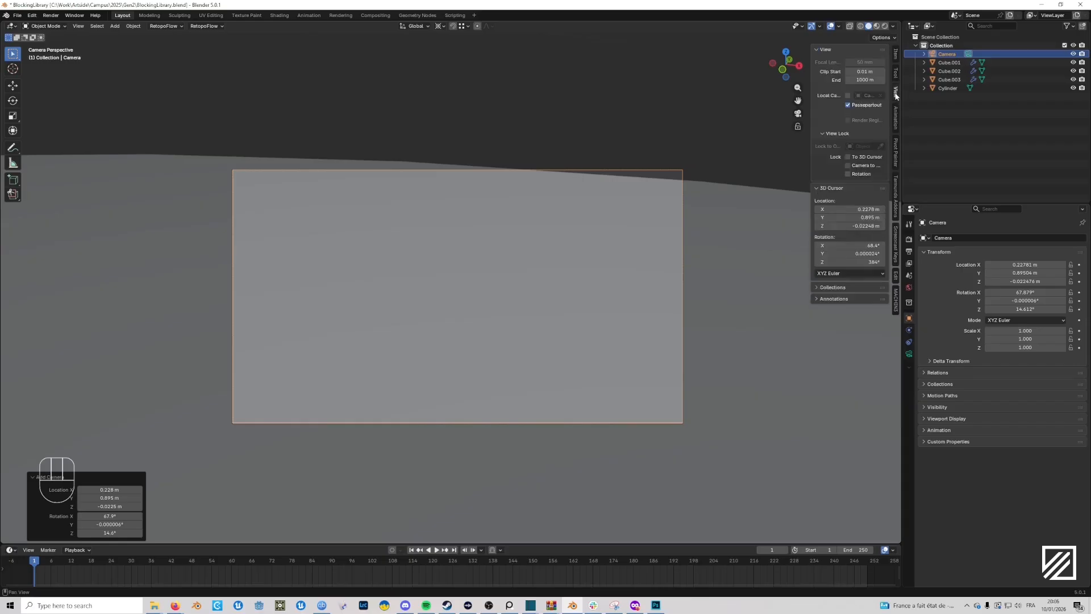
{"action": "left_click", "coordinate": [848, 165]}
{"action": "scroll", "coordinate": [589, 257], "scroll_direction": "down", "scroll_amount": 10}
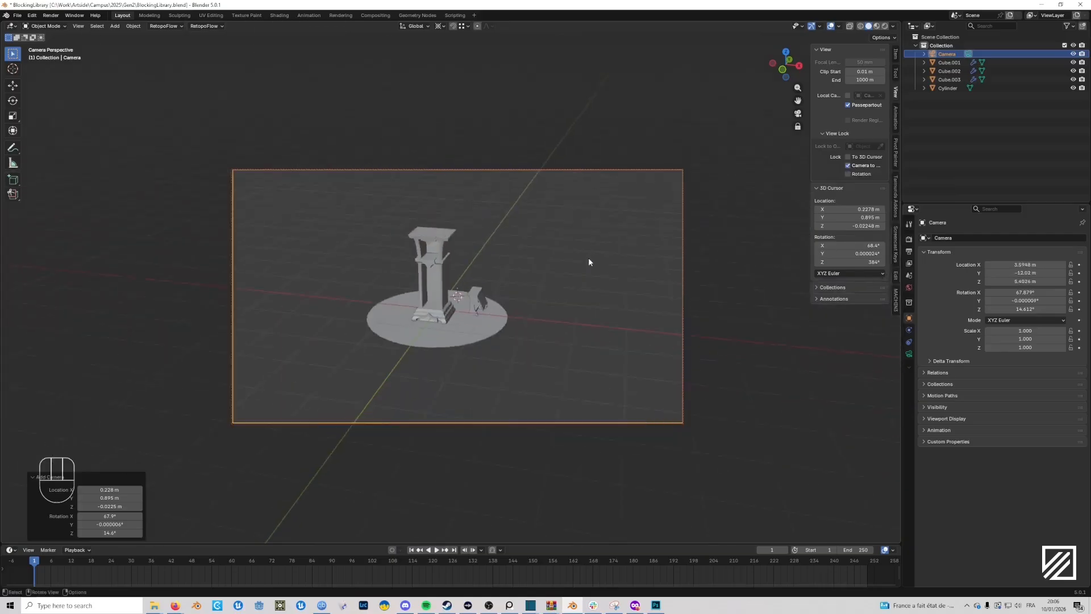
{"action": "middle_click_drag", "start_coordinate": [588, 257], "coordinate": [525, 260]}
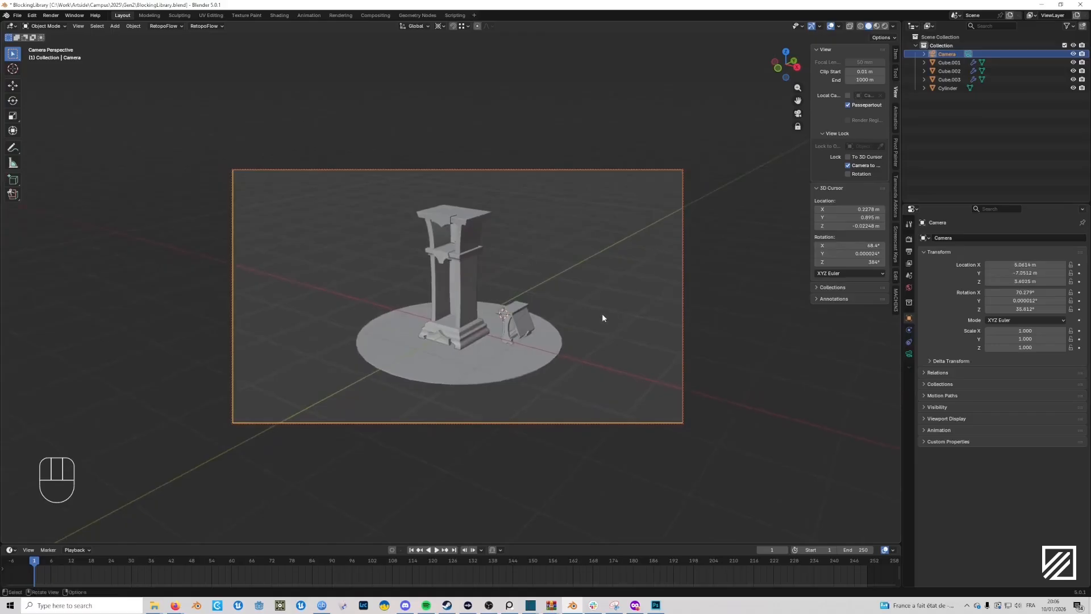
Leave the camera view, switch the viewport shading to Rendered and place the 3D cursor at the pillar's base.
{"action": "key", "text": "KP_0"}
{"action": "scroll", "coordinate": [541, 311], "scroll_direction": "down", "scroll_amount": 2}
{"action": "mouse_move", "coordinate": [541, 312]}
{"action": "middle_mouse_down"}
{"action": "mouse_move", "coordinate": [553, 319]}
{"action": "mouse_move", "coordinate": [633, 298]}
{"action": "mouse_move", "coordinate": [548, 309]}
{"action": "mouse_move", "coordinate": [560, 321]}
{"action": "middle_mouse_up"}
{"action": "scroll", "coordinate": [548, 308], "scroll_direction": "up", "scroll_amount": 4}
{"action": "middle_click_drag", "start_coordinate": [560, 322], "coordinate": [567, 319]}
{"action": "key", "text": "z"}
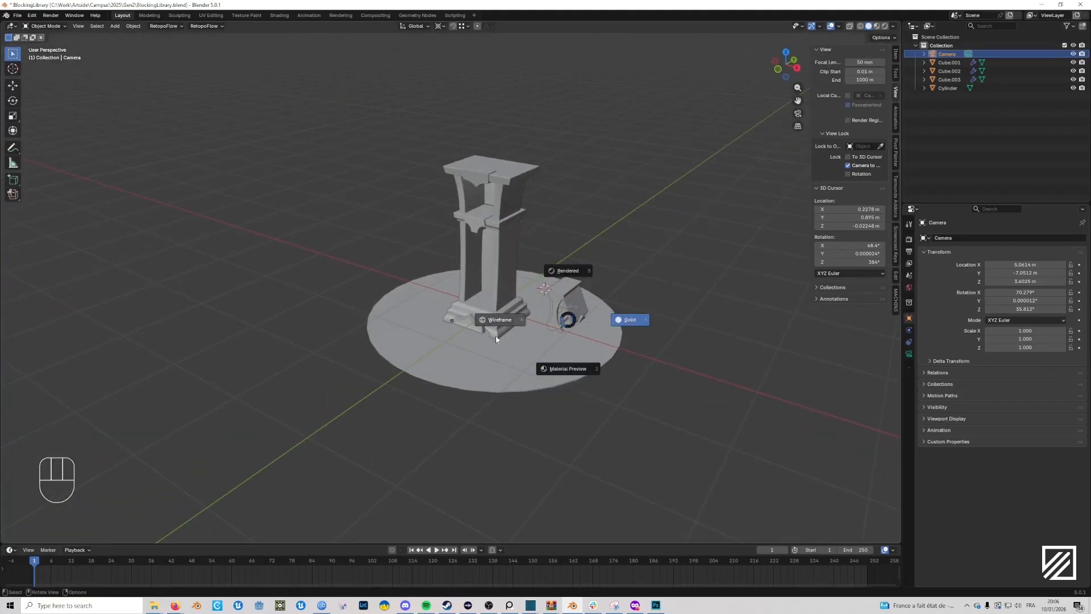
{"action": "left_click", "coordinate": [567, 269]}
{"action": "key", "text": "z"}
{"action": "left_click", "coordinate": [550, 250]}
{"action": "mouse_move", "coordinate": [551, 244]}
{"action": "middle_mouse_down"}
{"action": "mouse_move", "coordinate": [521, 282]}
{"action": "mouse_move", "coordinate": [509, 348]}
{"action": "mouse_move", "coordinate": [522, 284]}
{"action": "mouse_move", "coordinate": [476, 354]}
{"action": "middle_mouse_up"}
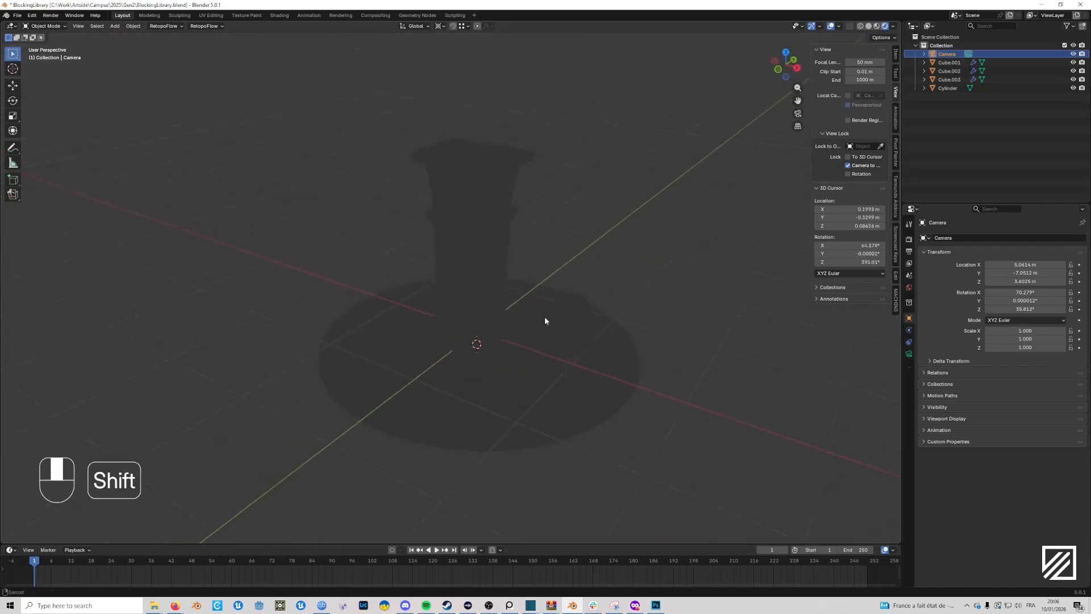
{"action": "scroll", "coordinate": [544, 318], "scroll_direction": "right", "scroll_amount": 1, "text": "shift"}
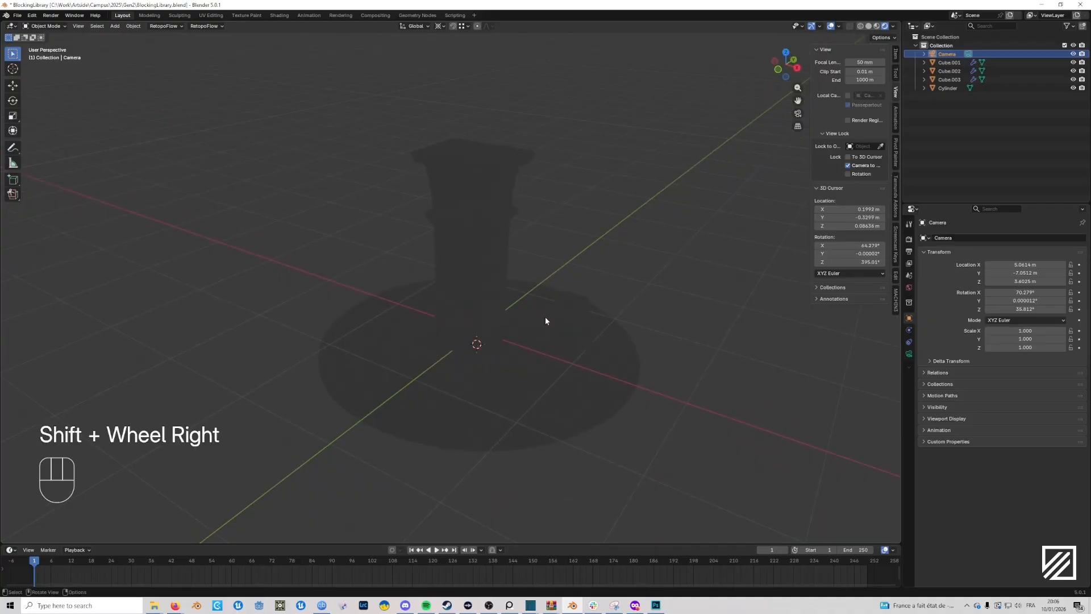
Add a point light, raise it about 1.04 m and move it horizontally to stand in front of the pillar.
{"action": "key", "text": "shift+a"}
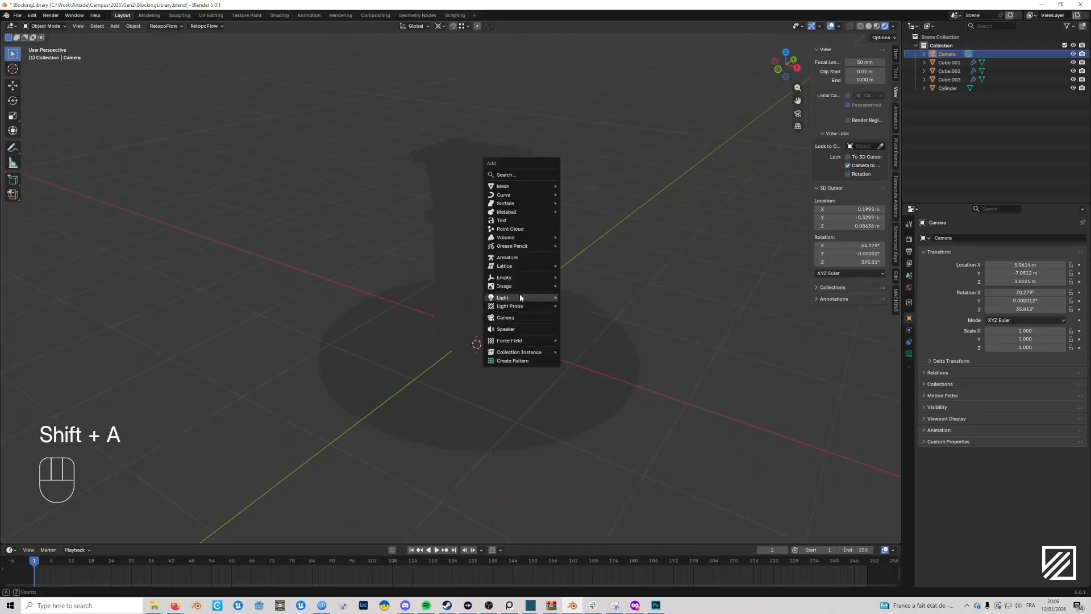
{"action": "mouse_move", "coordinate": [520, 296]}
{"action": "left_click", "coordinate": [579, 296]}
{"action": "key", "text": "g"}
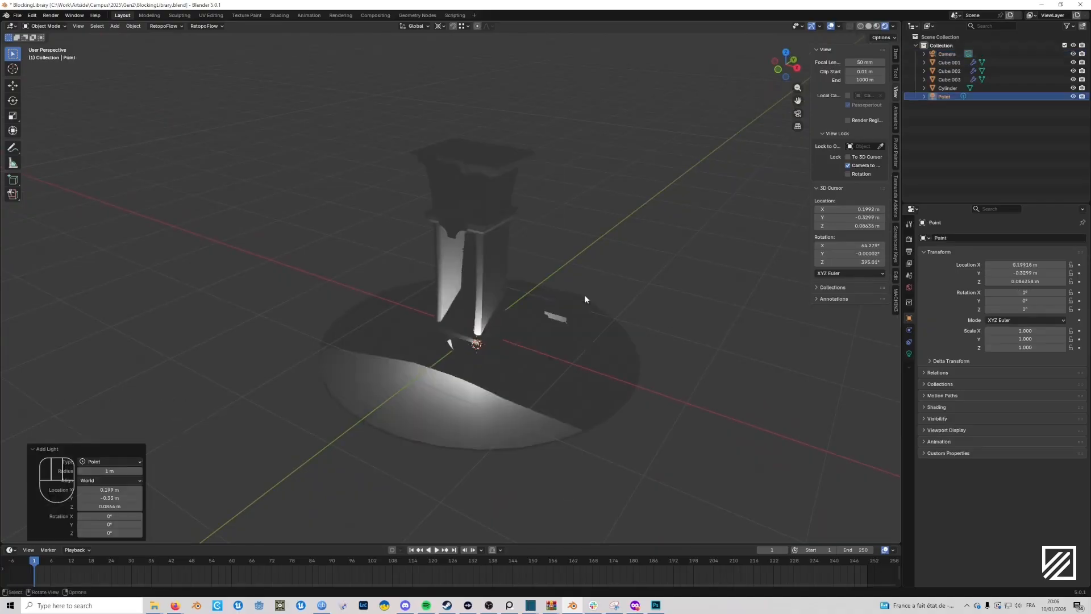
{"action": "key", "text": "shift+z"}
{"action": "left_click", "coordinate": [516, 330]}
{"action": "key", "text": "g"}
{"action": "key", "text": "z"}
{"action": "left_click", "coordinate": [481, 274]}
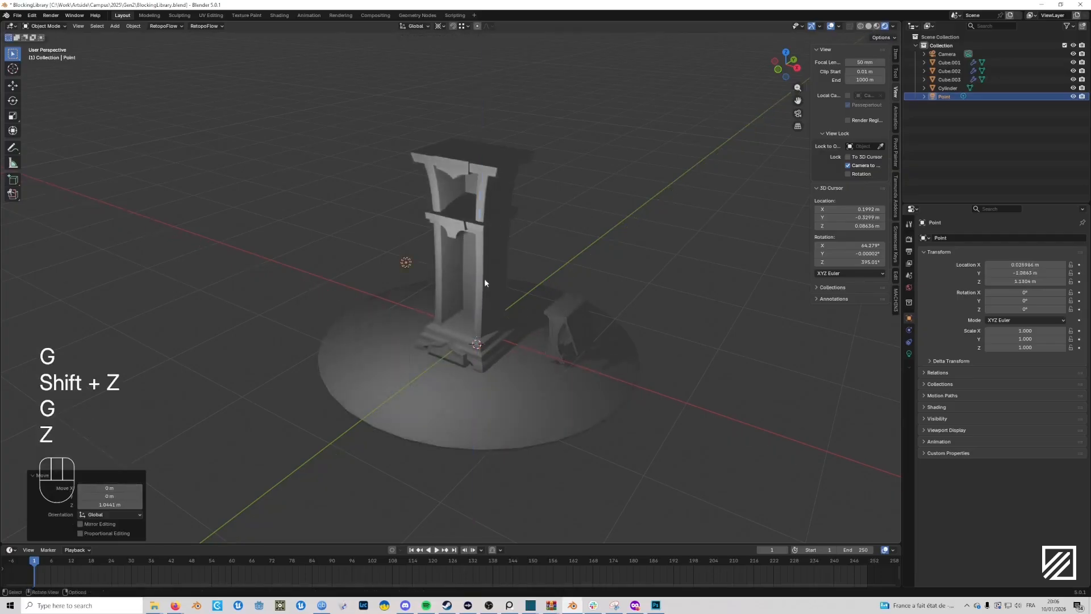
{"action": "key", "text": "g"}
{"action": "key", "text": "shift+z"}
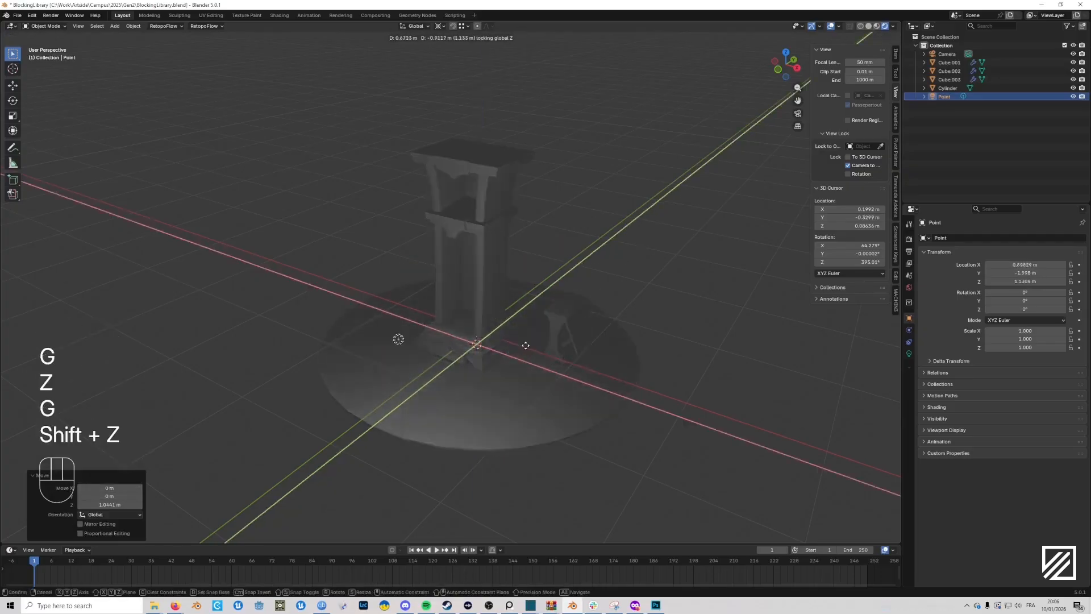
{"action": "left_click", "coordinate": [417, 319]}
Shift the point light horizontally closer to the pillar and raise it about 0.9 m along Z.
{"action": "scroll", "coordinate": [426, 291], "scroll_direction": "right", "scroll_amount": 5}
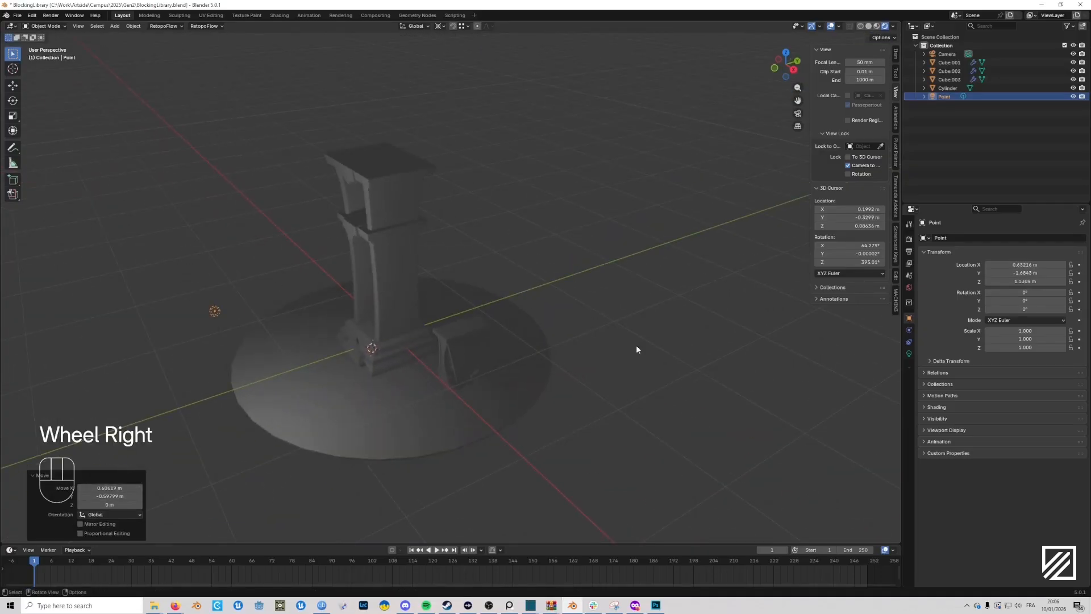
{"action": "scroll", "coordinate": [500, 296], "scroll_direction": "right", "scroll_amount": 6}
{"action": "key", "text": "g"}
{"action": "key", "text": "shift+z"}
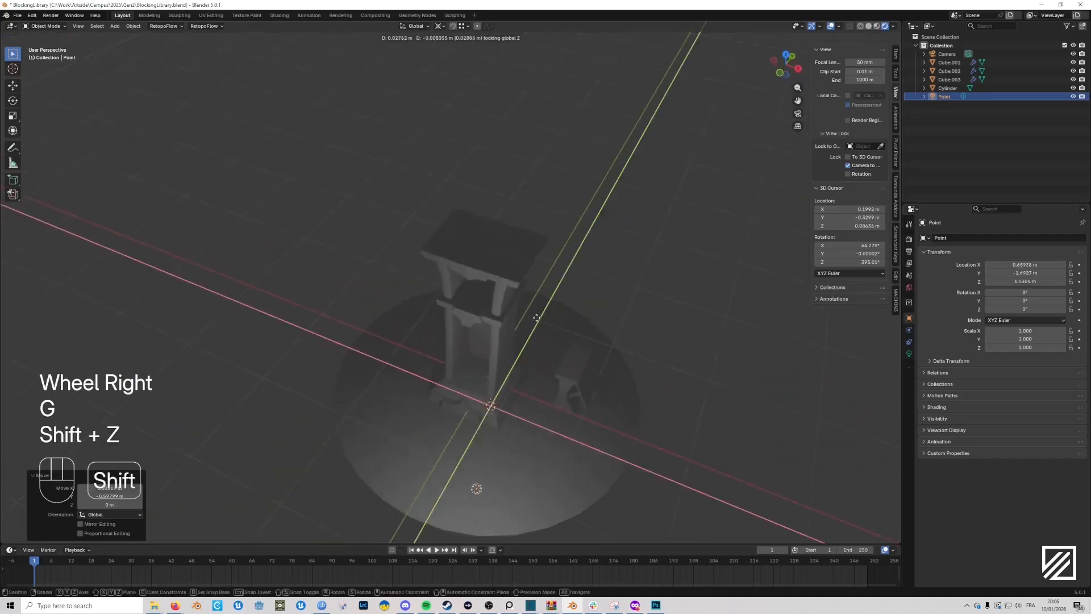
{"action": "right_click", "coordinate": [547, 284]}
{"action": "scroll", "coordinate": [547, 285], "scroll_direction": "right", "scroll_amount": 5}
{"action": "key", "text": "g"}
{"action": "key", "text": "z"}
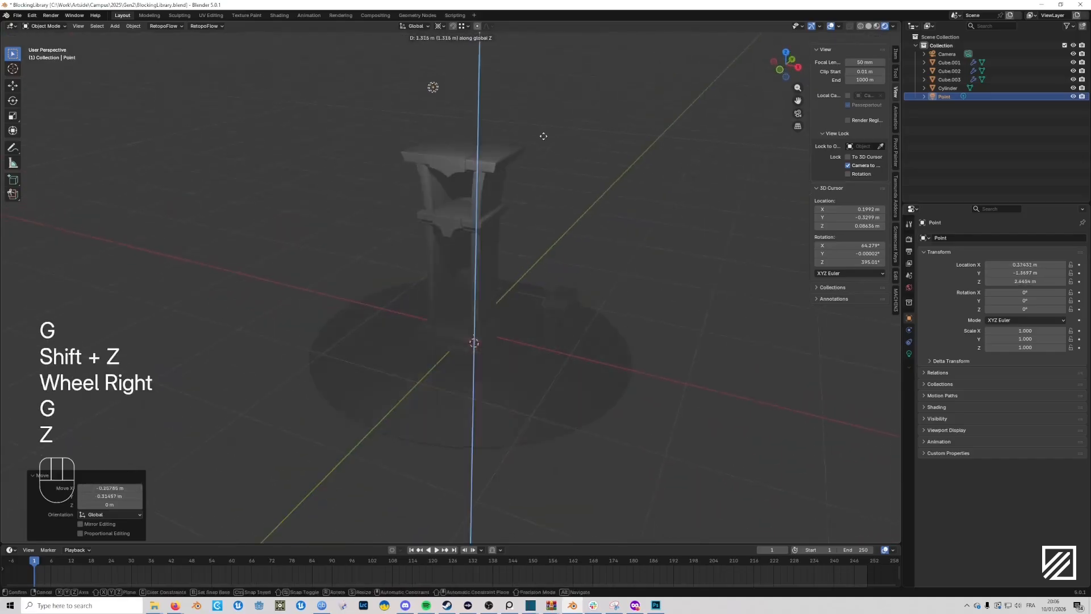
{"action": "left_click", "coordinate": [526, 185]}
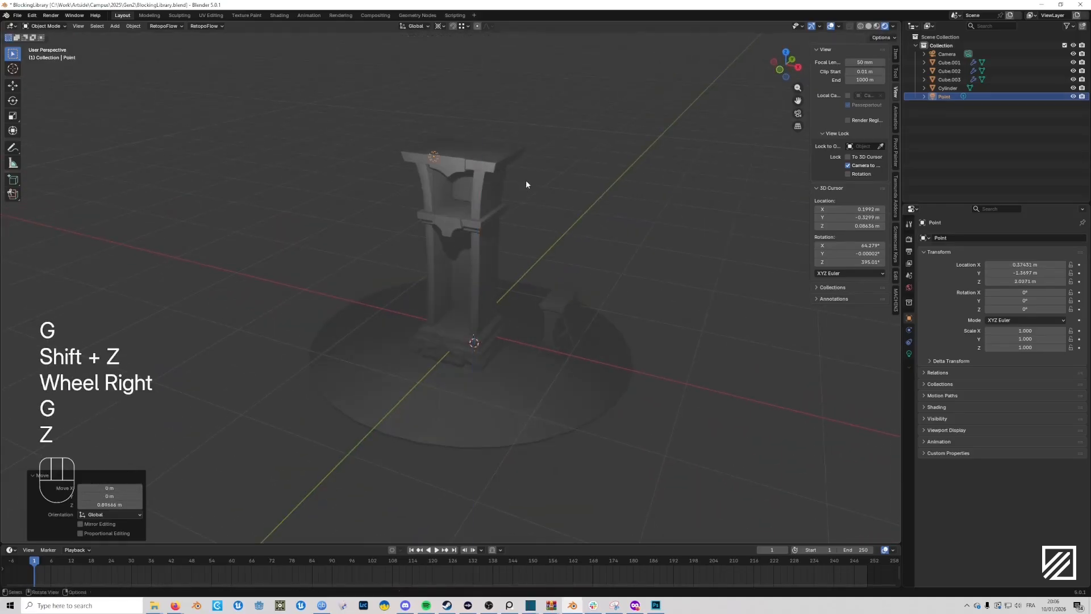
Increase the point light's power to about 98 and its radius to about 1.02 m.
{"action": "left_click", "coordinate": [909, 352]}
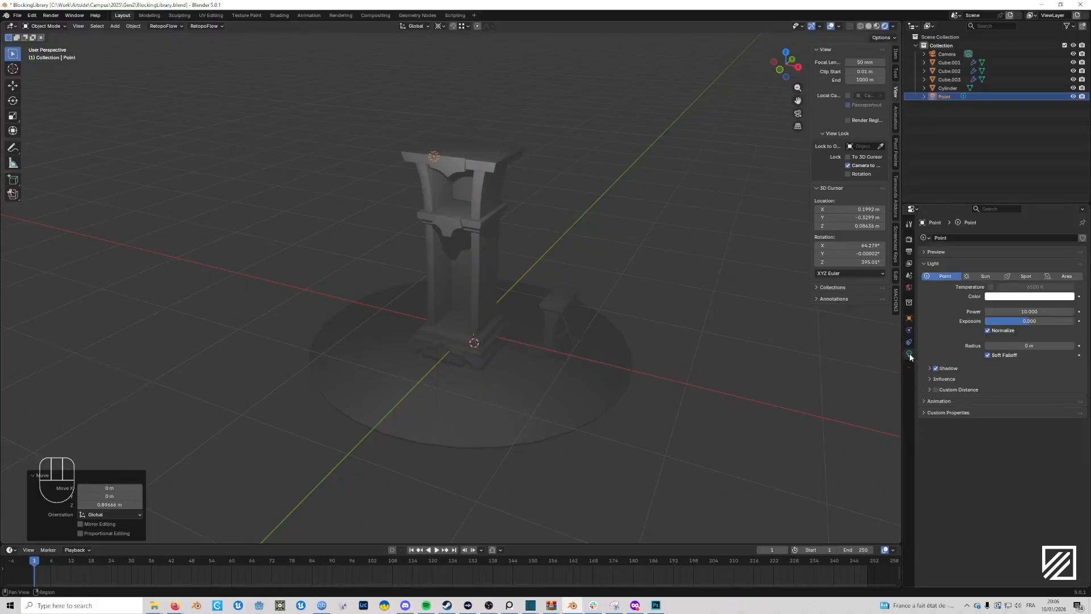
{"action": "left_click_drag", "start_coordinate": [1004, 309], "coordinate": [1040, 309]}
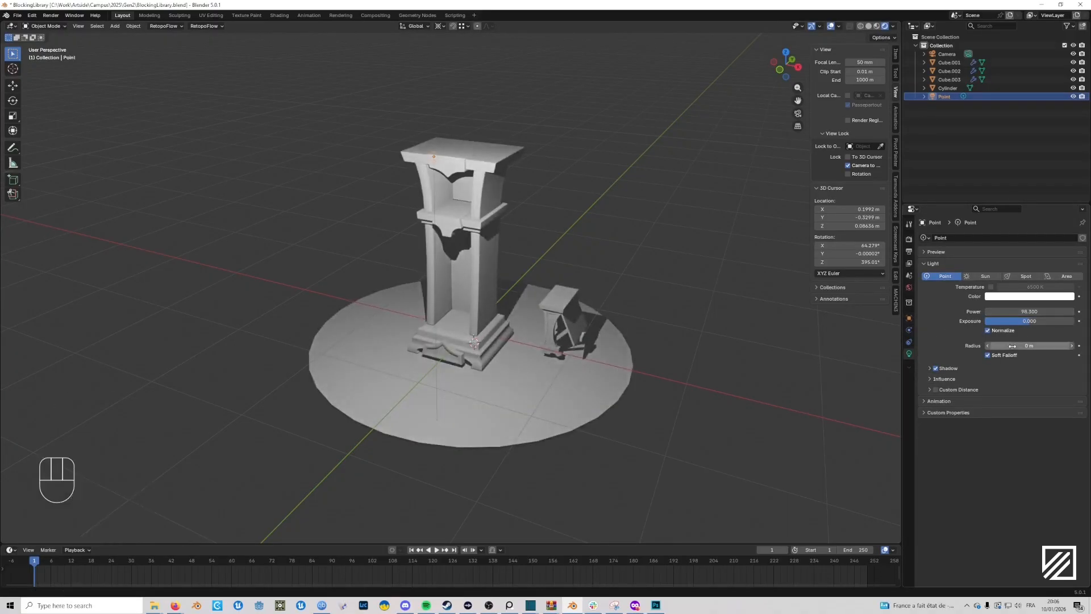
{"action": "left_click_drag", "start_coordinate": [1012, 345], "coordinate": [1038, 345]}
Reposition the enlarged point light horizontally and raise it about 0.18 m near the pillar's upper part.
{"action": "middle_click_drag", "start_coordinate": [519, 316], "coordinate": [556, 331]}
{"action": "key", "text": "g"}
{"action": "key", "text": "shift+z"}
{"action": "left_click", "coordinate": [567, 318]}
{"action": "key", "text": "g"}
{"action": "key", "text": "z"}
{"action": "left_click", "coordinate": [559, 288]}
{"action": "scroll", "coordinate": [560, 288], "scroll_direction": "right", "scroll_amount": 5}
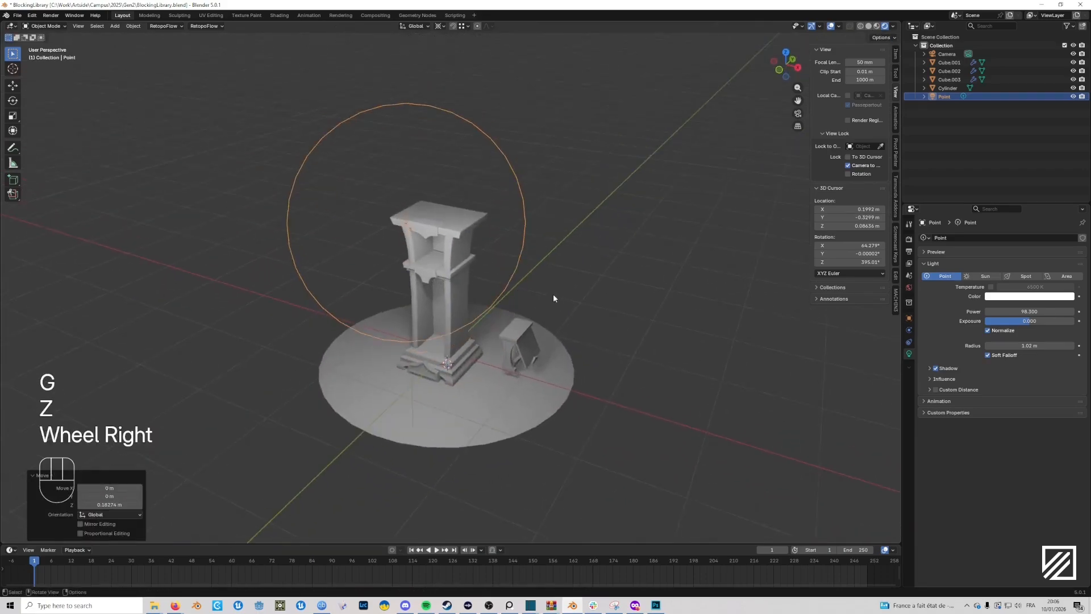
Delete the point light, add a sun light instead and move it up above the platform behind the pillar.
{"action": "key", "text": "Delete"}
{"action": "key", "text": "shift+a"}
{"action": "mouse_move", "coordinate": [553, 294]}
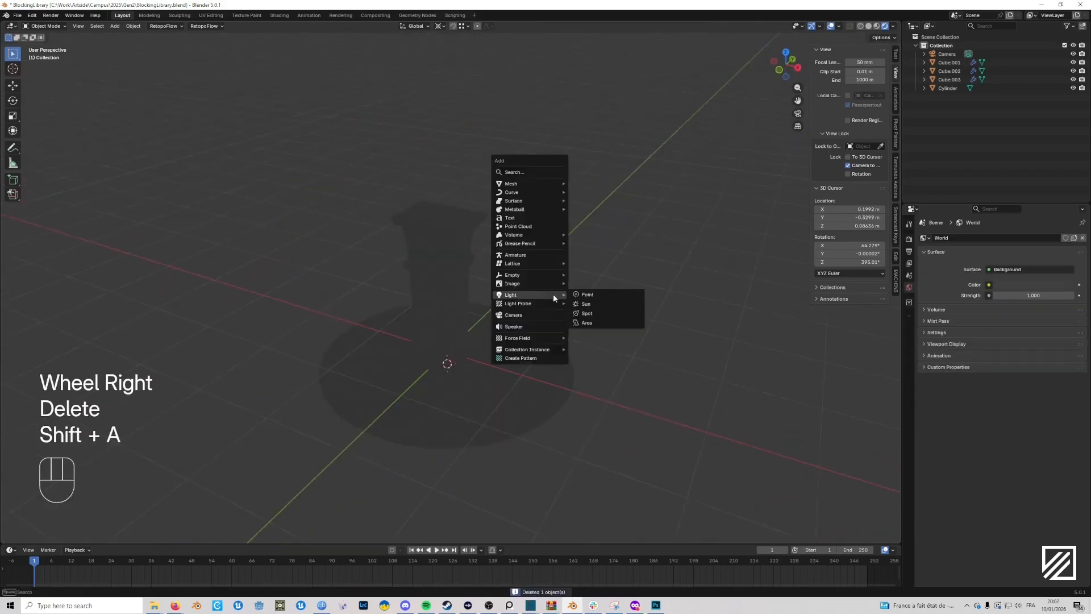
{"action": "left_click", "coordinate": [595, 306]}
{"action": "scroll", "coordinate": [595, 305], "scroll_direction": "down", "scroll_amount": 3}
{"action": "key", "text": "g"}
{"action": "left_click", "coordinate": [652, 146]}
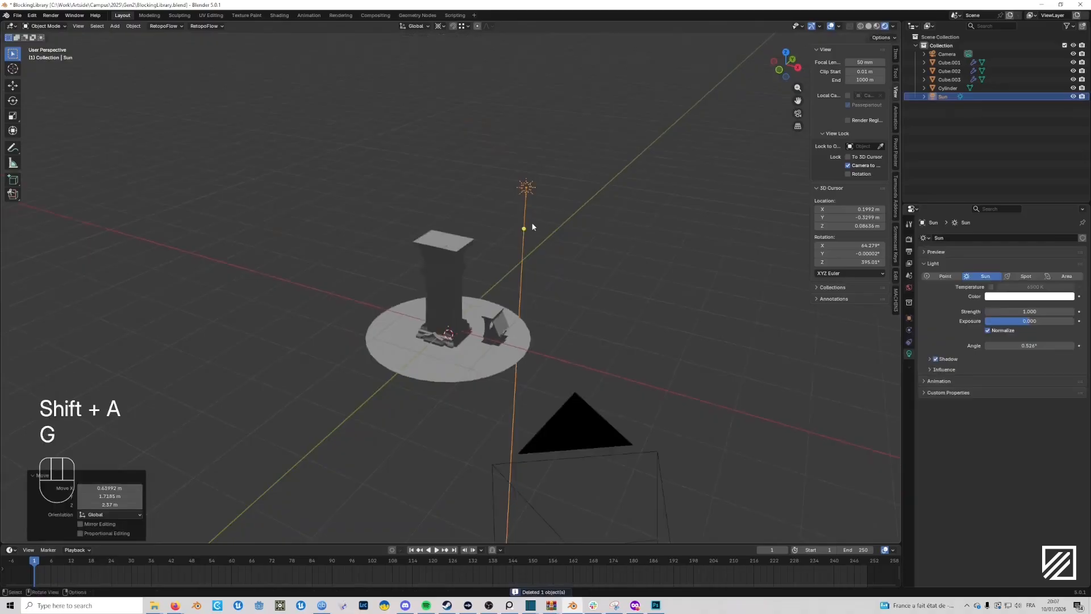
Aim the sun light diagonally across the platform past the pillar and widen its angle to about 49.2°.
{"action": "left_click_drag", "start_coordinate": [523, 234], "coordinate": [359, 379]}
{"action": "middle_click_drag", "start_coordinate": [359, 379], "coordinate": [670, 370]}
{"action": "left_click_drag", "start_coordinate": [1001, 344], "coordinate": [1068, 345]}
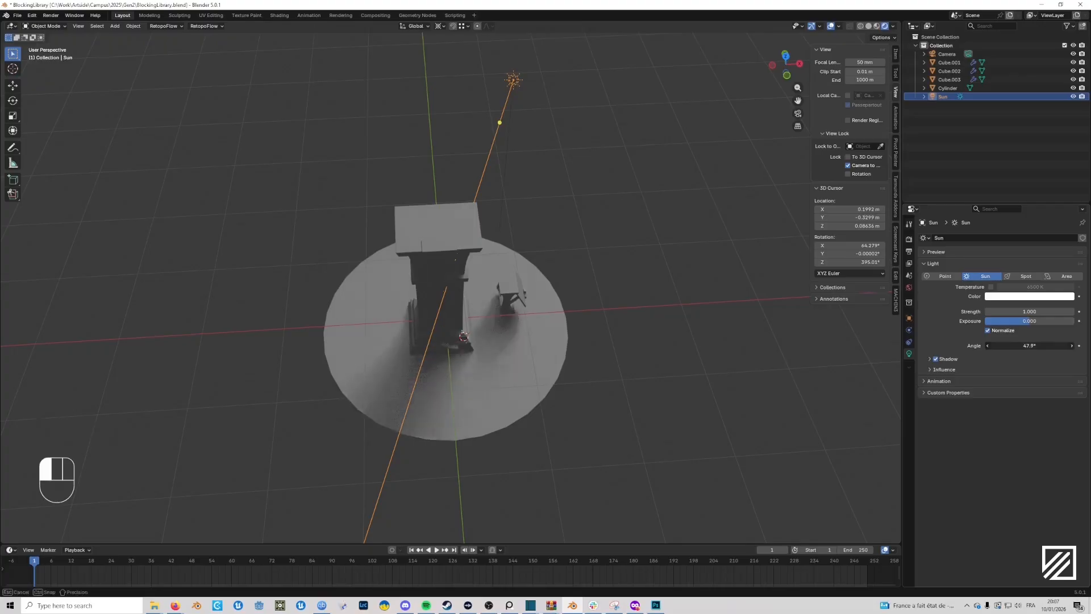
{"action": "middle_click_drag", "start_coordinate": [640, 382], "coordinate": [565, 302]}
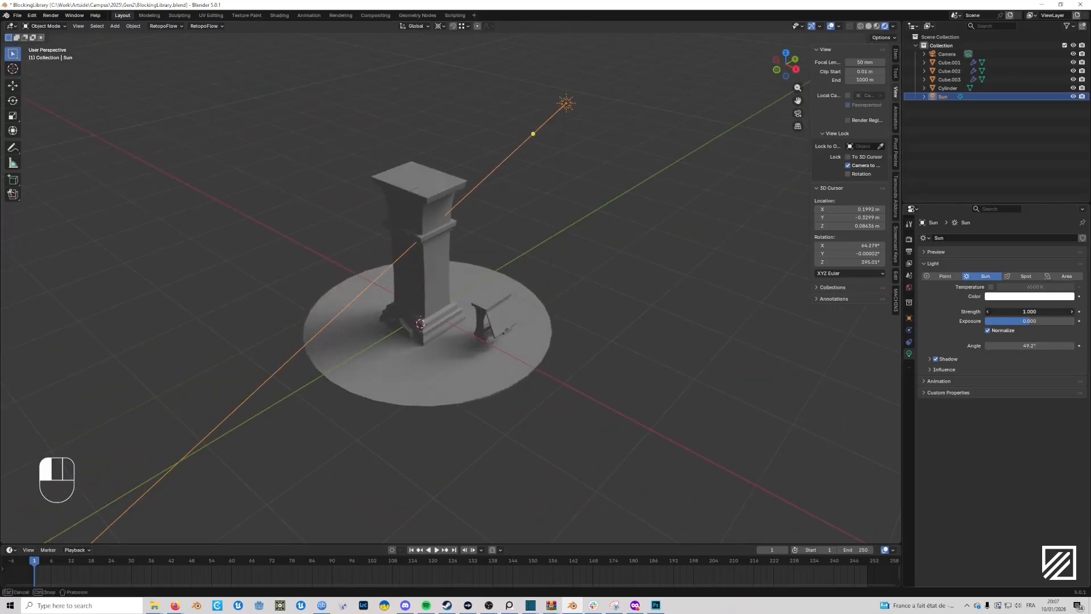
Raise the sun light's strength to about 5.72 and toggle its shadows off and on to compare the lighting.
{"action": "left_click_drag", "start_coordinate": [1029, 311], "coordinate": [1062, 311]}
{"action": "middle_click_drag", "start_coordinate": [718, 372], "coordinate": [732, 375]}
{"action": "left_click", "coordinate": [938, 361]}
{"action": "left_click", "coordinate": [938, 361]}
{"action": "left_click", "coordinate": [938, 360]}
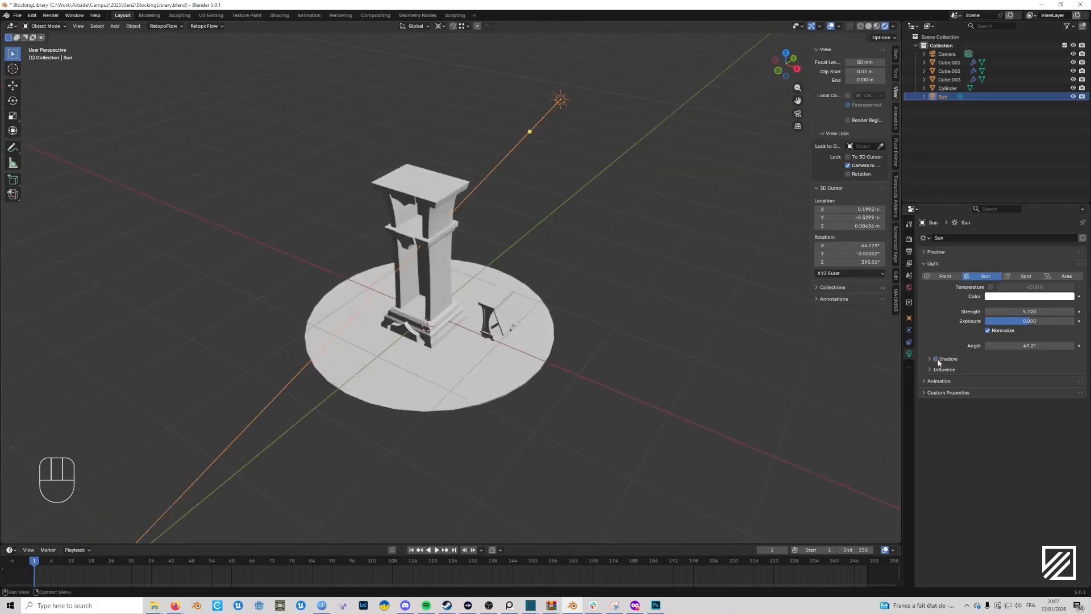
{"action": "left_click", "coordinate": [937, 360]}
Delete the sun light, add a spot light in its place and raise it vertically above the pillar.
{"action": "middle_click_drag", "start_coordinate": [521, 306], "coordinate": [531, 312]}
{"action": "key", "text": "shift+a"}
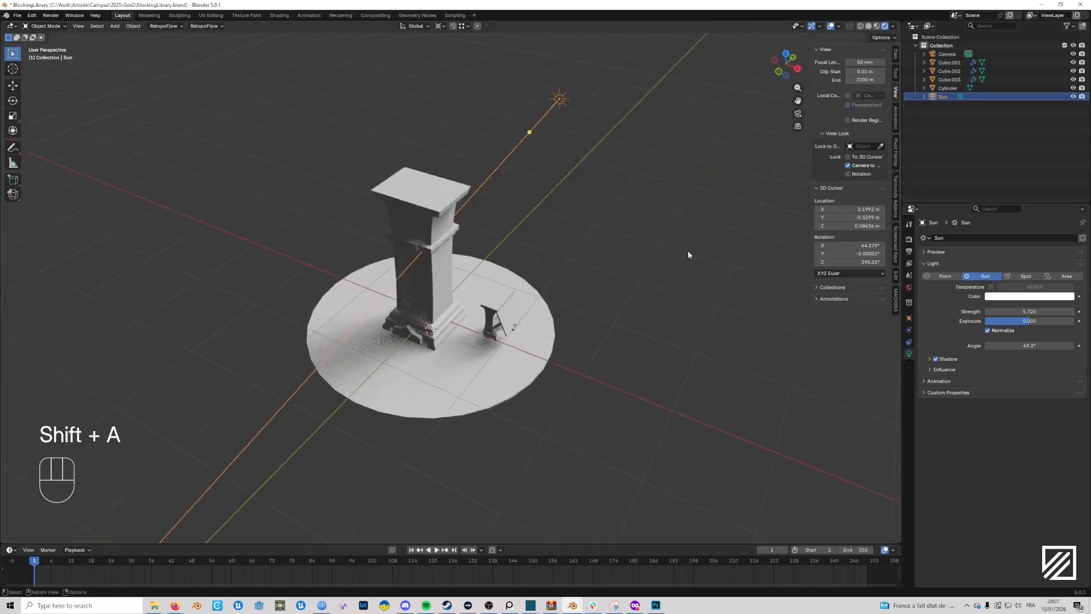
{"action": "key", "text": "Delete"}
{"action": "key", "text": "shift+a"}
{"action": "mouse_move", "coordinate": [602, 176]}
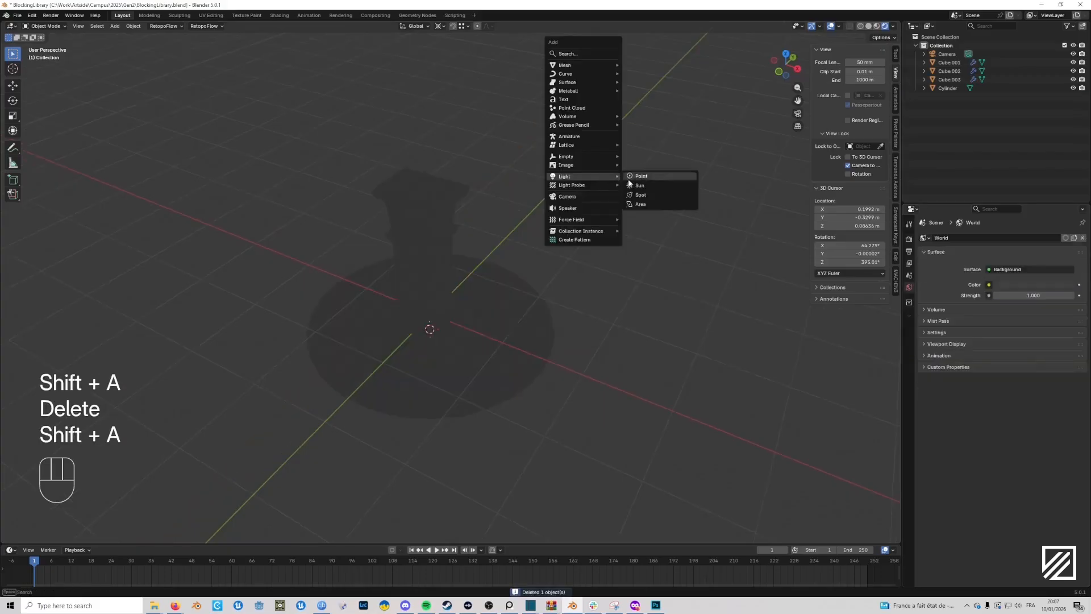
{"action": "left_click", "coordinate": [637, 195]}
{"action": "key", "text": "g"}
{"action": "key", "text": "z"}
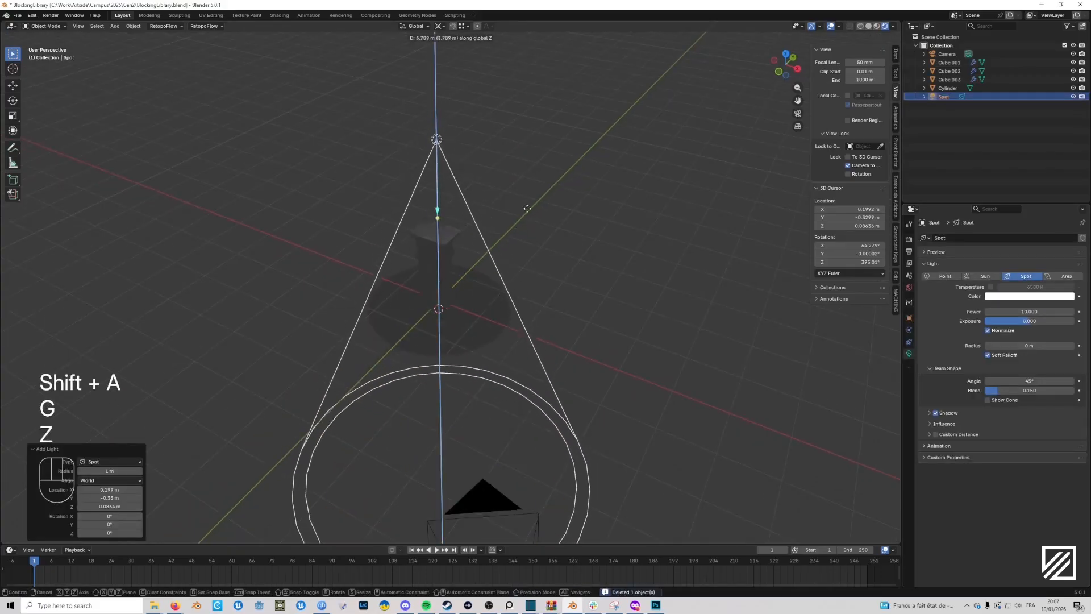
{"action": "left_click", "coordinate": [822, 347]}
Raise the spot light's power to brighten the platform and soften its beam edge with a blend of 1.000.
{"action": "left_click_drag", "start_coordinate": [1023, 311], "coordinate": [1071, 311]}
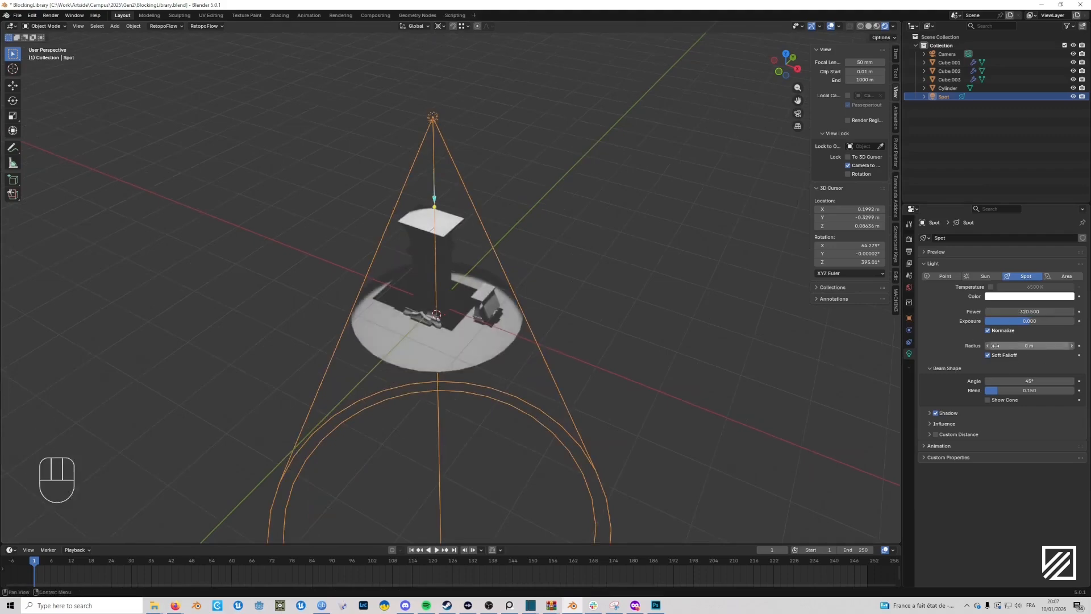
{"action": "left_click_drag", "start_coordinate": [1017, 390], "coordinate": [1074, 390]}
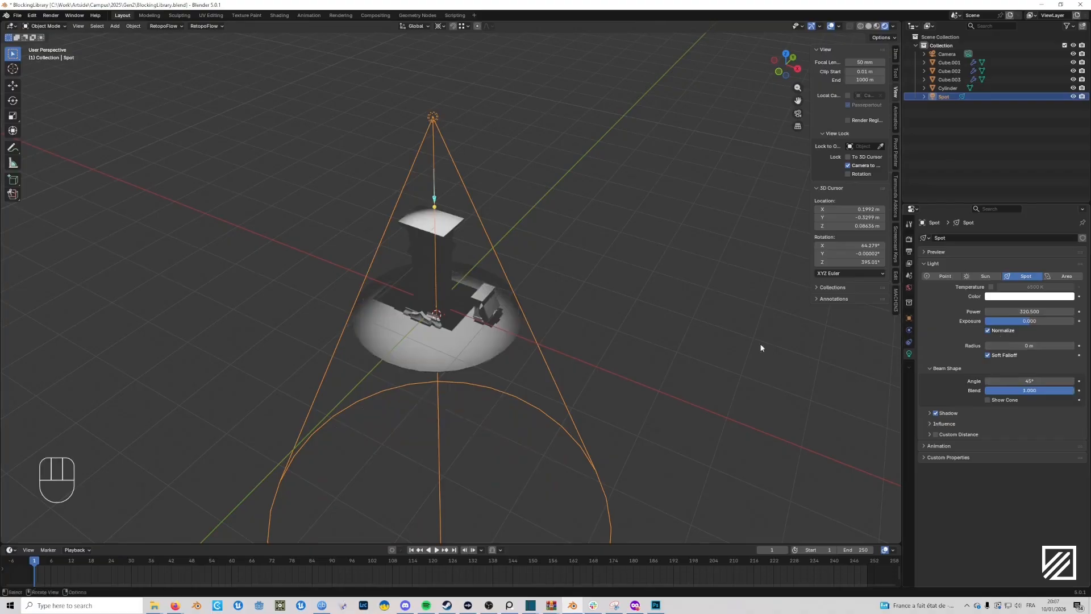
{"action": "middle_click_drag", "start_coordinate": [455, 273], "coordinate": [367, 277]}
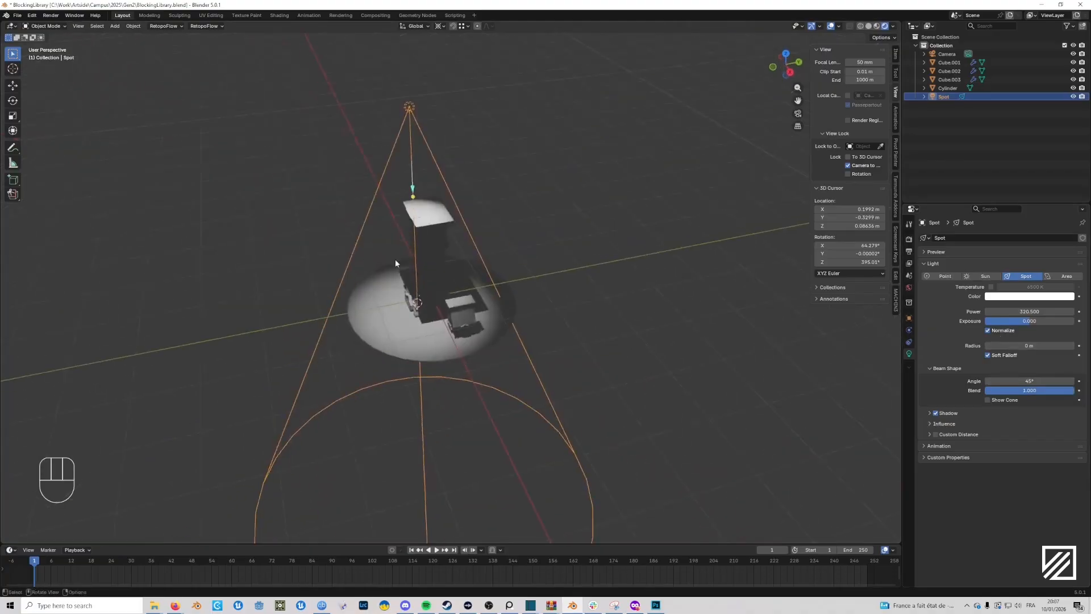
{"action": "mouse_move", "coordinate": [593, 316]}
{"action": "middle_mouse_down"}
{"action": "mouse_move", "coordinate": [628, 336]}
{"action": "mouse_move", "coordinate": [605, 318]}
{"action": "middle_mouse_up"}
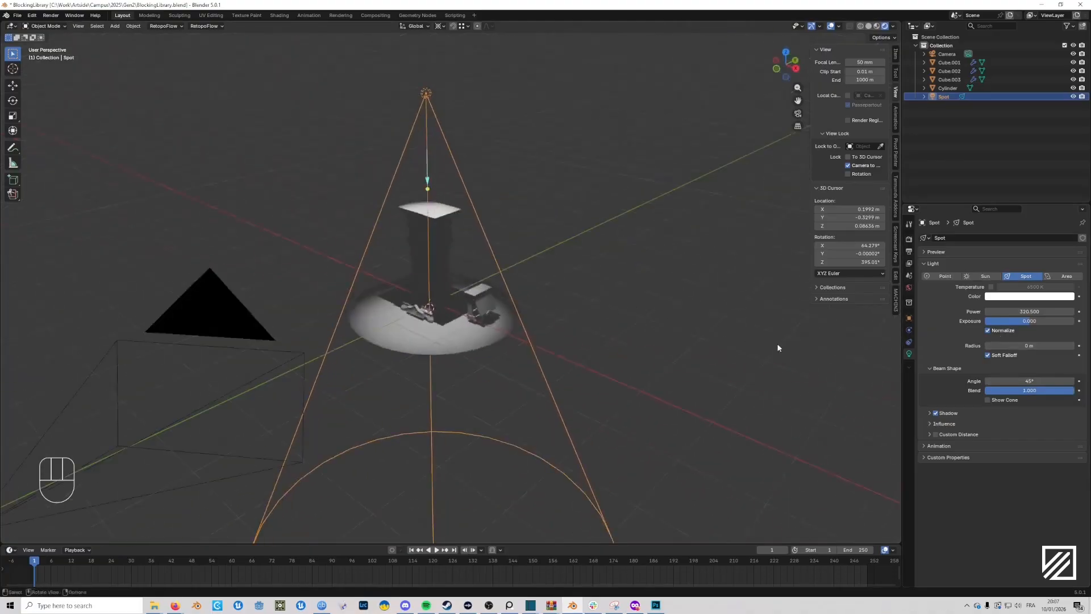
Delete the spot light, add an area light instead and raise it about 2.7 m along Z above the pillar.
{"action": "key", "text": "Delete"}
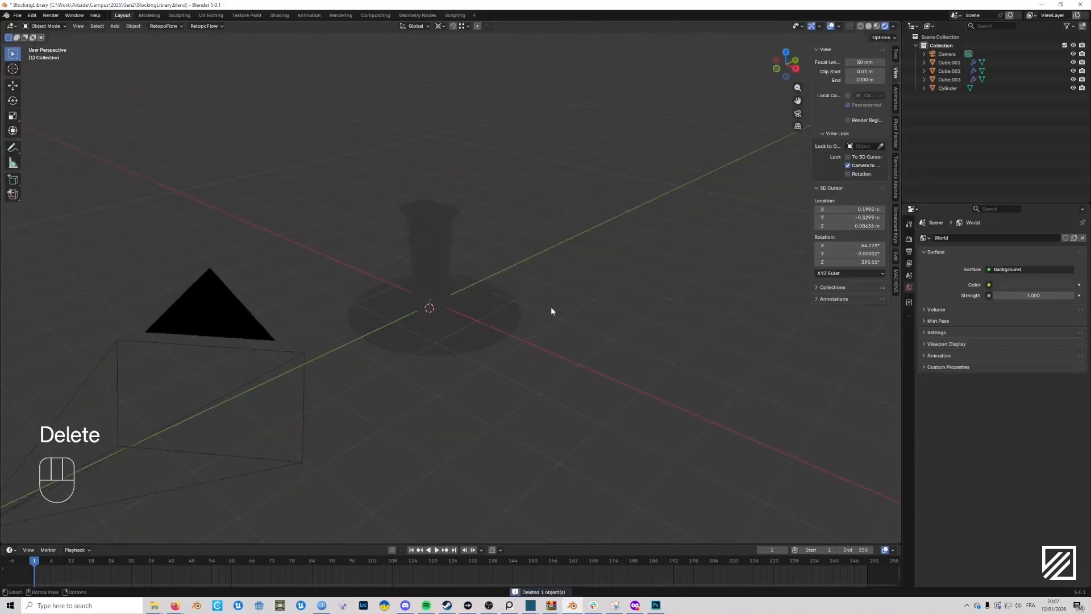
{"action": "key", "text": "shift+a"}
{"action": "mouse_move", "coordinate": [551, 307]}
{"action": "left_click", "coordinate": [589, 326]}
{"action": "key", "text": "g"}
{"action": "key", "text": "z"}
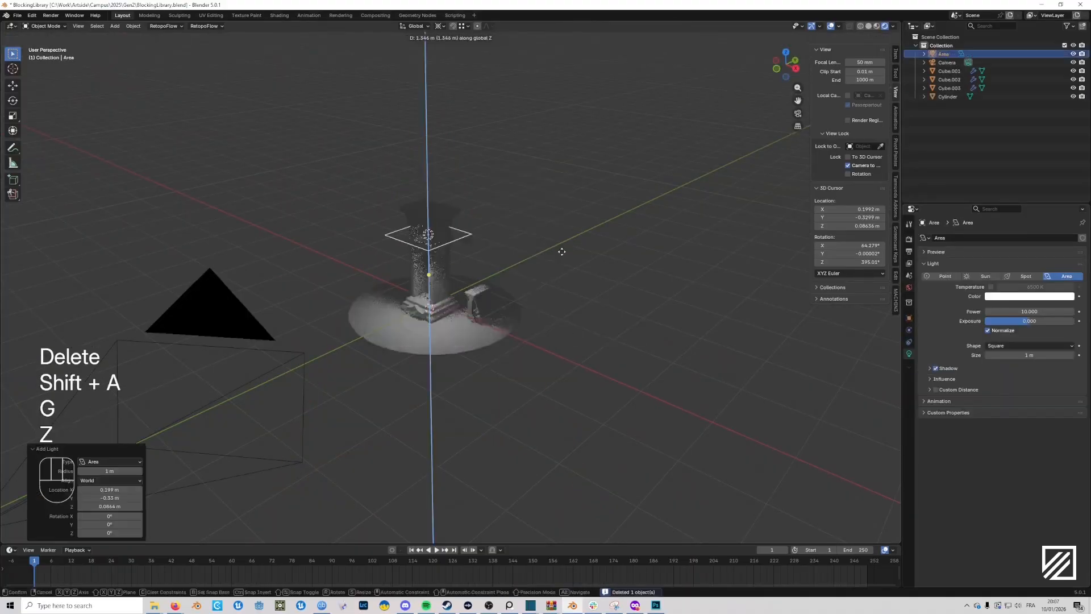
{"action": "left_click", "coordinate": [557, 189]}
Reposition the area light freely above the pillar and shift it horizontally so it sits beside the pillar's top.
{"action": "scroll", "coordinate": [554, 199], "scroll_direction": "right", "scroll_amount": 4, "text": "shift"}
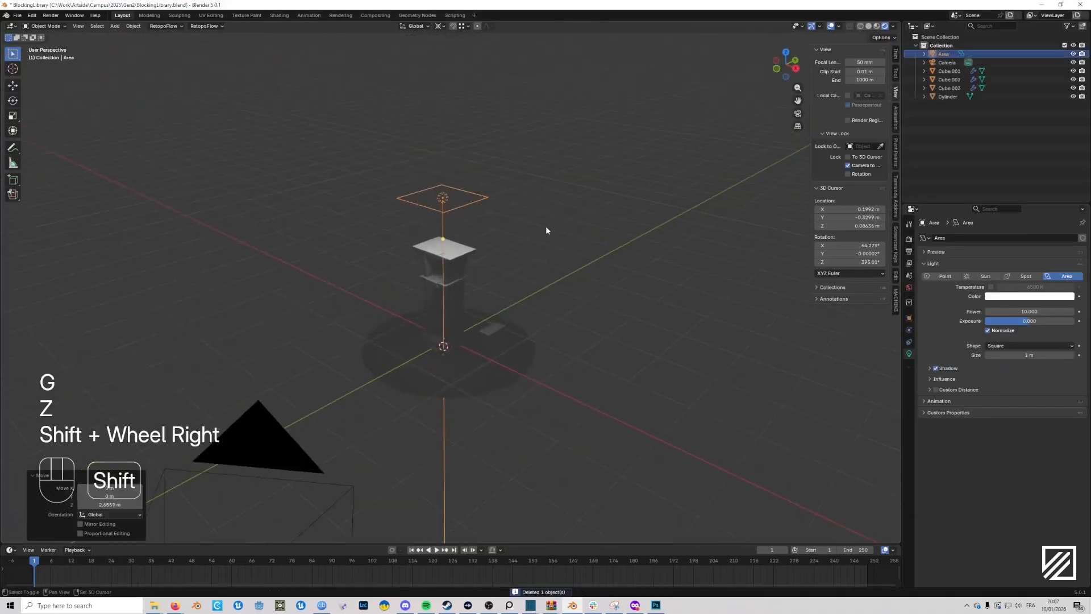
{"action": "middle_click_drag", "start_coordinate": [549, 213], "coordinate": [563, 264]}
{"action": "scroll", "coordinate": [566, 284], "scroll_direction": "up", "scroll_amount": 2}
{"action": "middle_click_drag", "start_coordinate": [606, 305], "coordinate": [574, 248], "text": "shift"}
{"action": "middle_click_drag", "start_coordinate": [574, 249], "coordinate": [599, 260]}
{"action": "key", "text": "g"}
{"action": "left_click", "coordinate": [536, 215]}
{"action": "middle_click_drag", "start_coordinate": [540, 213], "coordinate": [466, 236]}
{"action": "key", "text": "g"}
{"action": "key", "text": "shift+z"}
{"action": "left_click", "coordinate": [567, 281]}
{"action": "scroll", "coordinate": [466, 236], "scroll_direction": "right", "scroll_amount": 1}
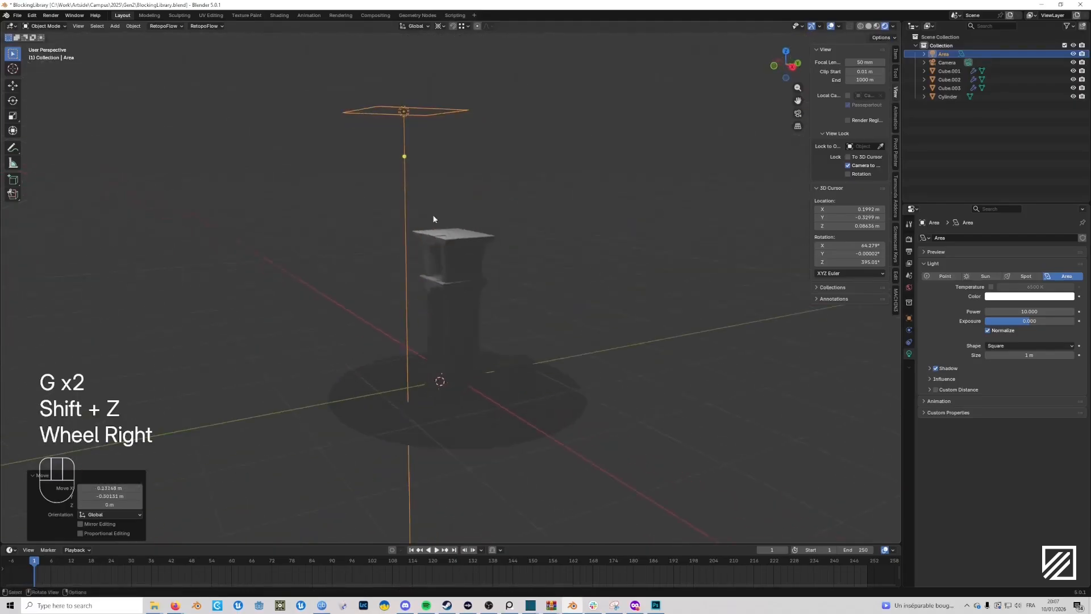
Aim the area light toward the pillar and raise its power to about 171.7.
{"action": "left_click_drag", "start_coordinate": [404, 156], "coordinate": [434, 276]}
{"action": "left_click_drag", "start_coordinate": [1030, 311], "coordinate": [659, 347]}
{"action": "mouse_move", "coordinate": [659, 347]}
{"action": "middle_mouse_down"}
{"action": "mouse_move", "coordinate": [746, 359]}
{"action": "mouse_move", "coordinate": [663, 340]}
{"action": "middle_mouse_up"}
{"action": "scroll", "coordinate": [664, 340], "scroll_direction": "down", "scroll_amount": 1}
Enlarge the area light to a size of about 2.94 m and shift it slightly in the horizontal plane.
{"action": "left_click_drag", "start_coordinate": [1026, 357], "coordinate": [904, 353]}
{"action": "middle_click_drag", "start_coordinate": [524, 312], "coordinate": [518, 339]}
{"action": "left_click_drag", "start_coordinate": [1029, 355], "coordinate": [982, 355]}
{"action": "middle_click_drag", "start_coordinate": [611, 292], "coordinate": [621, 288]}
{"action": "scroll", "coordinate": [622, 288], "scroll_direction": "down", "scroll_amount": 1}
{"action": "key", "text": "g"}
{"action": "key", "text": "shift+z"}
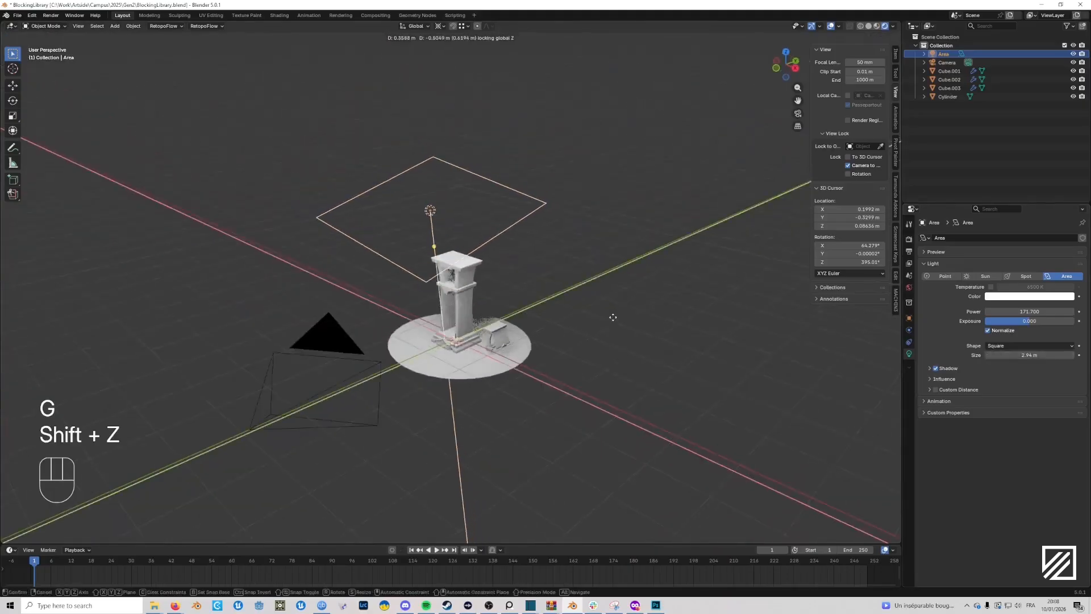
{"action": "left_click", "coordinate": [618, 309]}
Look through the scene camera and unlock it from the view so that navigating leaves the framing unchanged.
{"action": "key", "text": "KP_0"}
{"action": "scroll", "coordinate": [615, 294], "scroll_direction": "up", "scroll_amount": 4}
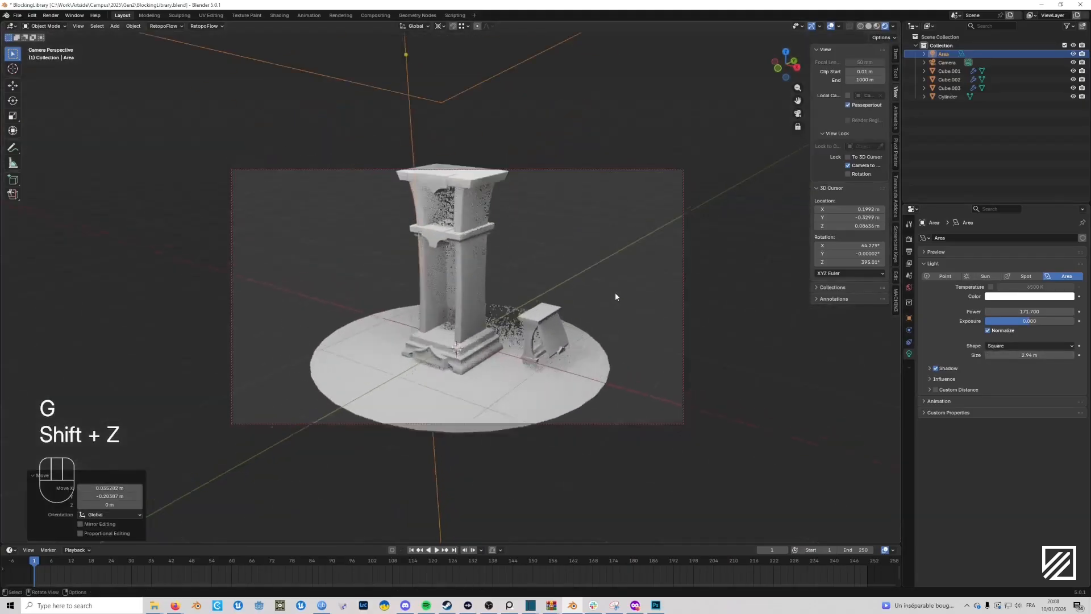
{"action": "scroll", "coordinate": [615, 294], "scroll_direction": "down", "scroll_amount": 4}
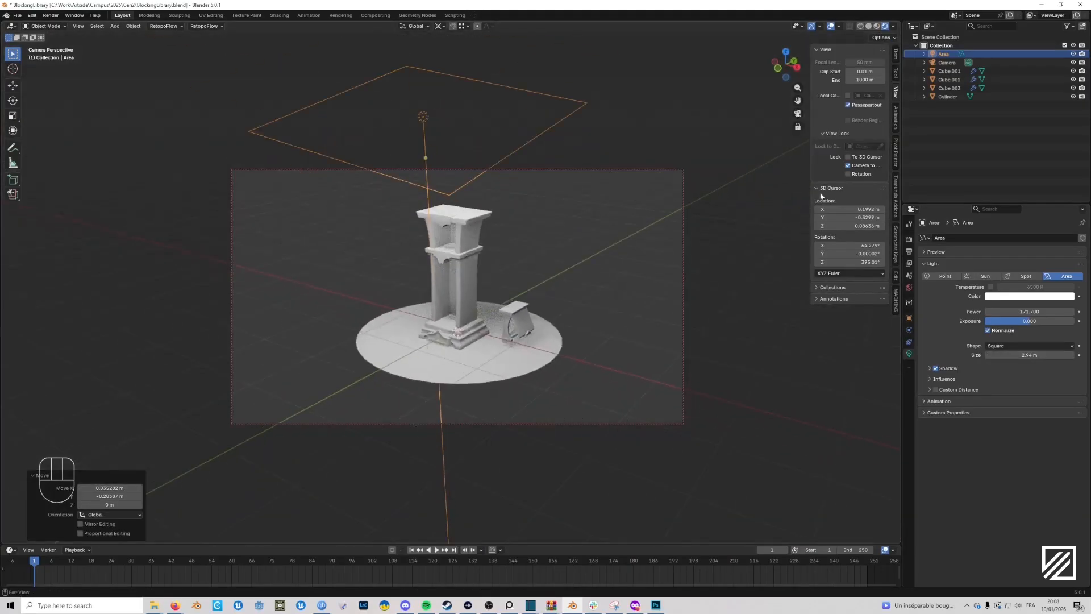
{"action": "left_click", "coordinate": [848, 167]}
{"action": "scroll", "coordinate": [639, 306], "scroll_direction": "up", "scroll_amount": 3}
{"action": "scroll", "coordinate": [639, 307], "scroll_direction": "down", "scroll_amount": 5}
{"action": "middle_click_drag", "start_coordinate": [640, 309], "coordinate": [593, 307]}
{"action": "key", "text": "KP_0"}
Duplicate the camera in place as a second camera with the same framing.
{"action": "left_click", "coordinate": [941, 64]}
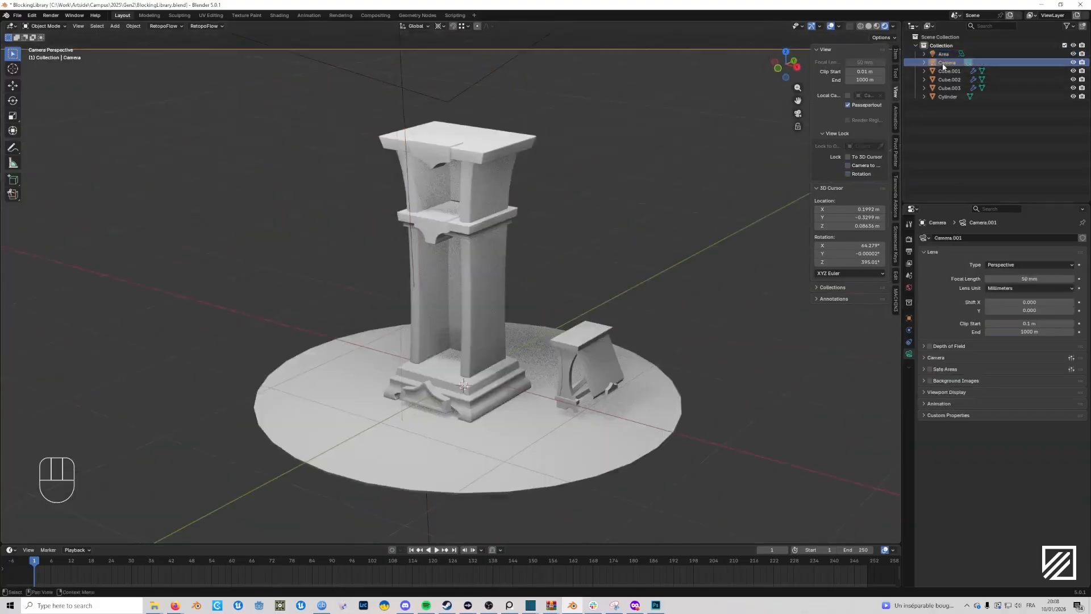
{"action": "key", "text": "shift"}
{"action": "key", "text": "shift+d"}
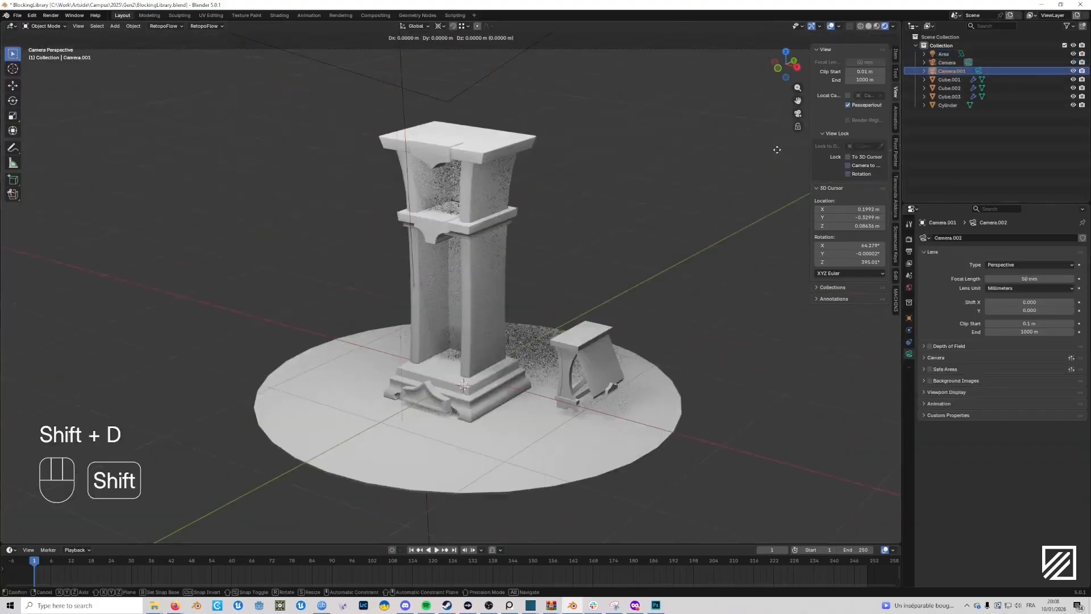
{"action": "right_click", "coordinate": [777, 149]}
{"action": "scroll", "coordinate": [776, 149], "scroll_direction": "down", "scroll_amount": 4}
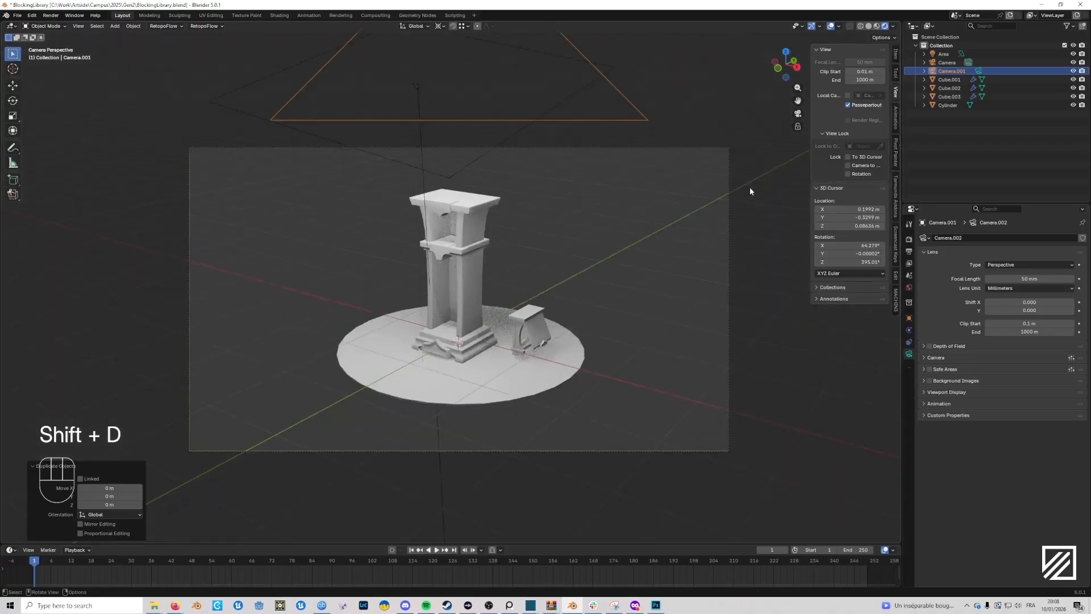
Try moving the original camera away from its duplicate and undo the move.
{"action": "middle_click_drag", "start_coordinate": [659, 214], "coordinate": [660, 283]}
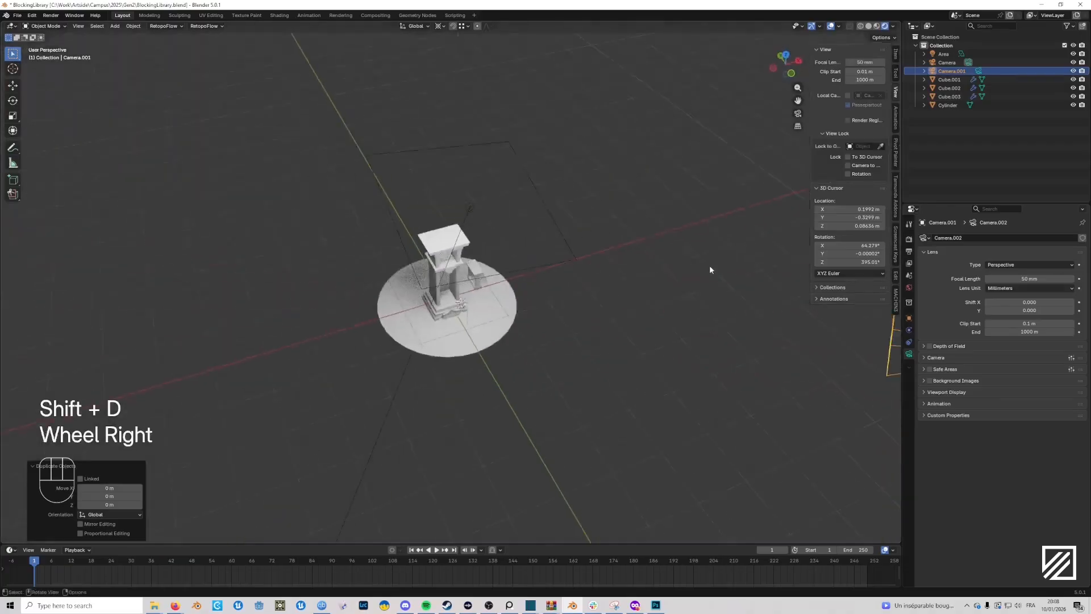
{"action": "scroll", "coordinate": [710, 270], "scroll_direction": "down", "scroll_amount": 2}
{"action": "scroll", "coordinate": [697, 342], "scroll_direction": "up", "scroll_amount": 2}
{"action": "middle_click_drag", "start_coordinate": [697, 343], "coordinate": [603, 309], "text": "shift"}
{"action": "left_click", "coordinate": [602, 306]}
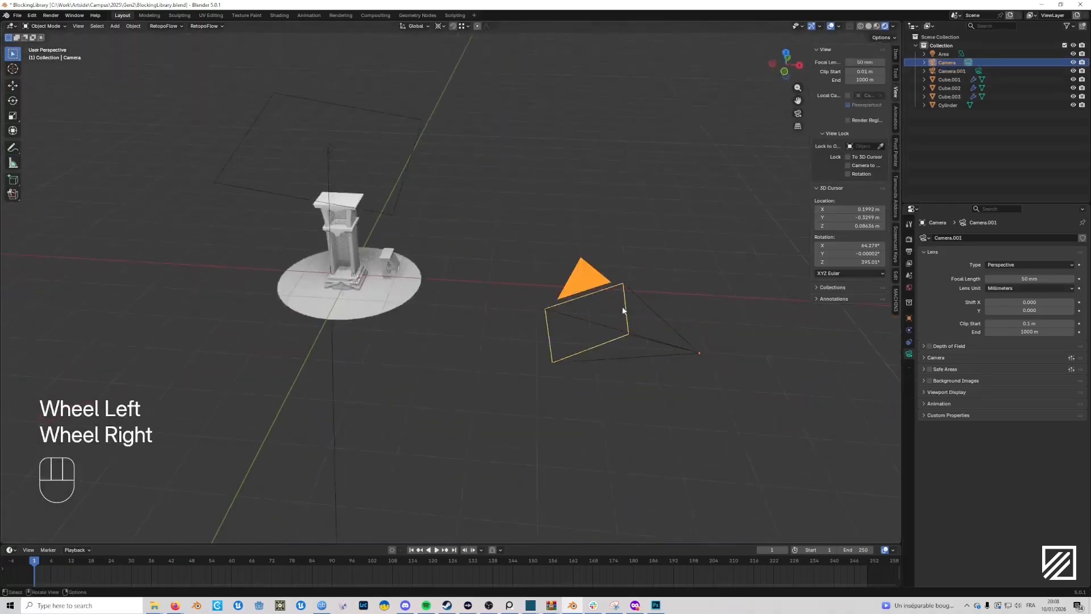
{"action": "key", "text": "g"}
{"action": "left_click", "coordinate": [645, 271]}
{"action": "key", "text": "ctrl+z"}
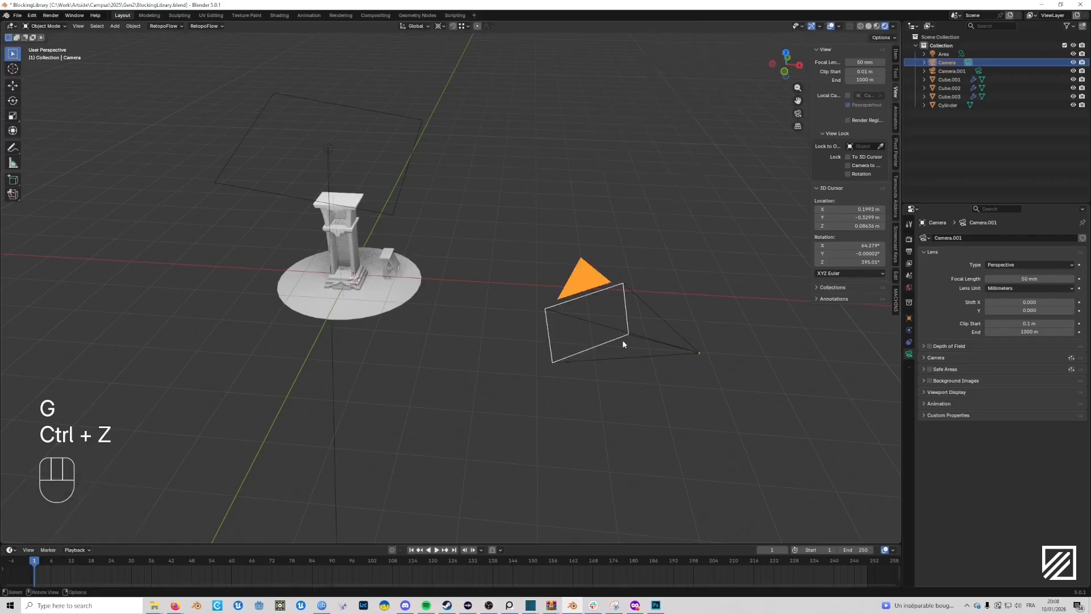
Return to the camera's framing and review the available render engines, keeping EEVEE.
{"action": "key", "text": "KP_0"}
{"action": "scroll", "coordinate": [529, 292], "scroll_direction": "up", "scroll_amount": 4}
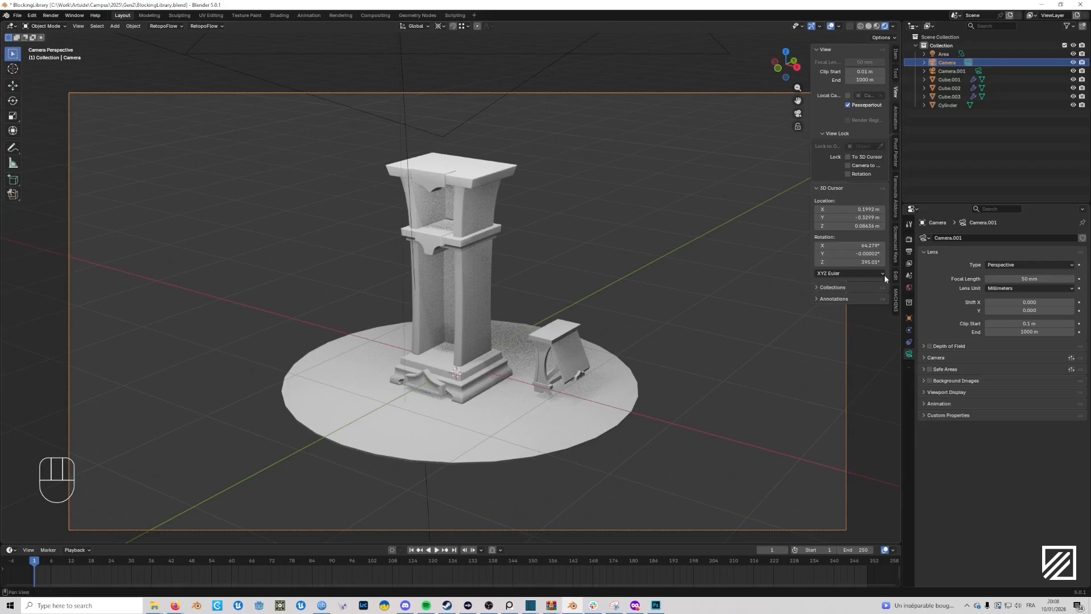
{"action": "left_click", "coordinate": [908, 238]}
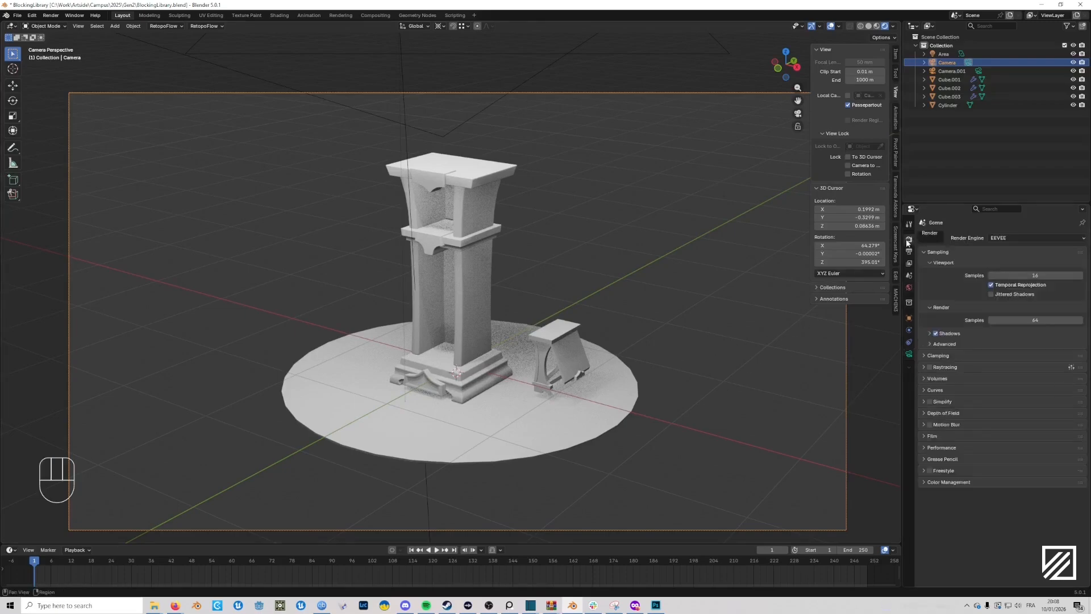
{"action": "left_click", "coordinate": [1025, 238]}
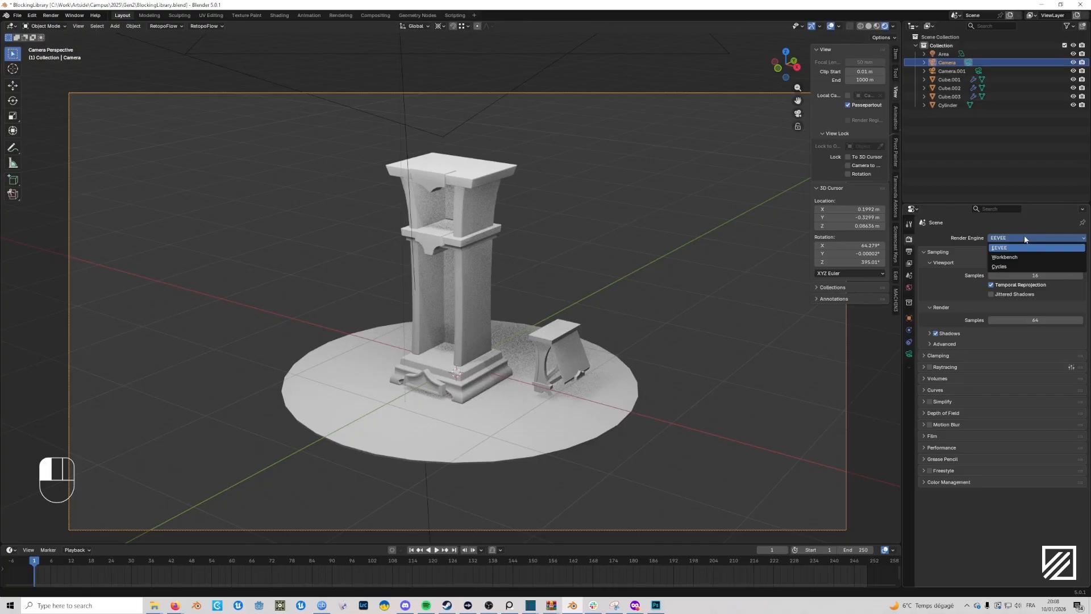
{"action": "left_click", "coordinate": [1024, 235]}
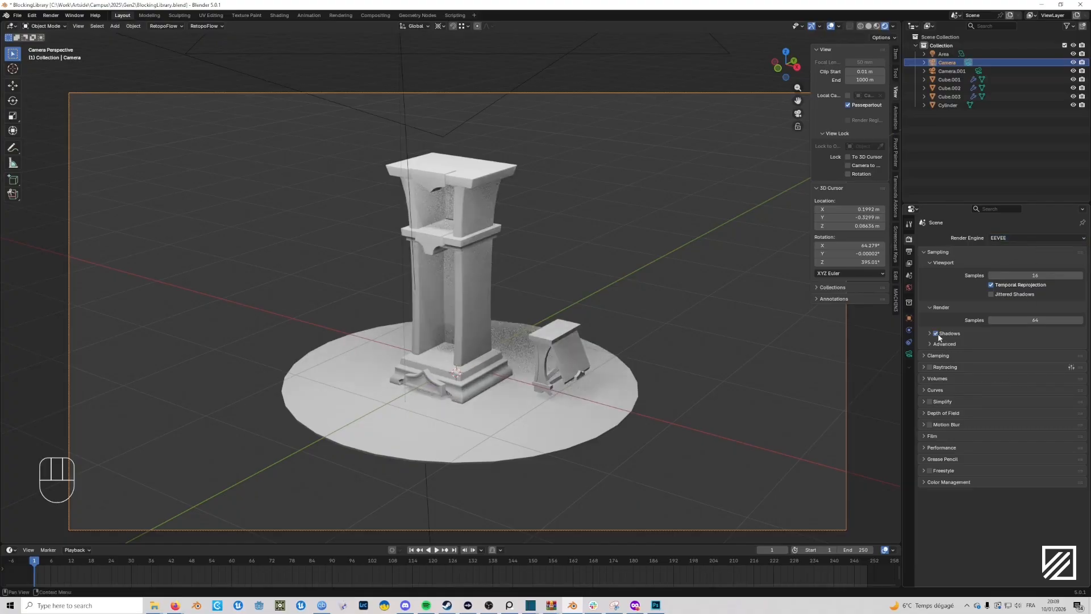
Select the area light and reduce its size to about 0.81 m.
{"action": "scroll", "coordinate": [573, 195], "scroll_direction": "down", "scroll_amount": 3}
{"action": "middle_click_drag", "start_coordinate": [560, 192], "coordinate": [545, 216]}
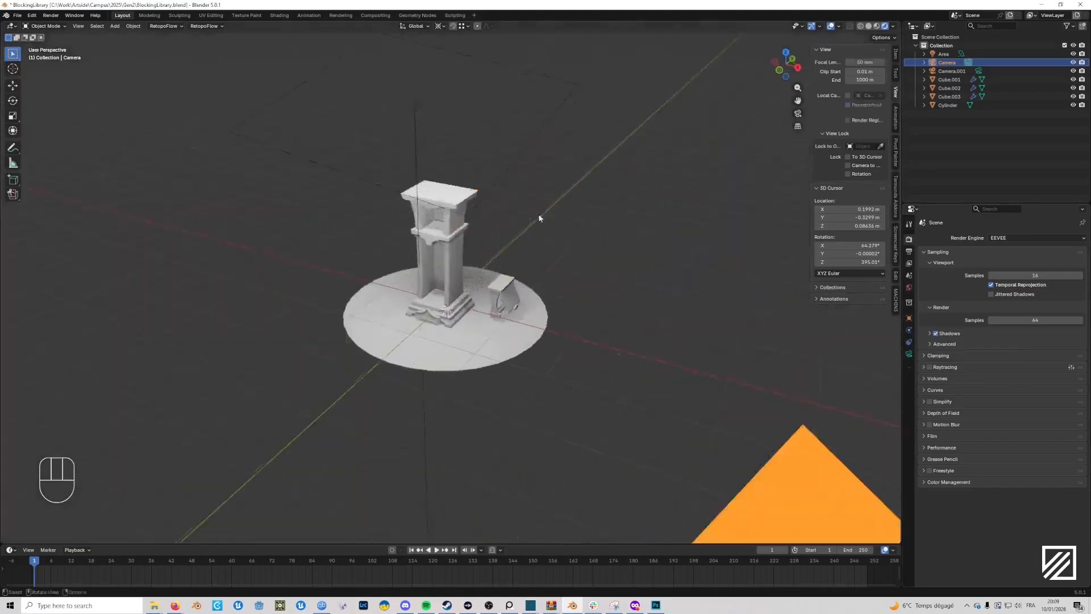
{"action": "scroll", "coordinate": [542, 215], "scroll_direction": "down", "scroll_amount": 2}
{"action": "left_click", "coordinate": [430, 166]}
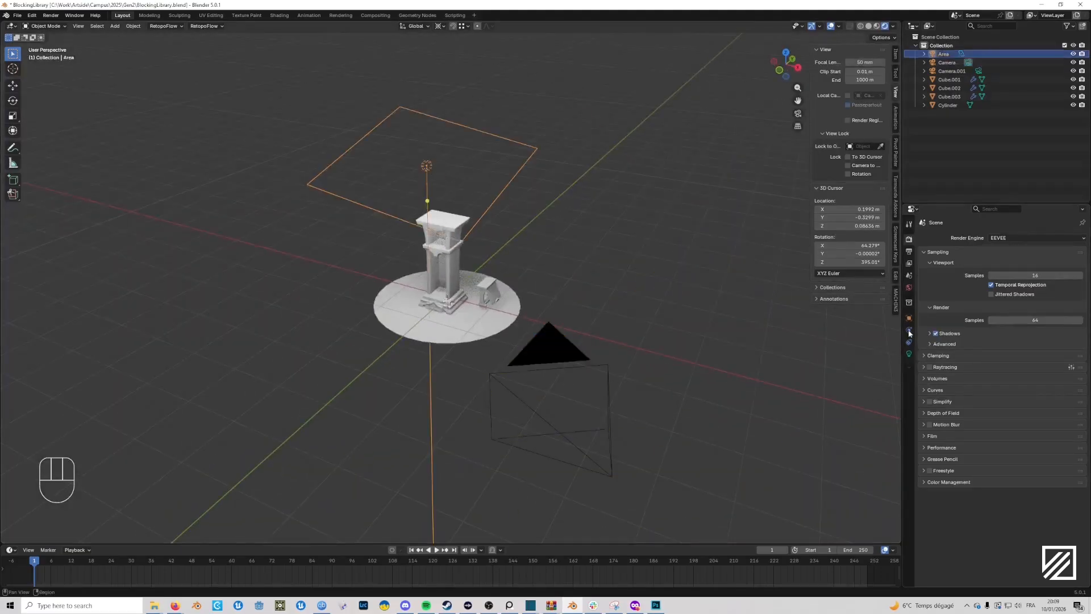
{"action": "left_click", "coordinate": [908, 353]}
{"action": "left_click_drag", "start_coordinate": [1029, 355], "coordinate": [957, 355]}
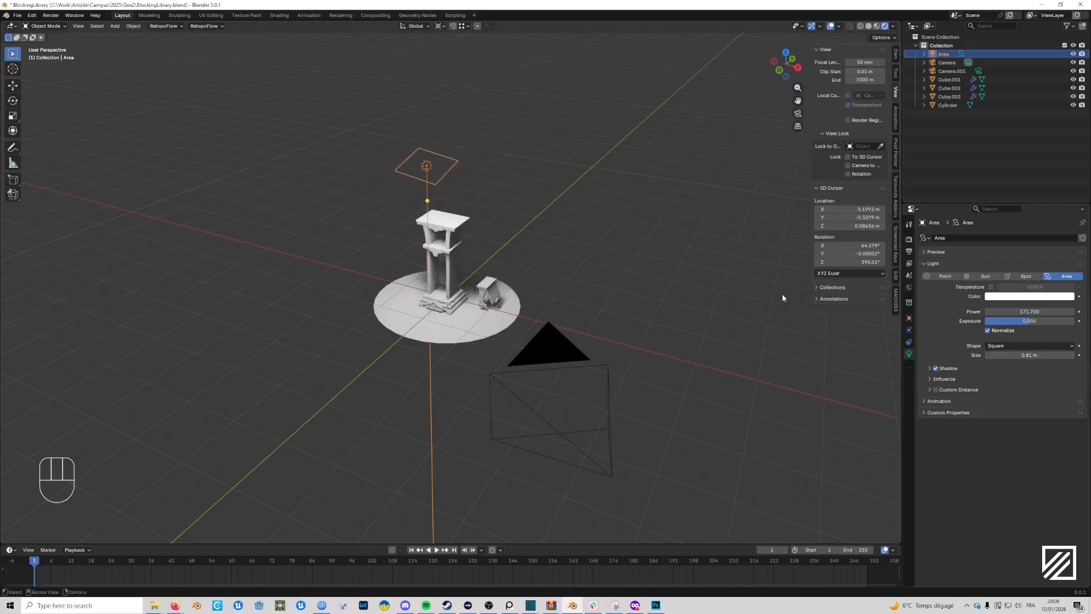
Check the lighting through the camera, move the area light slightly and rotate it about 3.68°.
{"action": "middle_click_drag", "start_coordinate": [803, 301], "coordinate": [729, 295]}
{"action": "key", "text": "ctrl+alt+KP_0"}
{"action": "scroll", "coordinate": [632, 311], "scroll_direction": "up", "scroll_amount": 6}
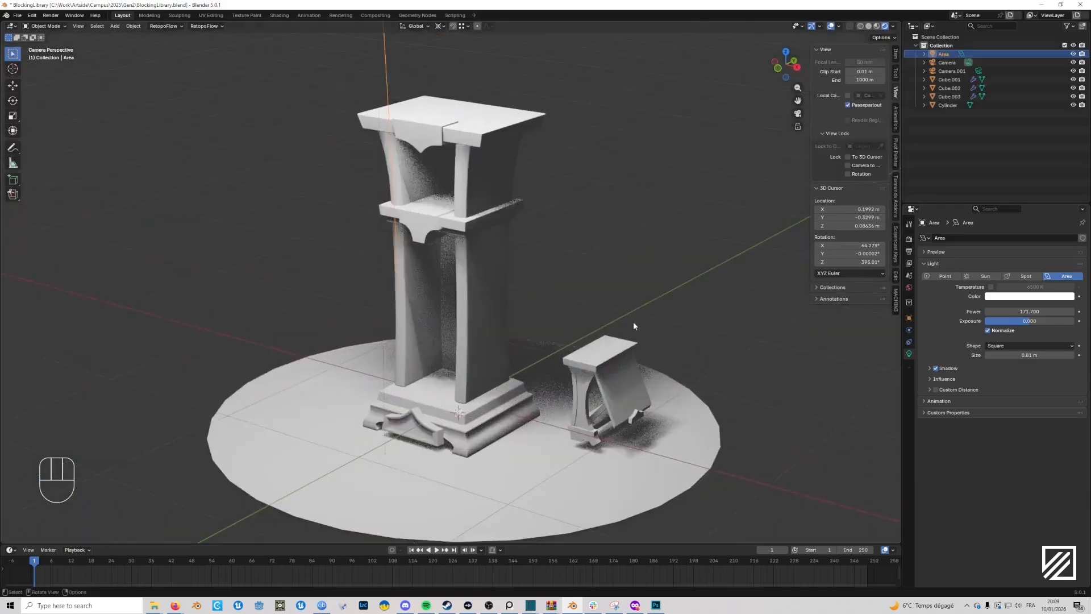
{"action": "scroll", "coordinate": [646, 388], "scroll_direction": "down", "scroll_amount": 5}
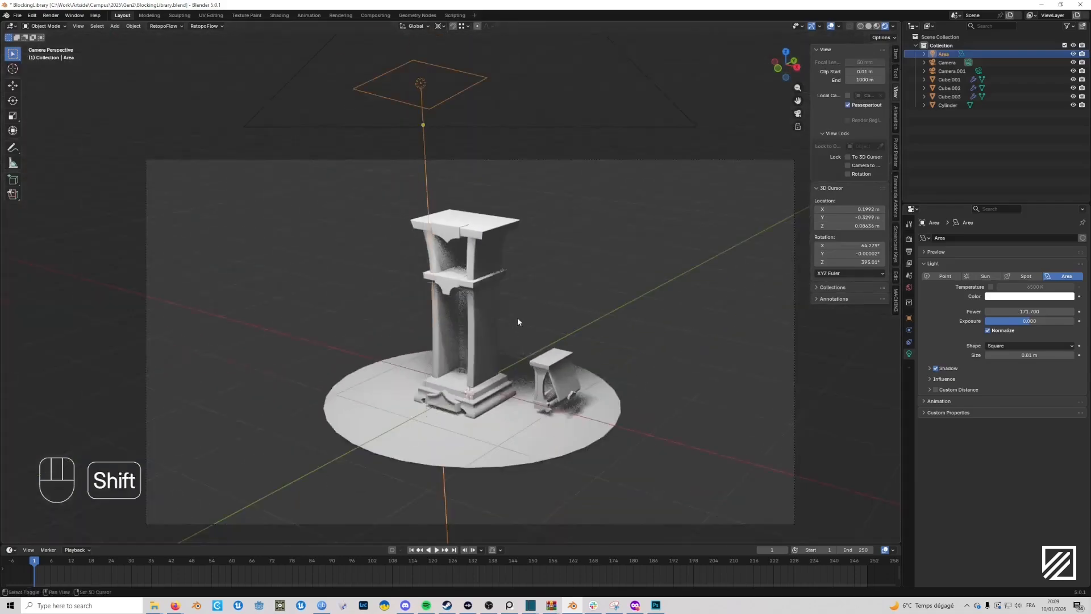
{"action": "middle_click_drag", "start_coordinate": [517, 317], "coordinate": [530, 299], "text": "shift"}
{"action": "key", "text": "g"}
{"action": "left_click", "coordinate": [502, 321]}
{"action": "key", "text": "r"}
{"action": "left_click", "coordinate": [499, 325]}
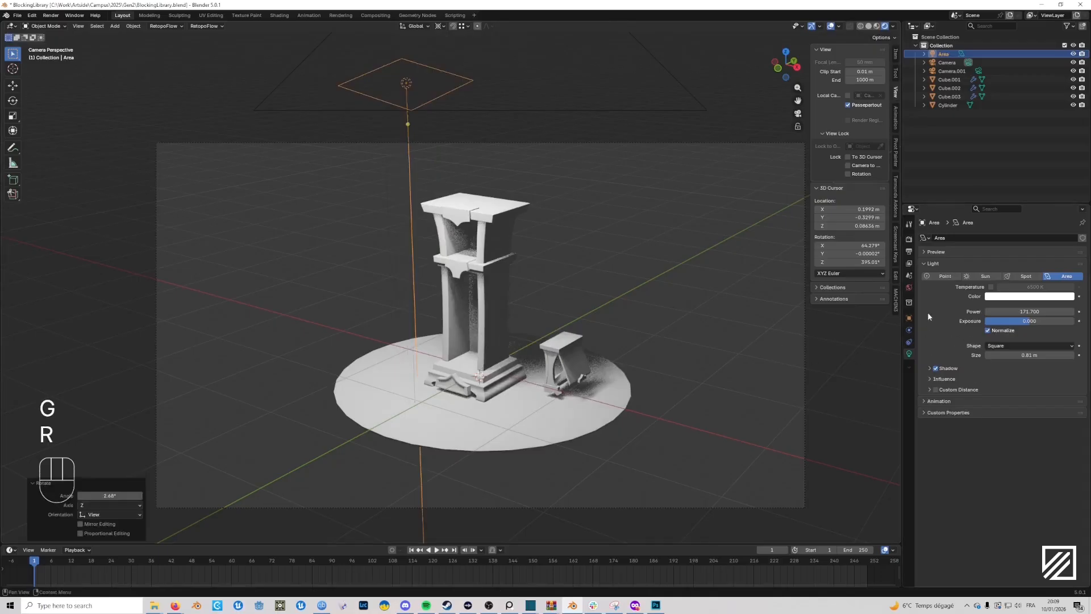
Enable the Shadow light pass for the view layer.
{"action": "left_click", "coordinate": [908, 239]}
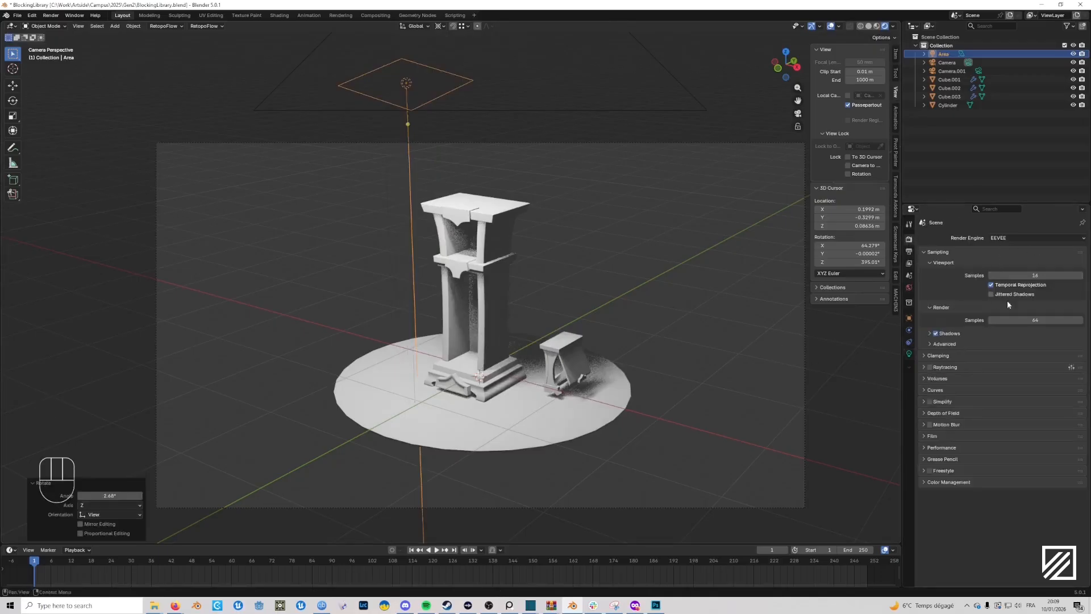
{"action": "left_click", "coordinate": [909, 264]}
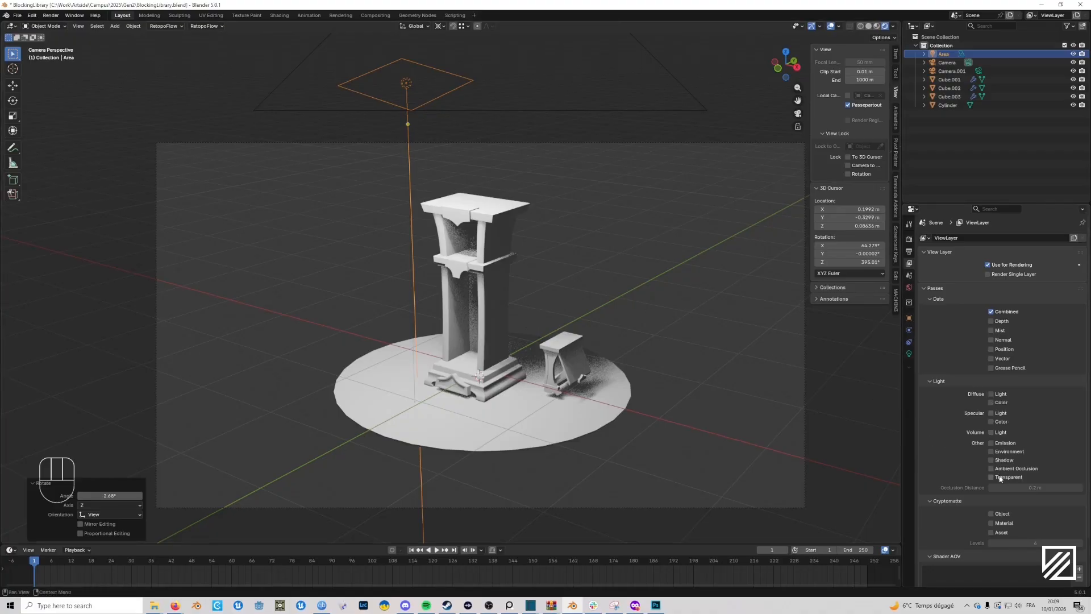
{"action": "left_click", "coordinate": [991, 460]}
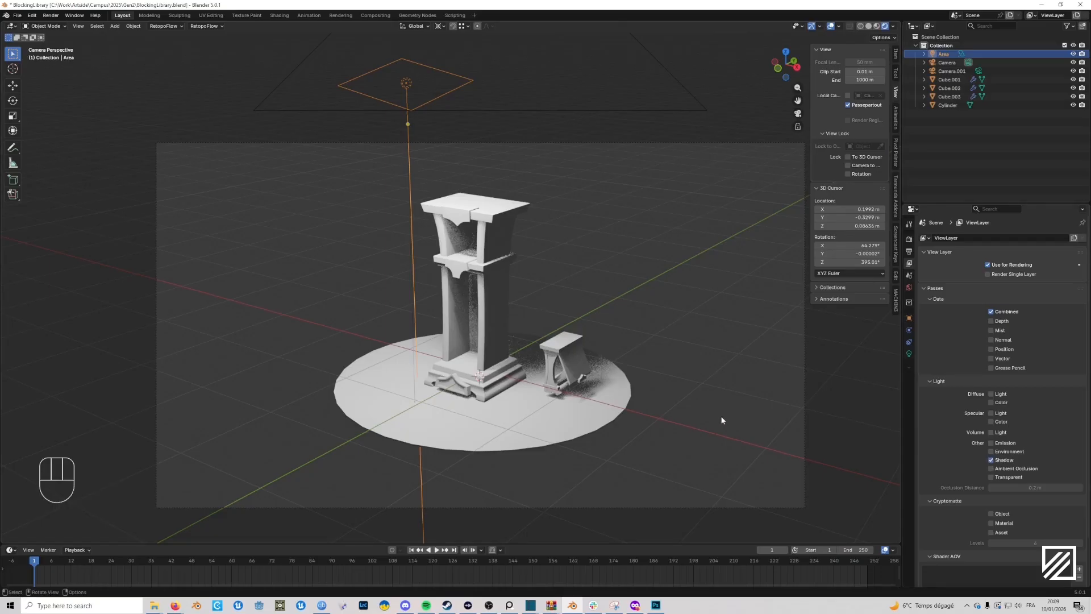
{"action": "scroll", "coordinate": [651, 417], "scroll_direction": "right", "scroll_amount": 3, "text": "shift"}
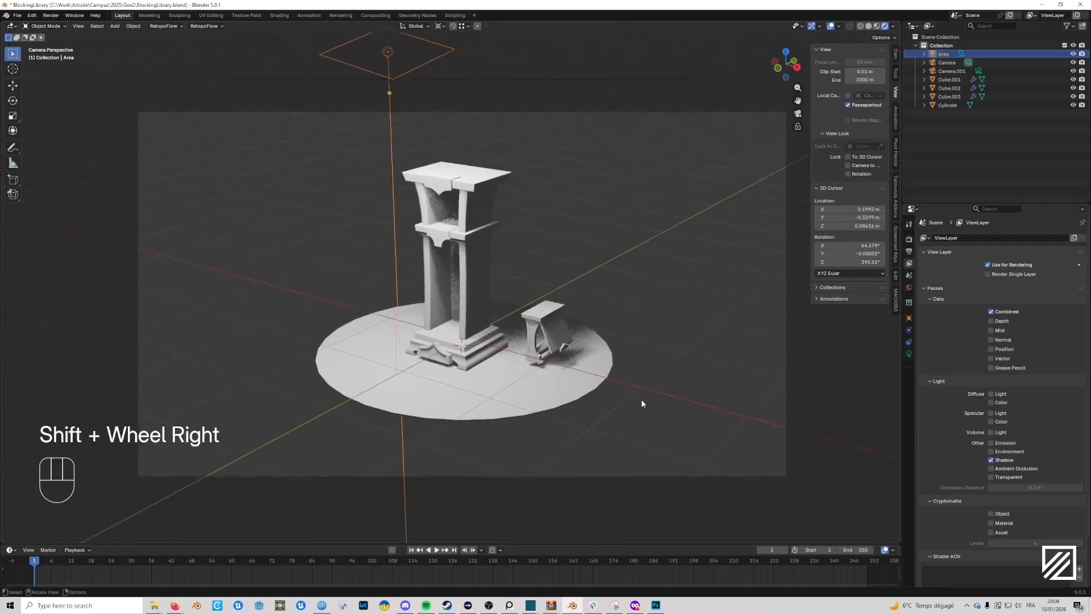
{"action": "scroll", "coordinate": [641, 400], "scroll_direction": "up", "scroll_amount": 3}
{"action": "scroll", "coordinate": [630, 392], "scroll_direction": "down", "scroll_amount": 2}
{"action": "middle_click_drag", "start_coordinate": [624, 389], "coordinate": [655, 375], "text": "shift"}
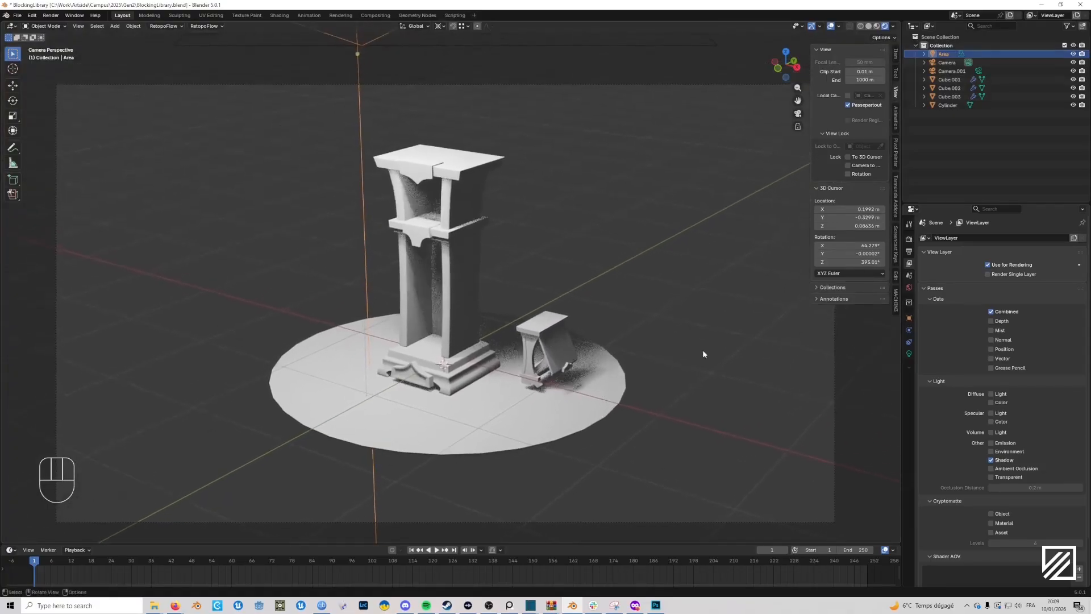
Keep EEVEE as the render engine and render a still image of the scene from the camera.
{"action": "left_click", "coordinate": [908, 239]}
{"action": "left_click", "coordinate": [1007, 237]}
{"action": "left_click", "coordinate": [1007, 238]}
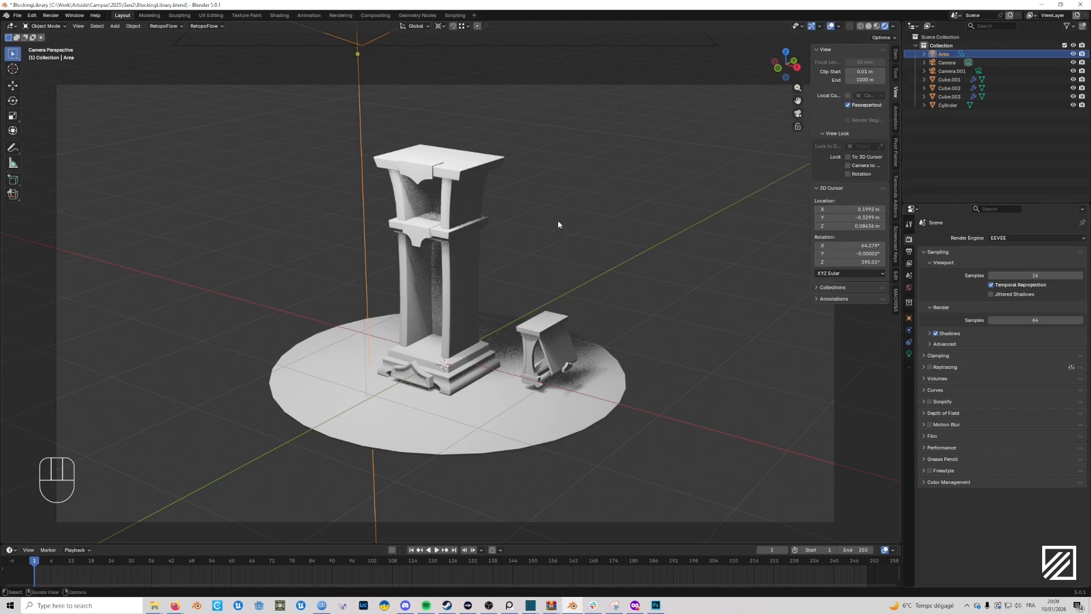
{"action": "scroll", "coordinate": [554, 265], "scroll_direction": "down", "scroll_amount": 2}
{"action": "middle_click_drag", "start_coordinate": [527, 235], "coordinate": [539, 248], "text": "shift"}
{"action": "scroll", "coordinate": [542, 257], "scroll_direction": "up", "scroll_amount": 2}
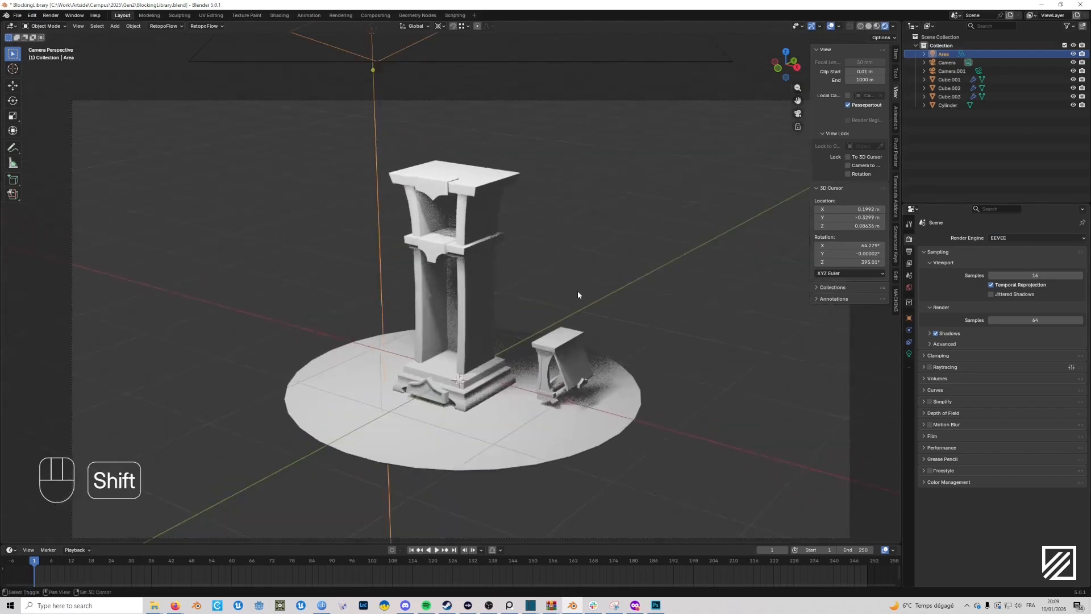
{"action": "middle_click_drag", "start_coordinate": [577, 291], "coordinate": [570, 288], "text": "shift"}
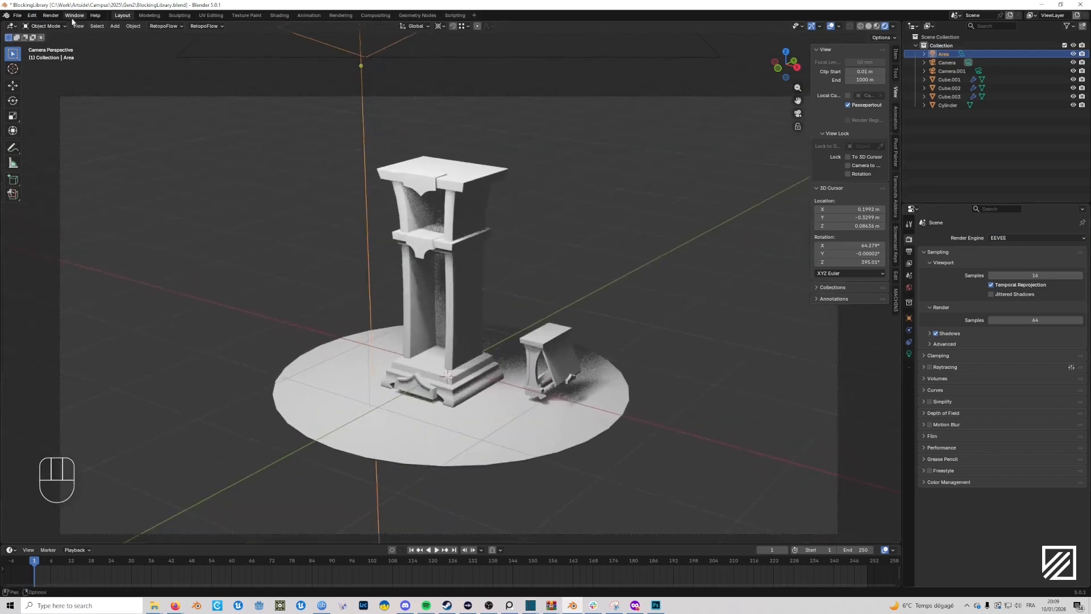
{"action": "left_click", "coordinate": [51, 16]}
{"action": "left_click", "coordinate": [63, 25]}
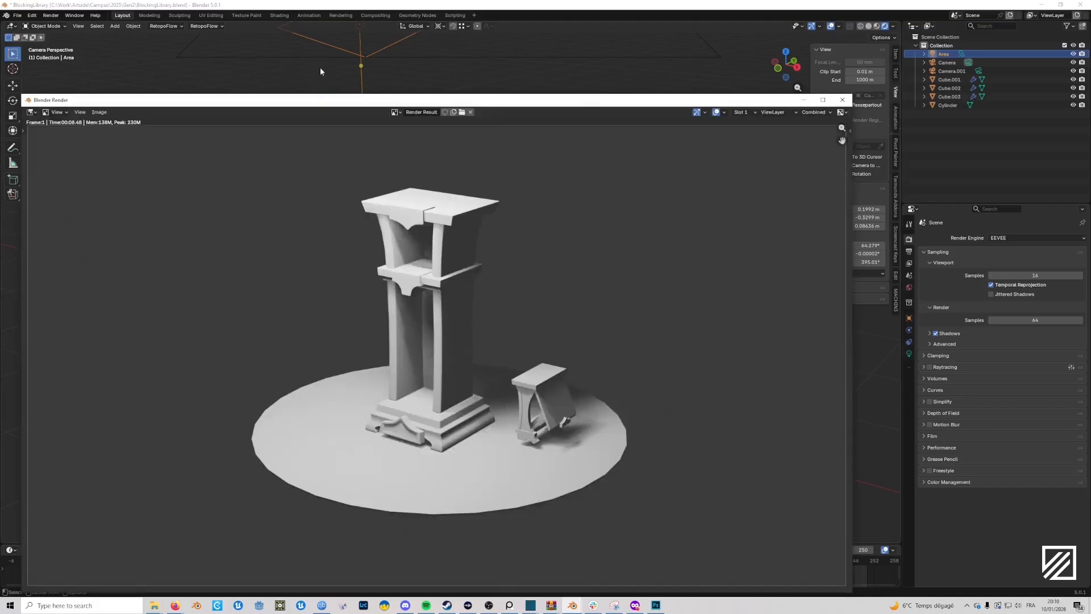
Inspect the rendered pillar and its Shadow pass, and close the render window.
{"action": "scroll", "coordinate": [531, 284], "scroll_direction": "up", "scroll_amount": 1}
{"action": "scroll", "coordinate": [529, 282], "scroll_direction": "down", "scroll_amount": 1}
{"action": "scroll", "coordinate": [522, 279], "scroll_direction": "up", "scroll_amount": 3}
{"action": "scroll", "coordinate": [512, 273], "scroll_direction": "up", "scroll_amount": 1}
{"action": "scroll", "coordinate": [494, 267], "scroll_direction": "down", "scroll_amount": 2}
{"action": "scroll", "coordinate": [500, 261], "scroll_direction": "down", "scroll_amount": 1}
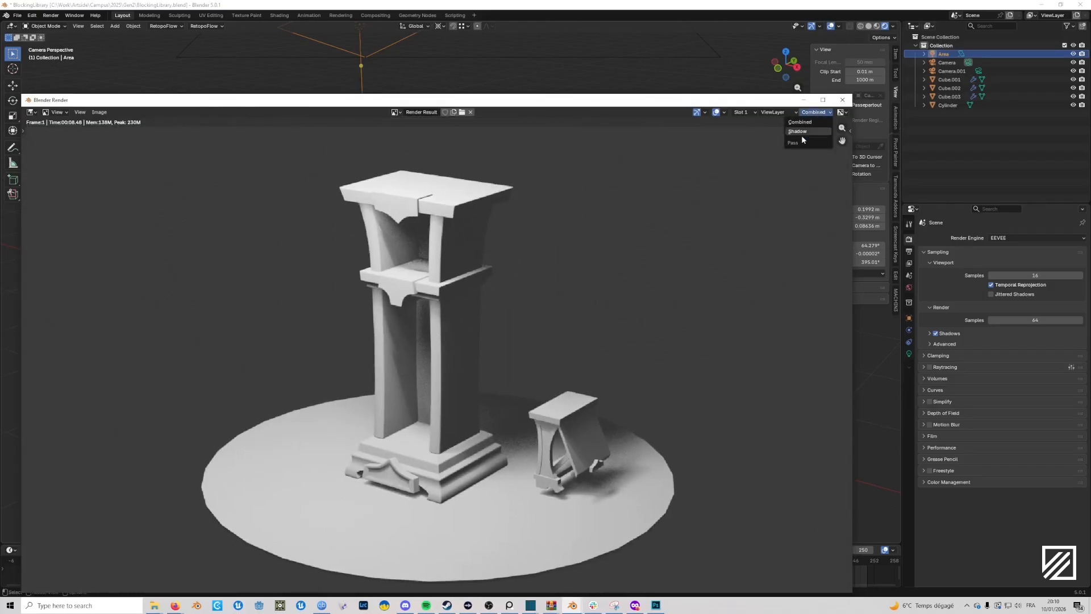
{"action": "left_click", "coordinate": [802, 134]}
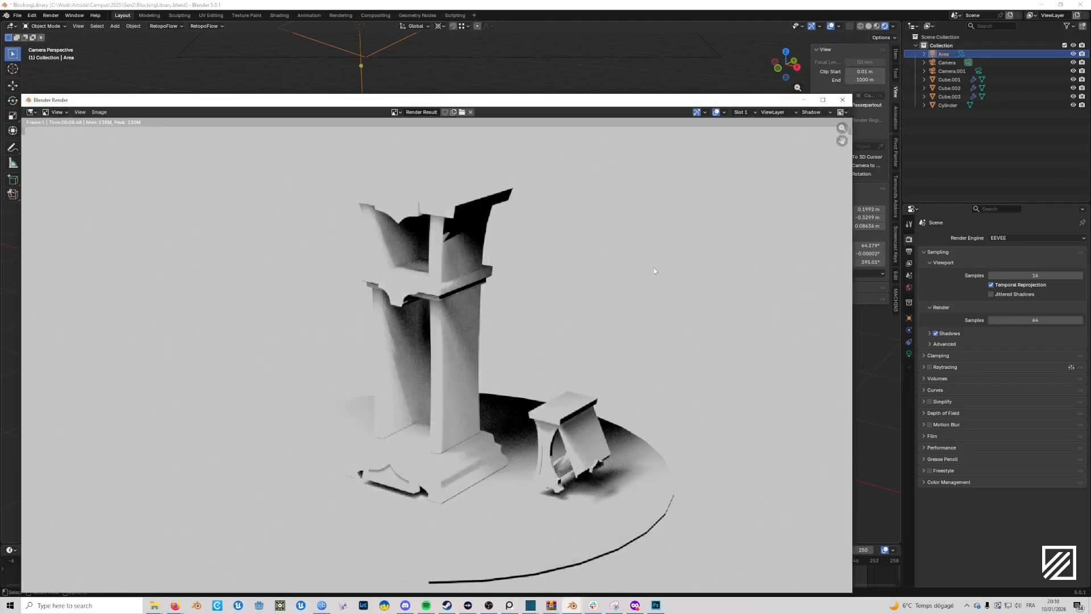
{"action": "left_click", "coordinate": [846, 99]}
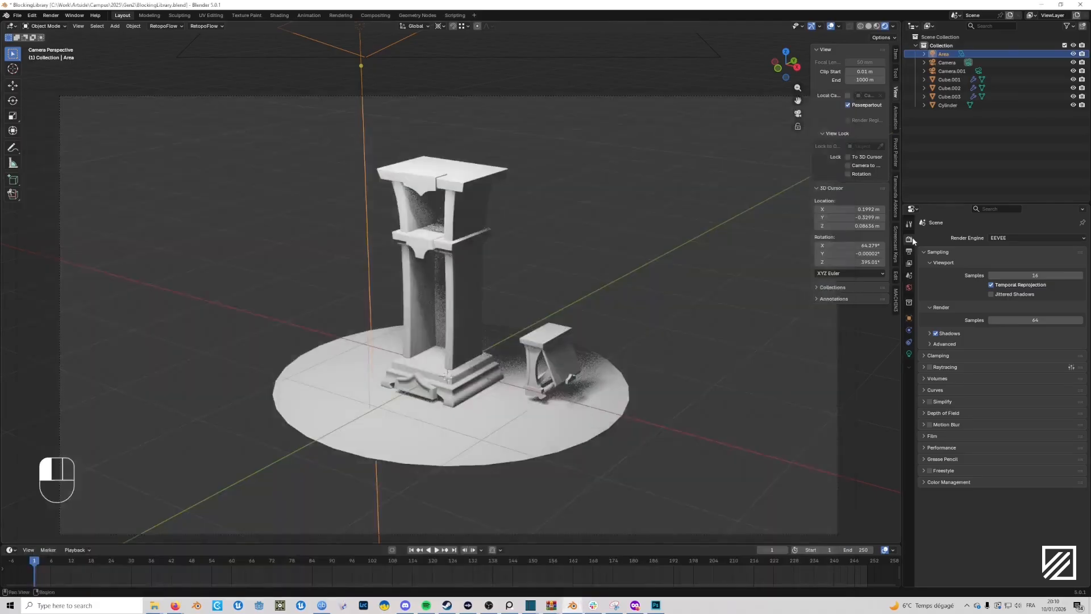
Set the render samples to 128, increase the number of shadow rays and check the soft shadows through the camera.
{"action": "left_click", "coordinate": [1063, 320]}
{"action": "type", "text": "128"}
{"action": "key", "text": "Return"}
{"action": "left_click", "coordinate": [930, 332]}
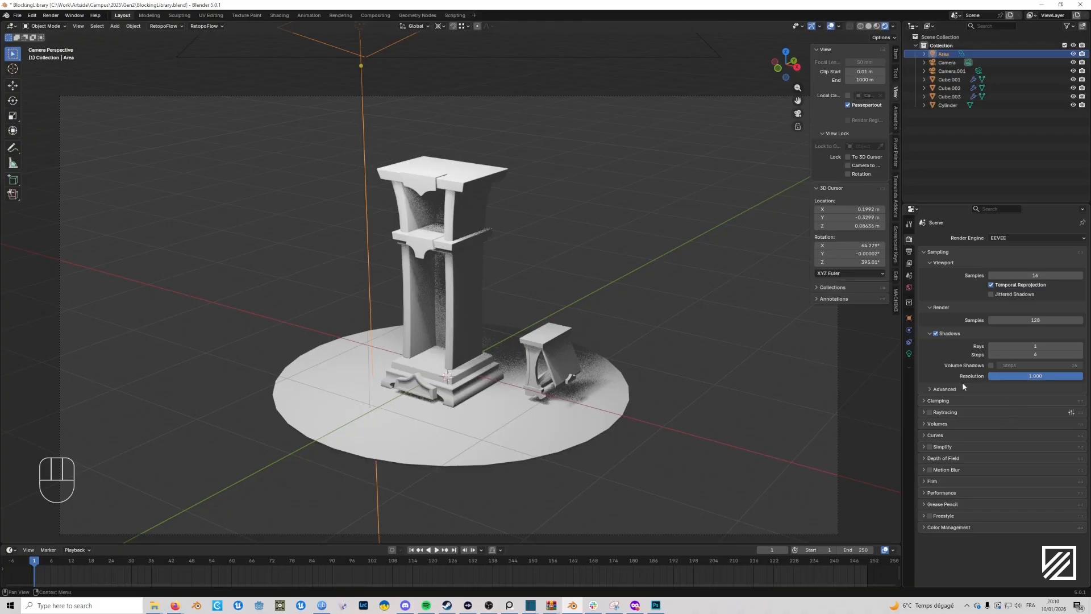
{"action": "left_click_drag", "start_coordinate": [1020, 345], "coordinate": [1024, 343], "text": "shift"}
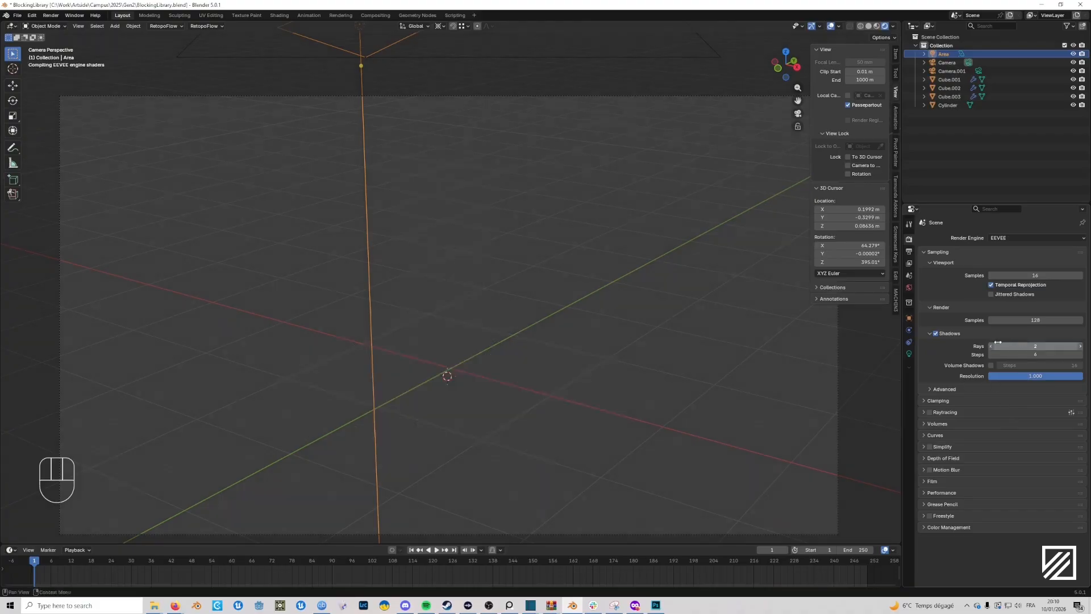
{"action": "middle_click_drag", "start_coordinate": [702, 321], "coordinate": [639, 337]}
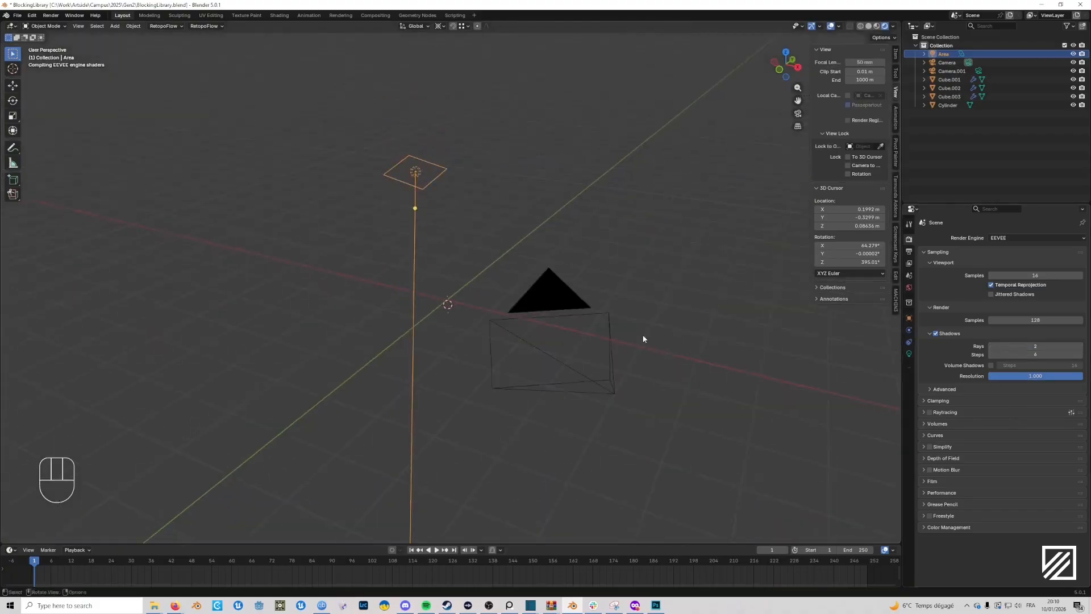
{"action": "mouse_move", "coordinate": [752, 330]}
{"action": "middle_mouse_down"}
{"action": "mouse_move", "coordinate": [690, 339]}
{"action": "mouse_move", "coordinate": [764, 318]}
{"action": "mouse_move", "coordinate": [726, 369]}
{"action": "mouse_move", "coordinate": [718, 321]}
{"action": "middle_mouse_up"}
{"action": "key", "text": "KP_0"}
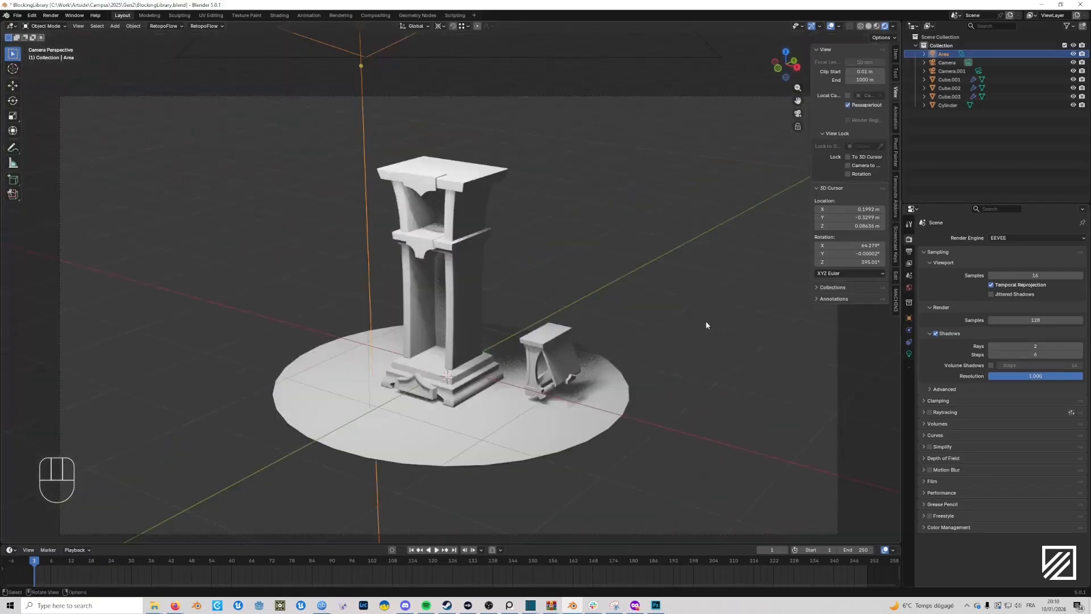
Set the viewport samples to 32.
{"action": "left_click", "coordinate": [1038, 275]}
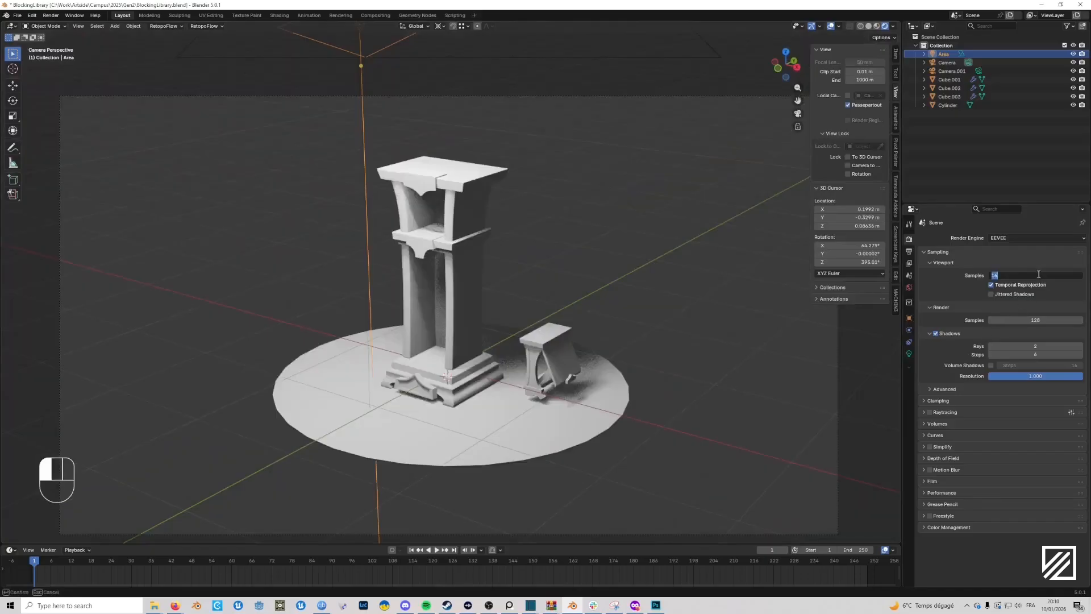
{"action": "type", "text": "32"}
{"action": "key", "text": "Return"}
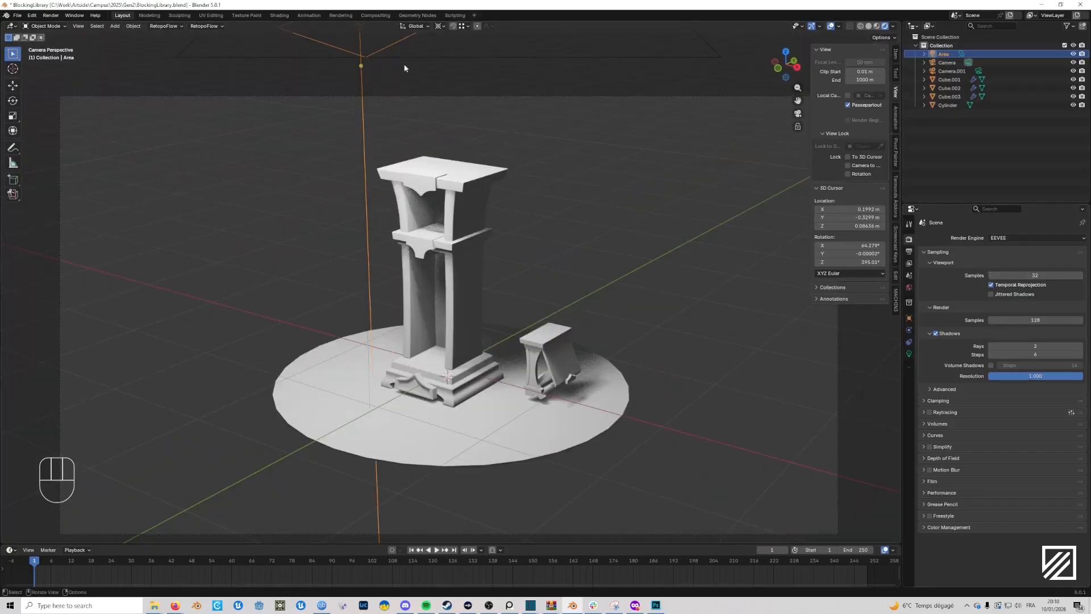
Reduce the area light's size to 0.01 m to give the scene hard-edged shadows.
{"action": "left_click", "coordinate": [909, 354]}
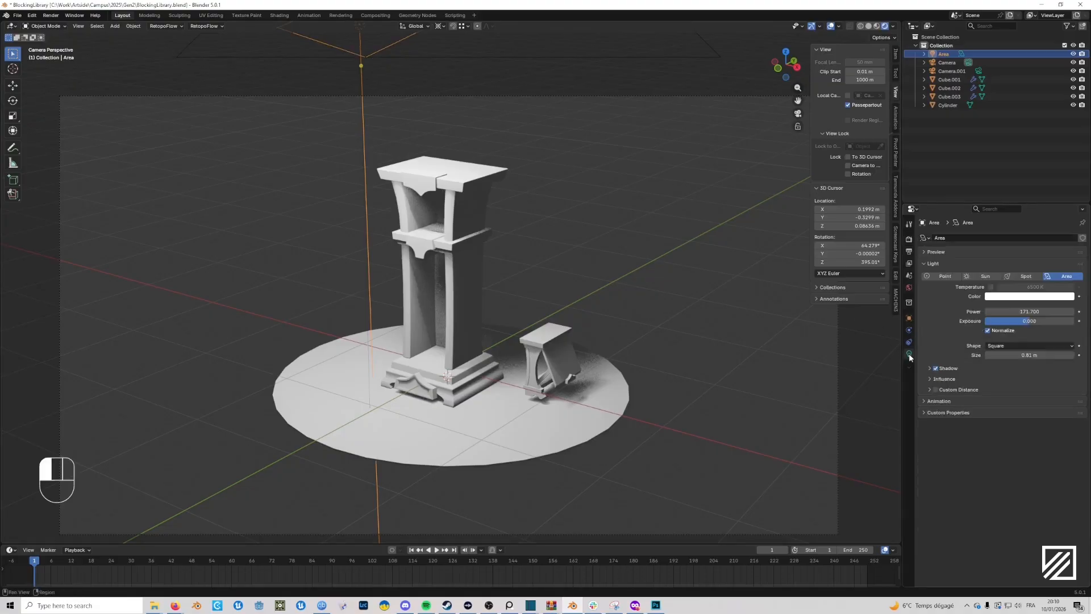
{"action": "mouse_move", "coordinate": [1038, 355]}
{"action": "left_mouse_down"}
{"action": "mouse_move", "coordinate": [986, 355]}
{"action": "mouse_move", "coordinate": [1021, 355]}
{"action": "left_mouse_up"}
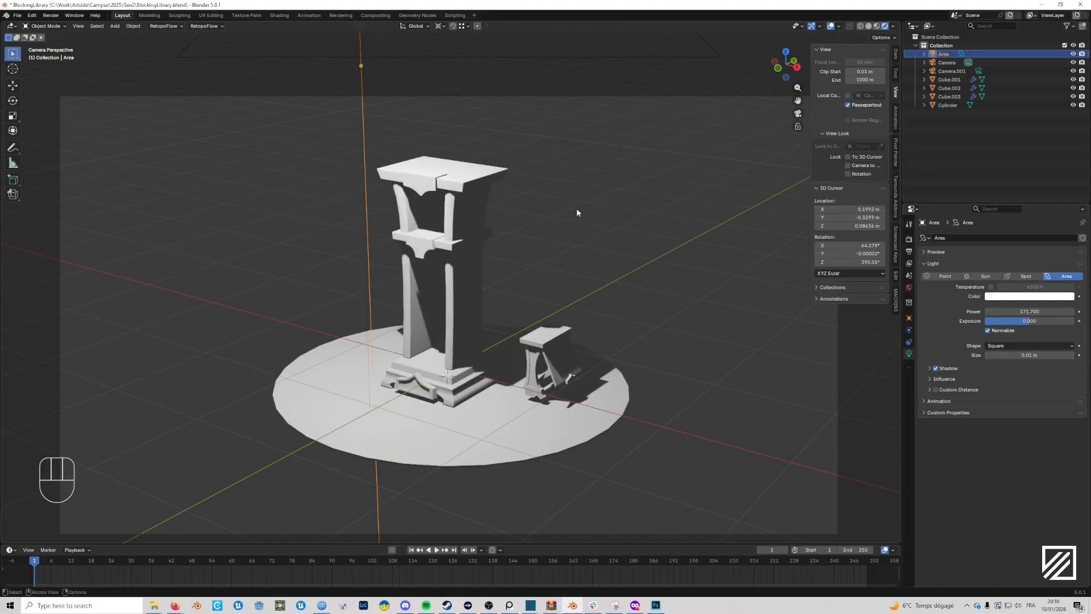
{"action": "left_click", "coordinate": [50, 16]}
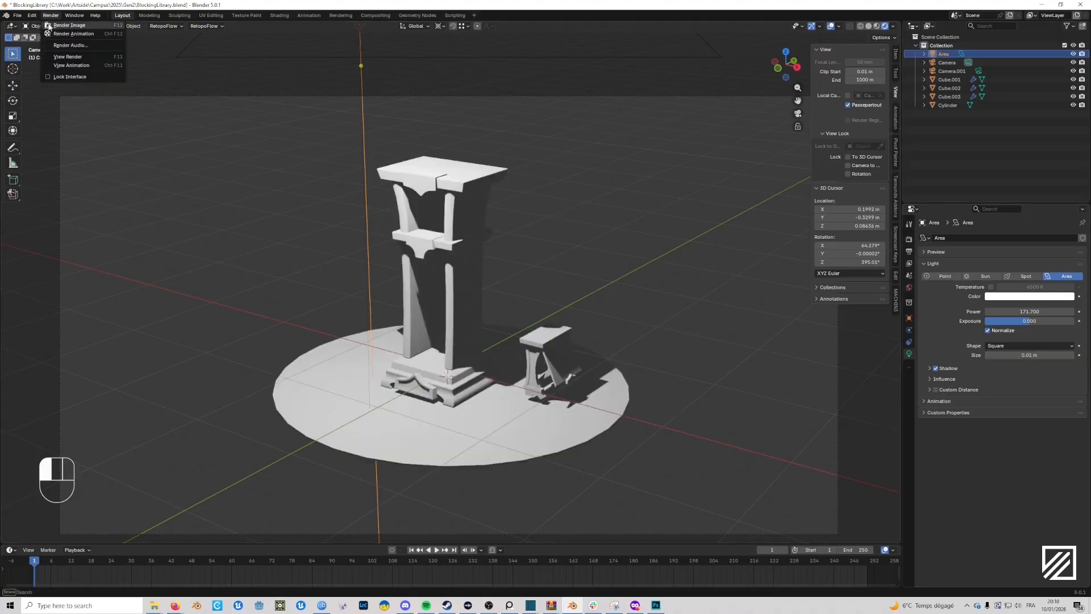
Set the shadow rays to 1 and the render samples to 64.
{"action": "left_click", "coordinate": [909, 239]}
{"action": "left_click", "coordinate": [1040, 357]}
{"action": "left_click", "coordinate": [1051, 341]}
{"action": "left_click", "coordinate": [1056, 346]}
{"action": "type", "text": "1"}
{"action": "key", "text": "Return"}
{"action": "left_click", "coordinate": [1047, 321]}
{"action": "type", "text": "64"}
{"action": "key", "text": "Return"}
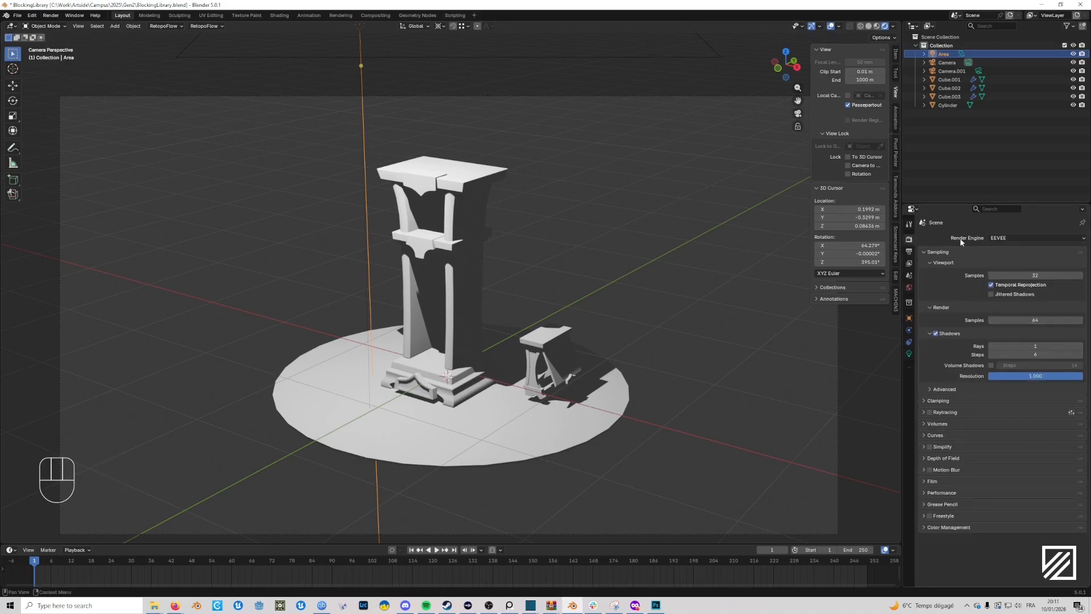
Render the hard-shadow setup, check its Shadow pass and put the render window away.
{"action": "left_click", "coordinate": [52, 15]}
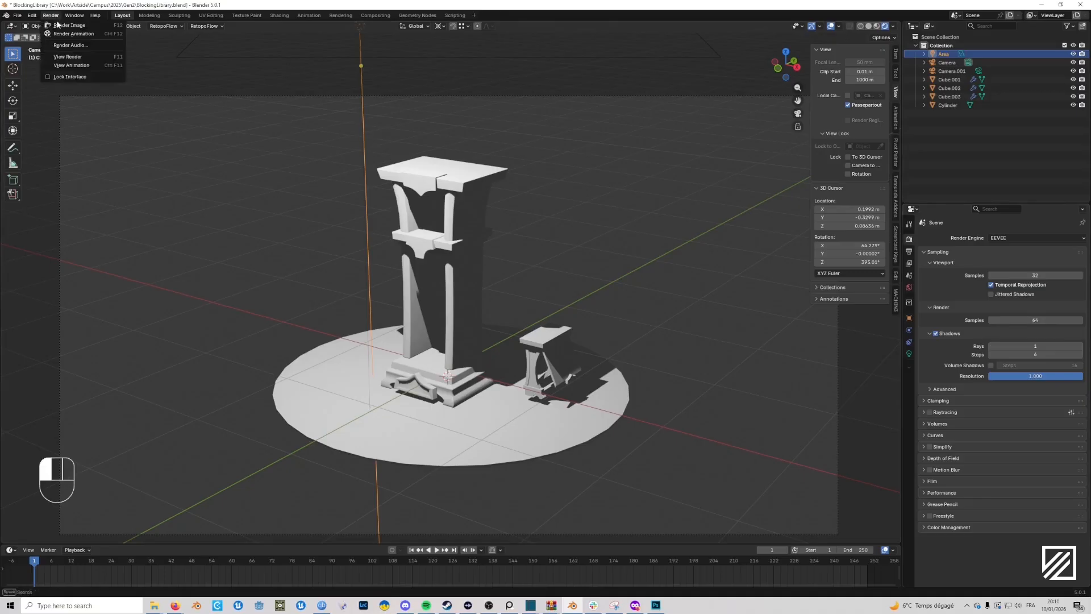
{"action": "left_click", "coordinate": [65, 26]}
{"action": "scroll", "coordinate": [547, 287], "scroll_direction": "up", "scroll_amount": 1}
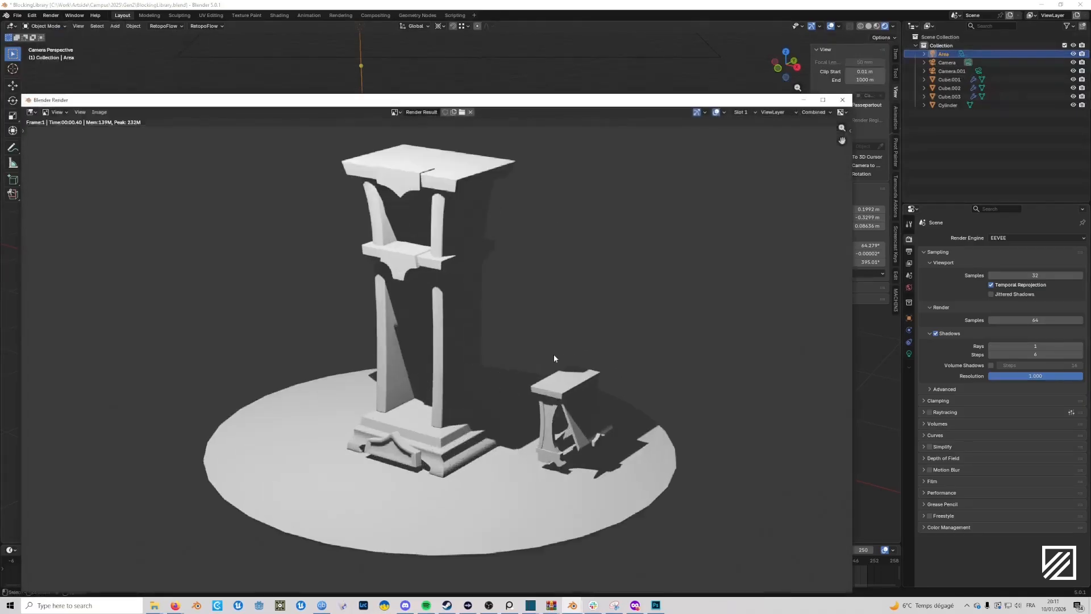
{"action": "left_click", "coordinate": [815, 112]}
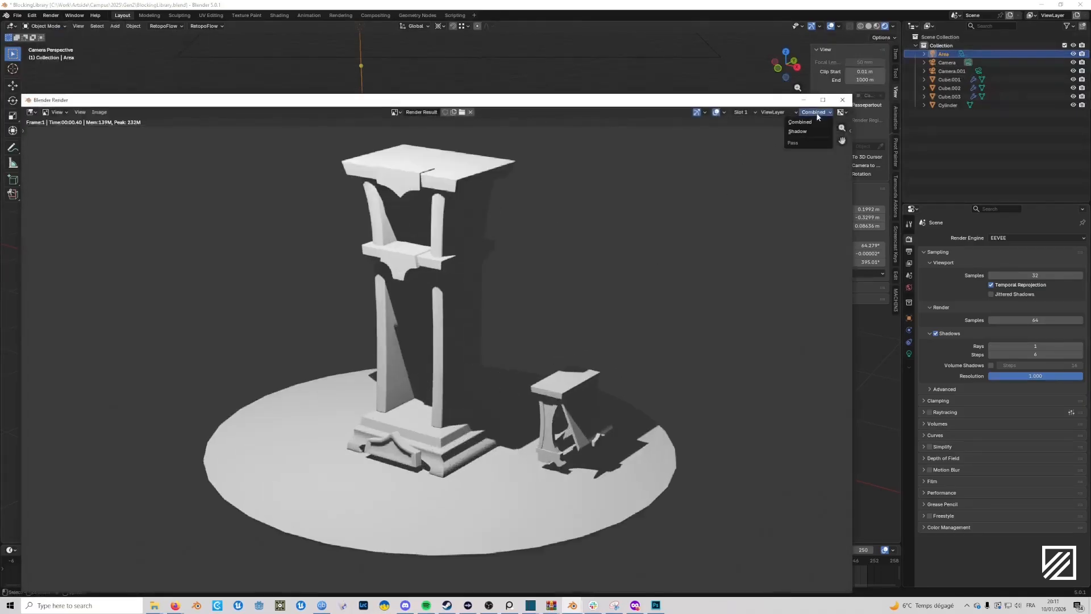
{"action": "left_click", "coordinate": [812, 130]}
{"action": "scroll", "coordinate": [423, 264], "scroll_direction": "up", "scroll_amount": 1}
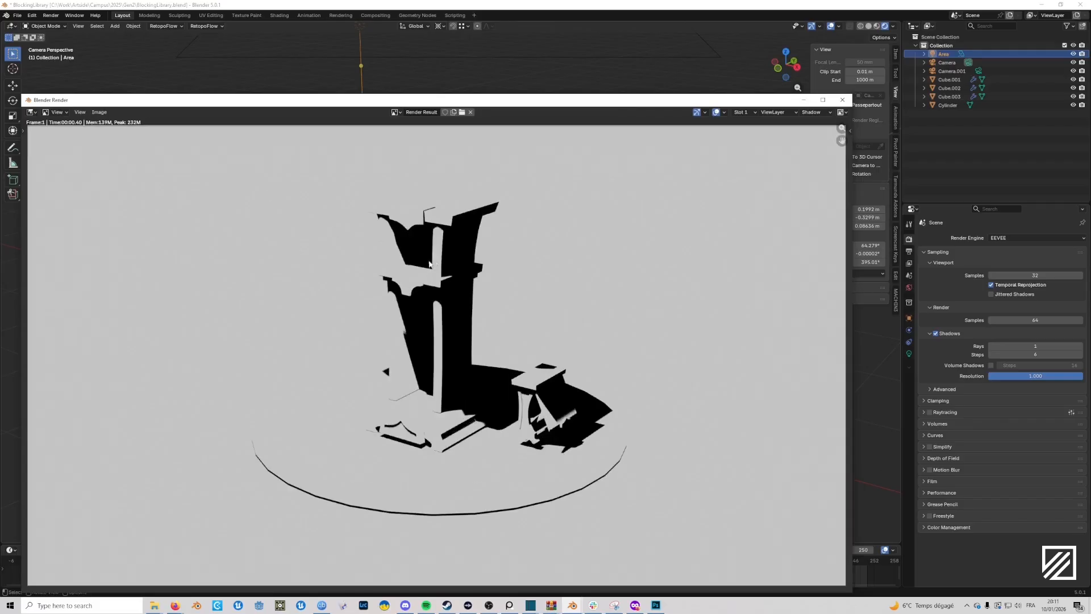
{"action": "left_click", "coordinate": [804, 101]}
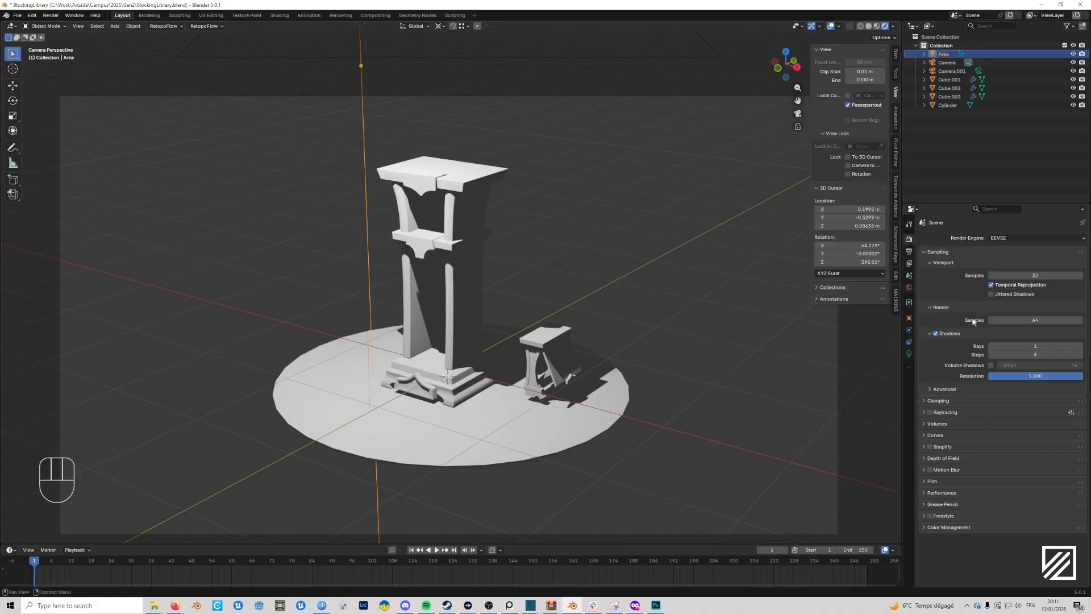
Enable the Transparent film option for the world background and render the image again.
{"action": "left_click", "coordinate": [932, 481]}
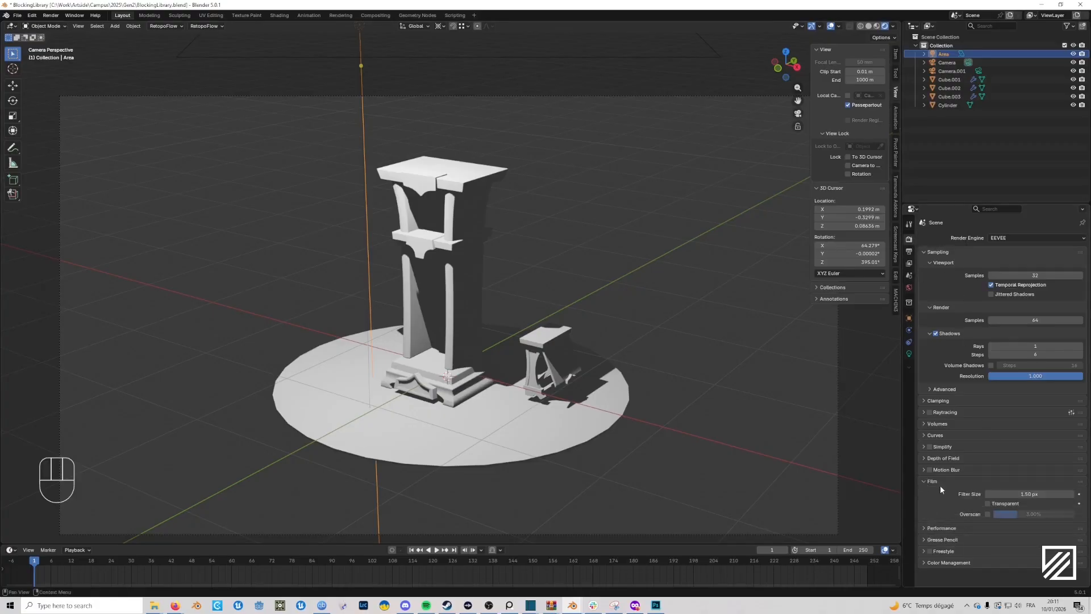
{"action": "left_click", "coordinate": [987, 503]}
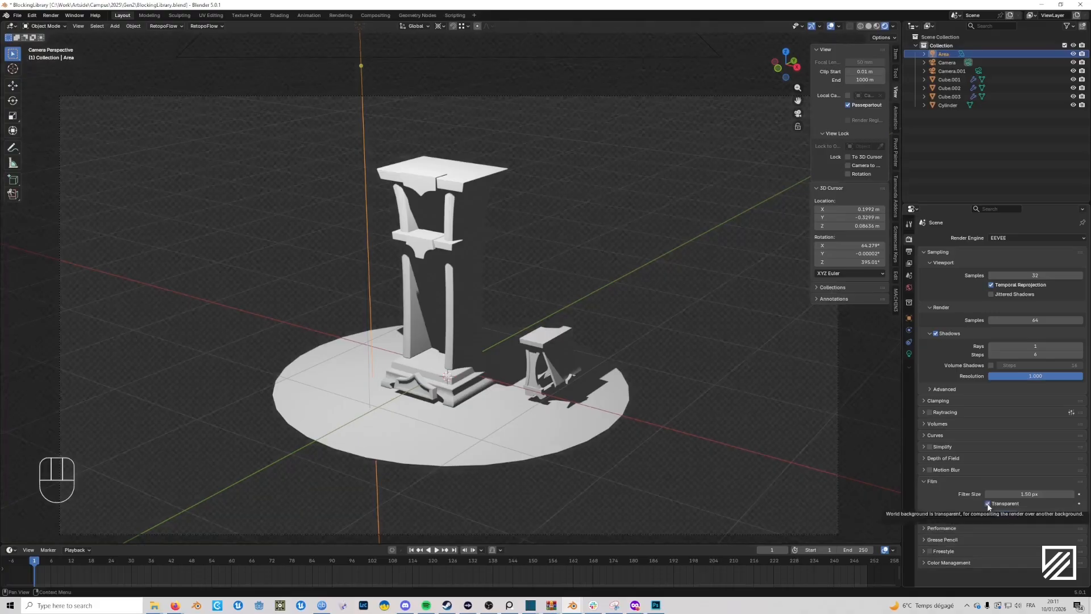
{"action": "left_click", "coordinate": [50, 16]}
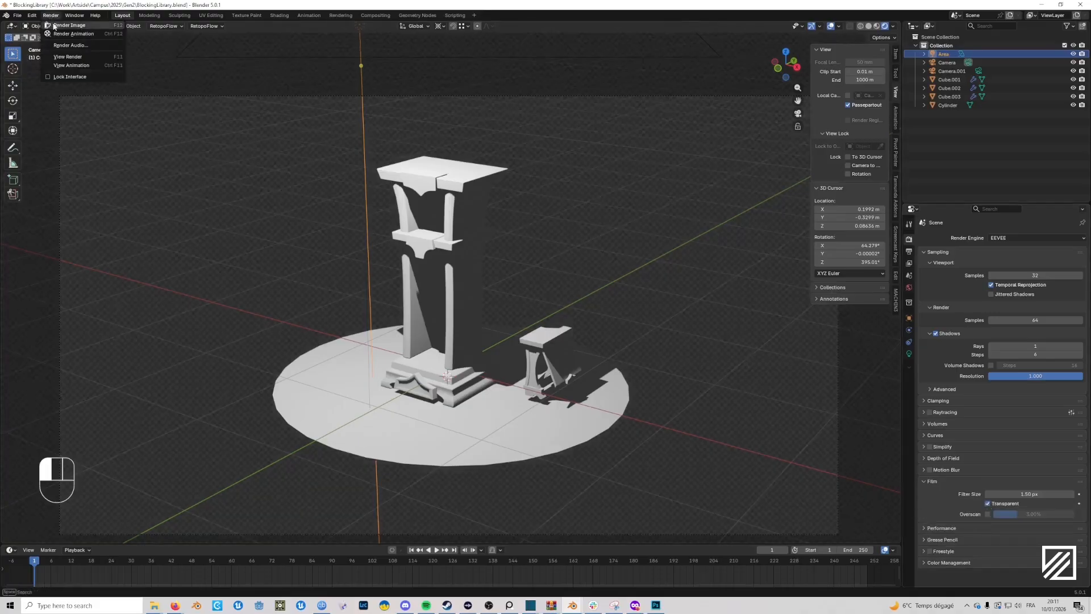
{"action": "left_click", "coordinate": [63, 24]}
{"action": "scroll", "coordinate": [511, 276], "scroll_direction": "down", "scroll_amount": 1}
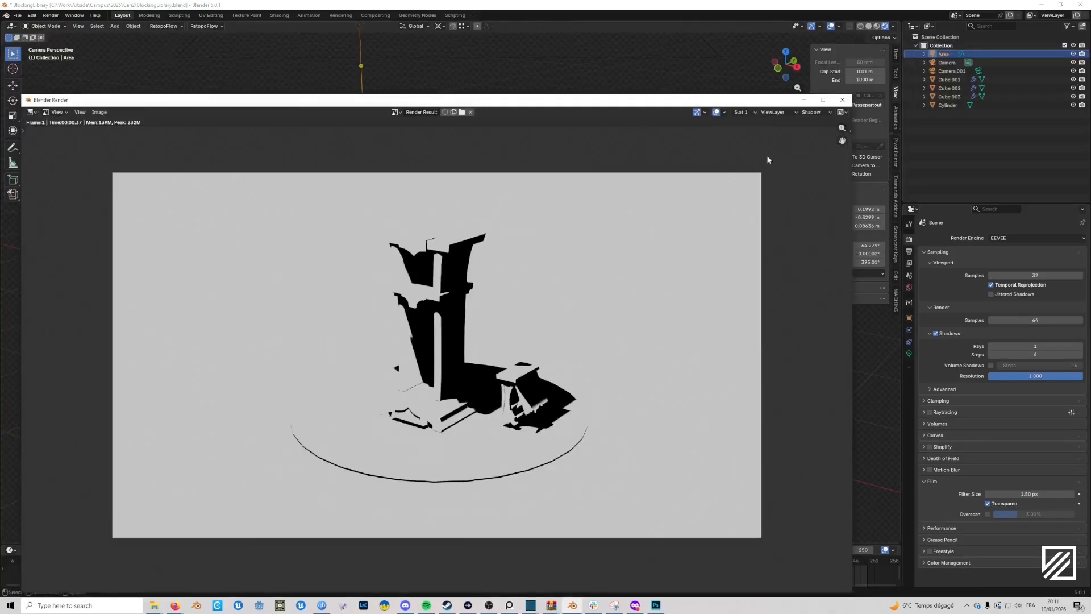
Switch the render result to the Combined pass and inspect the transparent background.
{"action": "left_click", "coordinate": [811, 112]}
{"action": "left_click", "coordinate": [819, 122]}
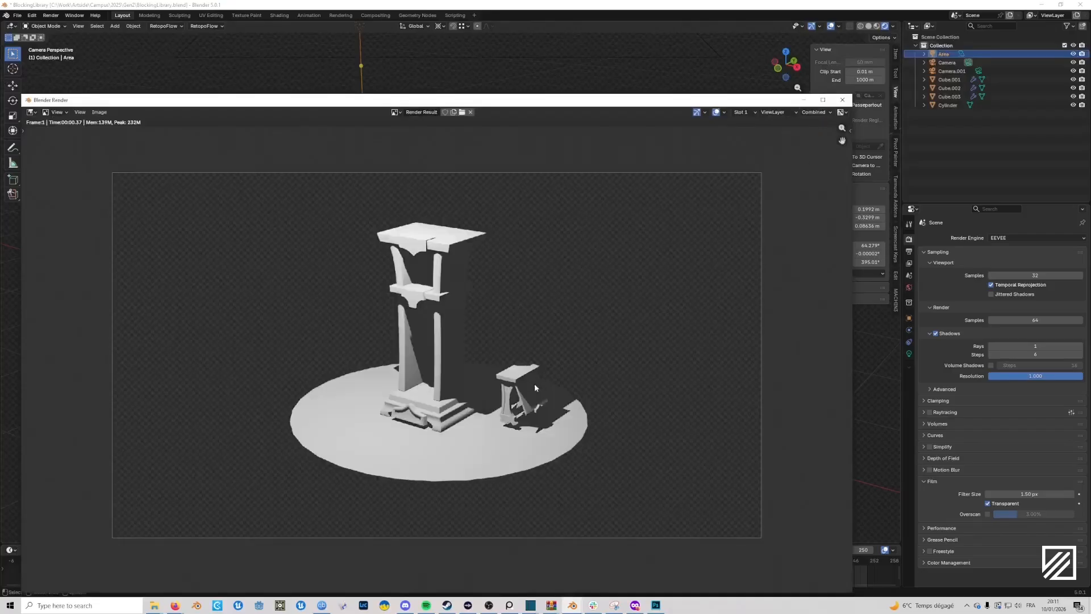
{"action": "scroll", "coordinate": [581, 378], "scroll_direction": "up", "scroll_amount": 1}
{"action": "middle_click_drag", "start_coordinate": [629, 322], "coordinate": [653, 308]}
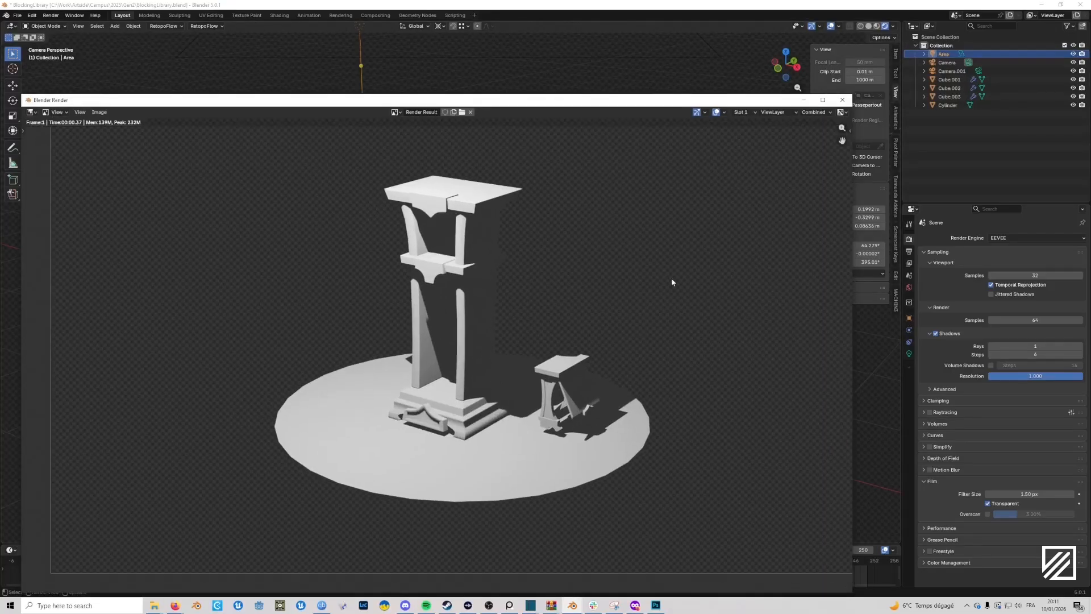
Save the Combined pass as Basepass.png in the New Folder directory inside Gen2, using RGBA PNG format.
{"action": "left_click", "coordinate": [106, 111]}
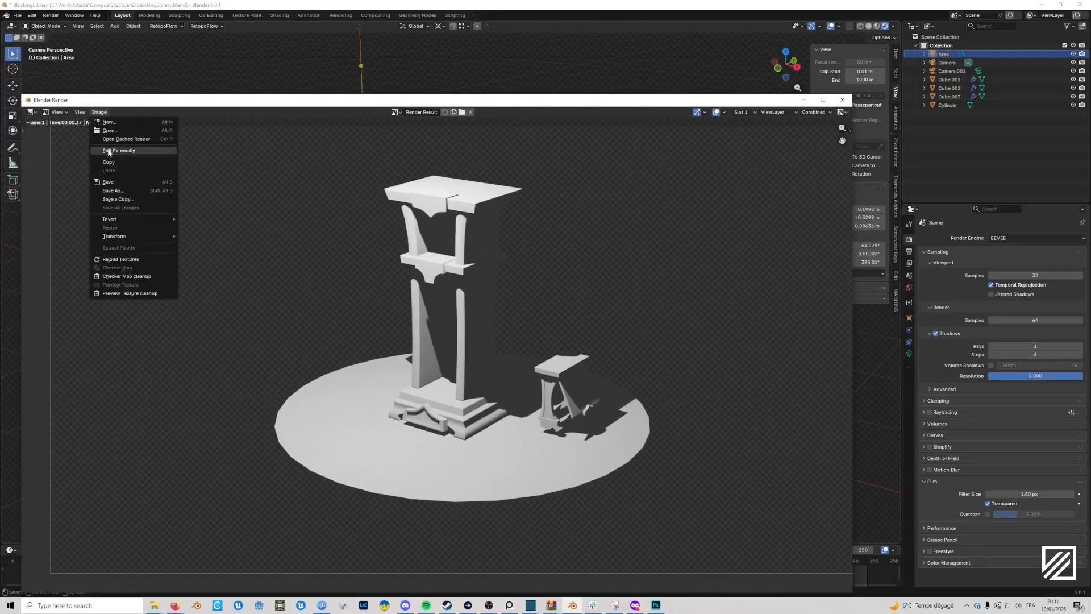
{"action": "left_click", "coordinate": [118, 190]}
{"action": "left_click_drag", "start_coordinate": [335, 206], "coordinate": [0, 219]}
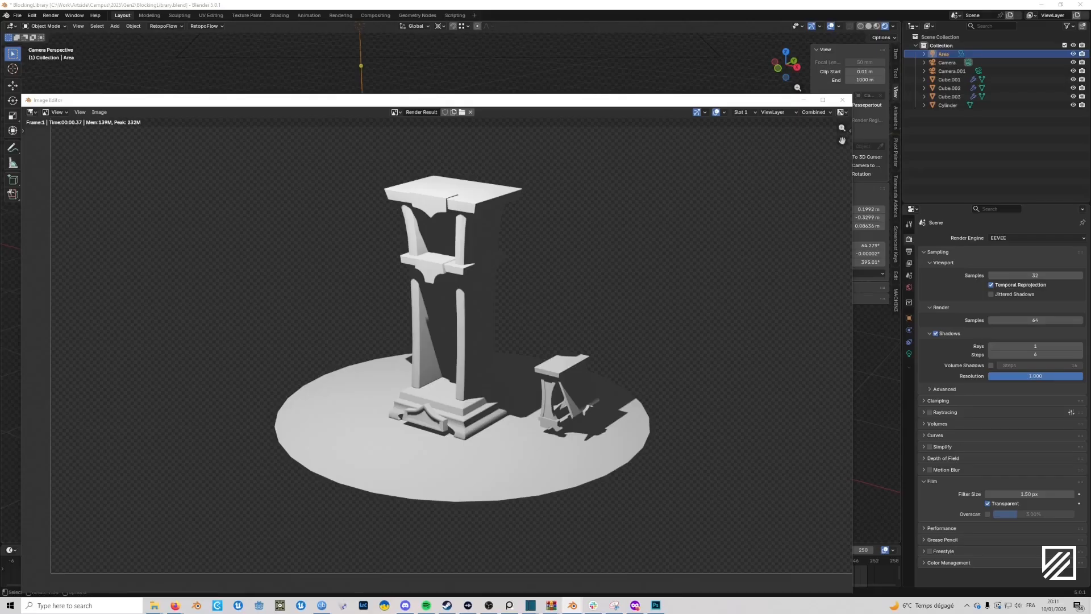
{"action": "left_click_drag", "start_coordinate": [0, 195], "coordinate": [310, 317]}
{"action": "type", "text": "Basepass"}
{"action": "key", "text": "Return"}
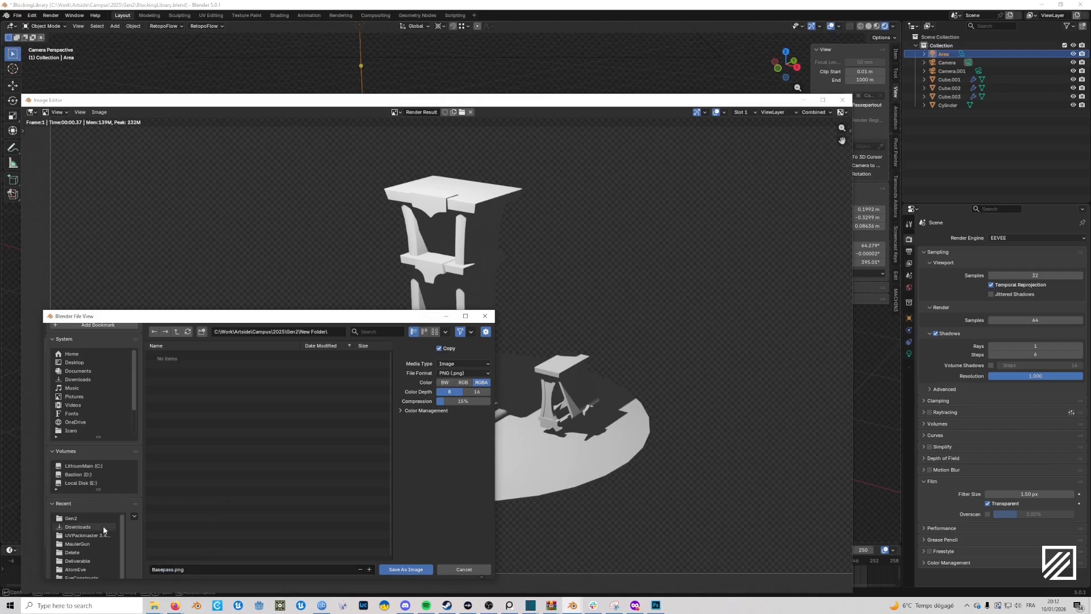
{"action": "left_click", "coordinate": [104, 526]}
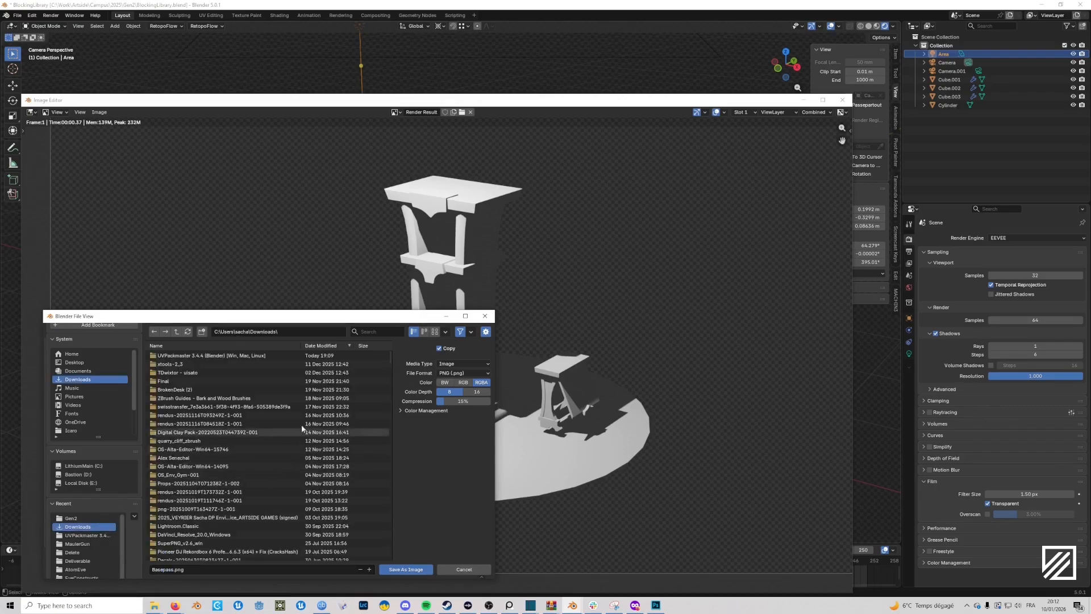
{"action": "key", "text": "alt+Left"}
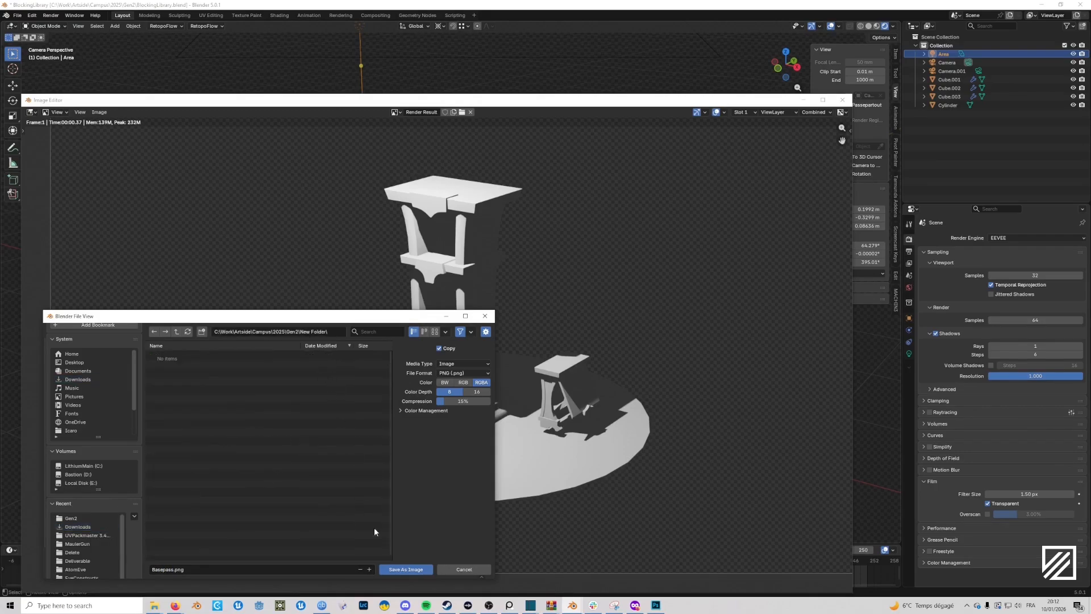
{"action": "left_click", "coordinate": [407, 569]}
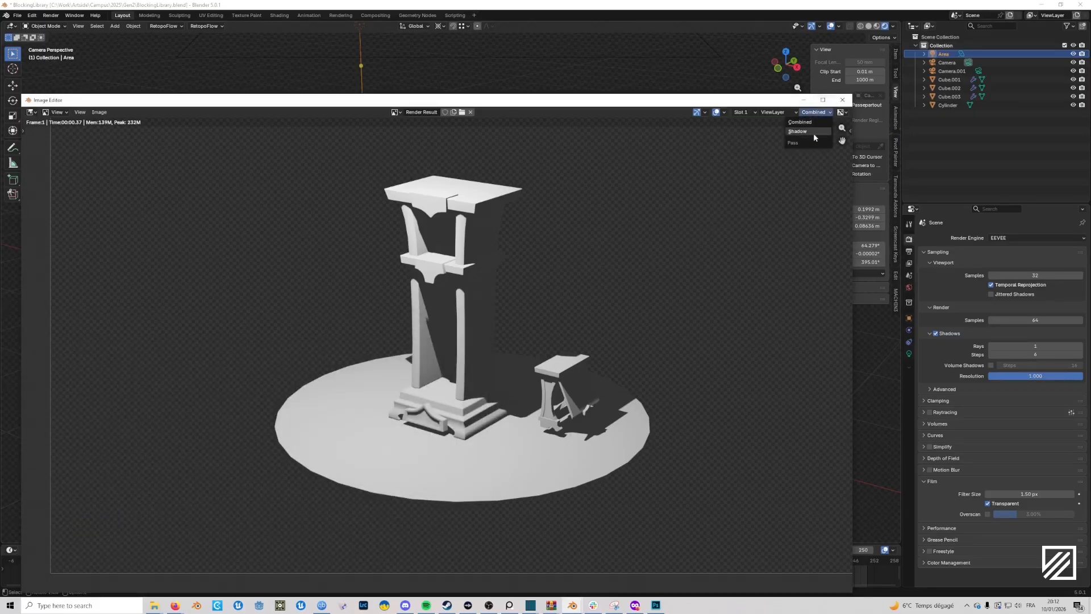
Save the Shadow pass as shadow.png in the New Folder directory and close the render window.
{"action": "left_click", "coordinate": [813, 133]}
{"action": "left_click", "coordinate": [100, 112]}
{"action": "left_click", "coordinate": [115, 182]}
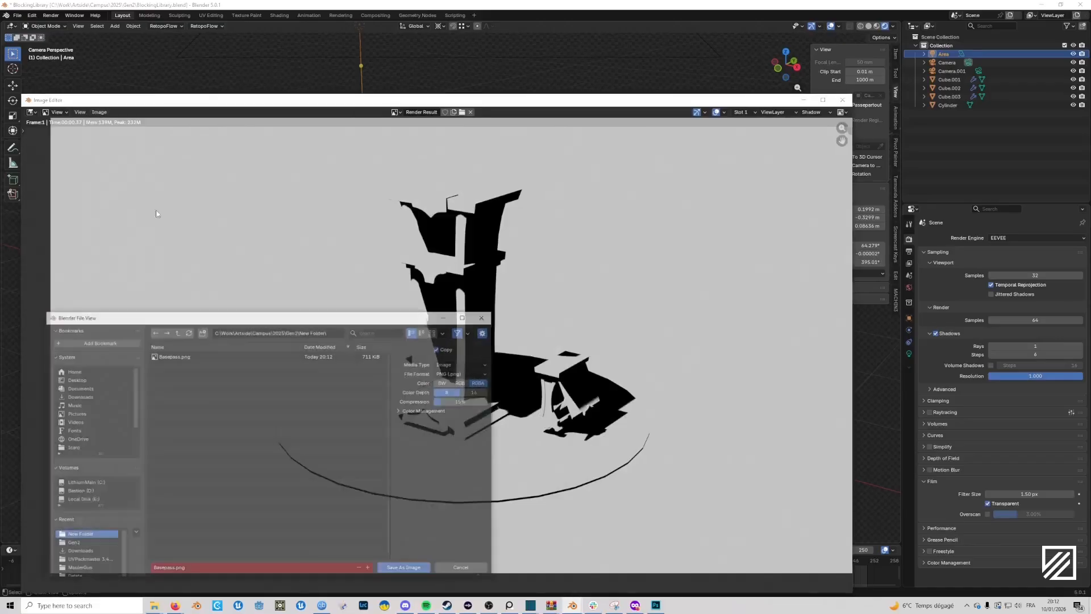
{"action": "left_click", "coordinate": [209, 569]}
{"action": "type", "text": "shadow"}
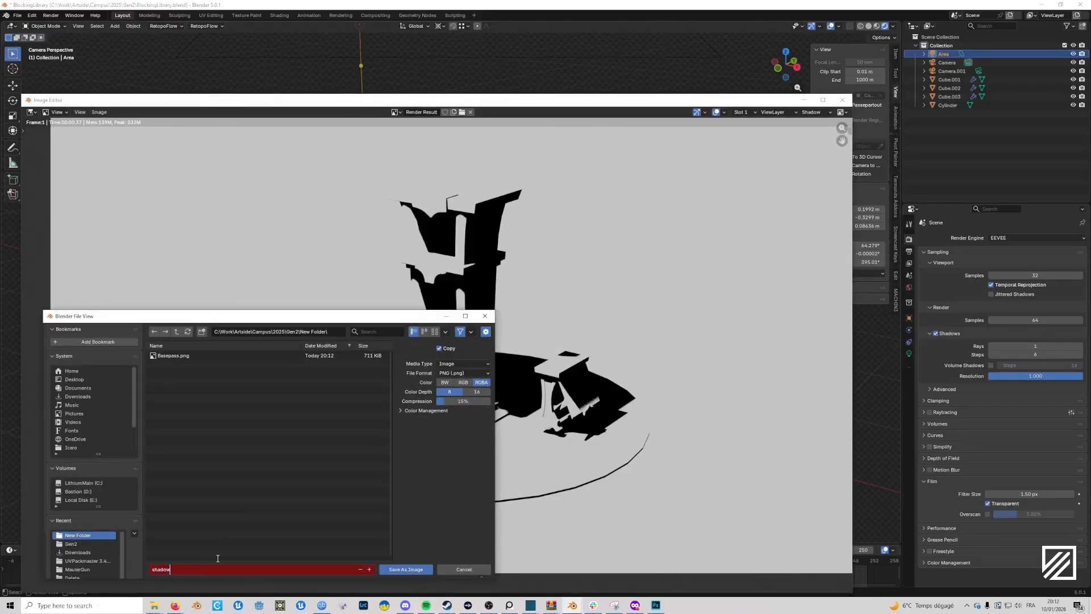
{"action": "key", "text": "Return"}
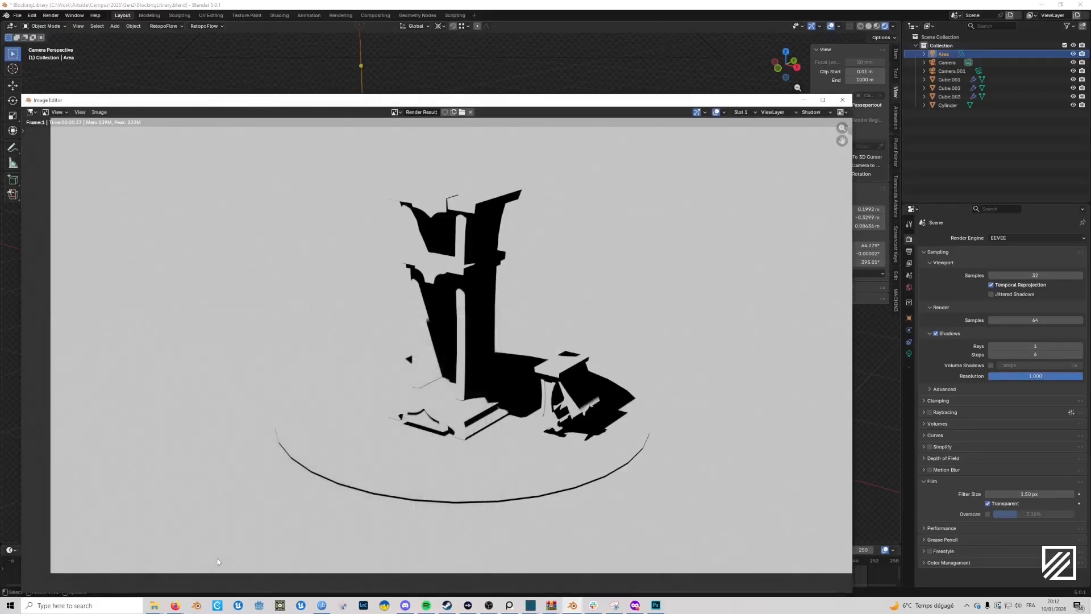
{"action": "left_click", "coordinate": [842, 99]}
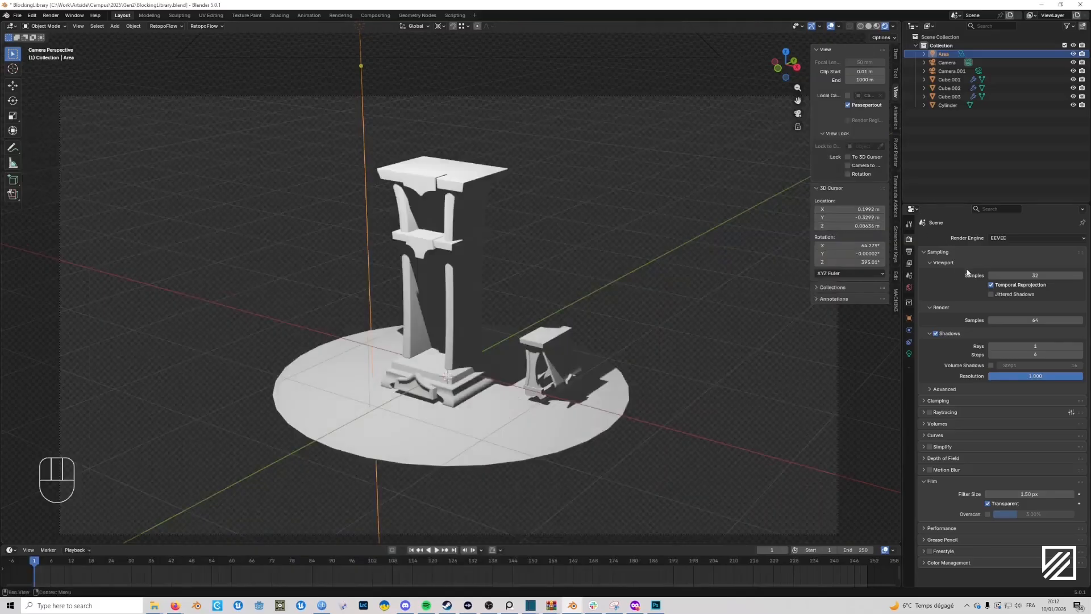
Switch the render engine to Cycles and set the render time limit to 10 seconds.
{"action": "left_click", "coordinate": [989, 250]}
{"action": "left_click", "coordinate": [1007, 266]}
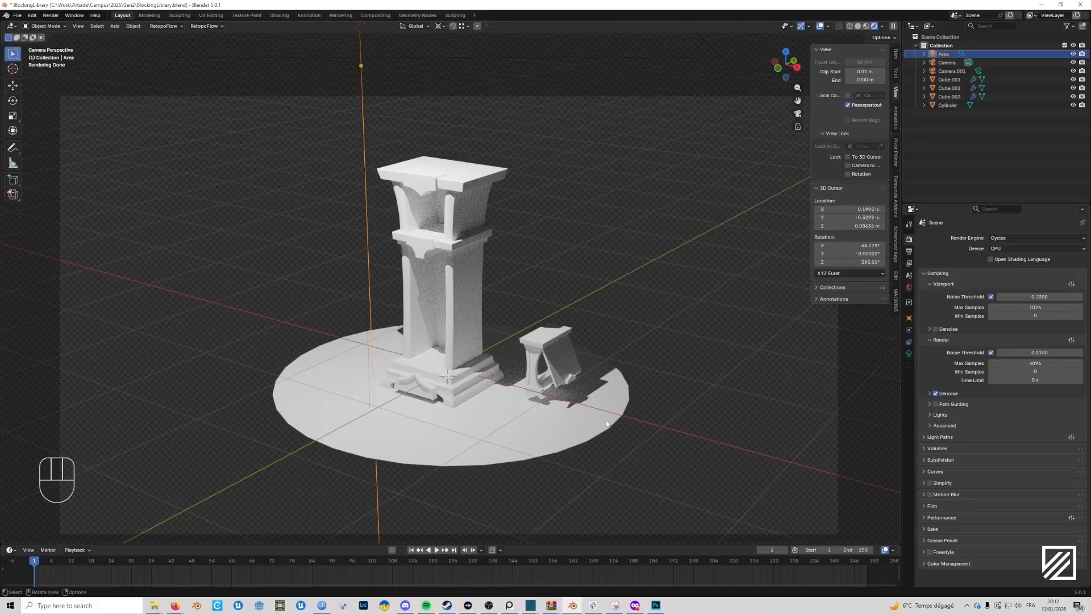
{"action": "left_click", "coordinate": [1031, 380]}
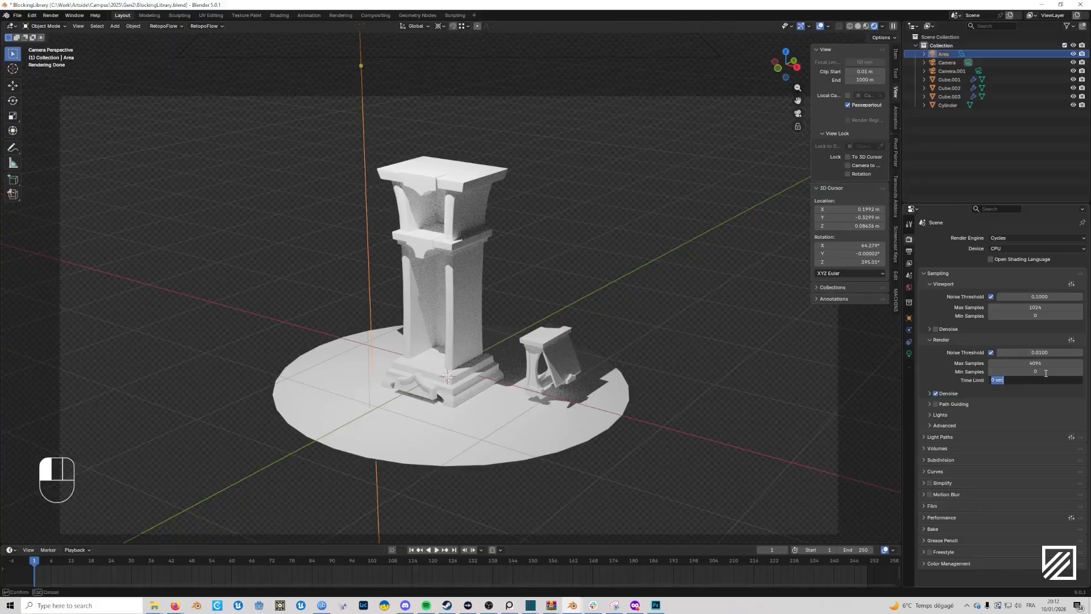
{"action": "type", "text": "20"}
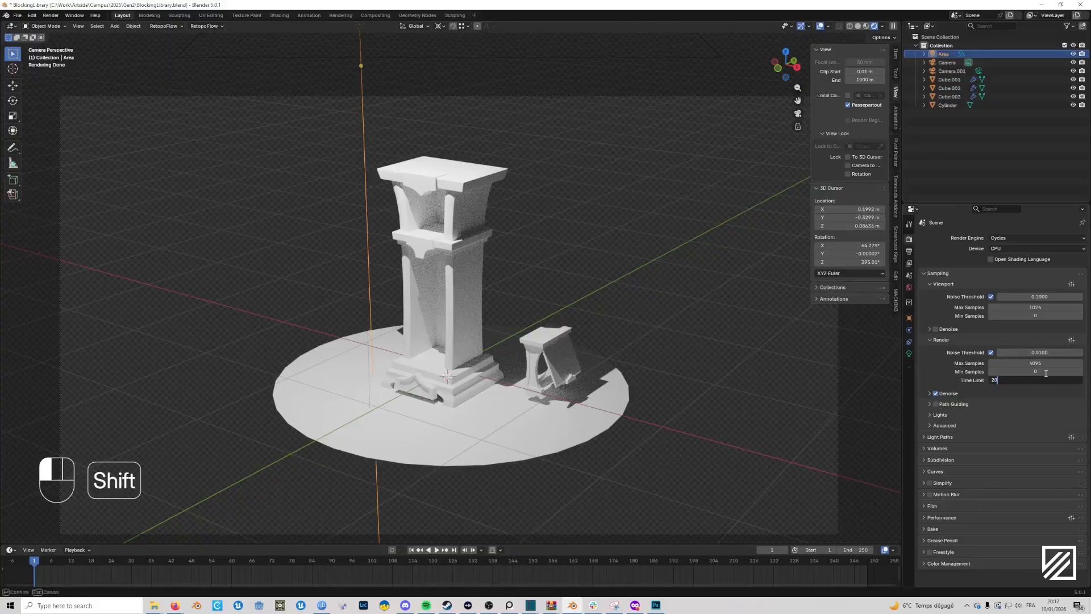
{"action": "key", "text": "Return"}
{"action": "left_click", "coordinate": [1038, 380]}
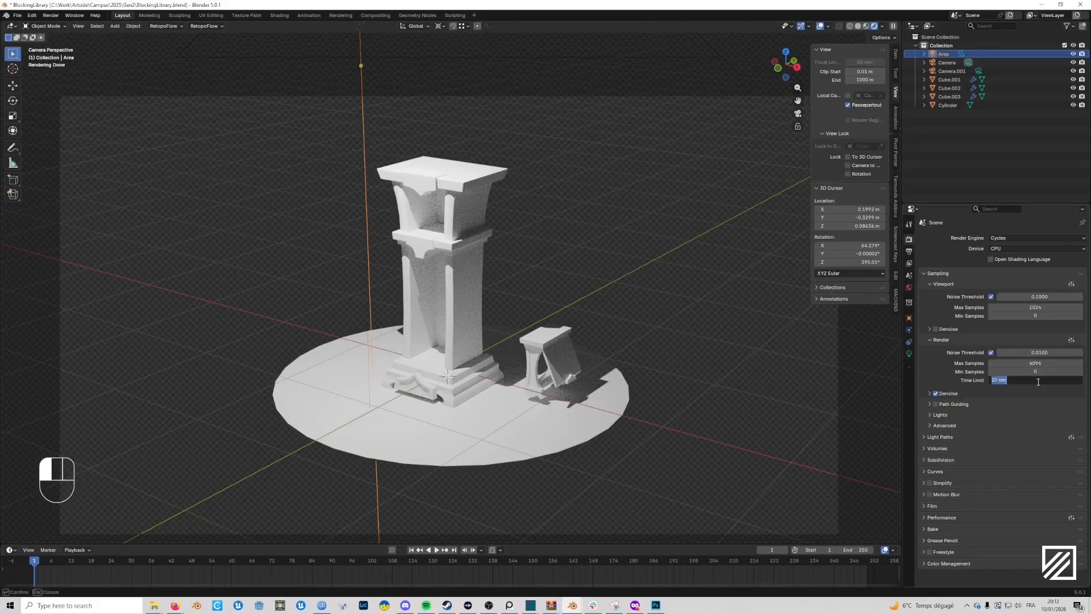
{"action": "type", "text": "10"}
{"action": "key", "text": "Return"}
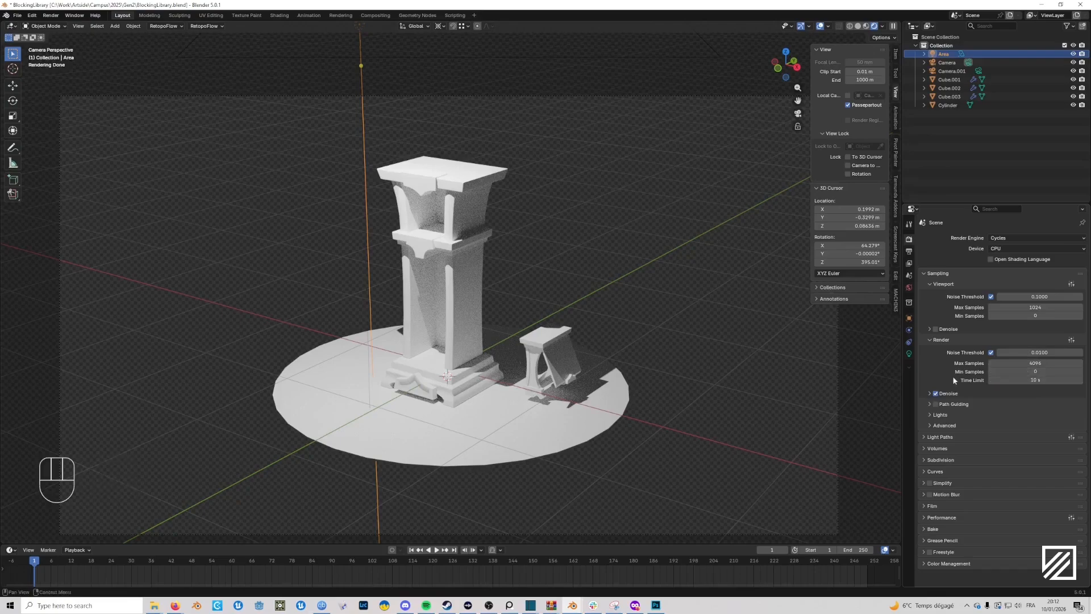
Try viewport denoising on the Cycles preview and turn it back off.
{"action": "left_click", "coordinate": [935, 393]}
{"action": "left_click", "coordinate": [935, 329]}
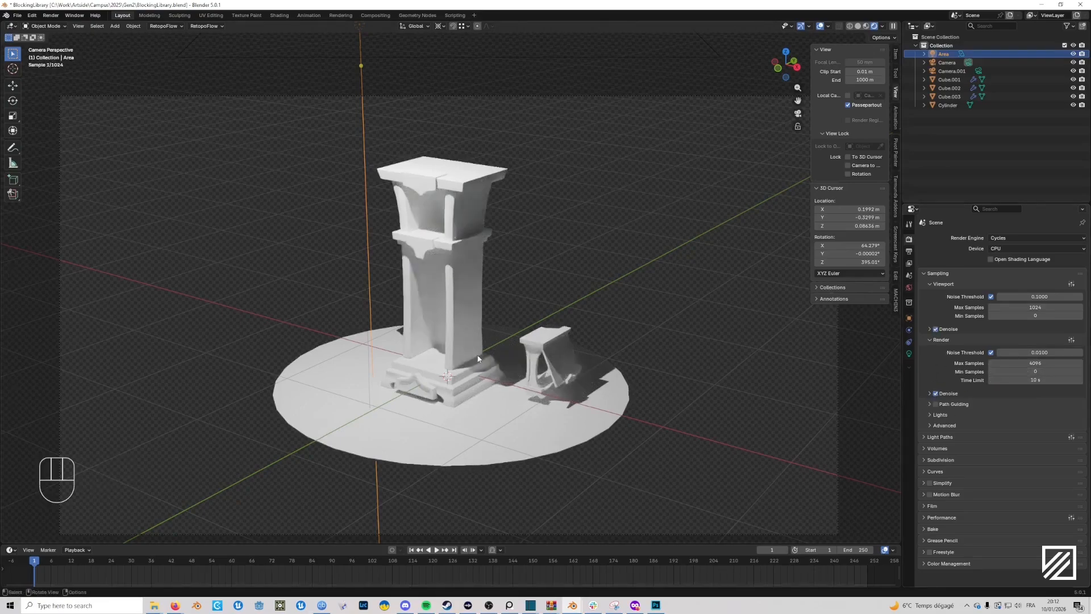
{"action": "left_click", "coordinate": [935, 328]}
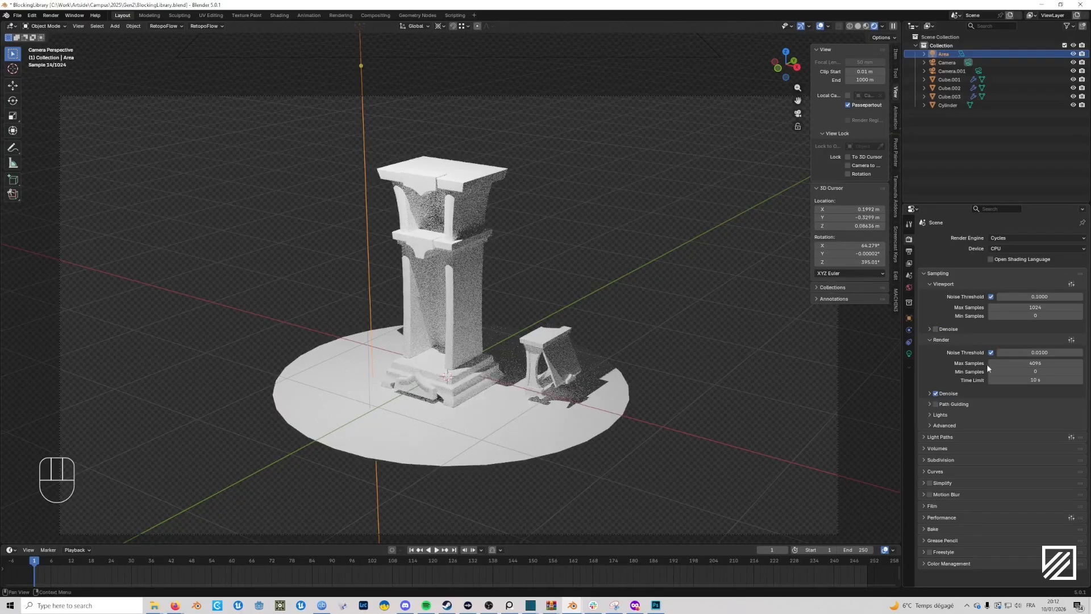
{"action": "left_click", "coordinate": [1015, 246]}
Enable the Mist, Diffuse Direct and Ambient Occlusion passes for the view layer.
{"action": "left_click", "coordinate": [909, 263]}
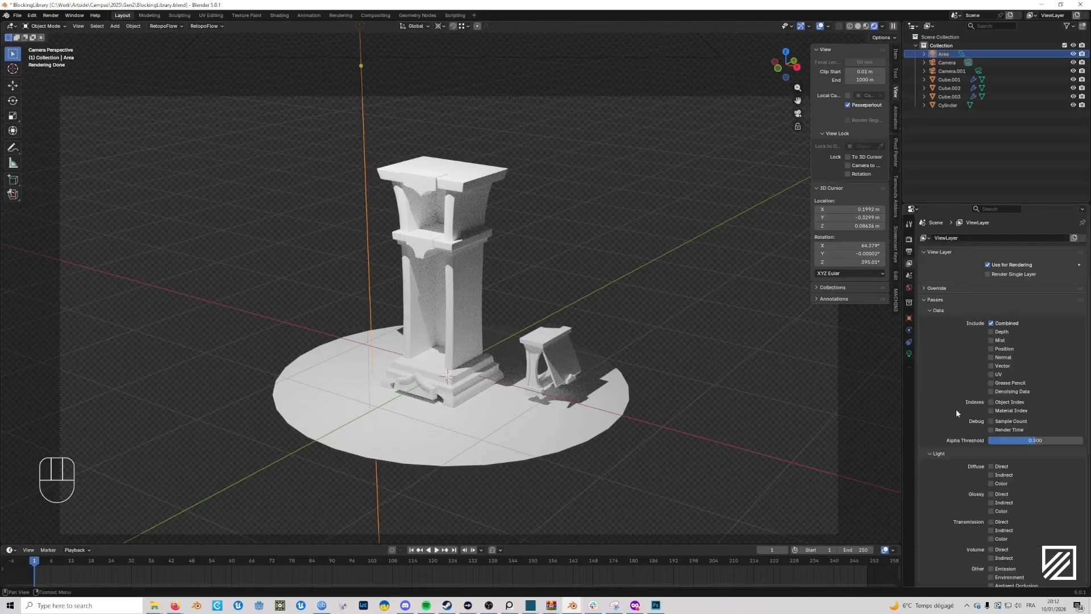
{"action": "scroll", "coordinate": [951, 409], "scroll_direction": "down", "scroll_amount": 2}
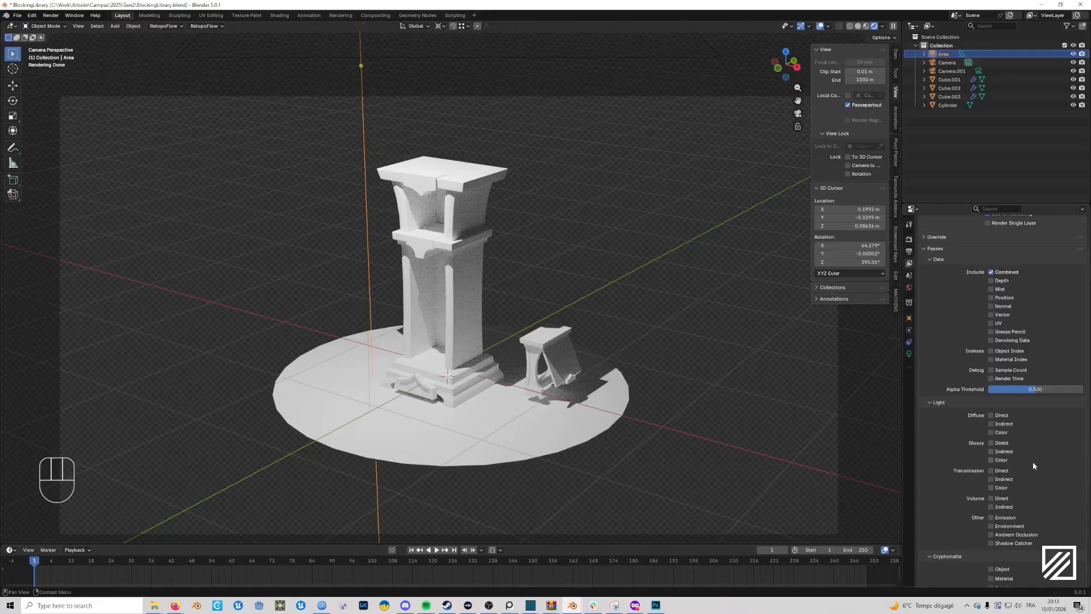
{"action": "left_click", "coordinate": [991, 288]}
{"action": "left_click", "coordinate": [992, 415]}
{"action": "left_click", "coordinate": [992, 535]}
{"action": "scroll", "coordinate": [1009, 466], "scroll_direction": "up", "scroll_amount": 2}
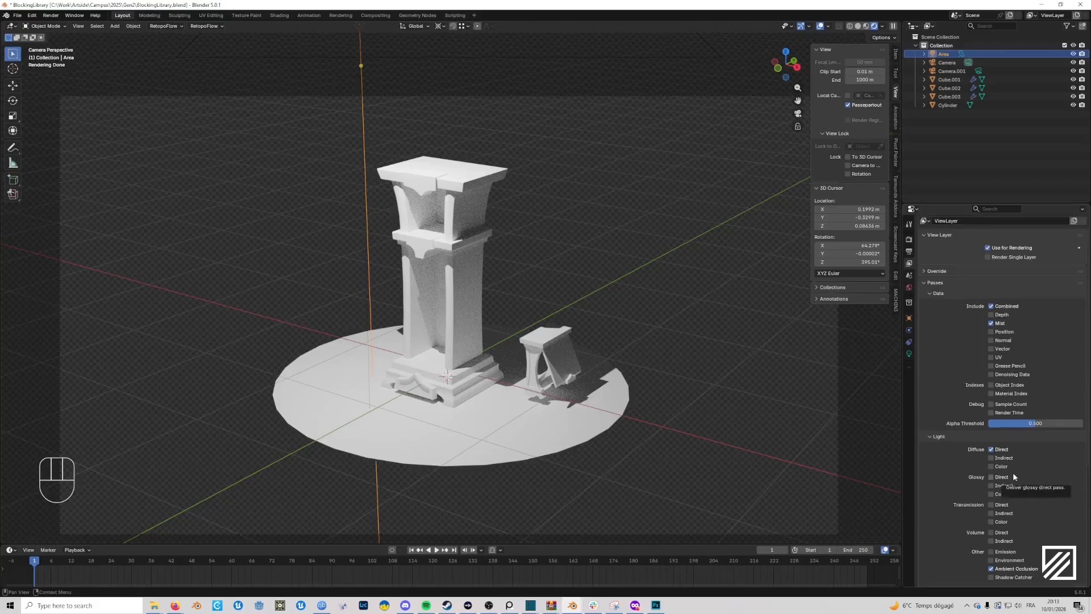
{"action": "scroll", "coordinate": [1013, 472], "scroll_direction": "down", "scroll_amount": 2}
{"action": "scroll", "coordinate": [1017, 471], "scroll_direction": "up", "scroll_amount": 3}
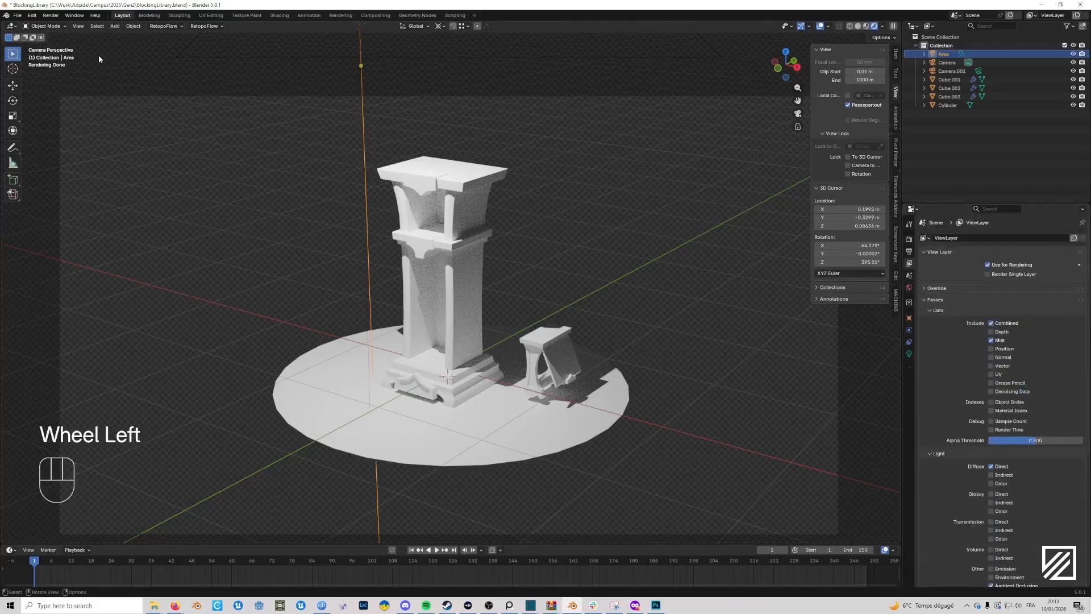
Render the image with Cycles and switch the result from Mist to the Combined pass.
{"action": "left_click", "coordinate": [50, 16]}
{"action": "left_click", "coordinate": [64, 24]}
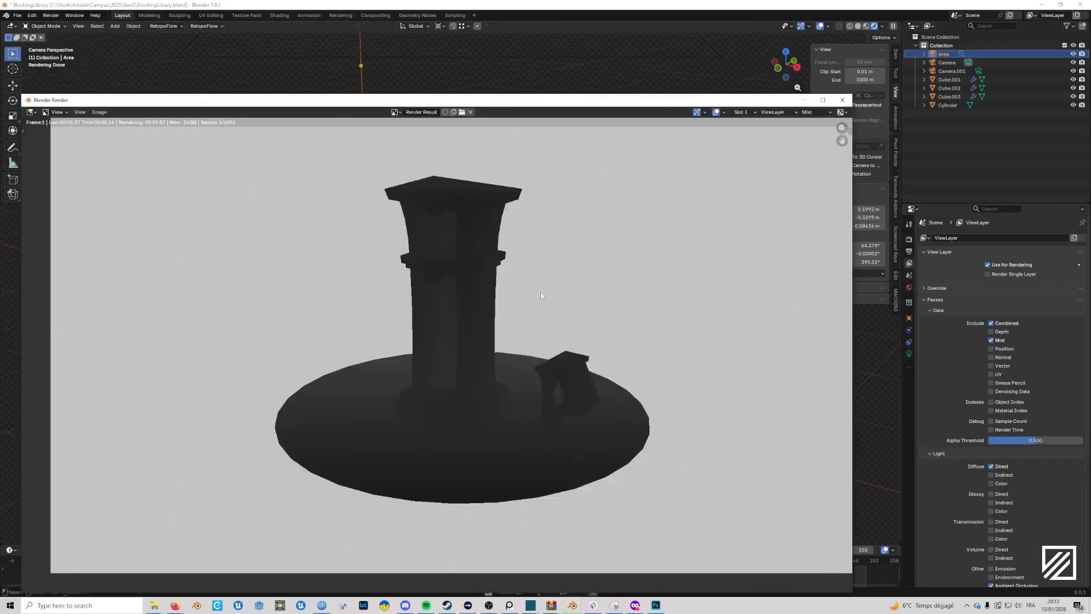
{"action": "scroll", "coordinate": [545, 292], "scroll_direction": "down", "scroll_amount": 2}
{"action": "scroll", "coordinate": [568, 290], "scroll_direction": "up", "scroll_amount": 1}
{"action": "scroll", "coordinate": [591, 281], "scroll_direction": "down", "scroll_amount": 1}
{"action": "scroll", "coordinate": [595, 287], "scroll_direction": "down", "scroll_amount": 1}
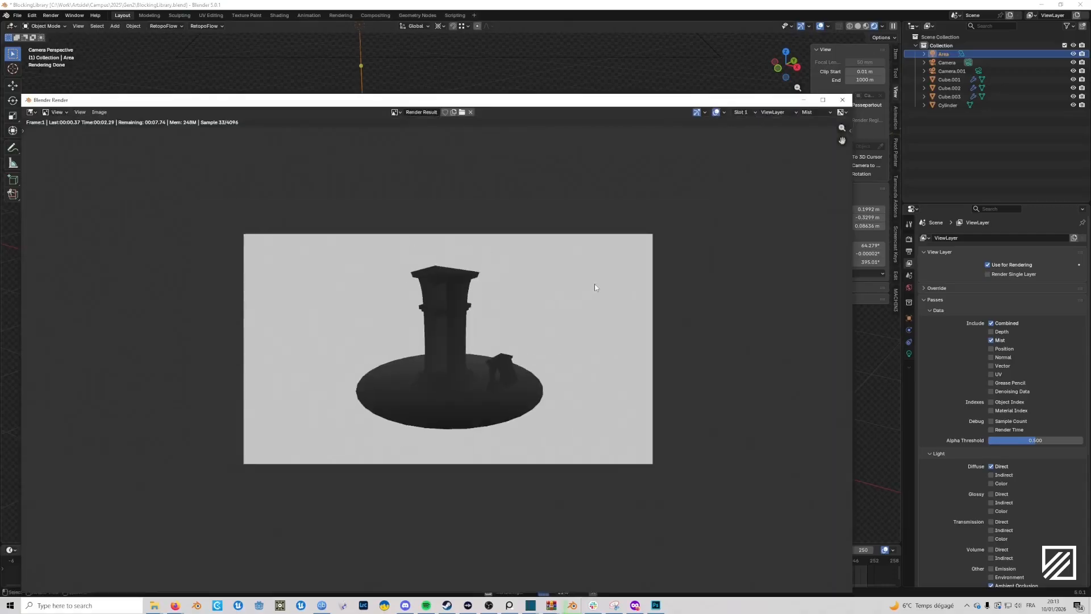
{"action": "left_click_drag", "start_coordinate": [493, 102], "coordinate": [505, 101]}
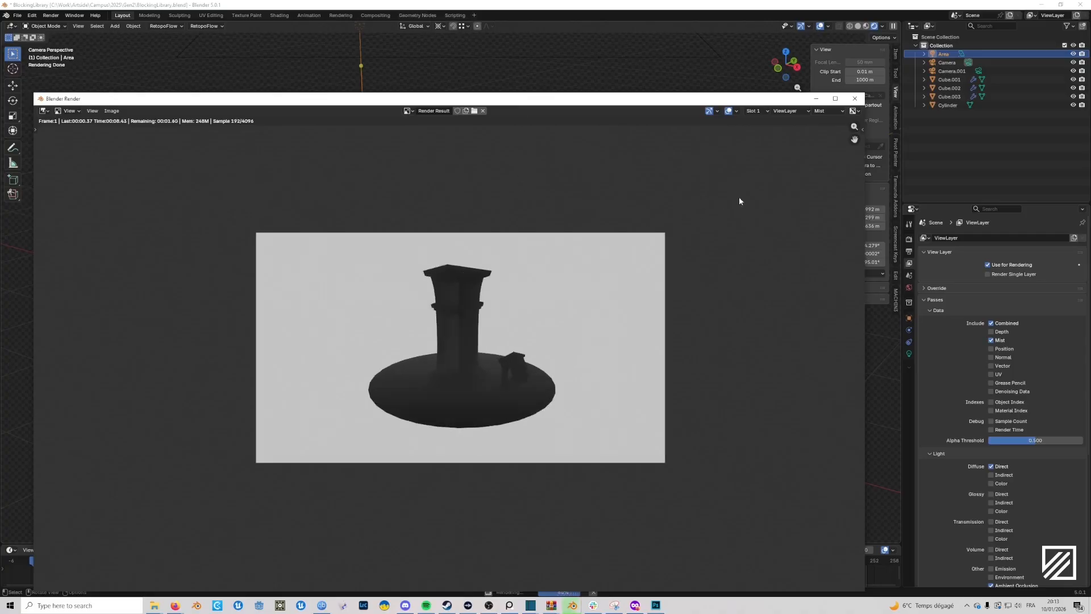
{"action": "left_click", "coordinate": [822, 112]}
{"action": "left_click", "coordinate": [821, 117]}
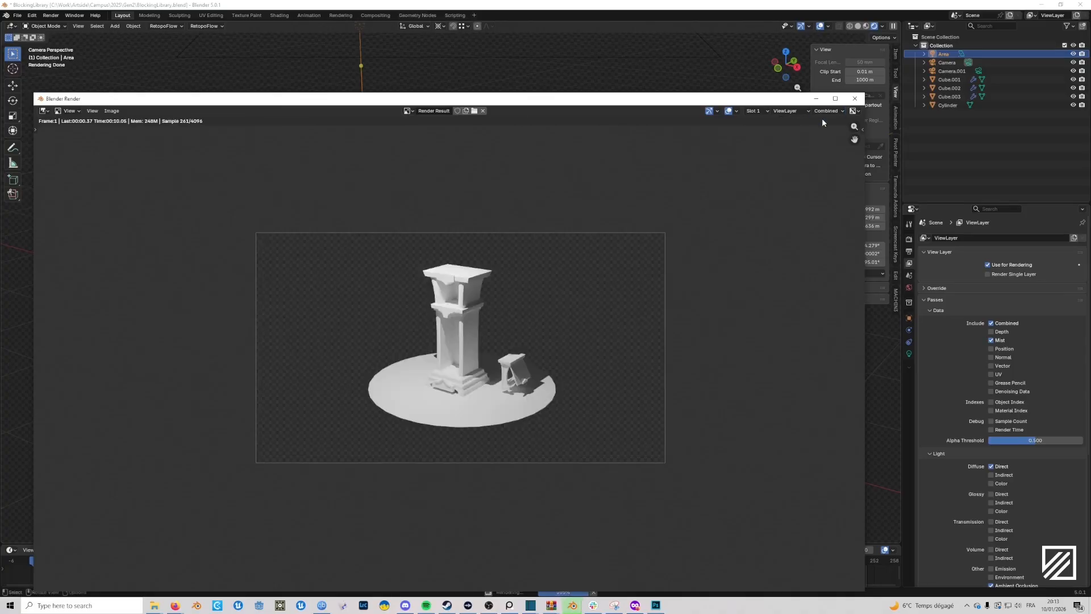
Examine the noise and shadow quality on the pillar and its base in the Combined pass.
{"action": "scroll", "coordinate": [554, 322], "scroll_direction": "up", "scroll_amount": 6}
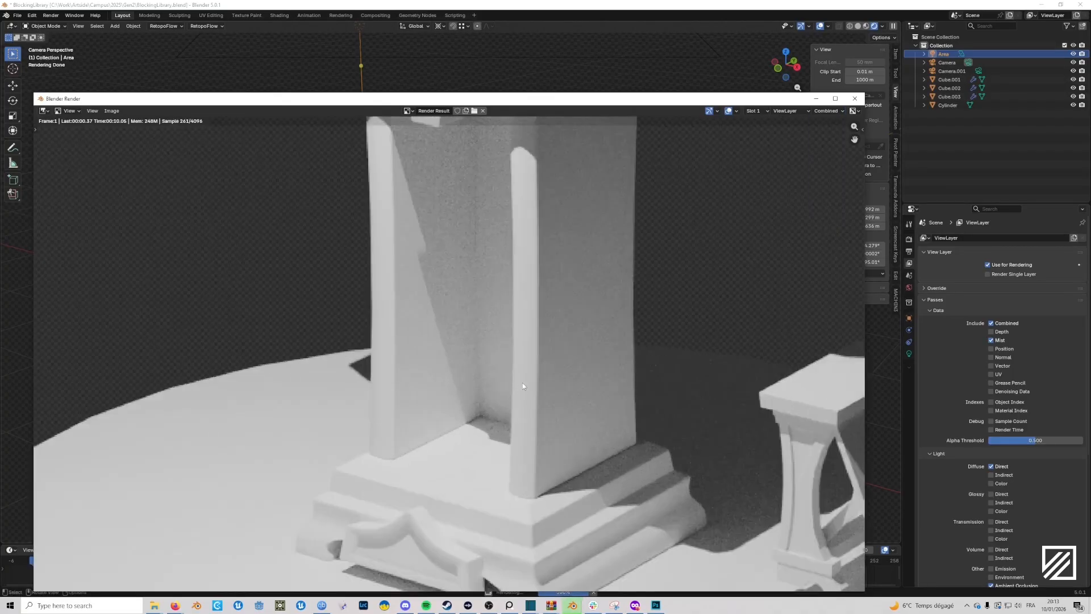
{"action": "scroll", "coordinate": [555, 336], "scroll_direction": "down", "scroll_amount": 6}
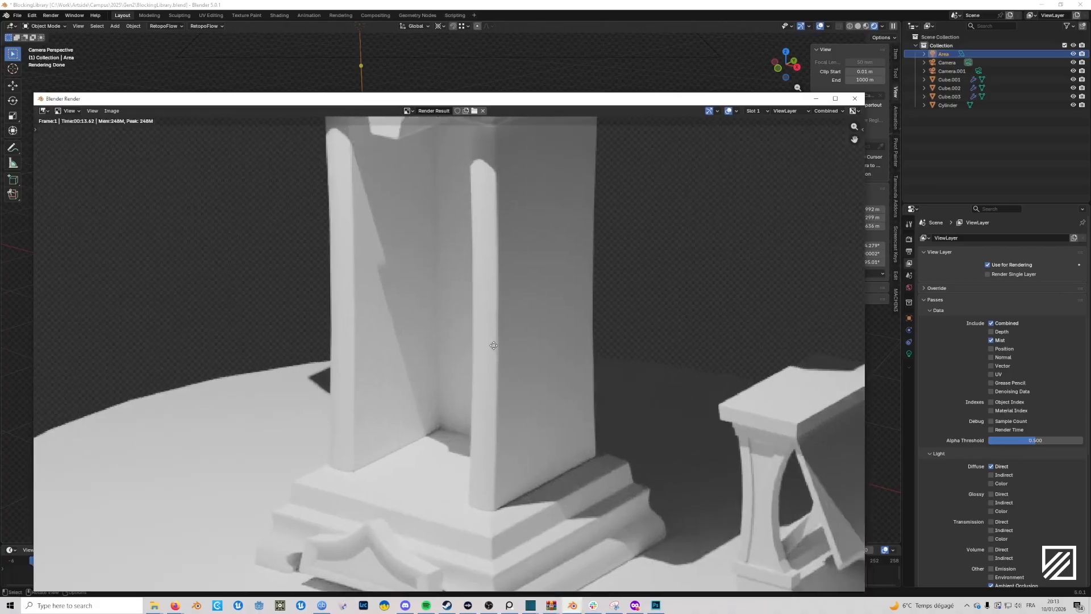
{"action": "scroll", "coordinate": [543, 327], "scroll_direction": "up", "scroll_amount": 2}
{"action": "scroll", "coordinate": [566, 320], "scroll_direction": "down", "scroll_amount": 2}
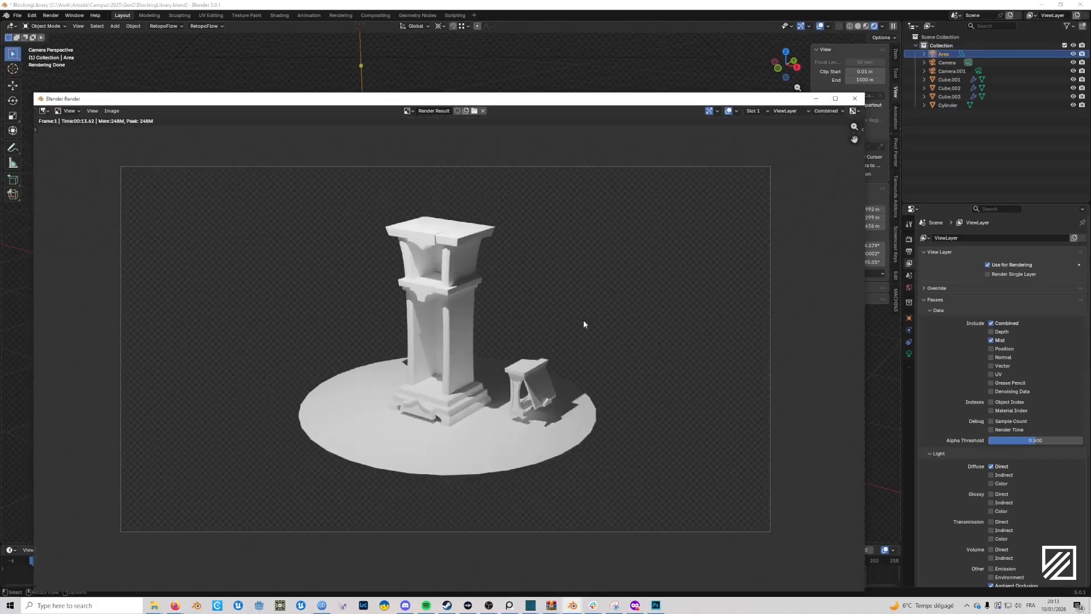
{"action": "scroll", "coordinate": [506, 345], "scroll_direction": "up", "scroll_amount": 5}
{"action": "scroll", "coordinate": [523, 341], "scroll_direction": "down", "scroll_amount": 4}
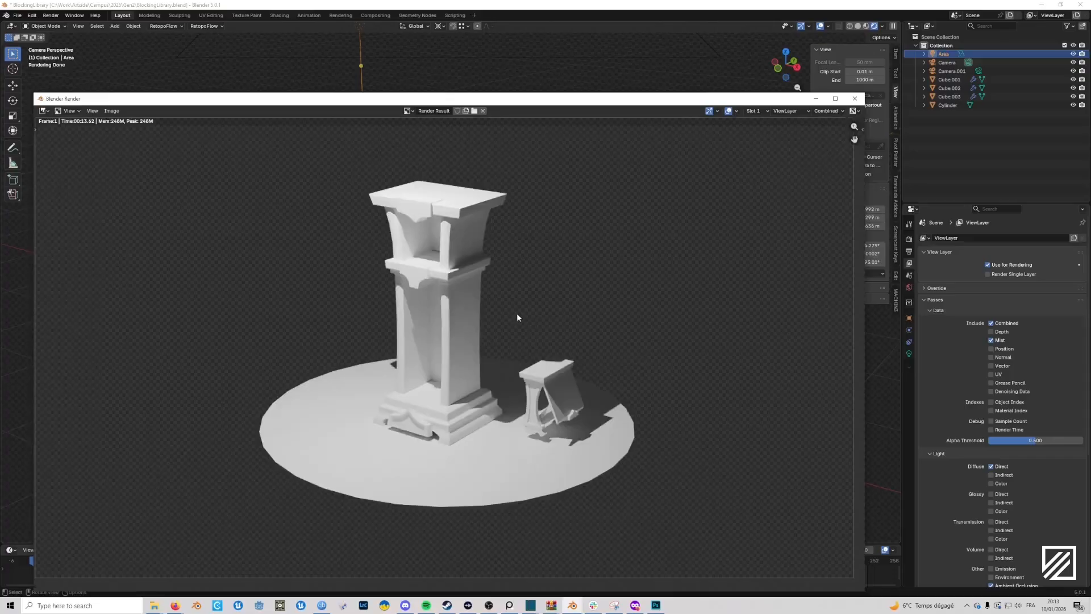
{"action": "scroll", "coordinate": [521, 322], "scroll_direction": "up", "scroll_amount": 2}
{"action": "scroll", "coordinate": [529, 328], "scroll_direction": "down", "scroll_amount": 4}
View the Mist pass and the Diffuse Direct pass of the render result.
{"action": "left_click", "coordinate": [826, 110]}
{"action": "left_click", "coordinate": [806, 129]}
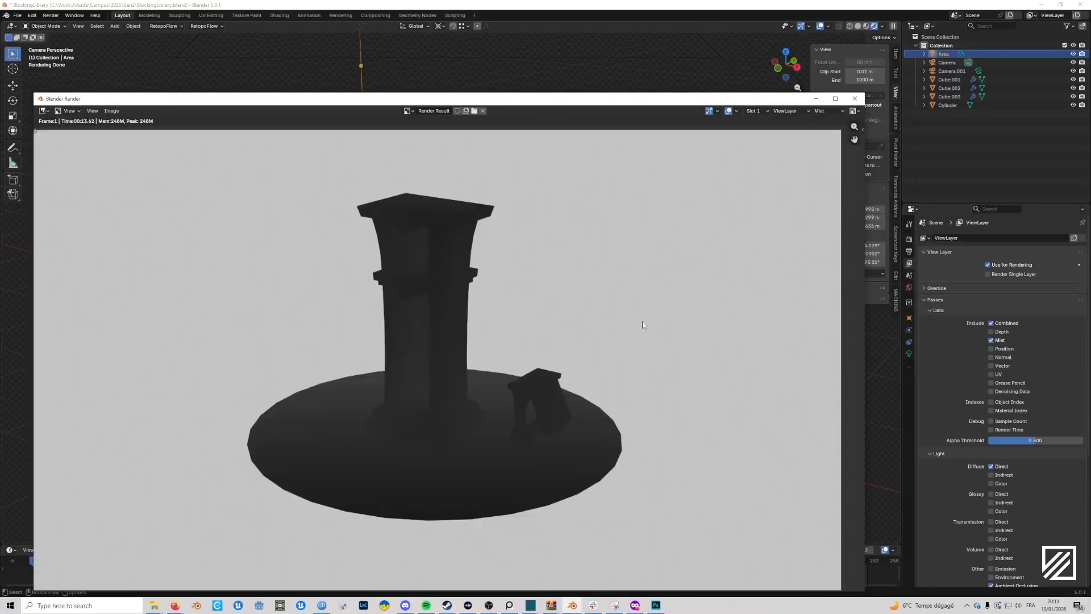
{"action": "left_click", "coordinate": [826, 111]}
{"action": "left_click", "coordinate": [816, 139]}
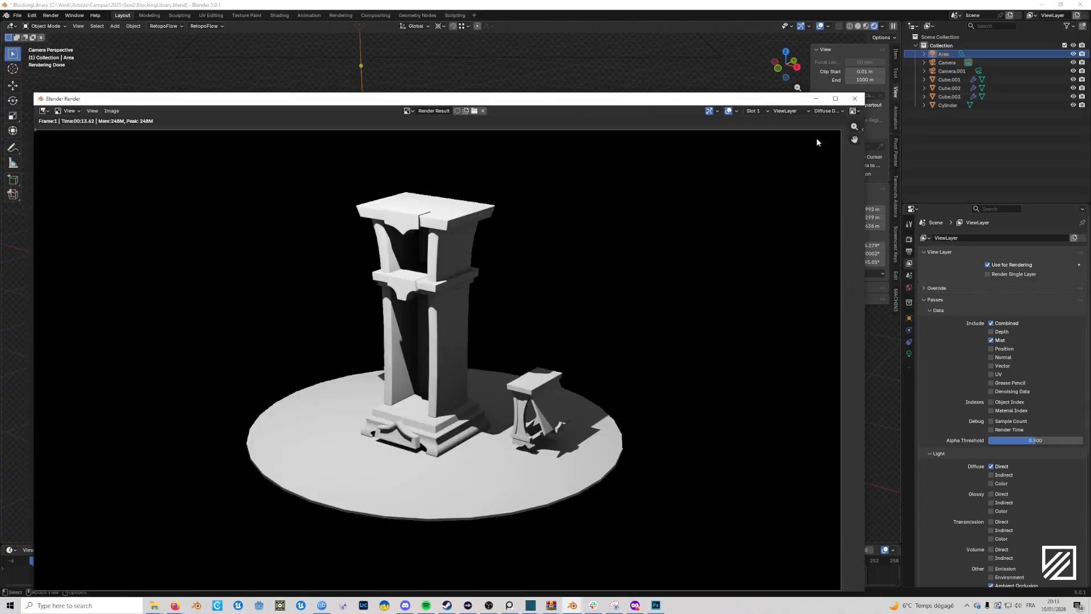
Inspect the Ambient Occlusion pass up close around the pillar's recesses, and view the Noisy Image pass.
{"action": "left_click", "coordinate": [828, 110]}
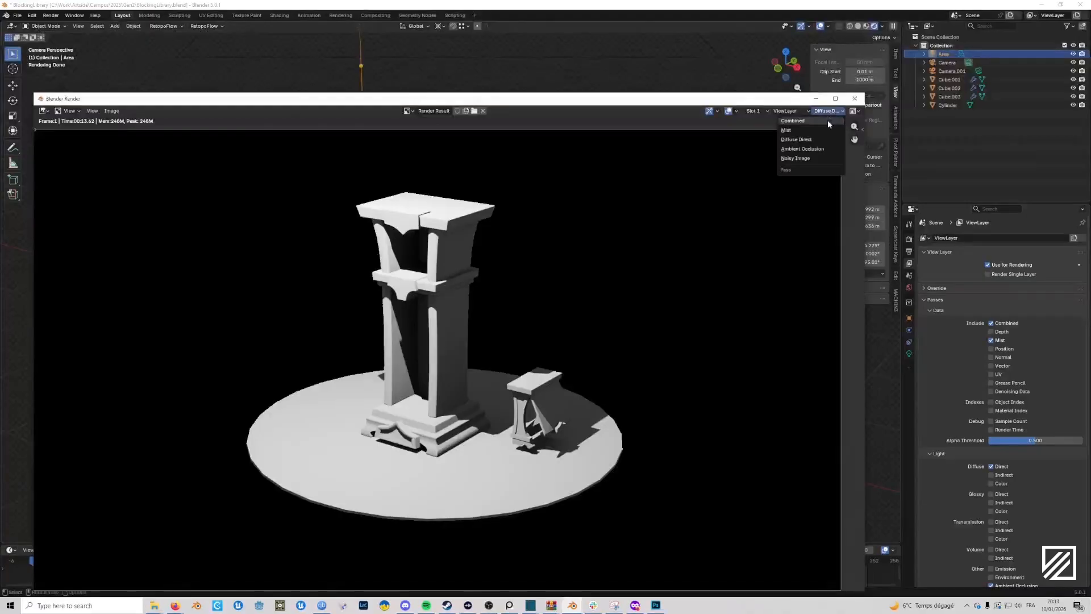
{"action": "left_click", "coordinate": [817, 149]}
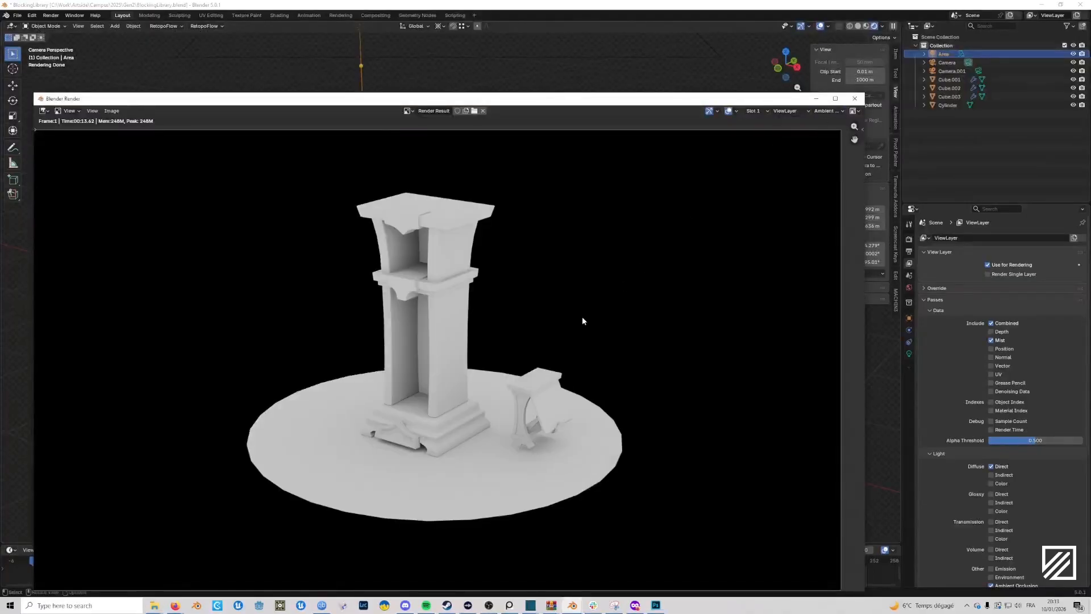
{"action": "scroll", "coordinate": [384, 410], "scroll_direction": "up", "scroll_amount": 4}
{"action": "scroll", "coordinate": [483, 356], "scroll_direction": "down", "scroll_amount": 2}
{"action": "scroll", "coordinate": [480, 385], "scroll_direction": "up", "scroll_amount": 1}
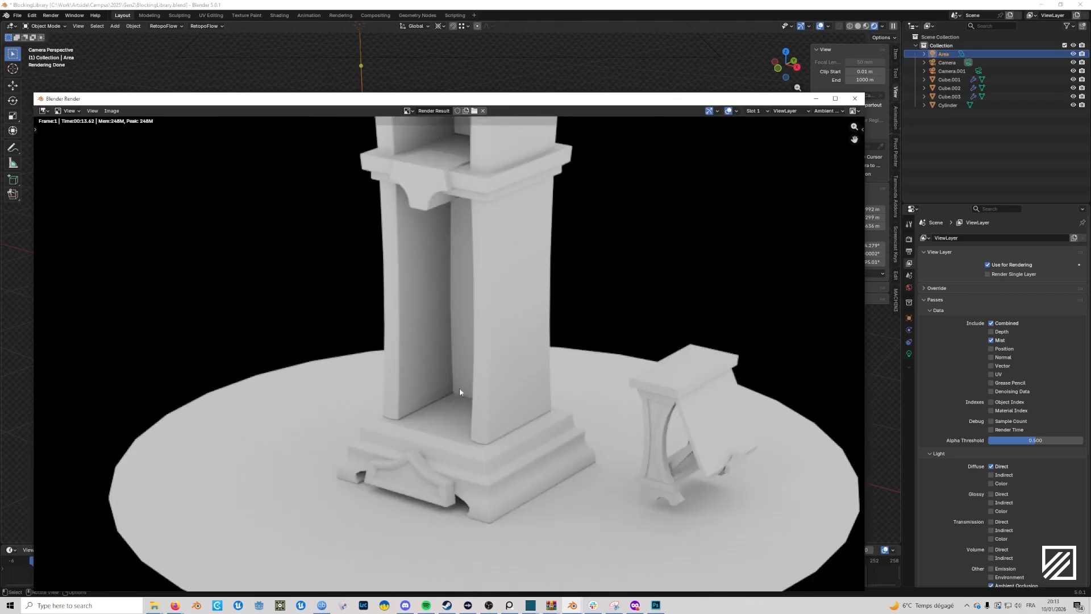
{"action": "scroll", "coordinate": [480, 385], "scroll_direction": "up", "scroll_amount": 4}
{"action": "scroll", "coordinate": [454, 413], "scroll_direction": "down", "scroll_amount": 5}
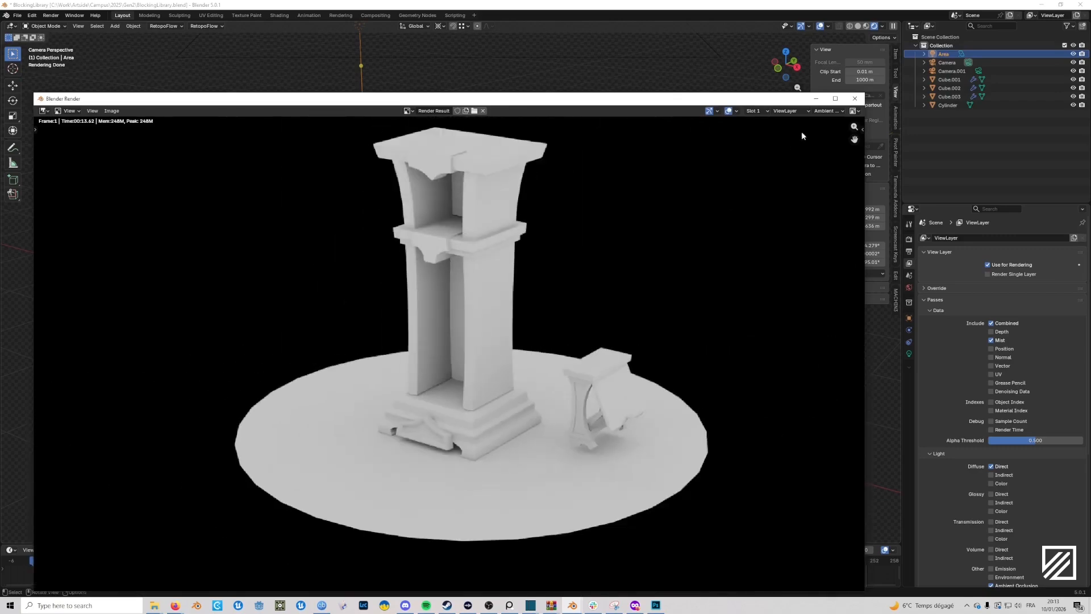
{"action": "left_click", "coordinate": [825, 110]}
{"action": "left_click", "coordinate": [809, 155]}
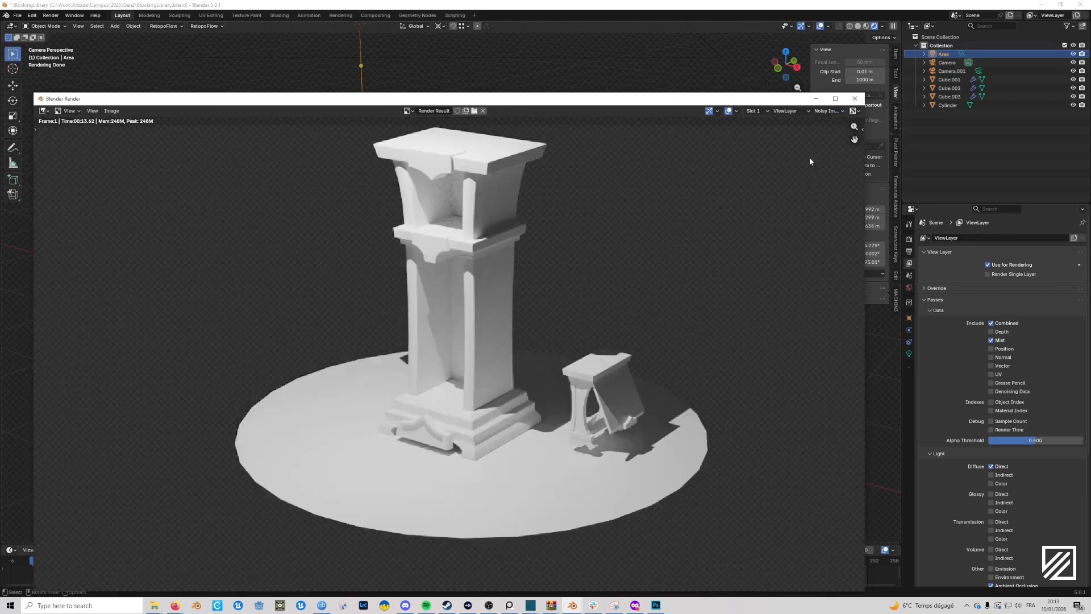
Return the render result to the Combined pass and save it as combined.png in the New Folder directory.
{"action": "left_click", "coordinate": [821, 121]}
{"action": "left_click", "coordinate": [820, 120]}
{"action": "left_click", "coordinate": [824, 118]}
{"action": "left_click", "coordinate": [821, 118]}
{"action": "left_click", "coordinate": [112, 111]}
{"action": "left_click", "coordinate": [122, 191]}
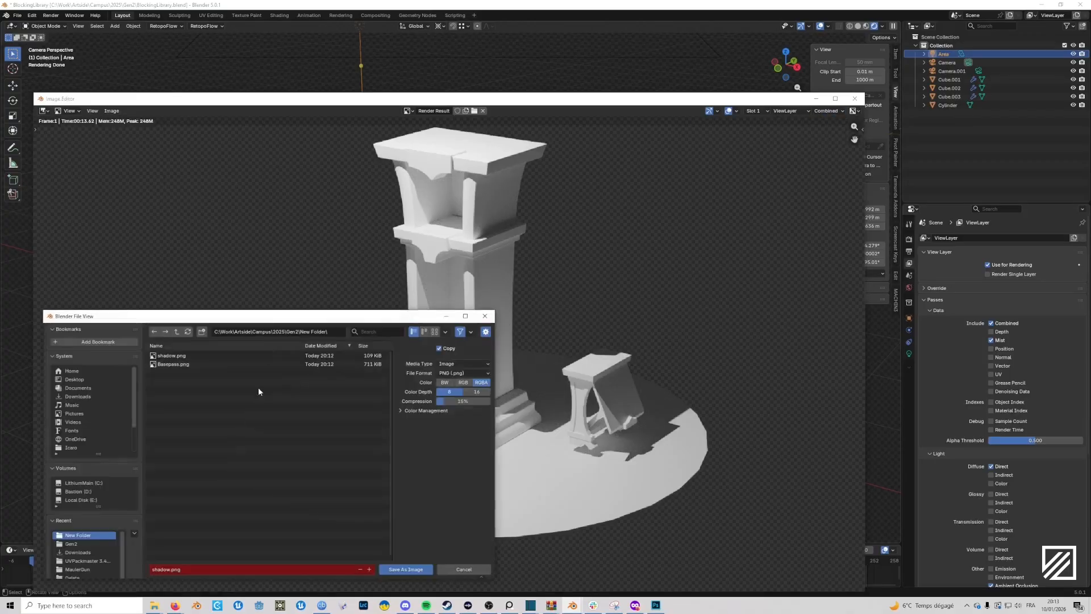
{"action": "left_click", "coordinate": [202, 569]}
{"action": "type", "text": "combined.png"}
{"action": "key", "text": "Return"}
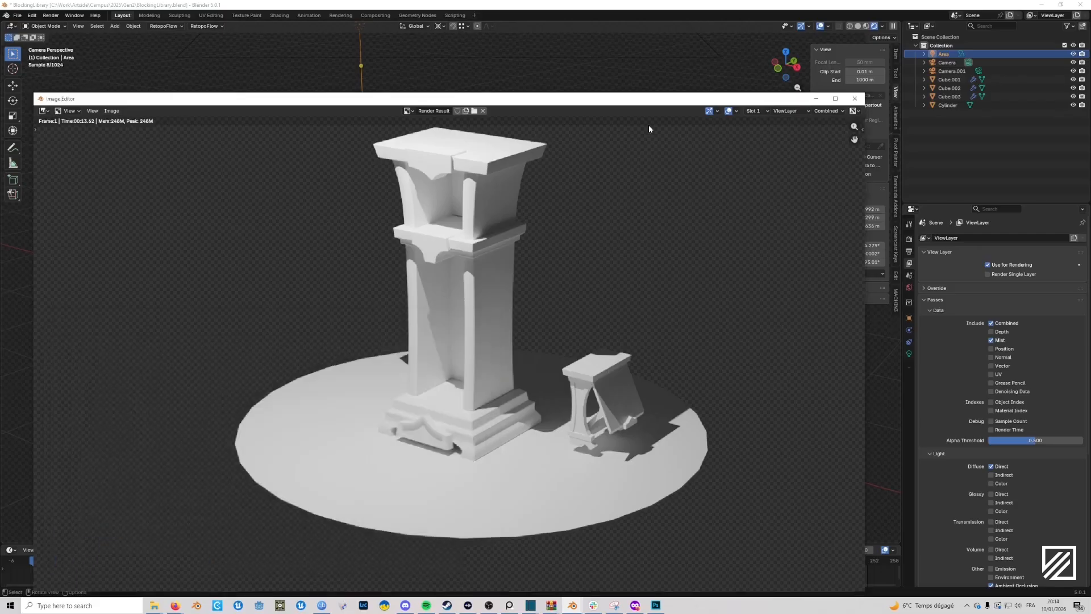
Compare the Diffuse Direct, Combined and Mist passes, and leave the render result on Diffuse Direct.
{"action": "left_click", "coordinate": [826, 110]}
{"action": "left_click", "coordinate": [805, 143]}
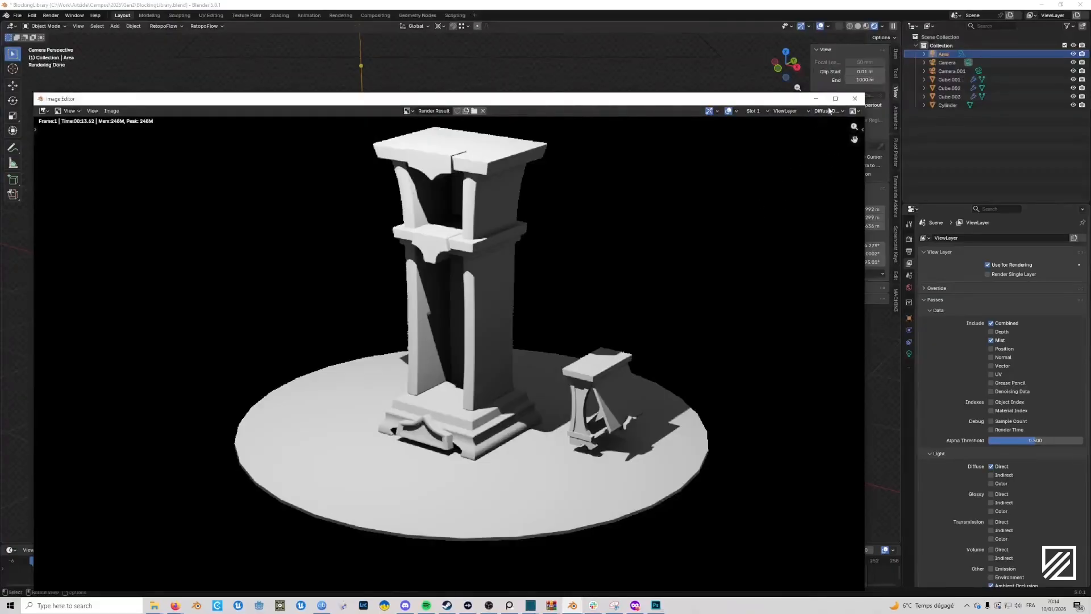
{"action": "left_click", "coordinate": [828, 111]}
{"action": "left_click", "coordinate": [820, 121]}
{"action": "left_click", "coordinate": [828, 111]}
{"action": "left_click", "coordinate": [815, 130]}
{"action": "left_click", "coordinate": [828, 111]}
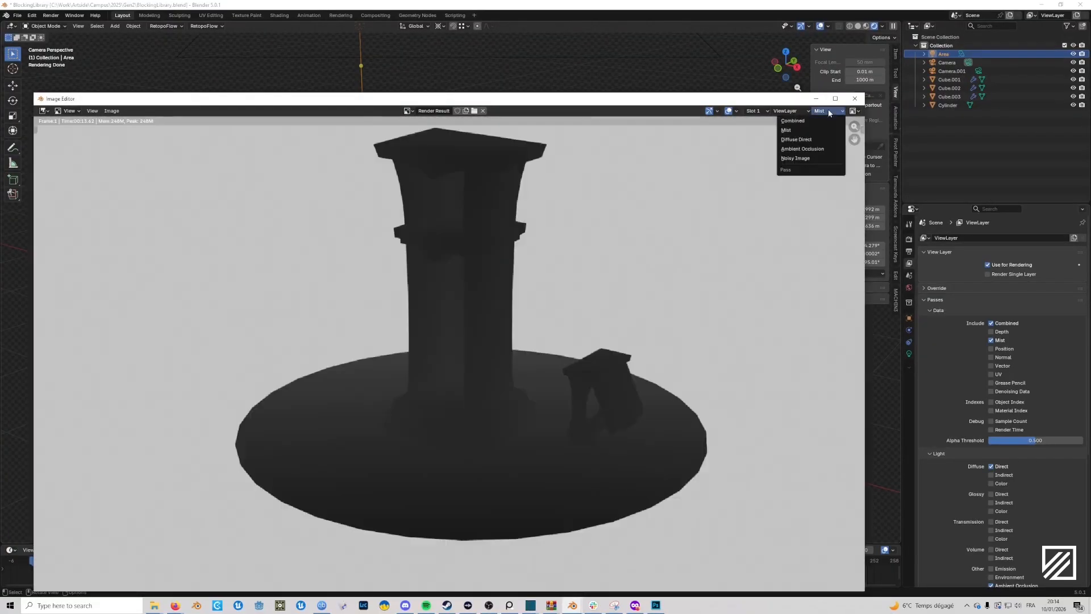
{"action": "left_click", "coordinate": [782, 139]}
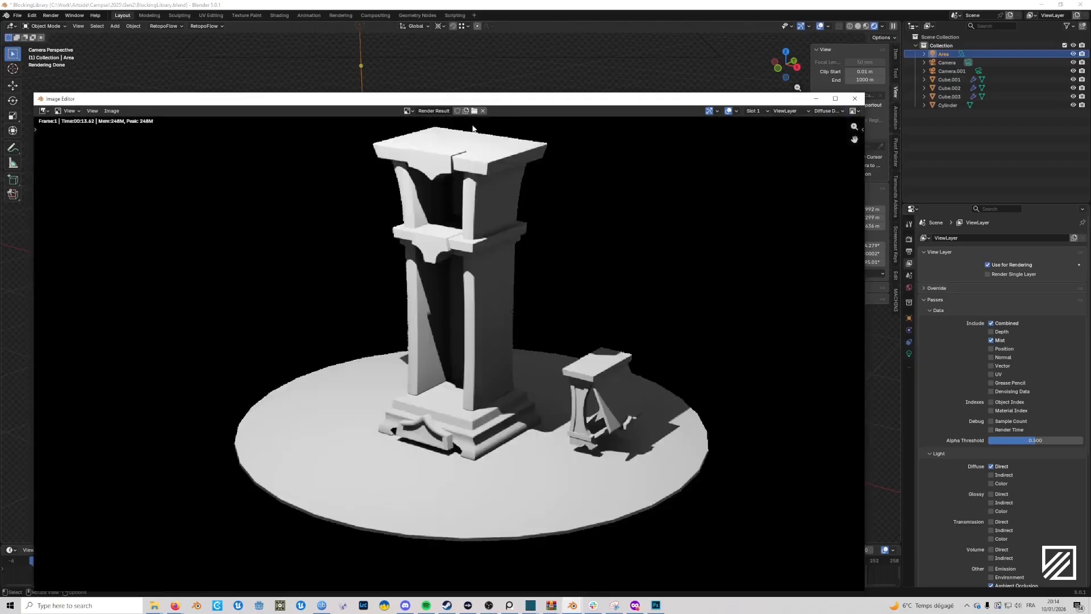
Save the Diffuse Direct pass as a PNG image named diffusedirect.
{"action": "left_click", "coordinate": [111, 110]}
{"action": "left_click", "coordinate": [122, 196]}
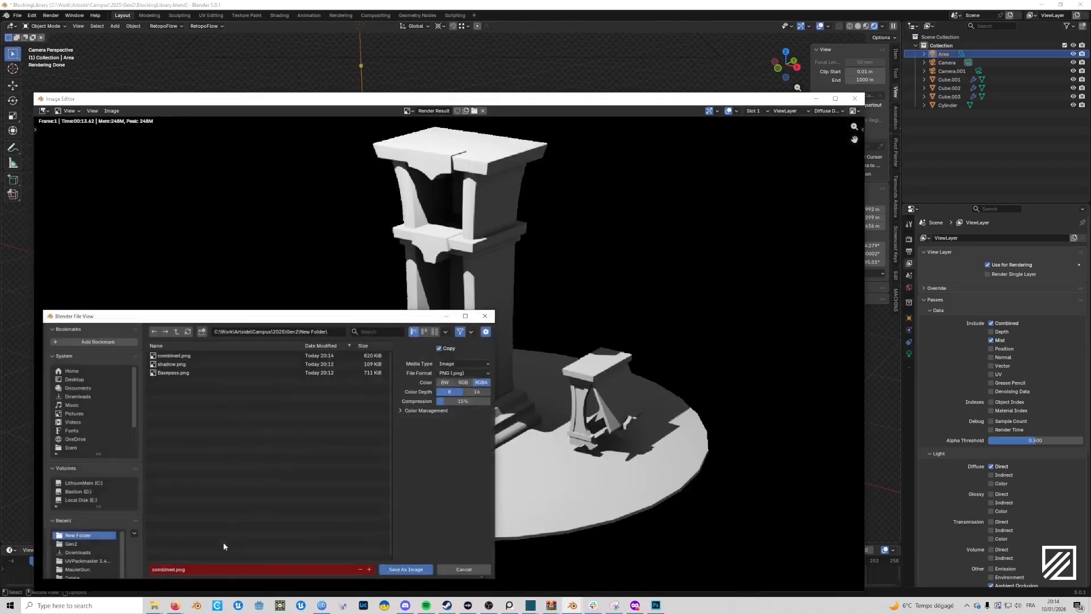
{"action": "type", "text": "diffusedirect"}
{"action": "key", "text": "Return"}
{"action": "key", "text": "Return"}
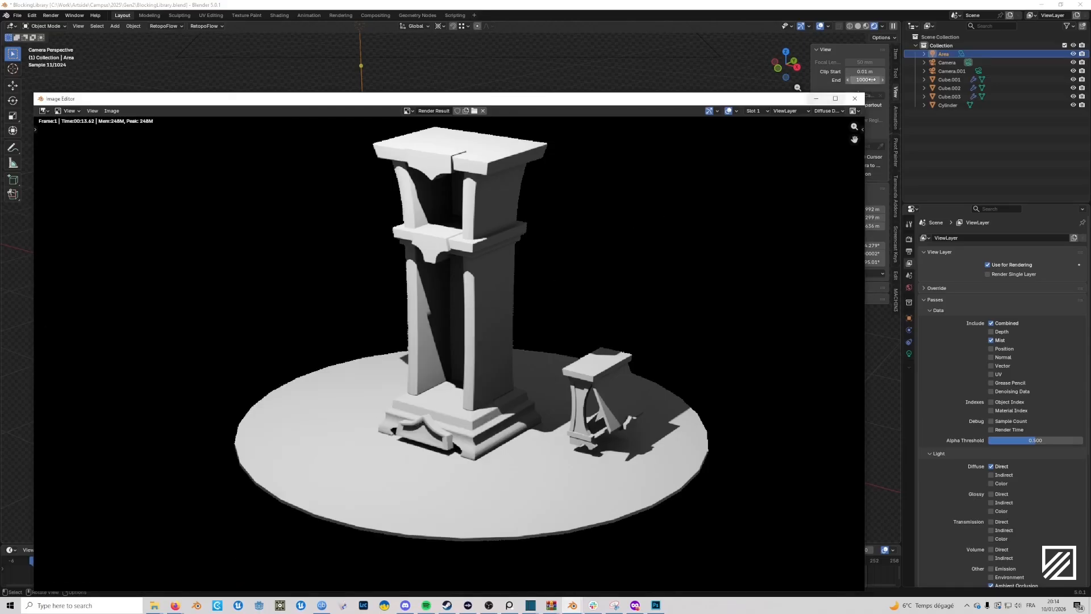
View the Ambient Occlusion pass of the render result, and close the render window.
{"action": "left_click", "coordinate": [826, 111]}
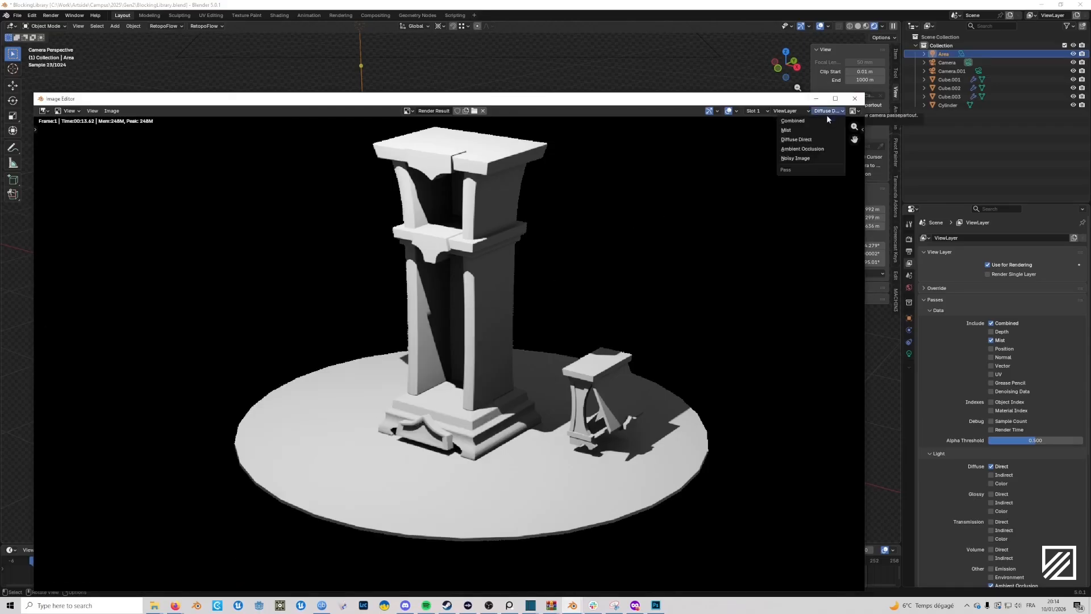
{"action": "left_click", "coordinate": [818, 149]}
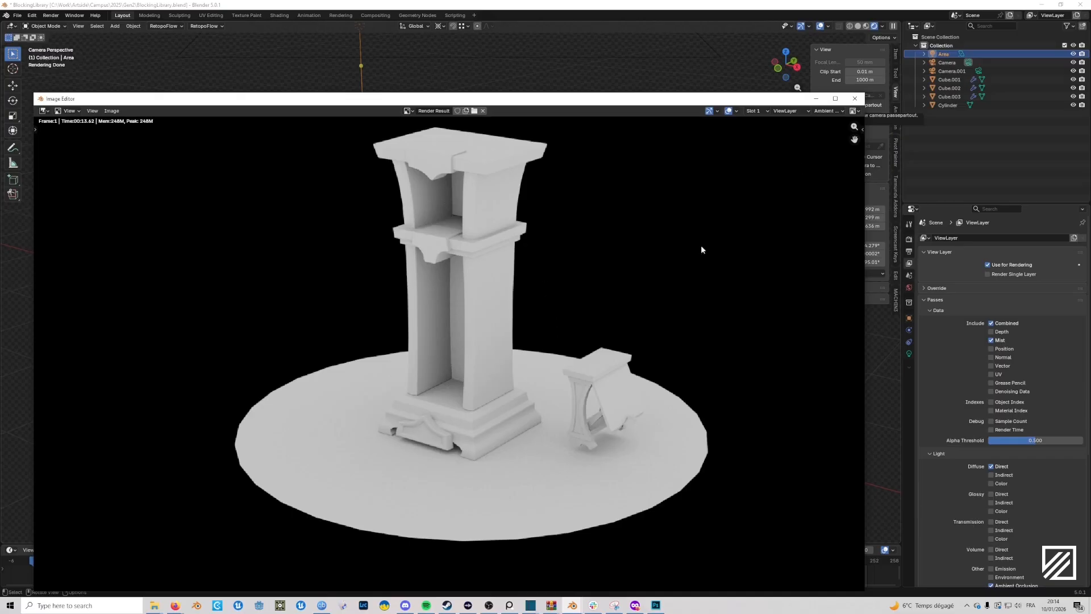
{"action": "left_click", "coordinate": [854, 99]}
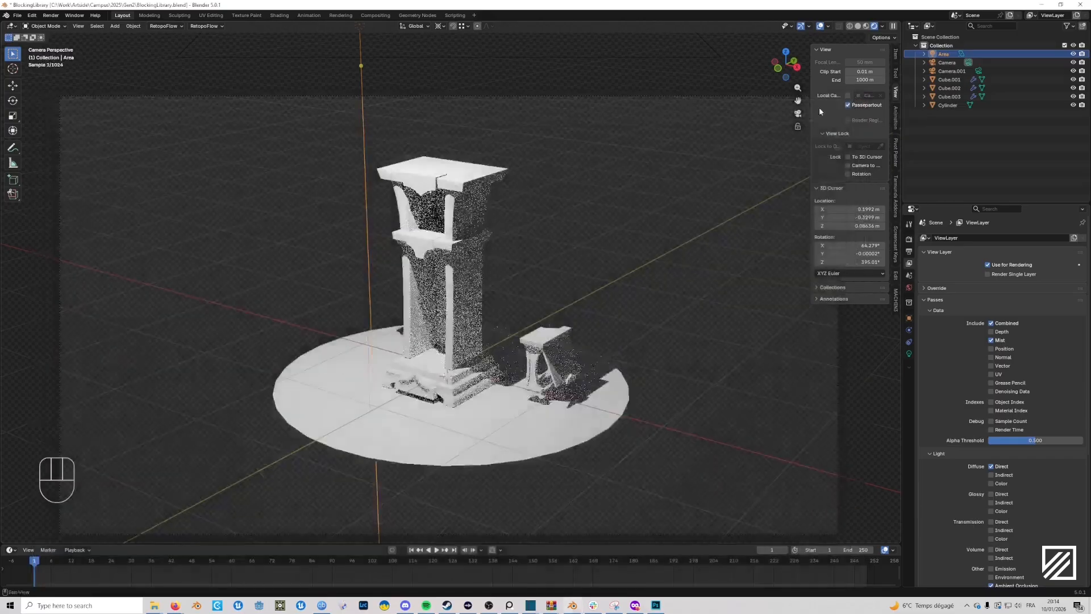
Create a new compositor node tree in the Compositing workspace and move the Render Layers node away from the outputs to make room.
{"action": "left_click", "coordinate": [376, 15]}
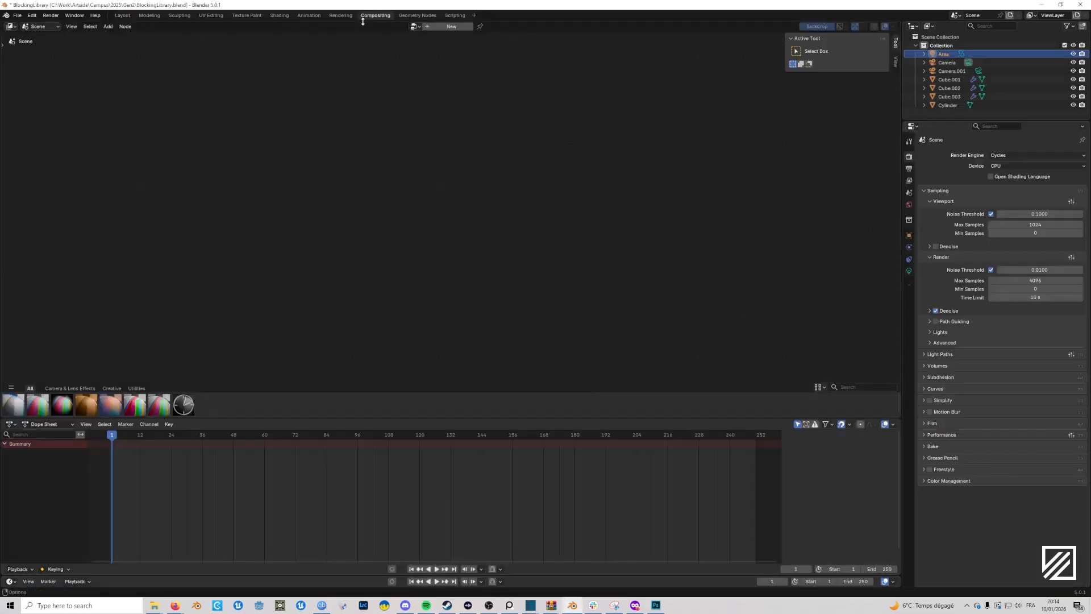
{"action": "left_click", "coordinate": [445, 27]}
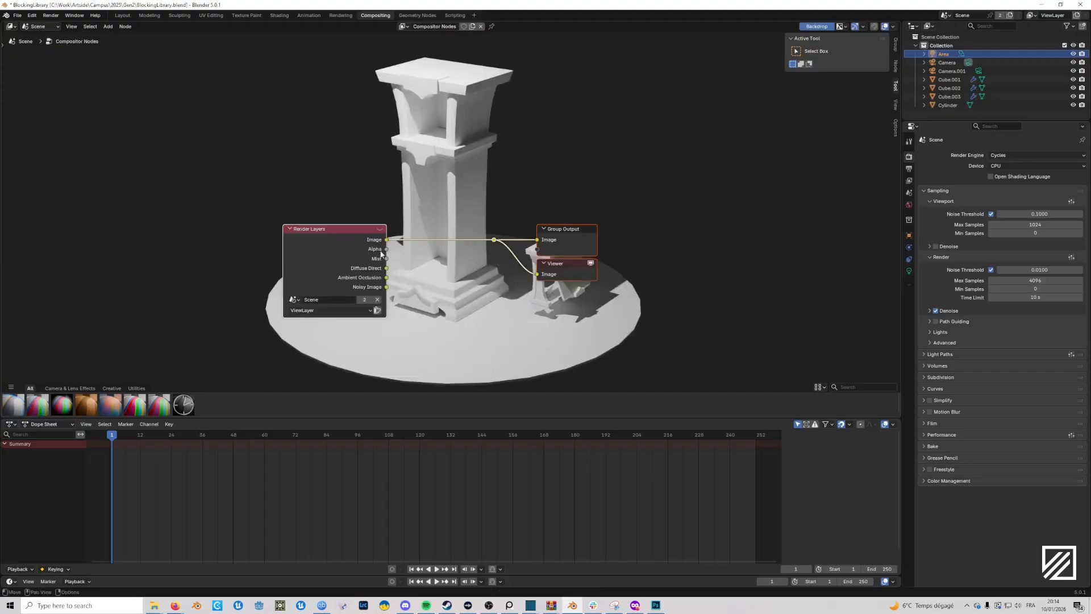
{"action": "left_click_drag", "start_coordinate": [359, 232], "coordinate": [284, 235]}
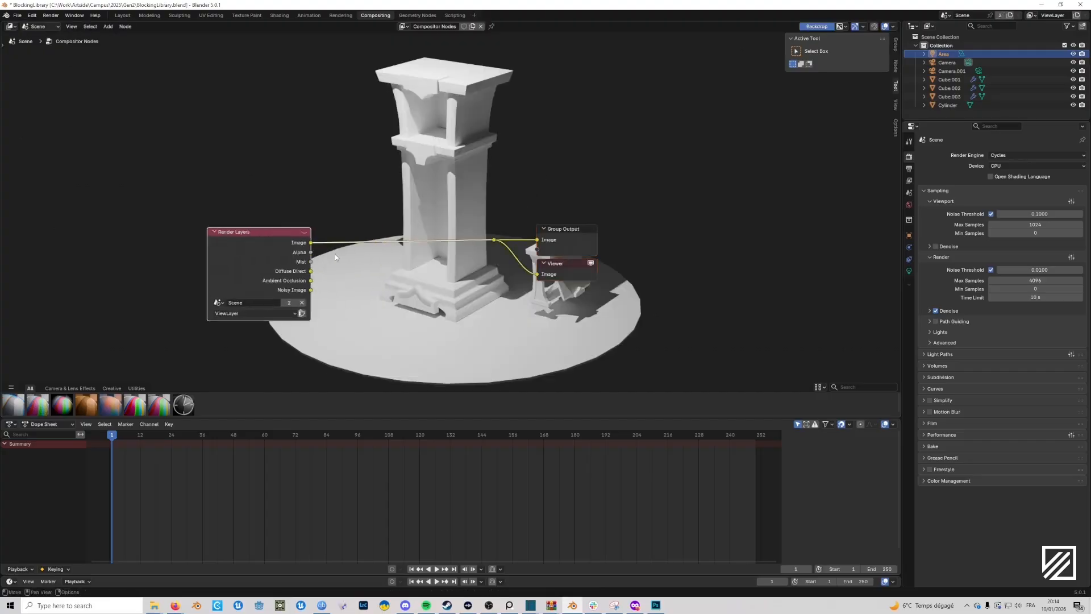
Add a Denoise node and route the Ambient Occlusion output through it into the Viewer's Image input.
{"action": "key", "text": "shift+a"}
{"action": "left_click", "coordinate": [374, 291]}
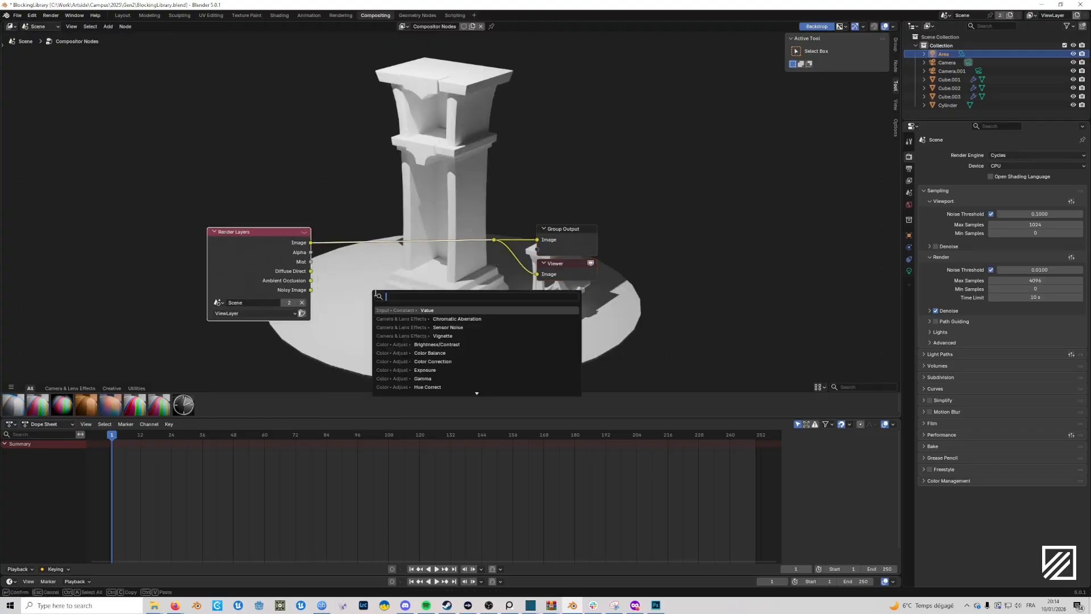
{"action": "type", "text": "denoise"}
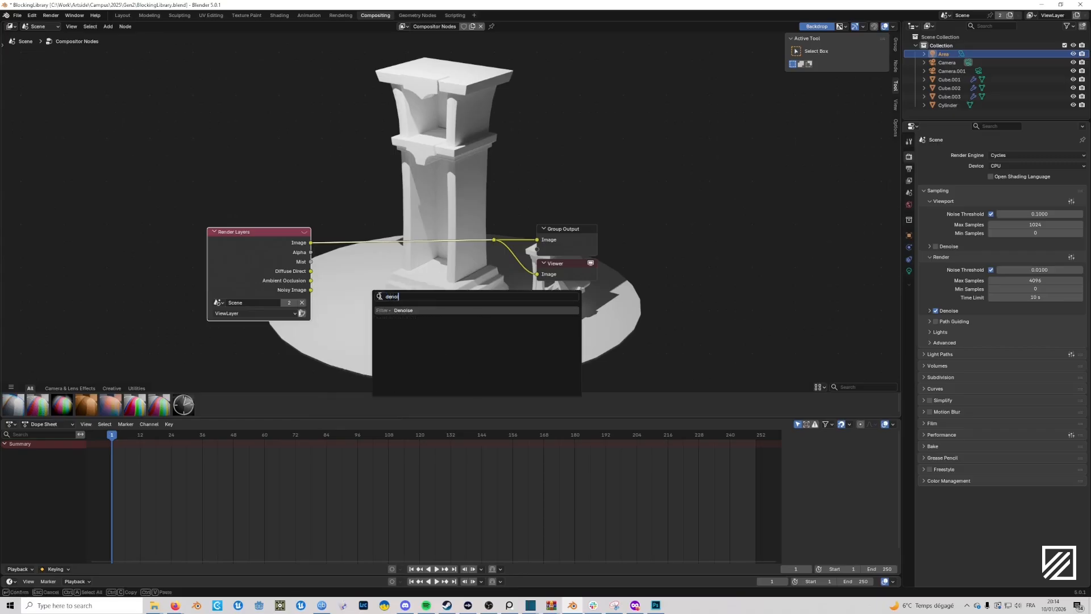
{"action": "key", "text": "Return"}
{"action": "left_click", "coordinate": [324, 284]}
{"action": "left_click_drag", "start_coordinate": [310, 280], "coordinate": [446, 271]}
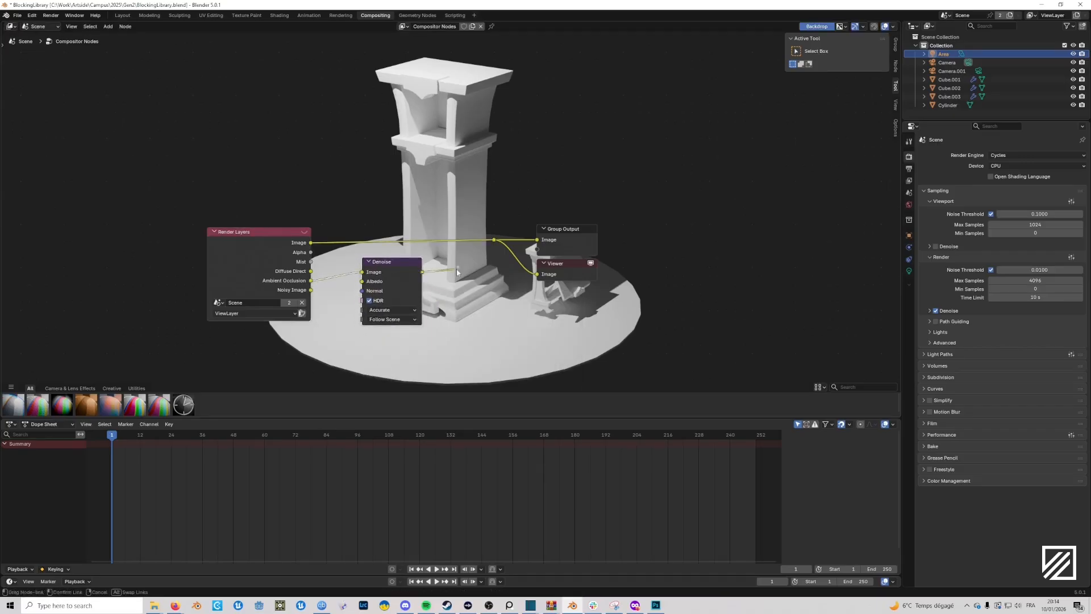
{"action": "left_click_drag", "start_coordinate": [536, 277], "coordinate": [537, 275]}
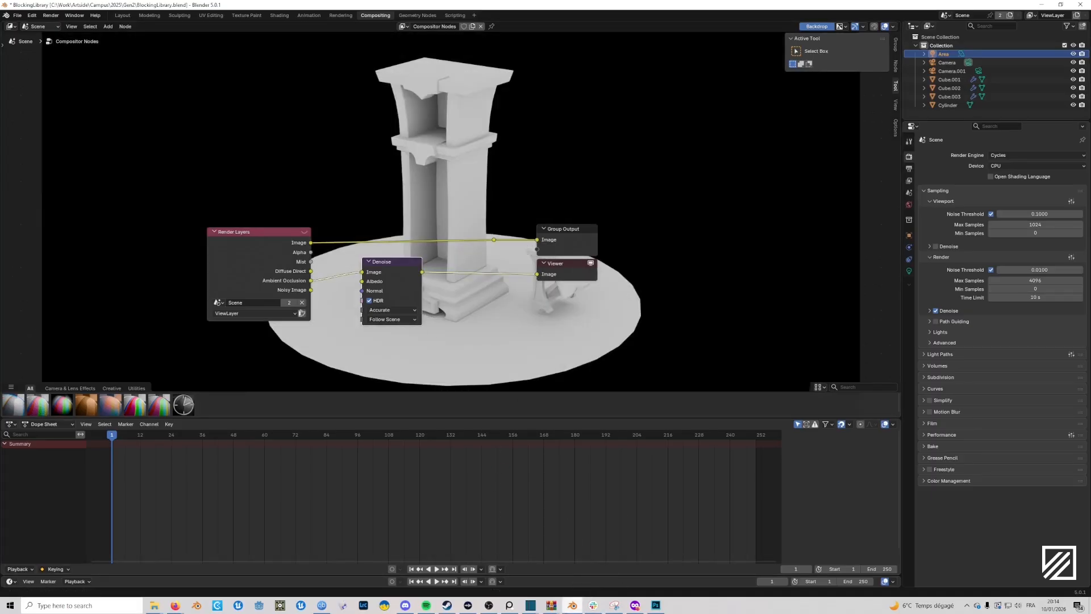
Render the image from the Layout workspace, check the result's Composite pass, and close the render window.
{"action": "mouse_move", "coordinate": [572, 605]}
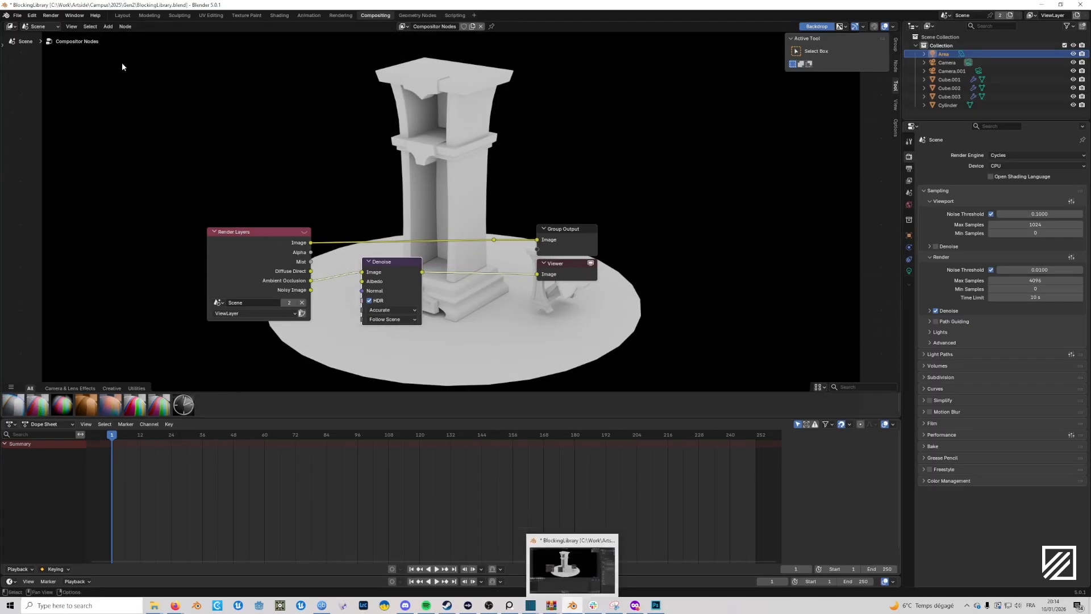
{"action": "left_click", "coordinate": [122, 15]}
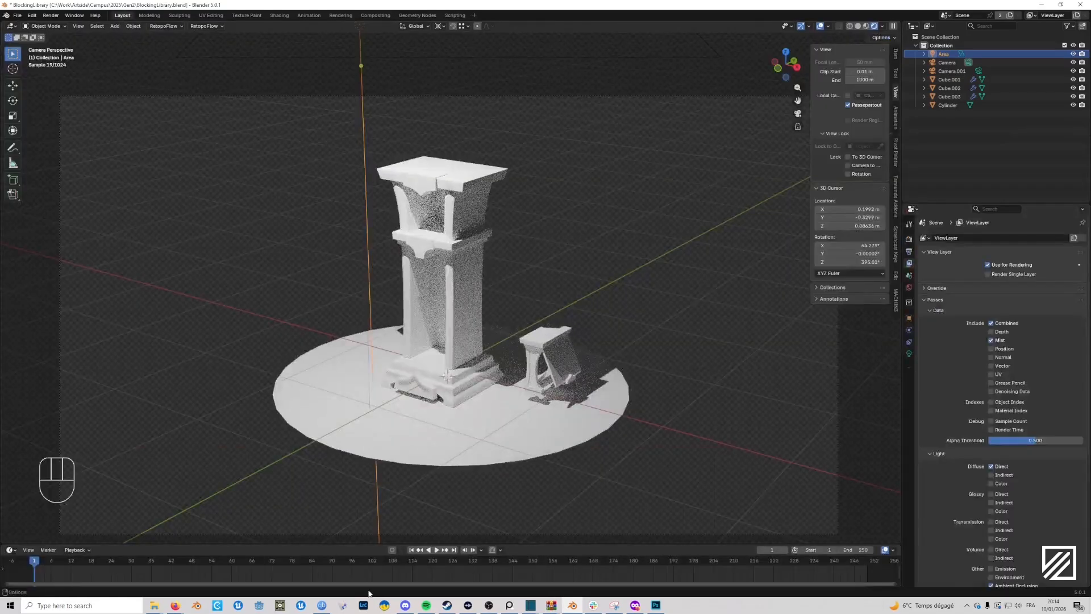
{"action": "mouse_move", "coordinate": [577, 608]}
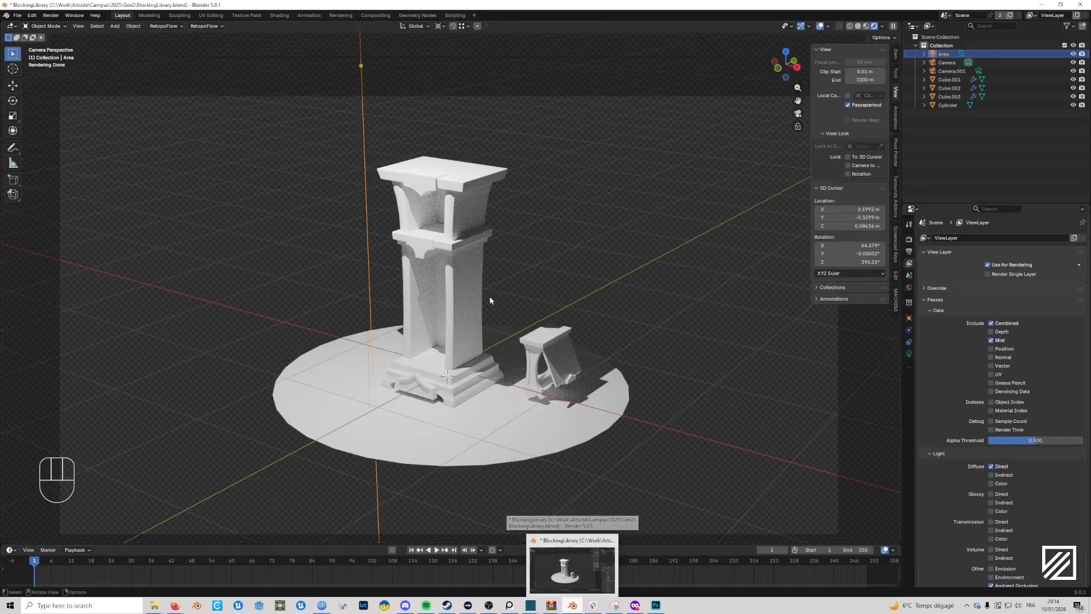
{"action": "left_click", "coordinate": [56, 16]}
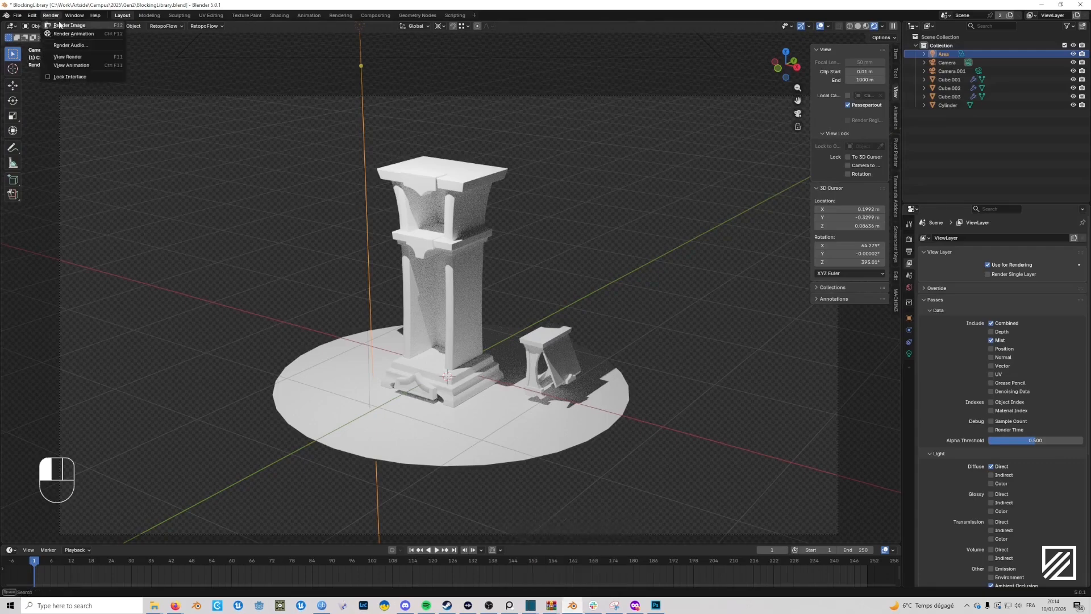
{"action": "left_click", "coordinate": [59, 25]}
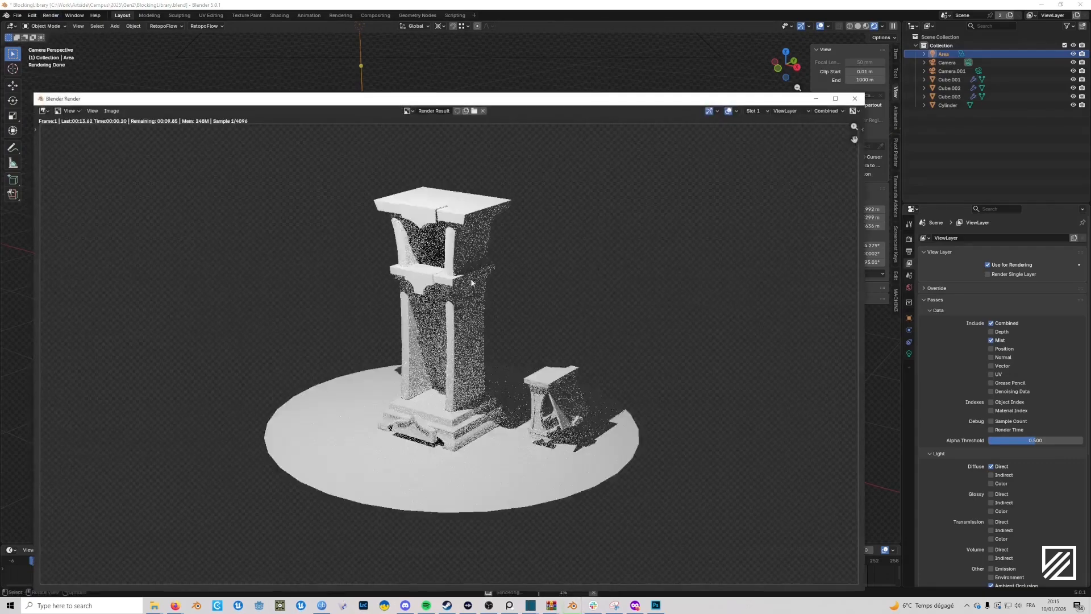
{"action": "scroll", "coordinate": [506, 304], "scroll_direction": "down", "scroll_amount": 1}
{"action": "scroll", "coordinate": [507, 303], "scroll_direction": "up", "scroll_amount": 2}
{"action": "scroll", "coordinate": [508, 303], "scroll_direction": "down", "scroll_amount": 2}
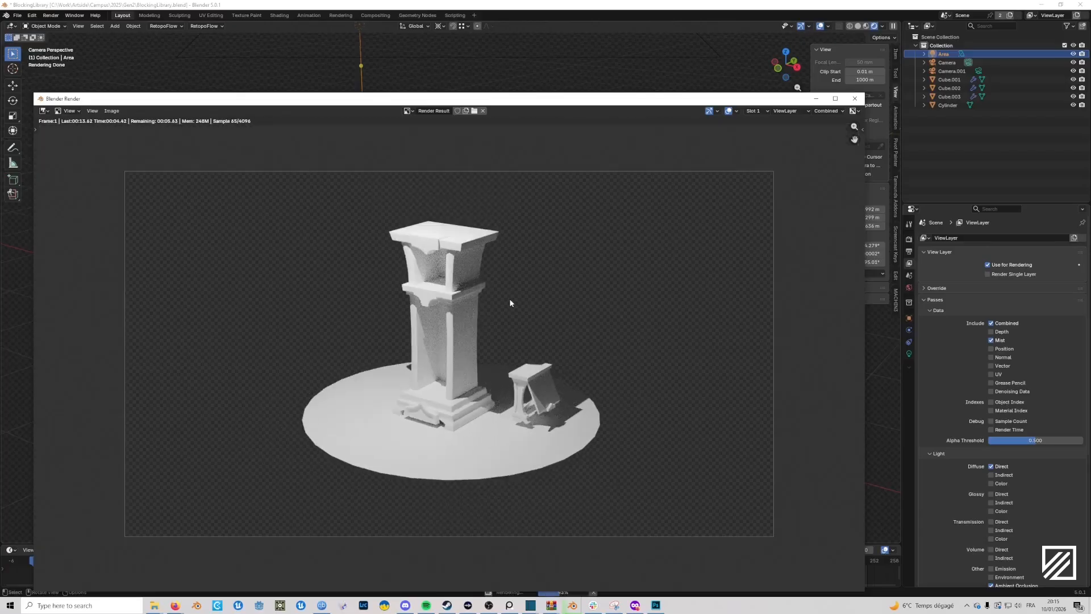
{"action": "scroll", "coordinate": [510, 303], "scroll_direction": "up", "scroll_amount": 1}
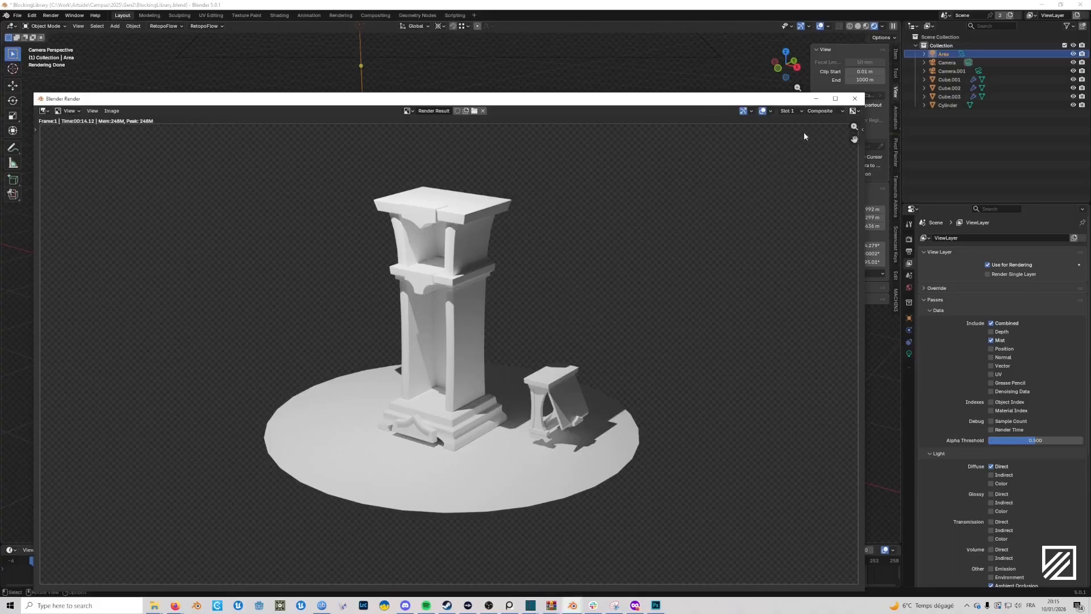
{"action": "left_click", "coordinate": [825, 113]}
{"action": "left_click", "coordinate": [823, 115]}
{"action": "left_click", "coordinate": [823, 114]}
{"action": "left_click", "coordinate": [855, 99]}
Connect the Denoise node's output to the Group Output's Image input in the compositor, and render the image again.
{"action": "left_click", "coordinate": [375, 16]}
{"action": "left_click_drag", "start_coordinate": [421, 271], "coordinate": [537, 239]}
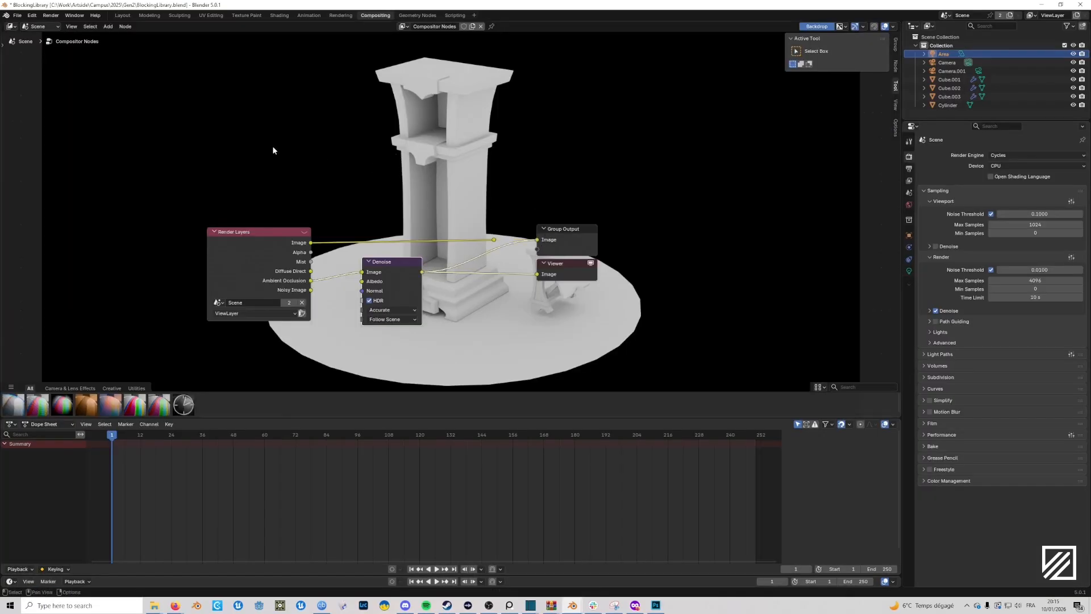
{"action": "left_click", "coordinate": [49, 18]}
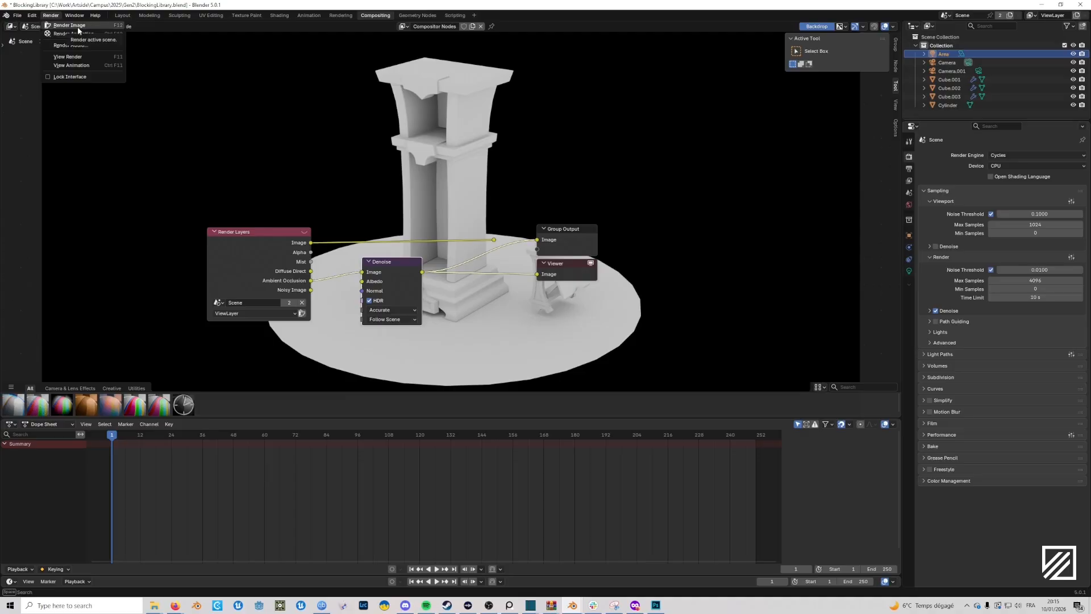
{"action": "left_click", "coordinate": [70, 25]}
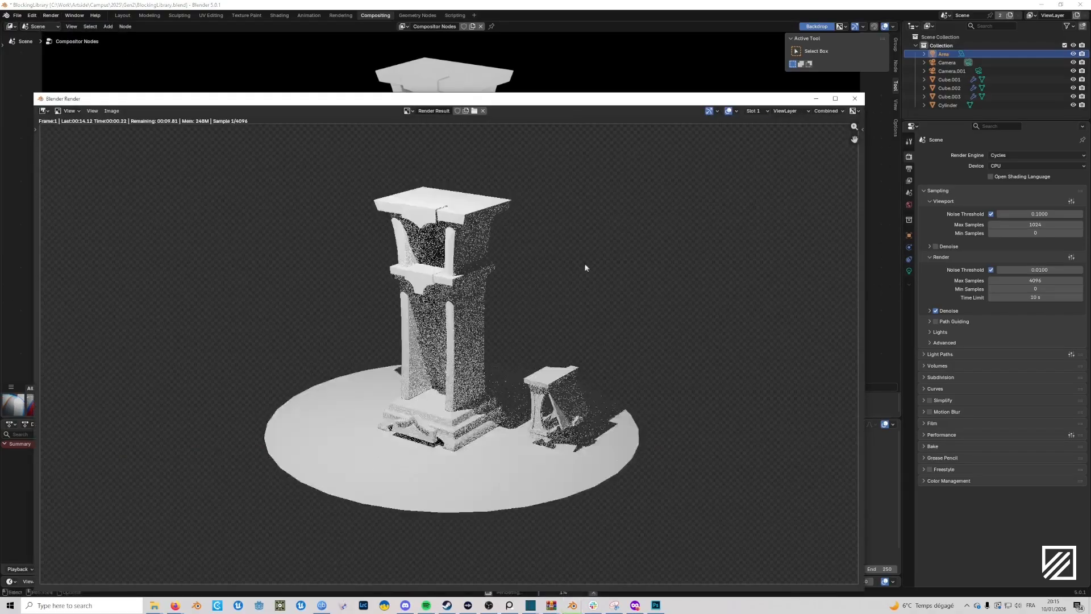
{"action": "scroll", "coordinate": [582, 271], "scroll_direction": "up", "scroll_amount": 1}
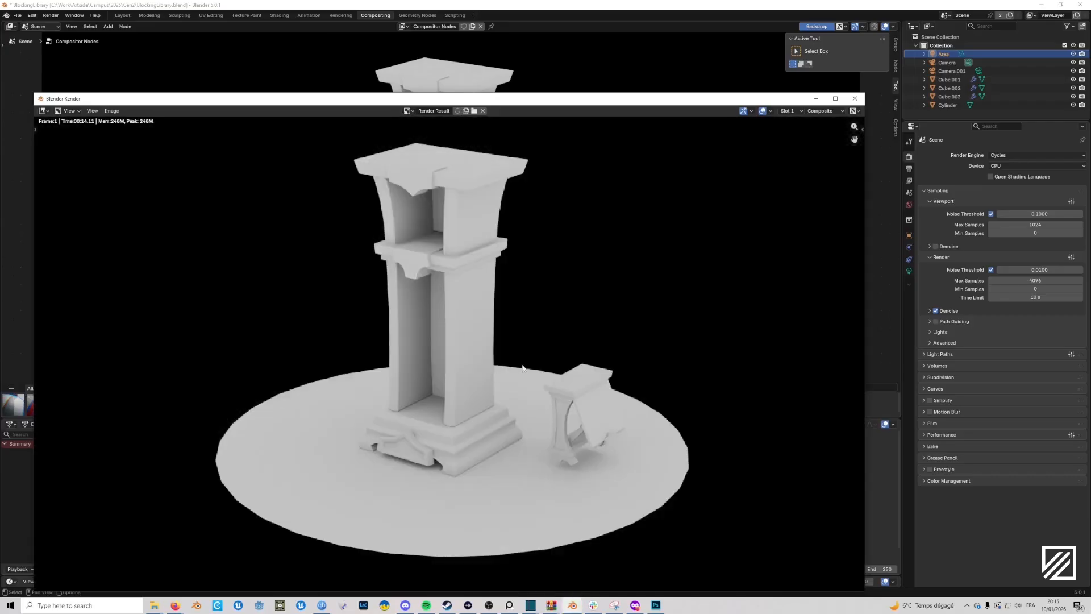
Inspect the denoised ambient occlusion render up close, save it as an image, and minimize the render window.
{"action": "scroll", "coordinate": [518, 365], "scroll_direction": "up", "scroll_amount": 1}
{"action": "scroll", "coordinate": [515, 369], "scroll_direction": "down", "scroll_amount": 2}
{"action": "middle_click_drag", "start_coordinate": [515, 376], "coordinate": [539, 358]}
{"action": "scroll", "coordinate": [516, 381], "scroll_direction": "up", "scroll_amount": 5}
{"action": "scroll", "coordinate": [523, 394], "scroll_direction": "down", "scroll_amount": 2}
{"action": "scroll", "coordinate": [608, 325], "scroll_direction": "down", "scroll_amount": 4}
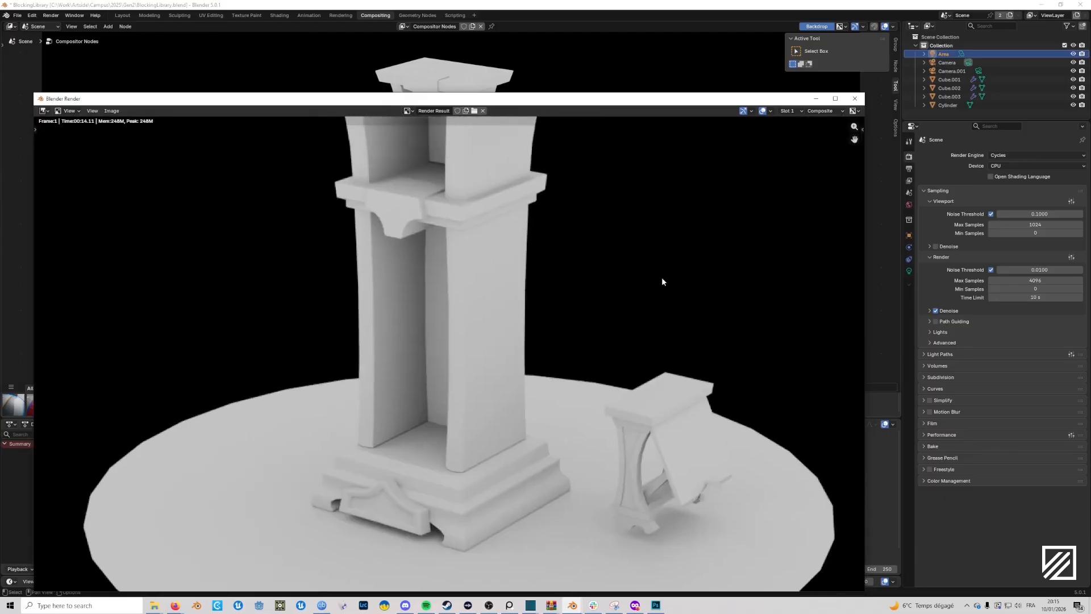
{"action": "left_click", "coordinate": [112, 111]}
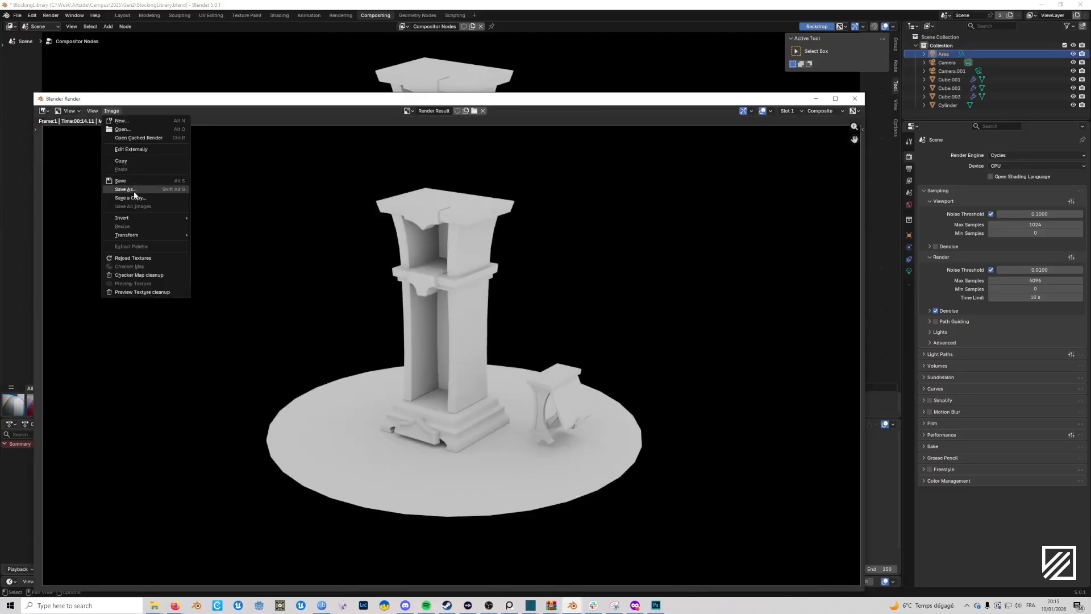
{"action": "left_click", "coordinate": [132, 189]}
{"action": "left_click", "coordinate": [209, 568]}
{"action": "key", "text": "Return"}
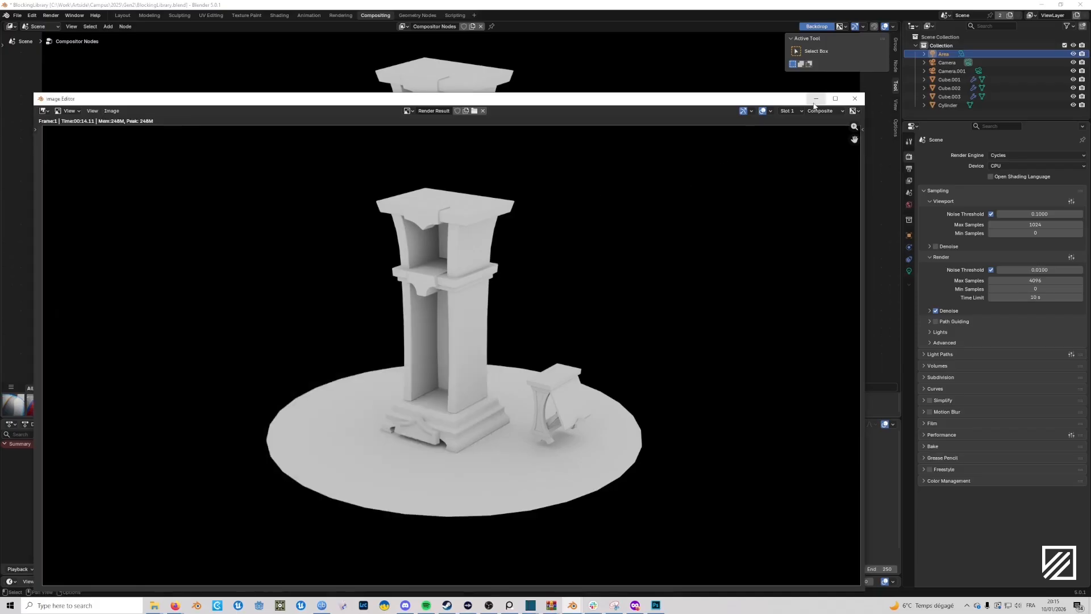
{"action": "left_click", "coordinate": [816, 99]}
Reconnect the Render Layers Image output to the Group Output and Viewer, and return to the Layout workspace.
{"action": "left_click_drag", "start_coordinate": [312, 243], "coordinate": [438, 217]}
{"action": "left_click_drag", "start_coordinate": [495, 240], "coordinate": [537, 274]}
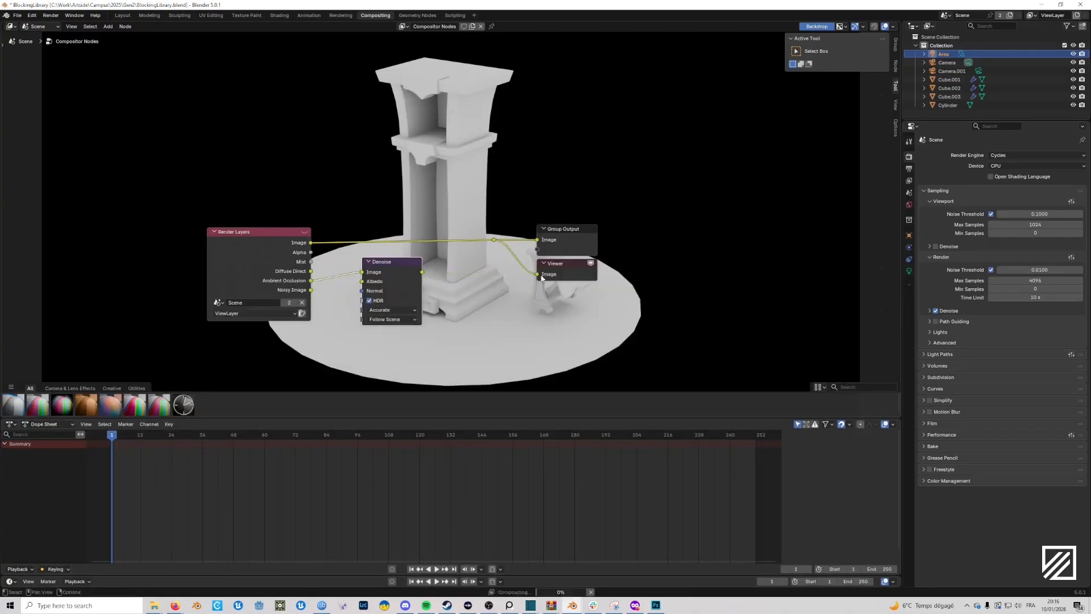
{"action": "left_click", "coordinate": [123, 16]}
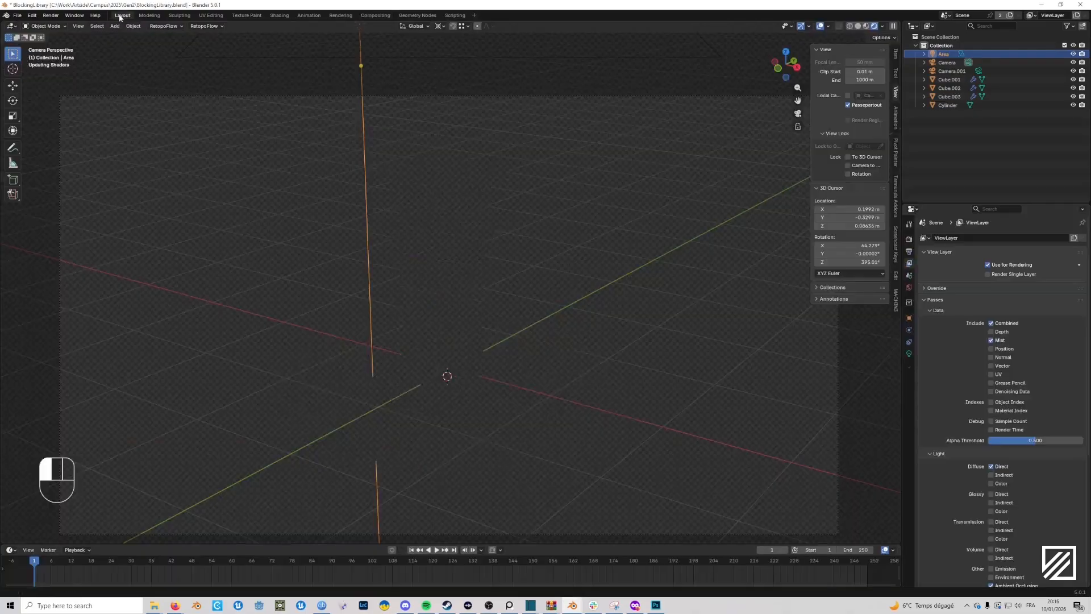
Switch the camera viewport to Solid shading and hide the viewport overlays.
{"action": "left_click", "coordinate": [858, 26]}
{"action": "key", "text": "ctrl+s"}
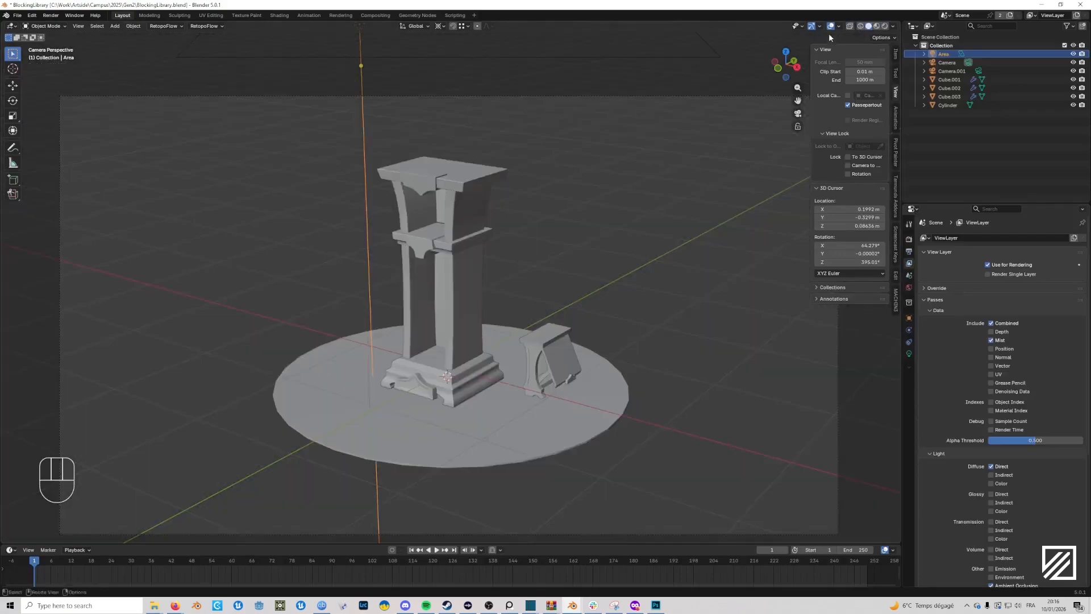
{"action": "left_click", "coordinate": [830, 26]}
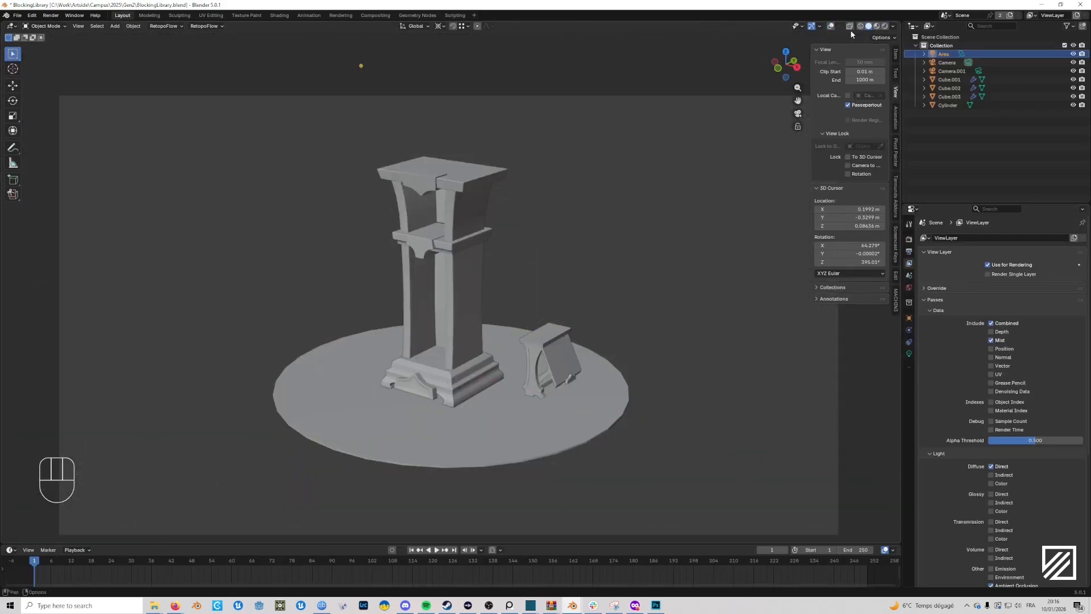
Set the viewport lighting to MatCap with the multicoloured normal-map sphere.
{"action": "left_click", "coordinate": [893, 27]}
{"action": "left_click", "coordinate": [892, 68]}
{"action": "left_click", "coordinate": [887, 88]}
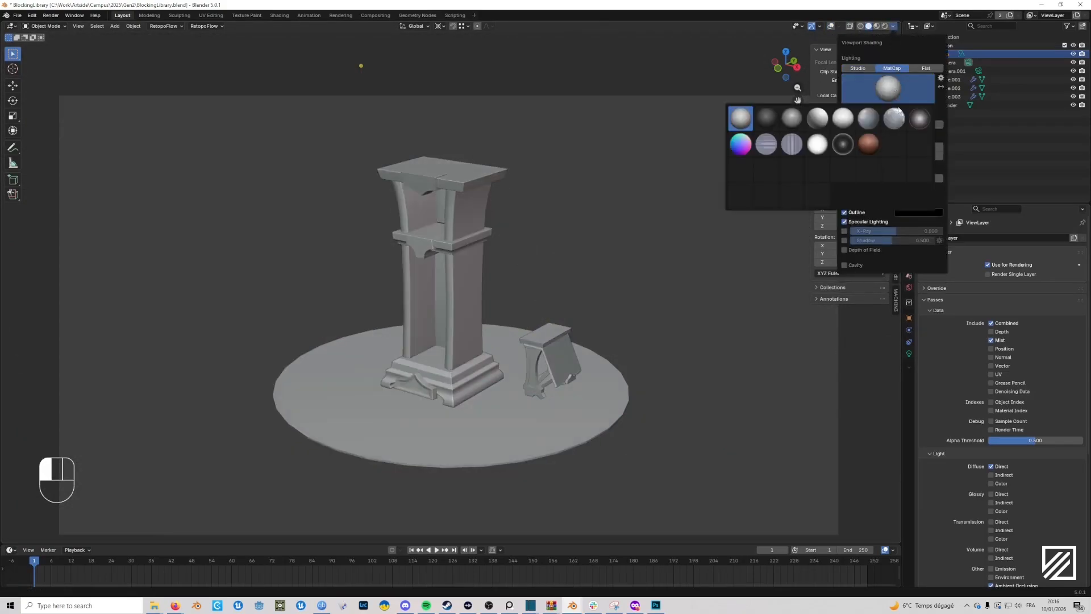
{"action": "left_click", "coordinate": [751, 146]}
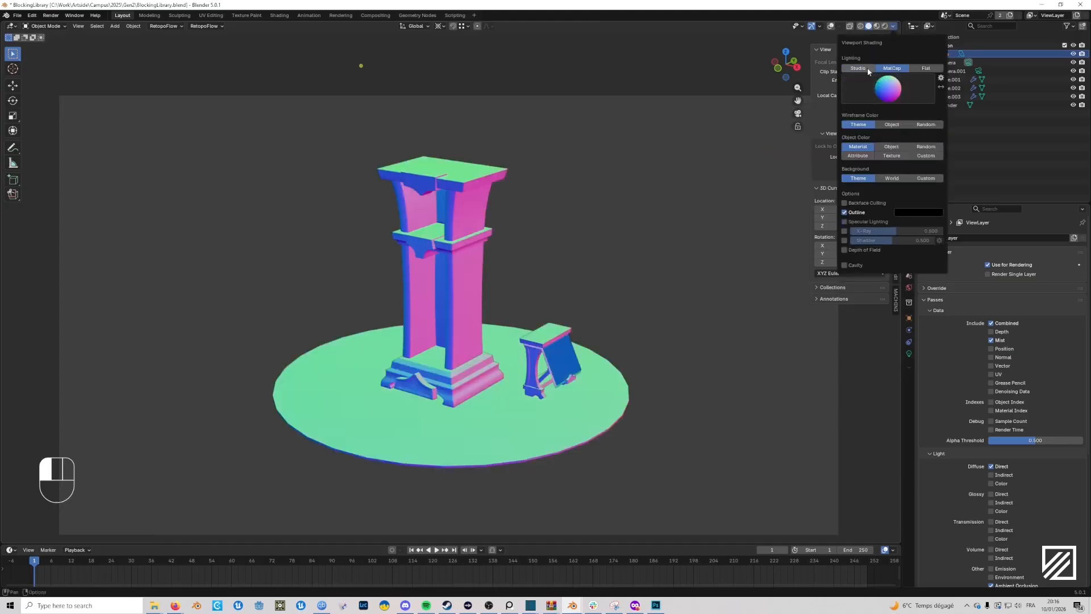
Switch the lighting to Studio and back to the normal-map MatCap, and turn off the viewport Outline option.
{"action": "left_click", "coordinate": [892, 25]}
{"action": "left_click", "coordinate": [891, 26]}
{"action": "left_click", "coordinate": [858, 68]}
{"action": "left_click", "coordinate": [892, 68]}
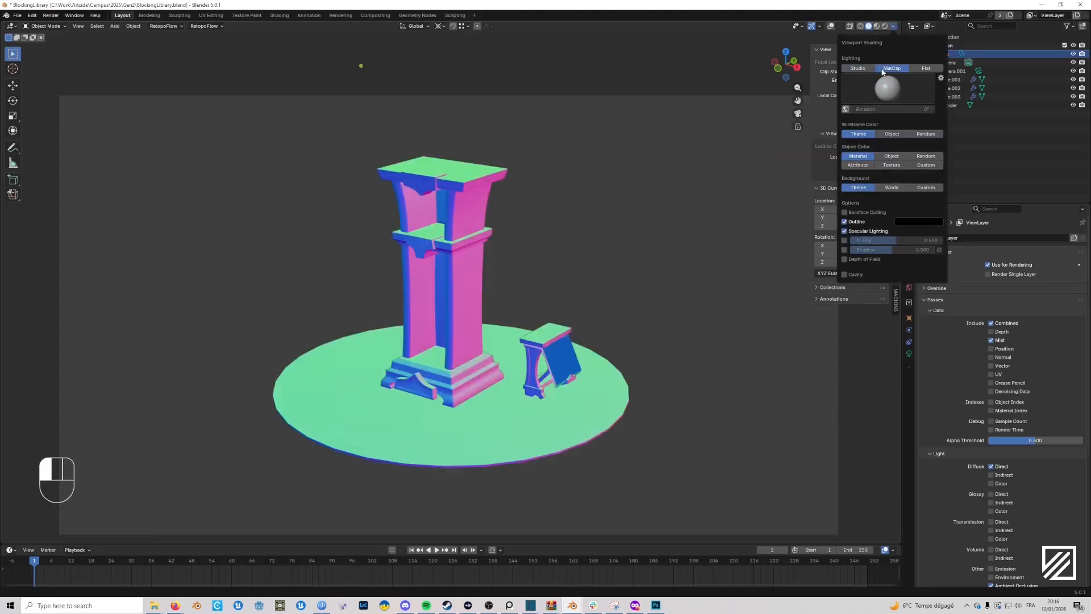
{"action": "left_click", "coordinate": [888, 88]}
{"action": "left_click", "coordinate": [747, 146]}
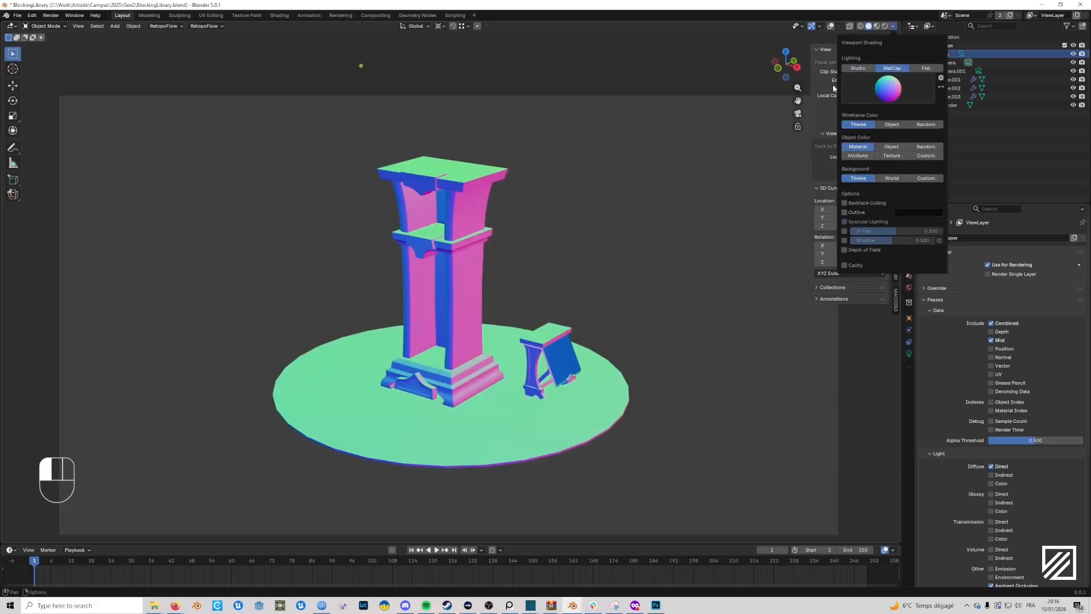
{"action": "key", "text": "ctrl+s"}
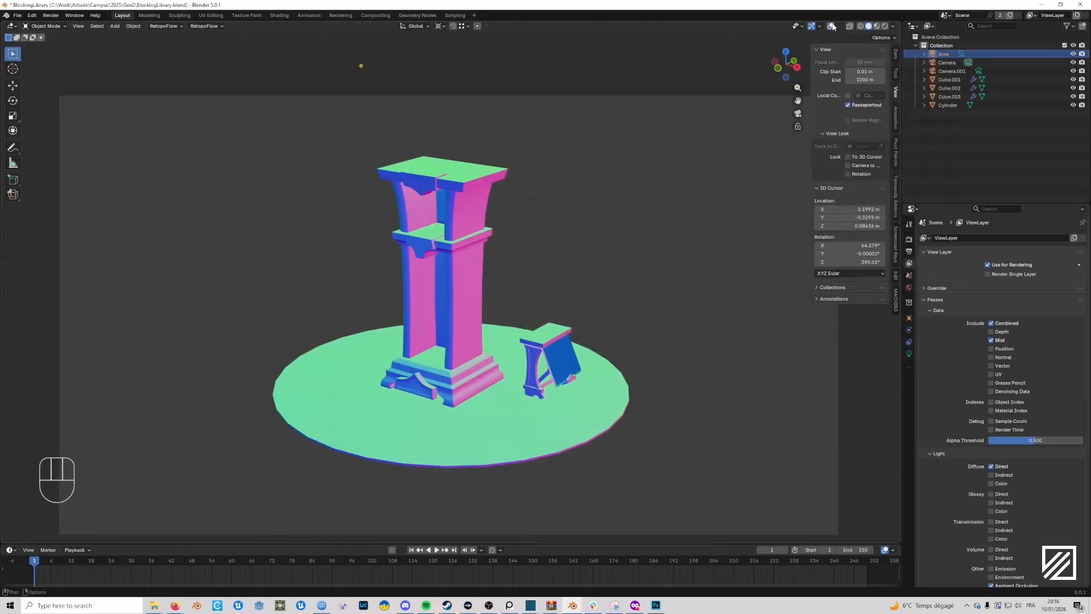
Render a viewport preview of the MatCap camera view and save it as a PNG image in New Folder.
{"action": "left_click", "coordinate": [78, 25]}
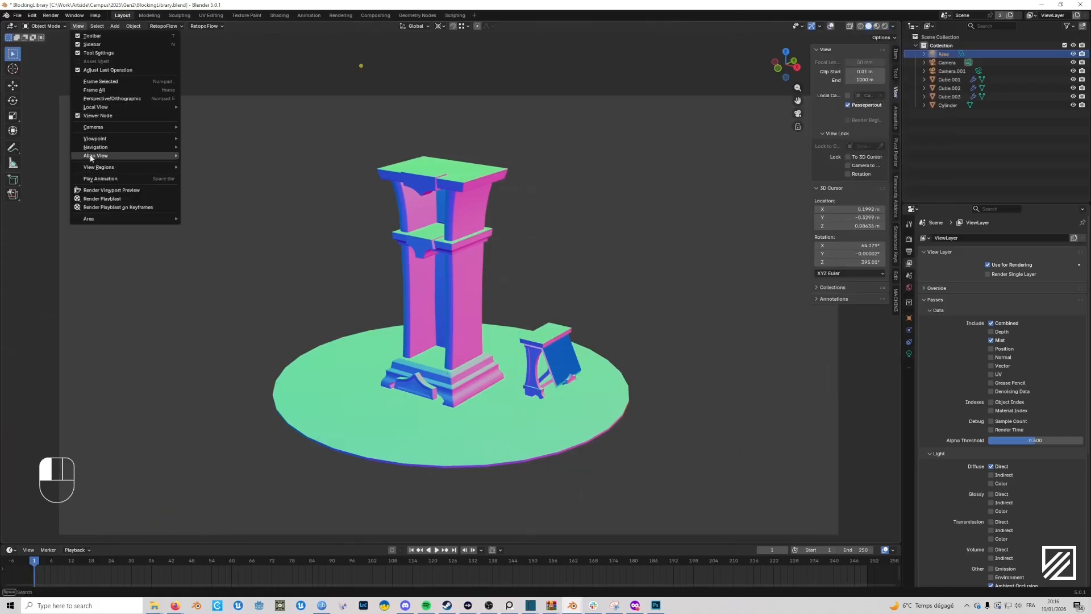
{"action": "left_click", "coordinate": [117, 190]}
{"action": "scroll", "coordinate": [542, 318], "scroll_direction": "up", "scroll_amount": 1}
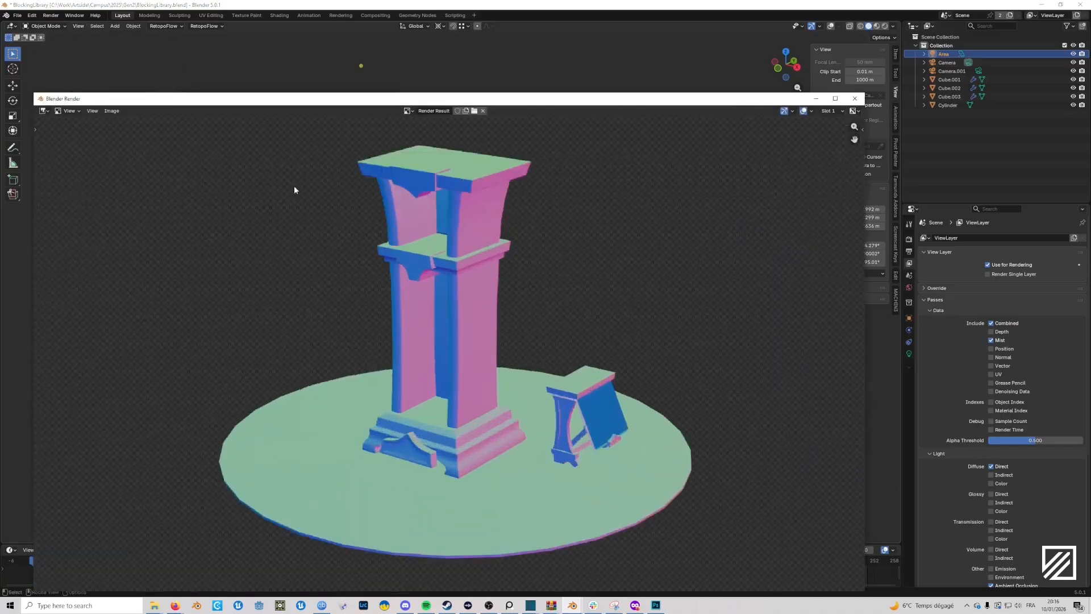
{"action": "left_click", "coordinate": [111, 110]}
{"action": "left_click", "coordinate": [132, 193]}
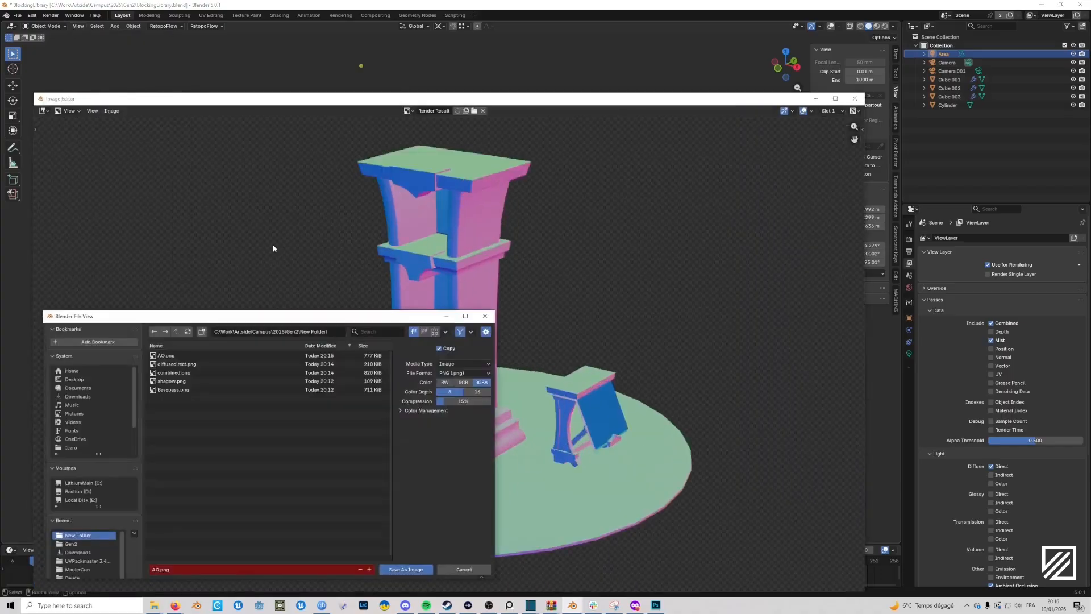
{"action": "left_click", "coordinate": [196, 570]}
{"action": "key", "text": "Return"}
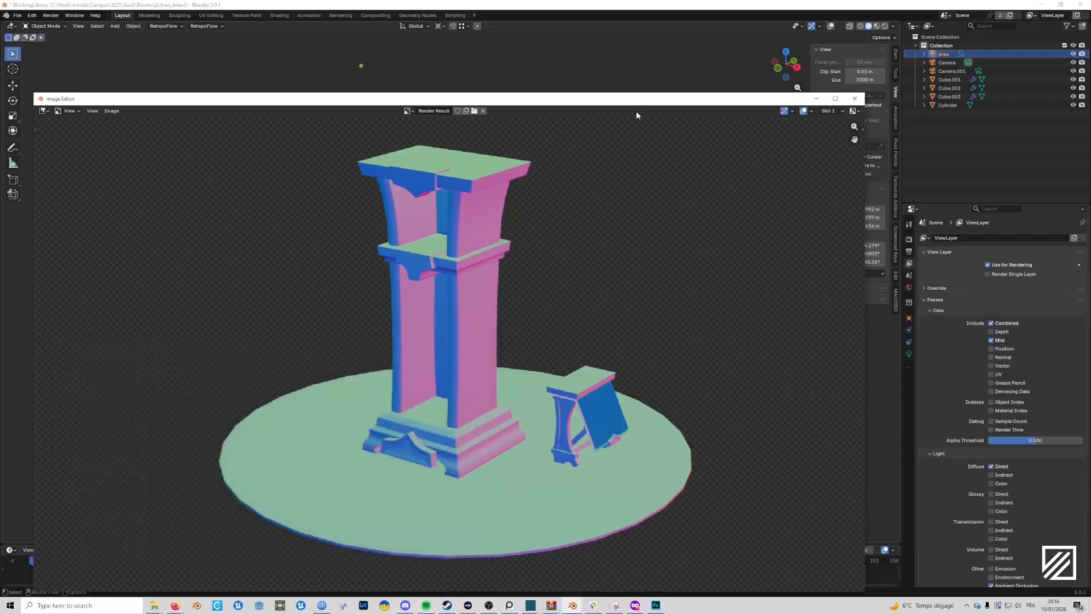
{"action": "left_click", "coordinate": [815, 98]}
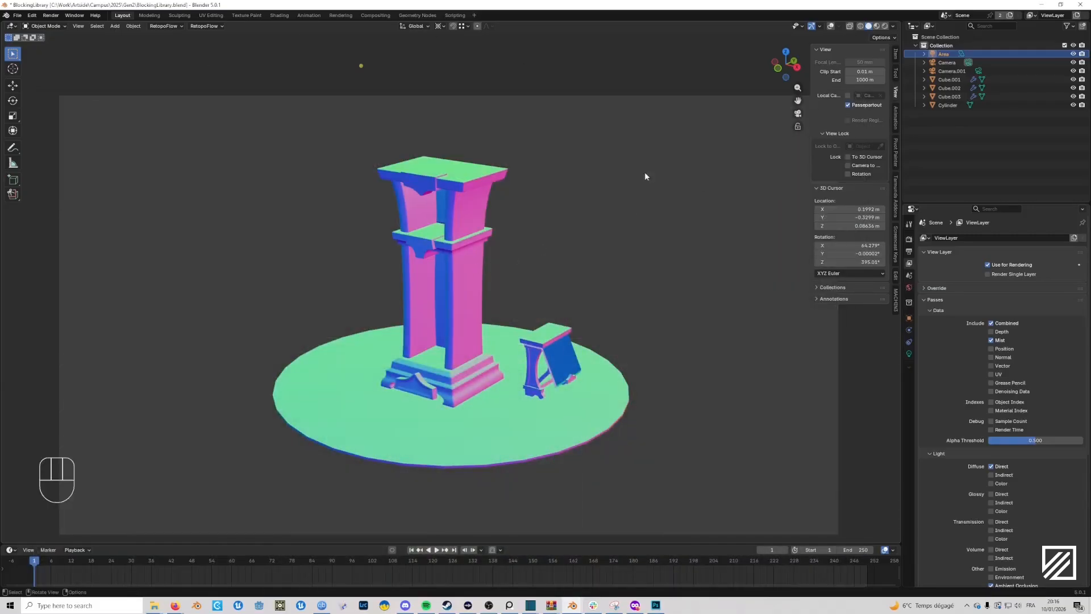
Turn the viewport overlays back on and reveal the hidden geometry of the tall pillar in Edit Mode.
{"action": "left_click", "coordinate": [469, 255]}
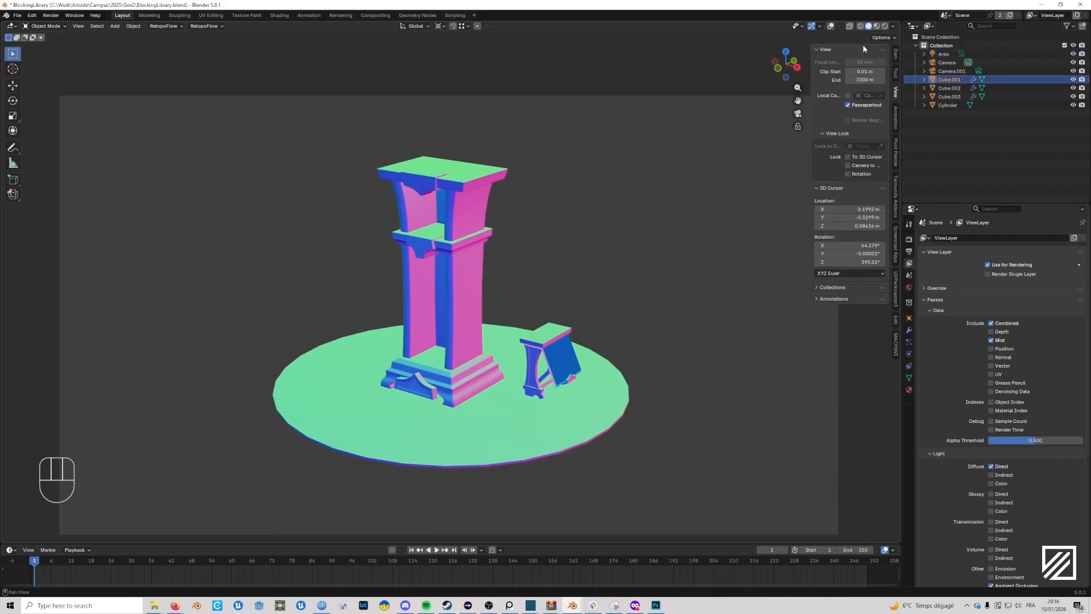
{"action": "left_click", "coordinate": [831, 26]}
{"action": "left_click", "coordinate": [466, 275]}
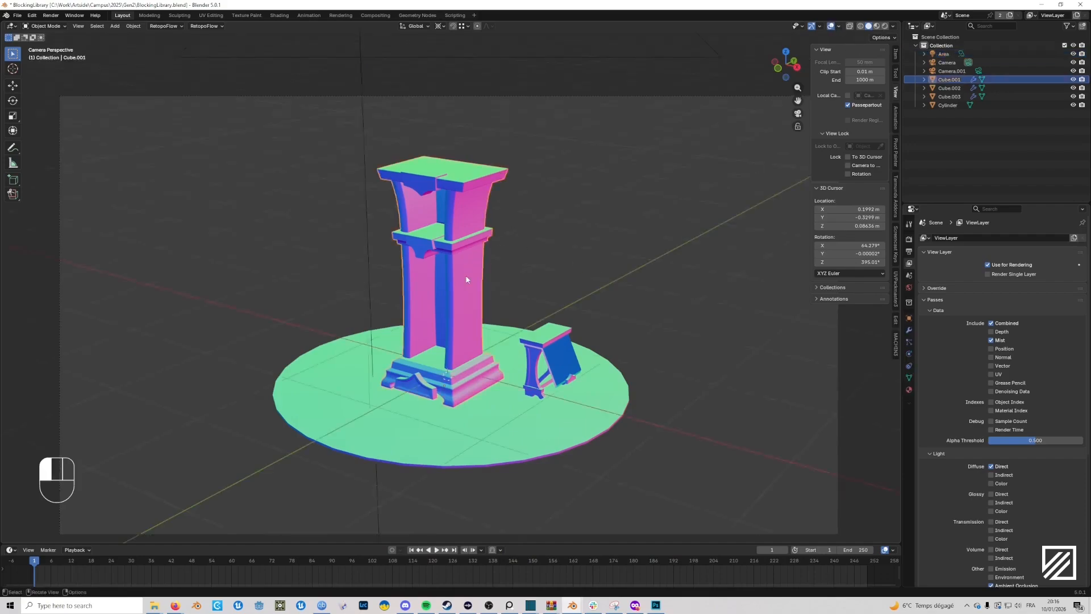
{"action": "key", "text": "Tab"}
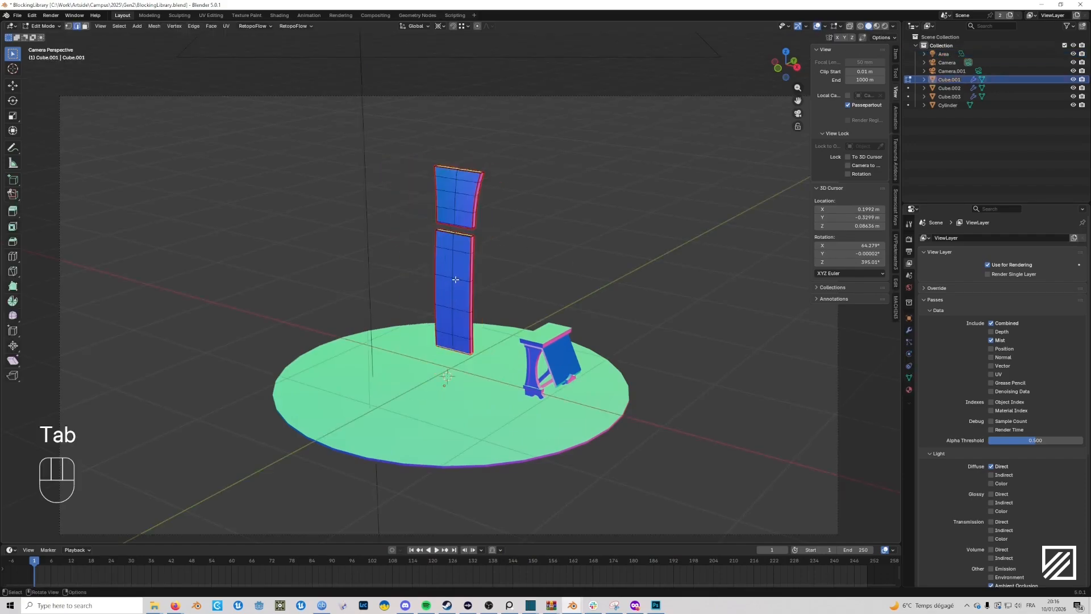
{"action": "key", "text": "alt+h"}
Add a second material slot with a new material to the tall pillar.
{"action": "left_click", "coordinate": [909, 390]}
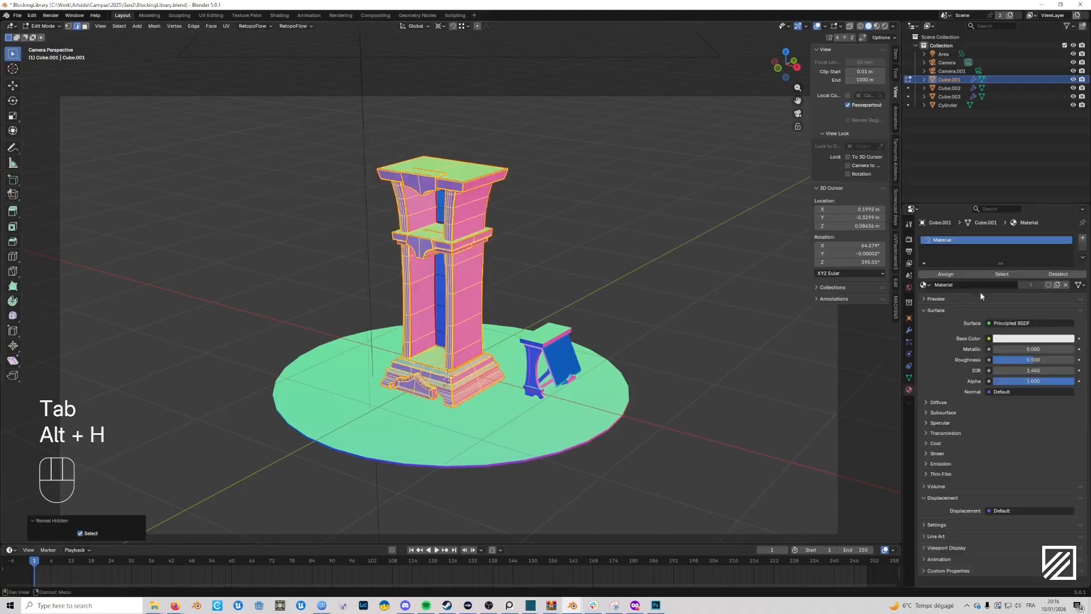
{"action": "left_click", "coordinate": [1083, 238]}
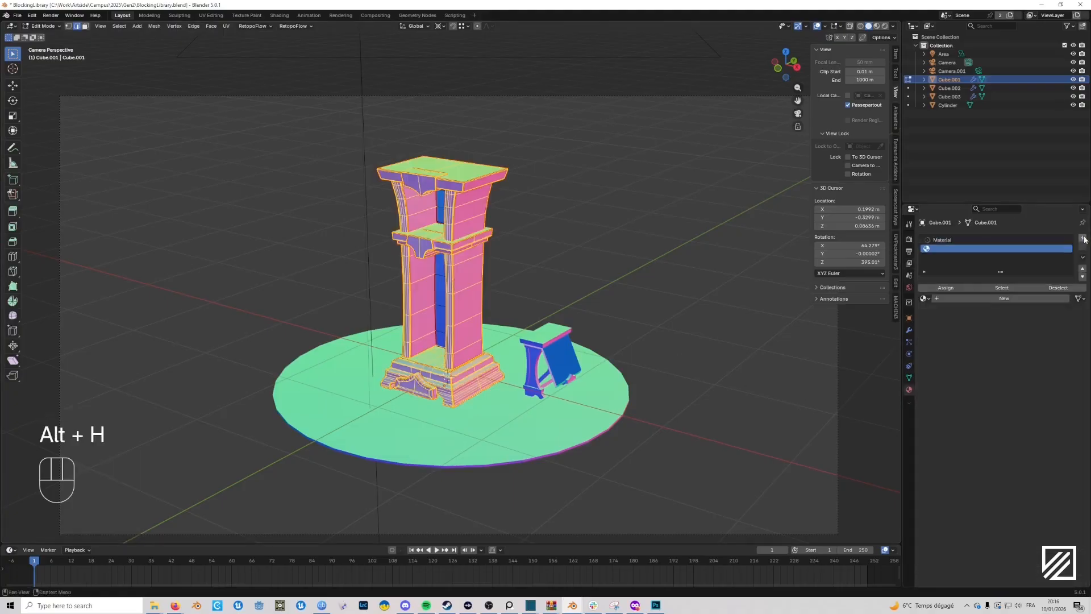
{"action": "left_click", "coordinate": [972, 297]}
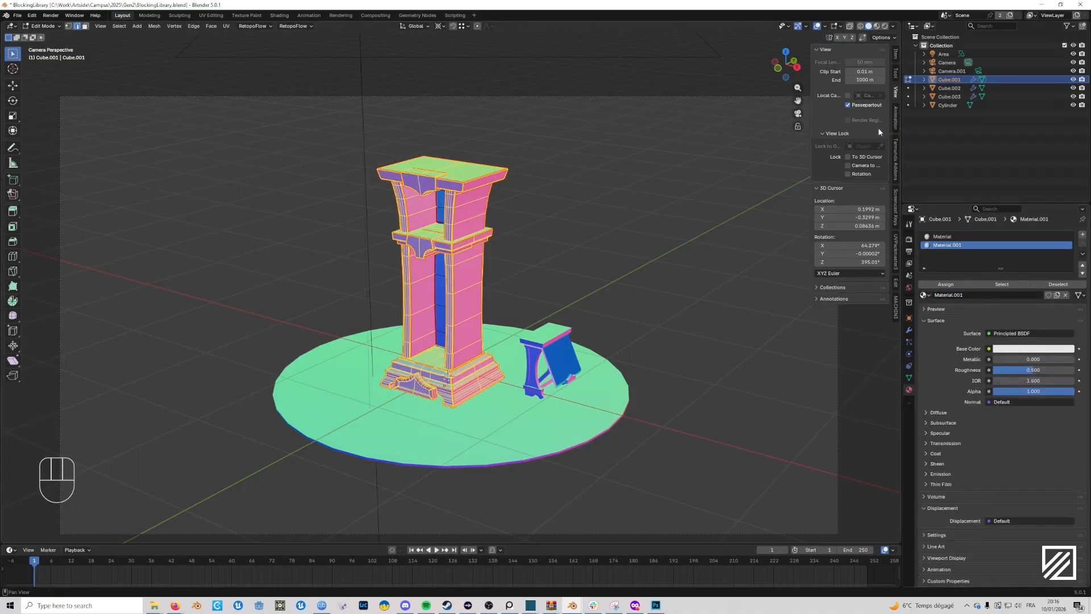
Switch the viewport lighting to Studio and set the new material's viewport display colour to blue, #595CE4.
{"action": "left_click", "coordinate": [893, 26]}
{"action": "left_click", "coordinate": [858, 68]}
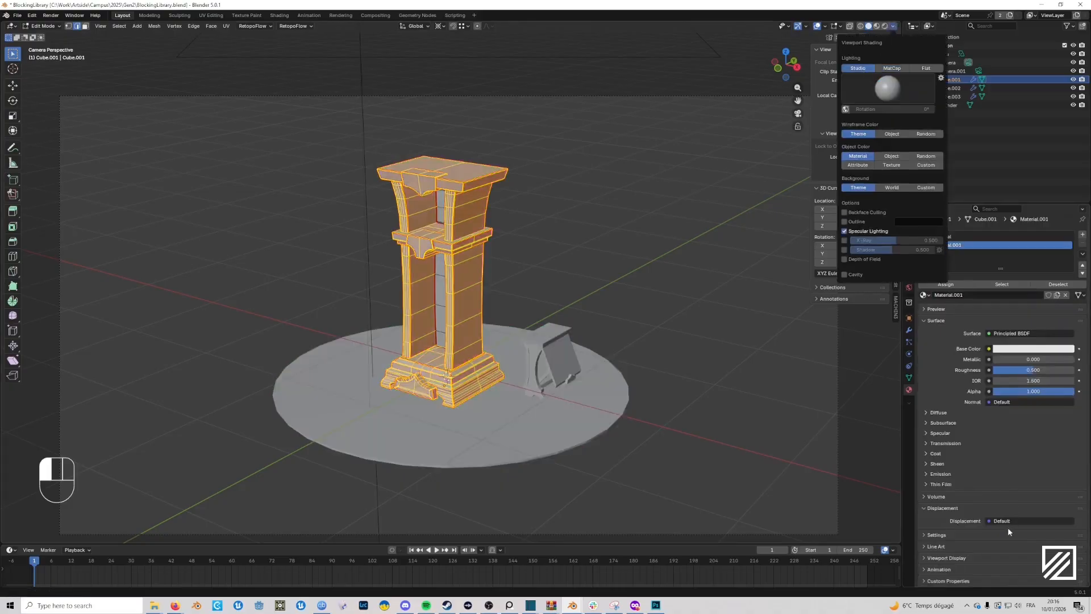
{"action": "left_click", "coordinate": [949, 558]}
{"action": "left_click", "coordinate": [1004, 571]}
{"action": "left_click", "coordinate": [1045, 463]}
{"action": "left_click_drag", "start_coordinate": [1047, 463], "coordinate": [1035, 474]}
{"action": "mouse_move", "coordinate": [1067, 434]}
{"action": "left_mouse_down"}
{"action": "mouse_move", "coordinate": [1067, 481]}
{"action": "mouse_move", "coordinate": [1041, 449]}
{"action": "mouse_move", "coordinate": [1067, 473]}
{"action": "mouse_move", "coordinate": [1067, 430]}
{"action": "left_mouse_up"}
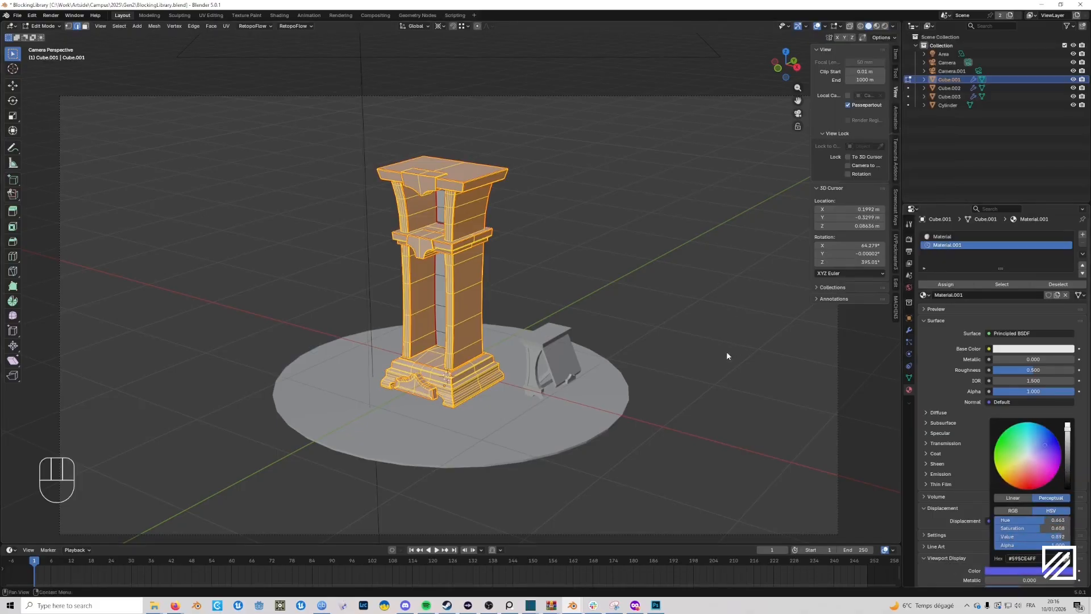
Assign the blue material to the pillar's upper and lower shafts only, and return to Object Mode.
{"action": "key", "text": "alt+a"}
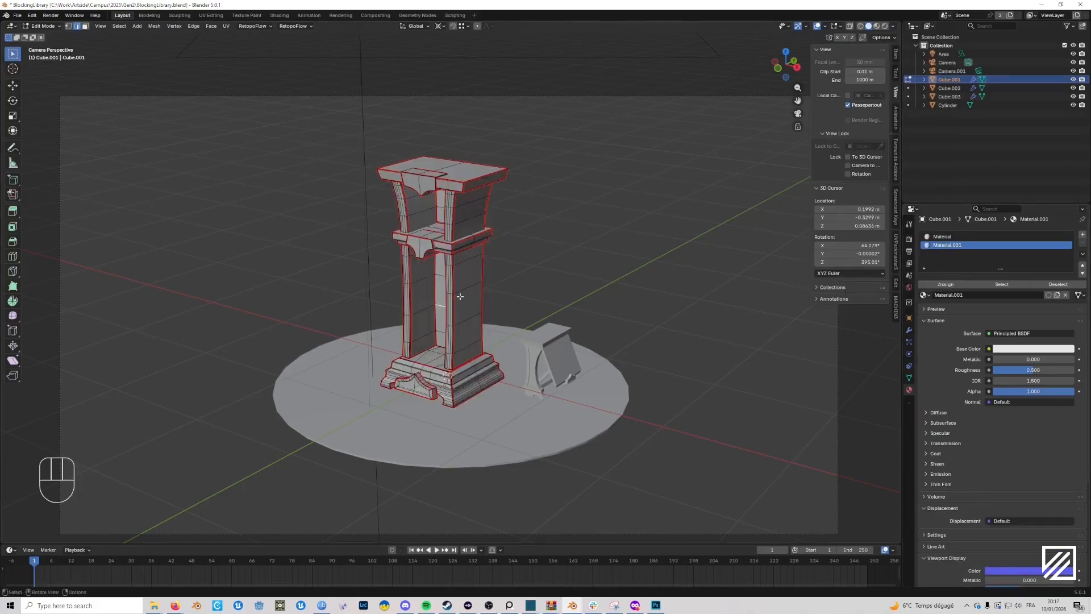
{"action": "key", "text": "l"}
{"action": "key", "text": "l"}
{"action": "left_click", "coordinate": [945, 284]}
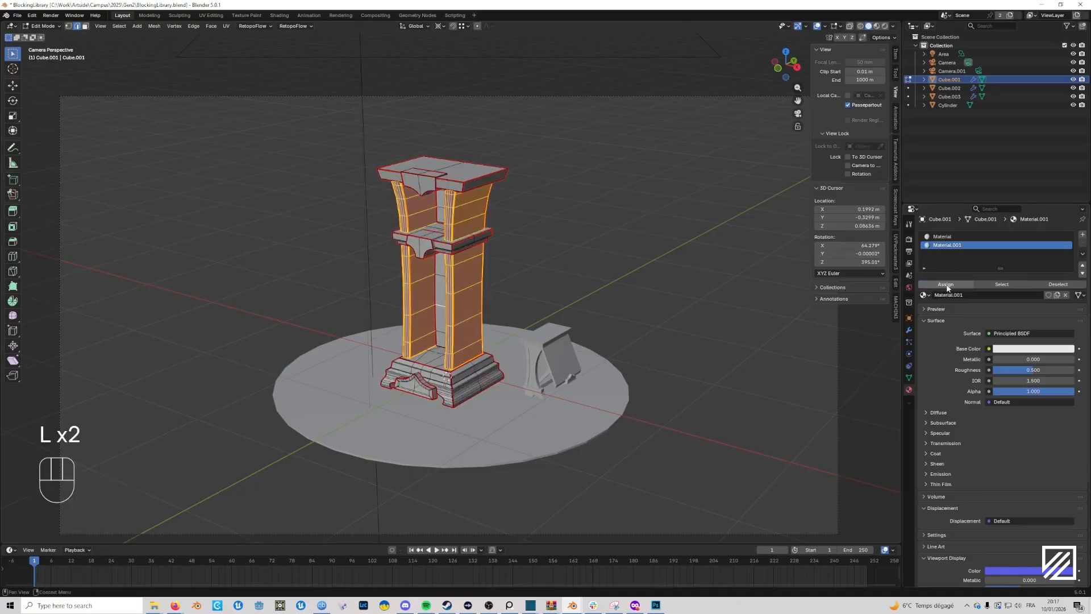
{"action": "key", "text": "Tab"}
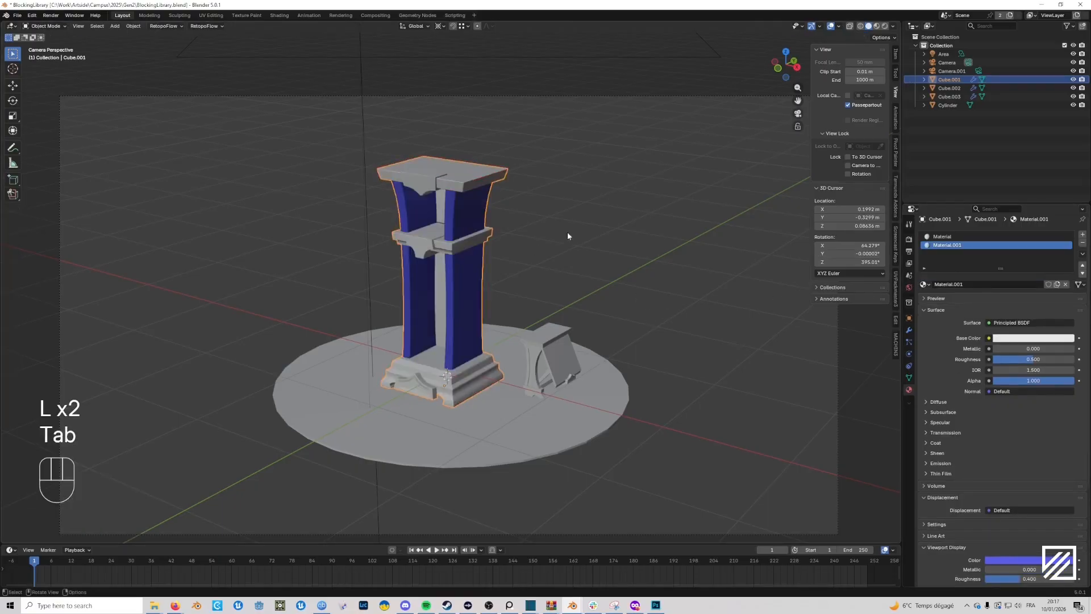
Assign the blue material to the stepped base of the tall pillar and return to Object Mode.
{"action": "left_click", "coordinate": [544, 346]}
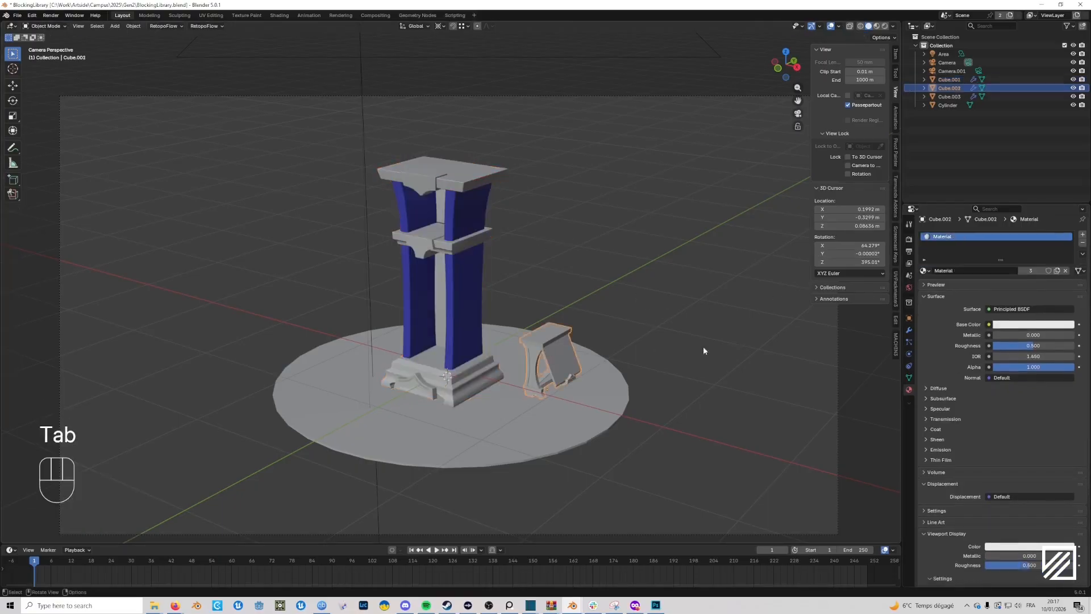
{"action": "key", "text": "Tab"}
{"action": "key", "text": "Tab"}
{"action": "left_click", "coordinate": [438, 363]}
{"action": "key", "text": "Tab"}
{"action": "left_click", "coordinate": [437, 364]}
{"action": "key", "text": "l"}
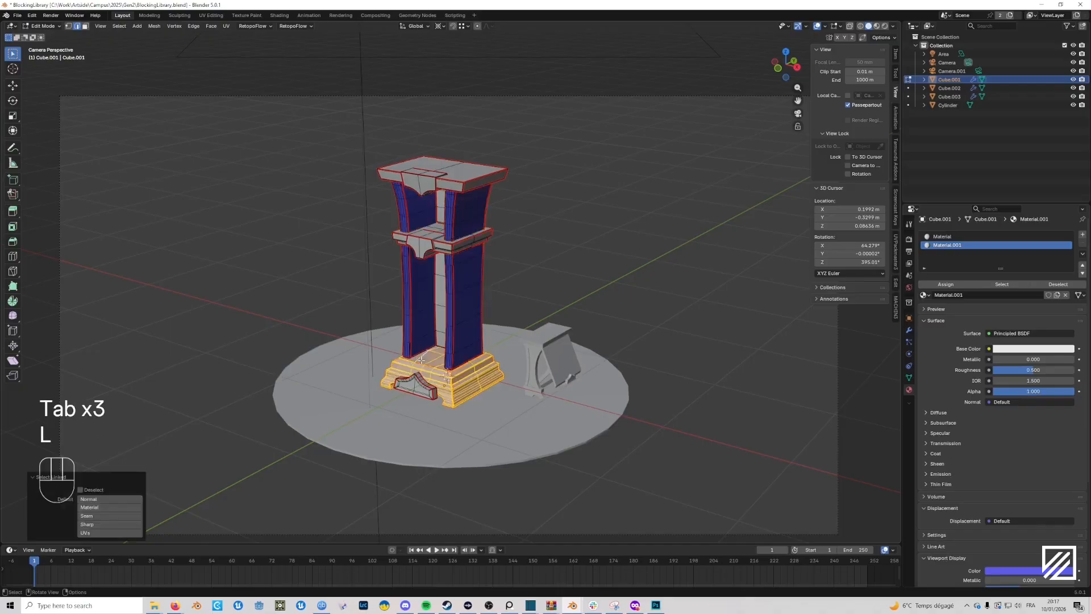
{"action": "left_click", "coordinate": [942, 284]}
{"action": "key", "text": "Tab"}
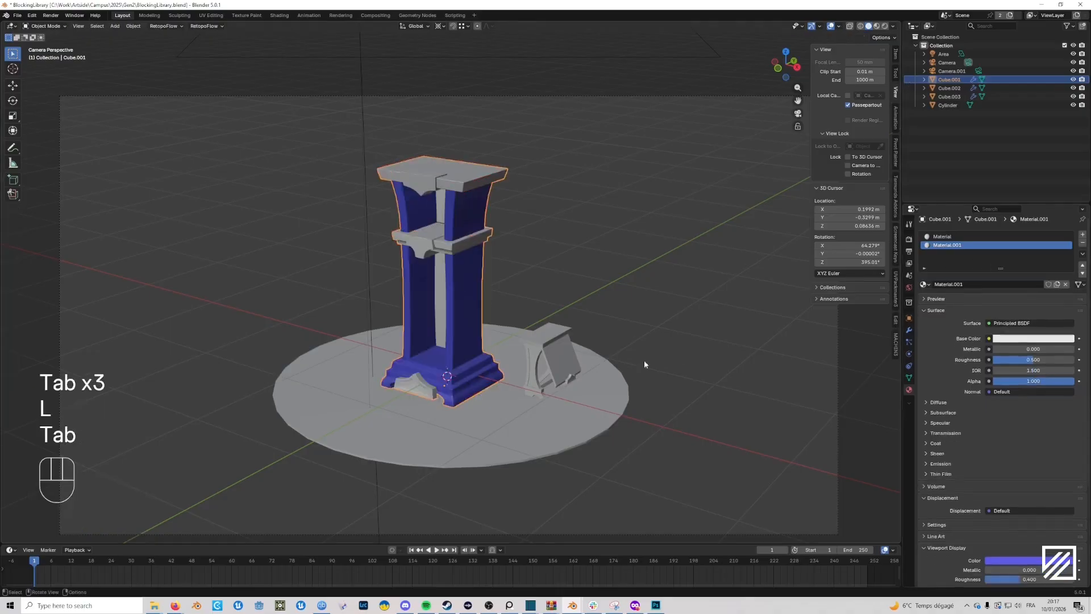
Select the slanted panel of the small fallen piece in Edit Mode and add a new material in a second slot.
{"action": "left_click", "coordinate": [550, 356]}
{"action": "key", "text": "Tab"}
{"action": "key", "text": "l"}
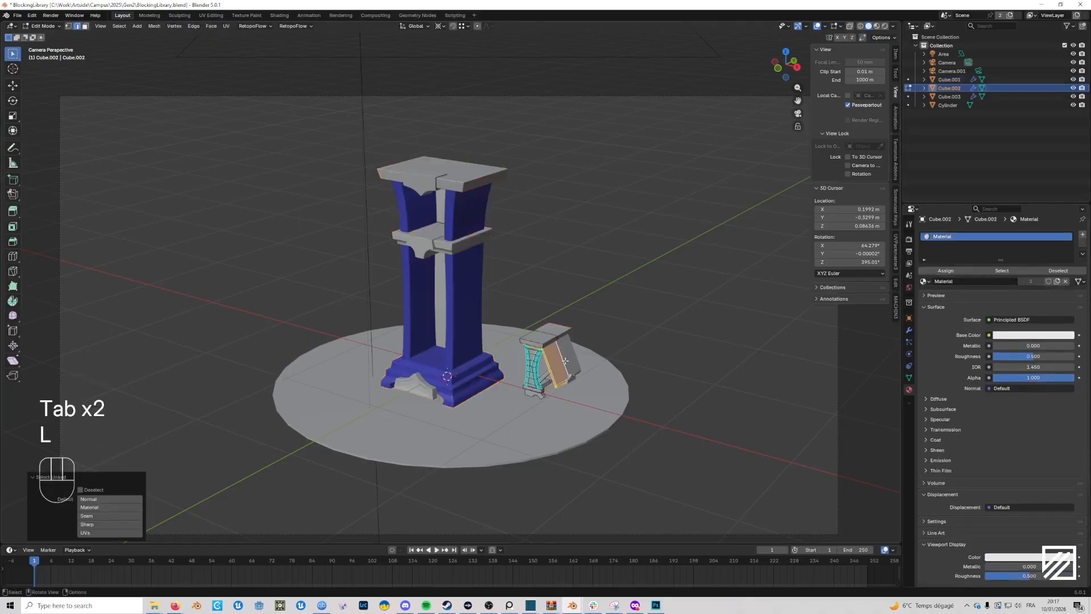
{"action": "left_click", "coordinate": [1083, 237]}
{"action": "left_click", "coordinate": [972, 293]}
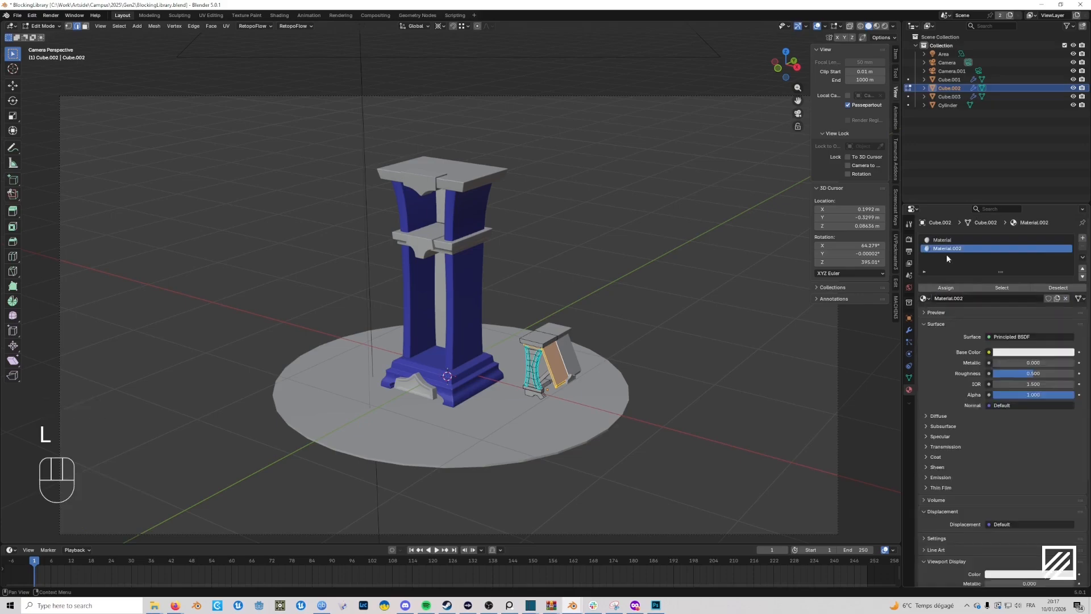
Set the new material's viewport display colour to green, #3DE715, and assign it to the fallen piece's slanted panel.
{"action": "scroll", "coordinate": [995, 494], "scroll_direction": "down", "scroll_amount": 5}
{"action": "scroll", "coordinate": [995, 500], "scroll_direction": "down", "scroll_amount": 1}
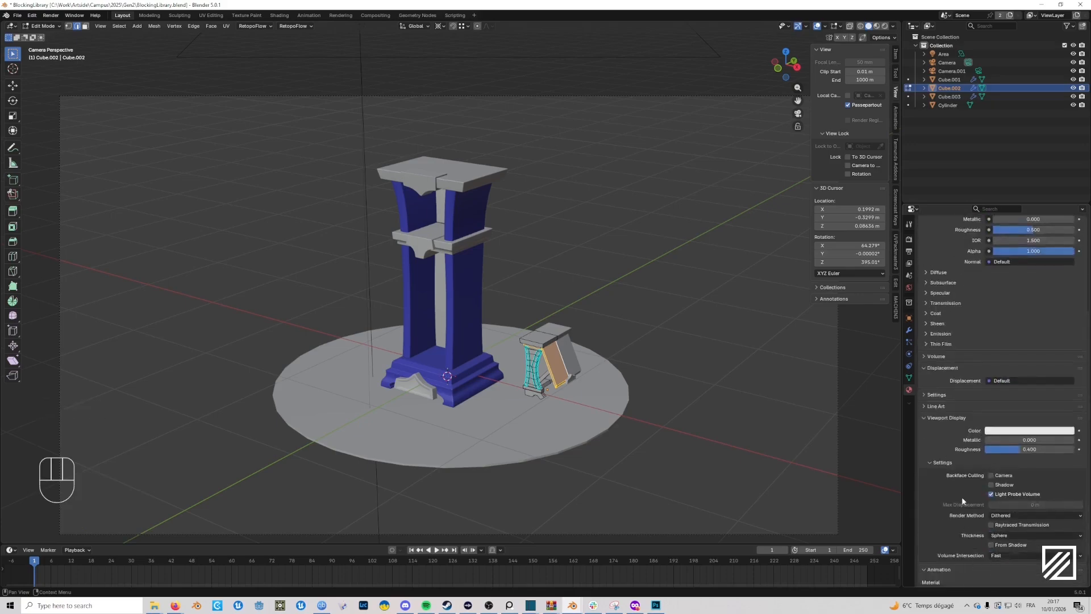
{"action": "left_click", "coordinate": [1013, 432]}
{"action": "left_click_drag", "start_coordinate": [1017, 310], "coordinate": [996, 301]}
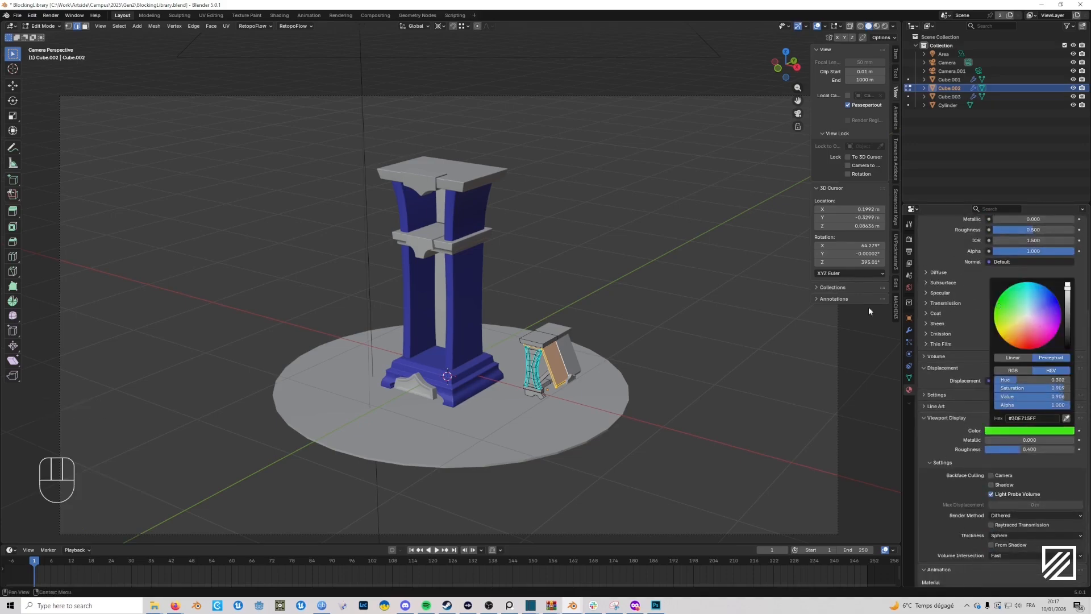
{"action": "scroll", "coordinate": [937, 248], "scroll_direction": "up", "scroll_amount": 5}
{"action": "left_click", "coordinate": [946, 281]}
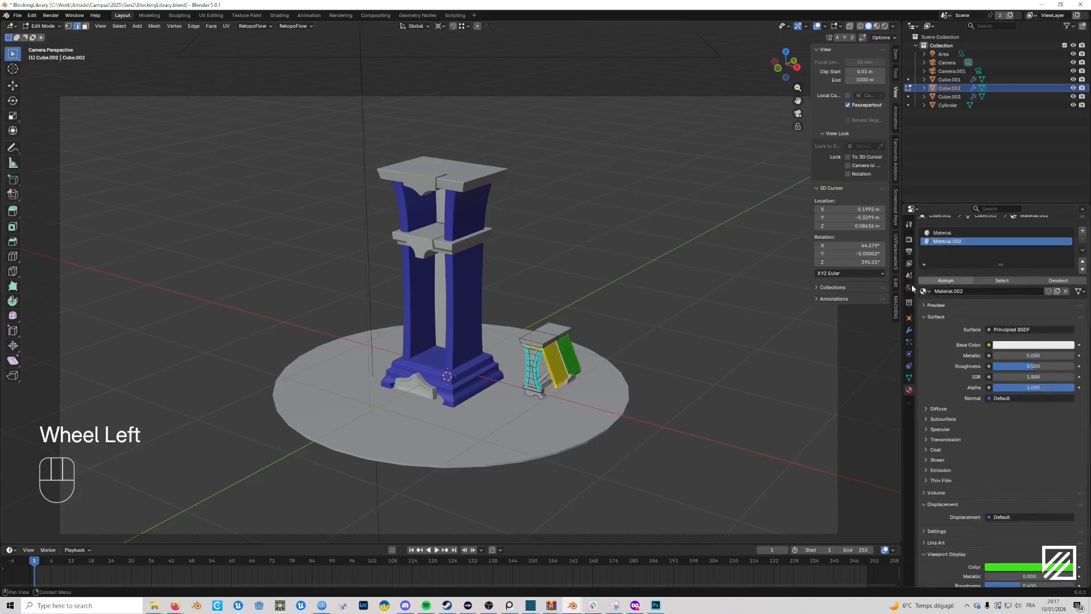
{"action": "key", "text": "Tab"}
Set the viewport lighting to Flat and hide the viewport overlays.
{"action": "left_click", "coordinate": [892, 26]}
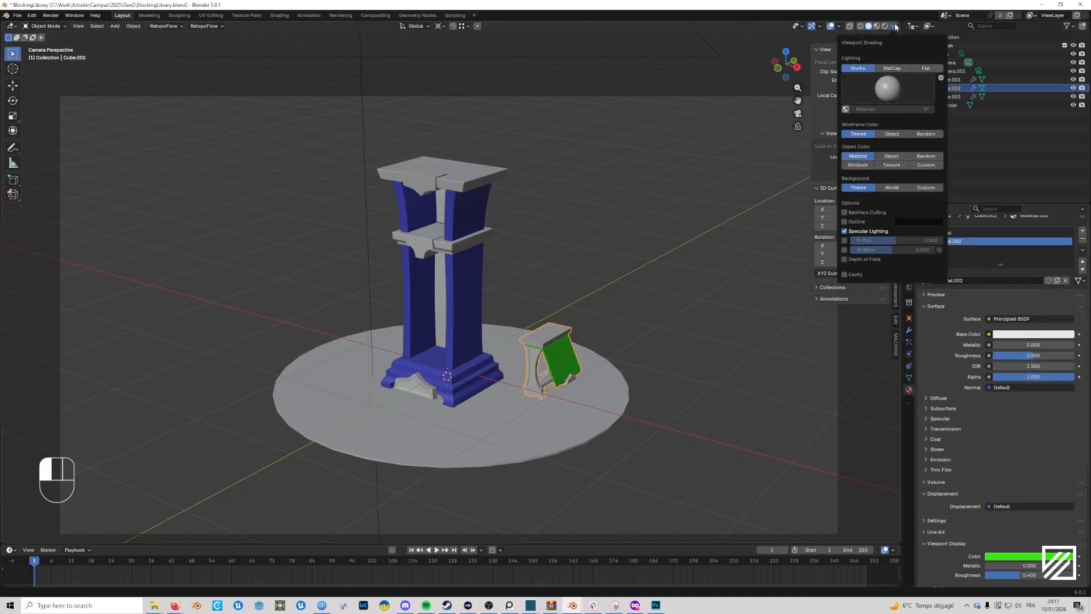
{"action": "left_click", "coordinate": [924, 67]}
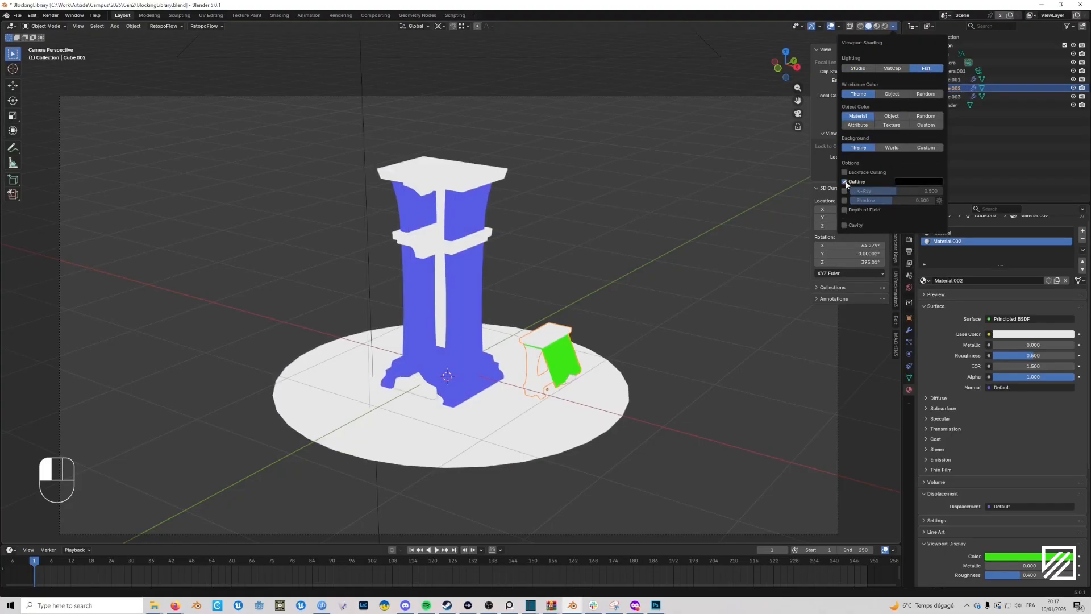
{"action": "left_click", "coordinate": [688, 41]}
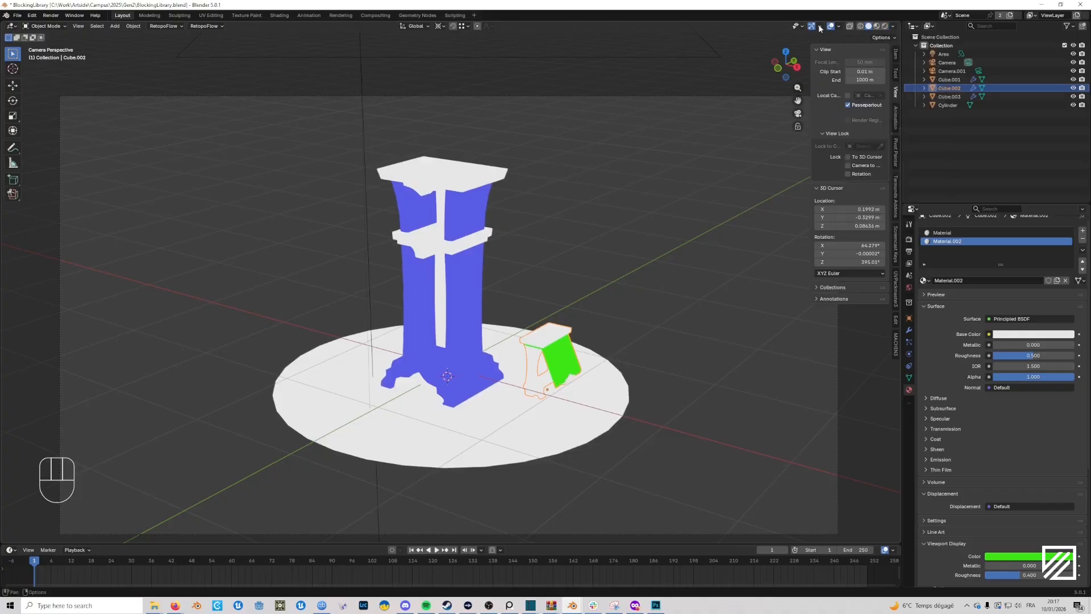
{"action": "left_click", "coordinate": [831, 26]}
Render a viewport preview of the flat material colours and save the image as ID.
{"action": "left_click_drag", "start_coordinate": [78, 26], "coordinate": [127, 193]}
{"action": "left_click_drag", "start_coordinate": [270, 102], "coordinate": [322, 91]}
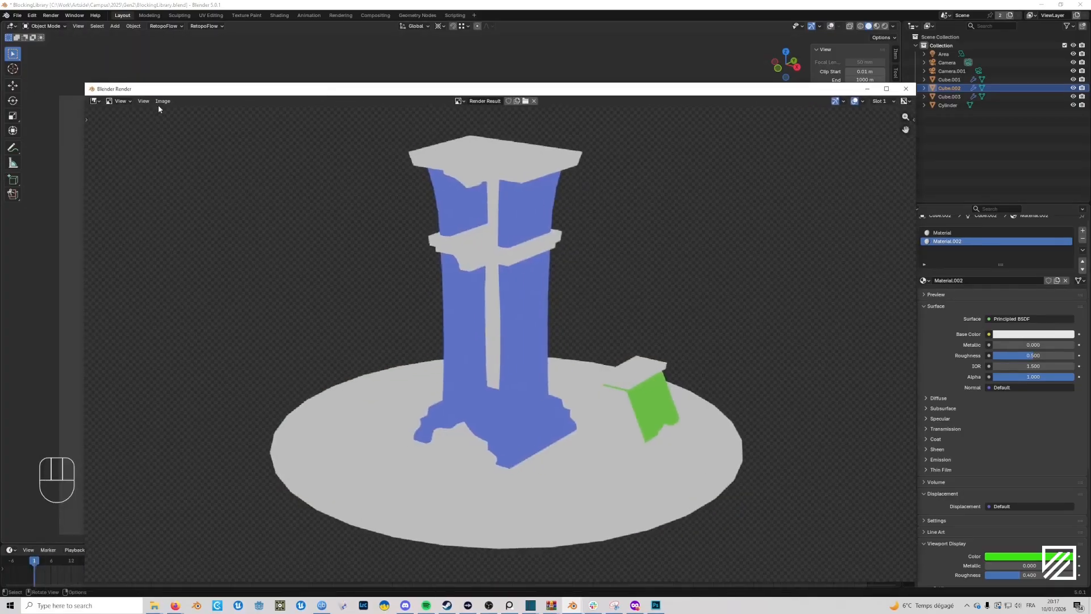
{"action": "left_click", "coordinate": [162, 100]}
{"action": "left_click", "coordinate": [185, 181]}
{"action": "left_click", "coordinate": [195, 569]}
{"action": "type", "text": "ID"}
{"action": "key", "text": "Return"}
{"action": "key", "text": "Return"}
Switch to Photoshop and place the combined render in the blank document as a linked smart object.
{"action": "left_click", "coordinate": [655, 605]}
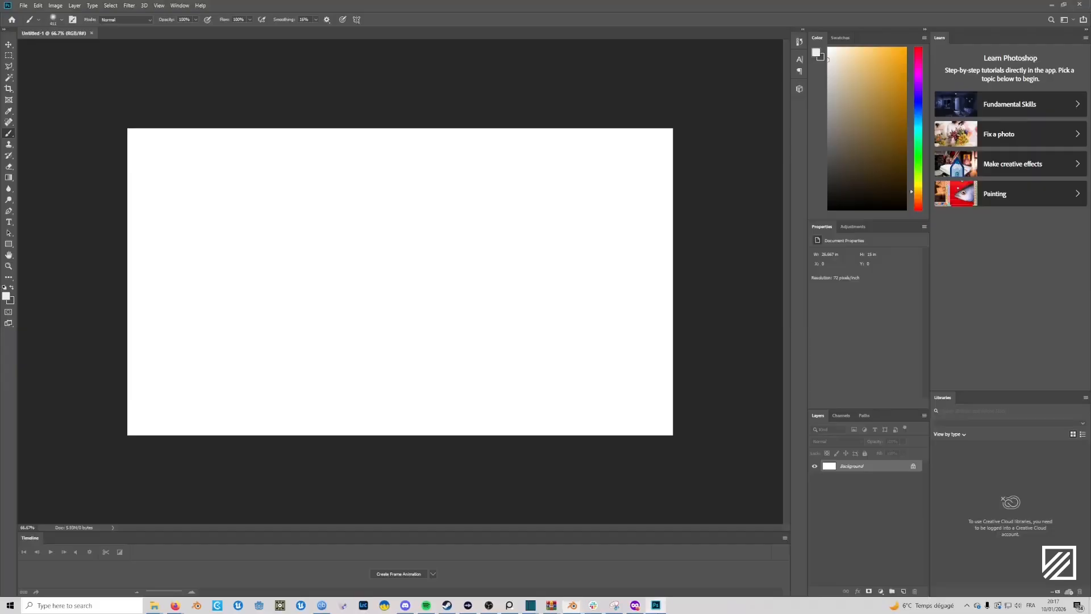
{"action": "left_click", "coordinate": [24, 5]}
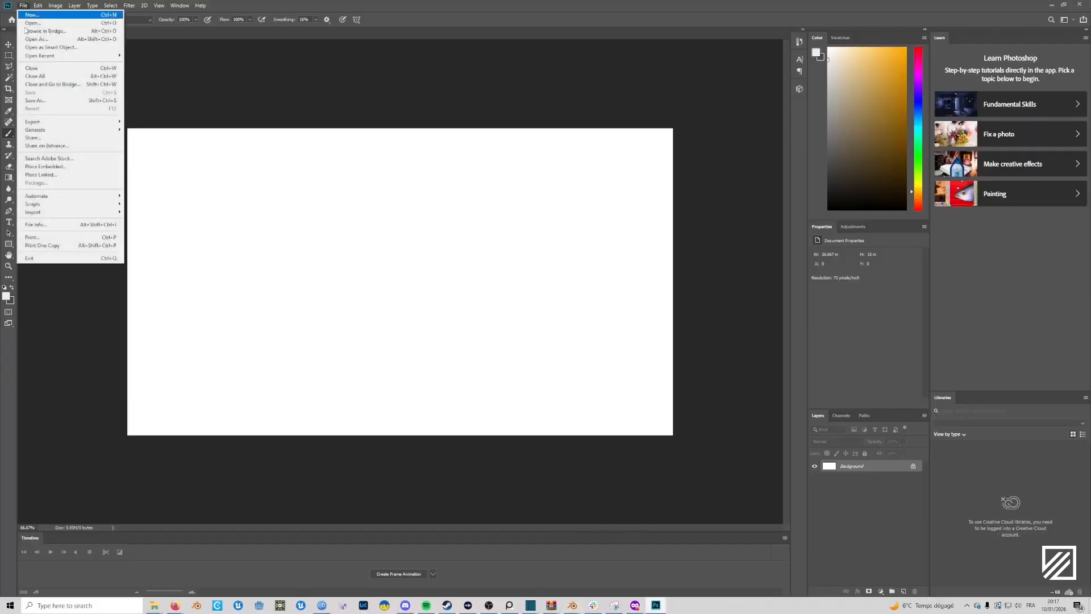
{"action": "left_click", "coordinate": [46, 167]}
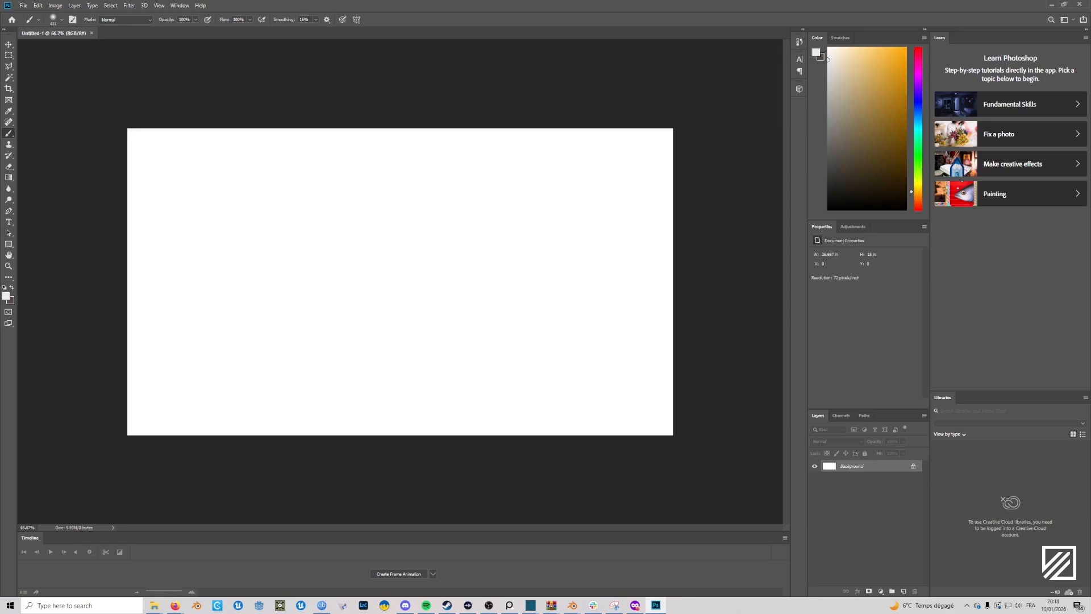
{"action": "key", "text": "Return"}
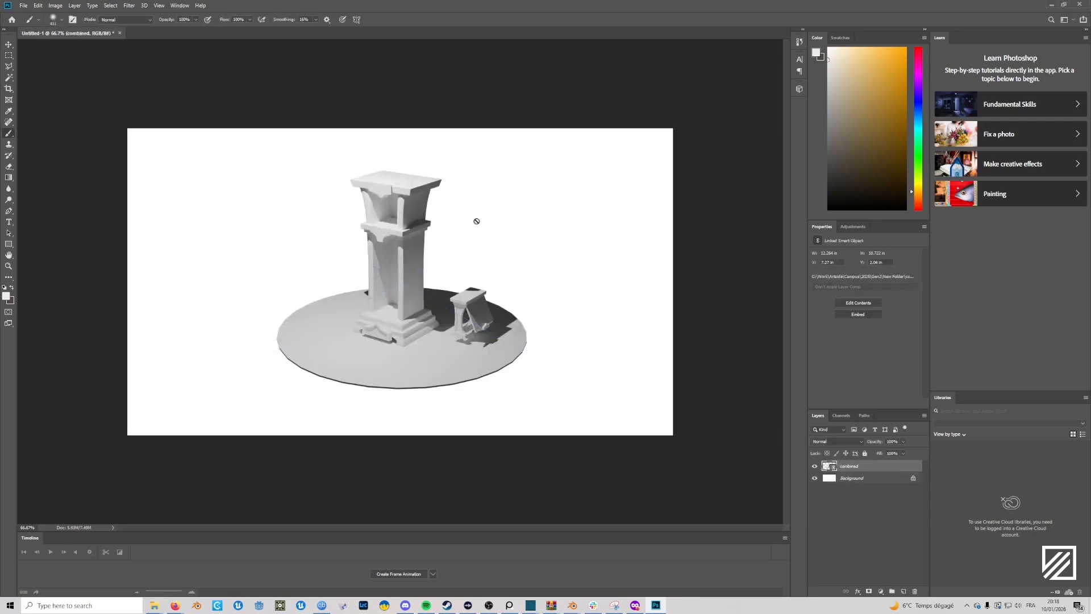
Load the combined layer's silhouette as a selection and add a Solid Color fill layer in light grey, #ebebeb.
{"action": "left_click", "coordinate": [829, 466], "text": "ctrl"}
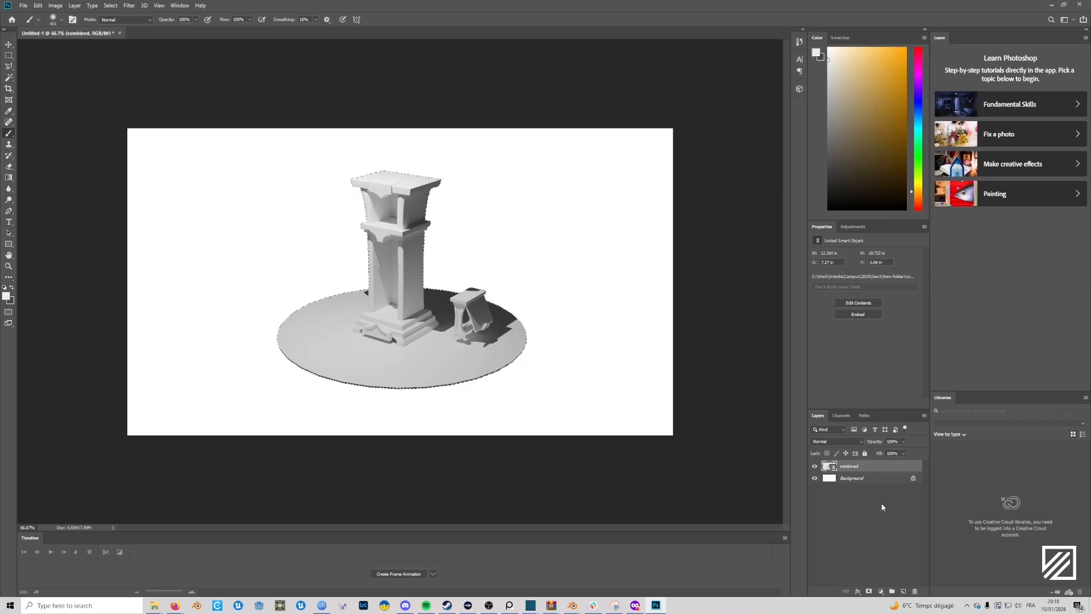
{"action": "left_click", "coordinate": [880, 591]}
{"action": "left_click", "coordinate": [907, 443]}
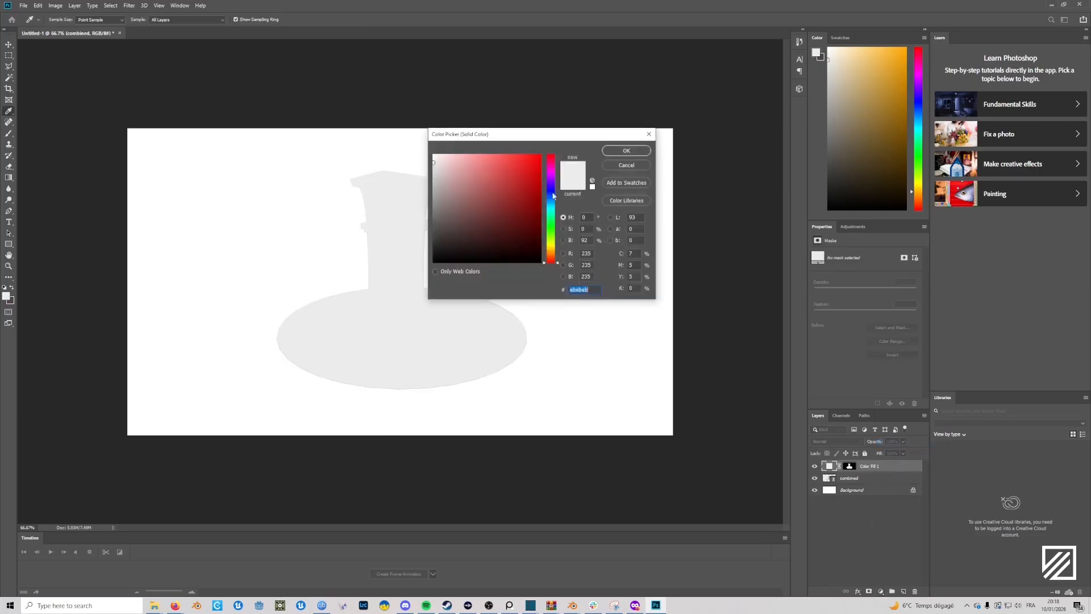
{"action": "left_click", "coordinate": [625, 151]}
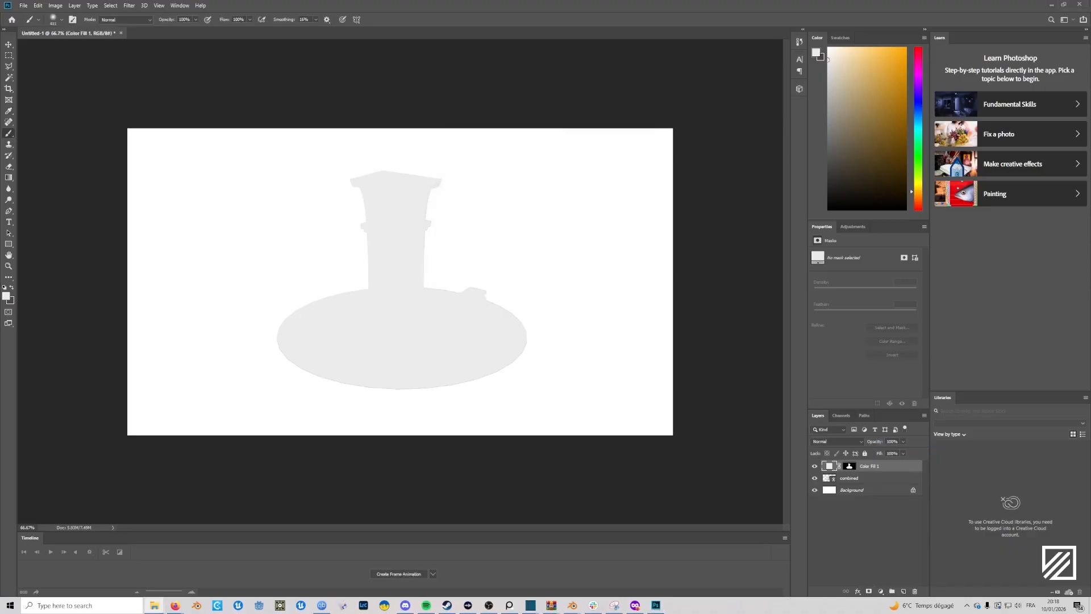
Place the shadow render in the document as a linked smart object.
{"action": "left_click", "coordinate": [21, 5]}
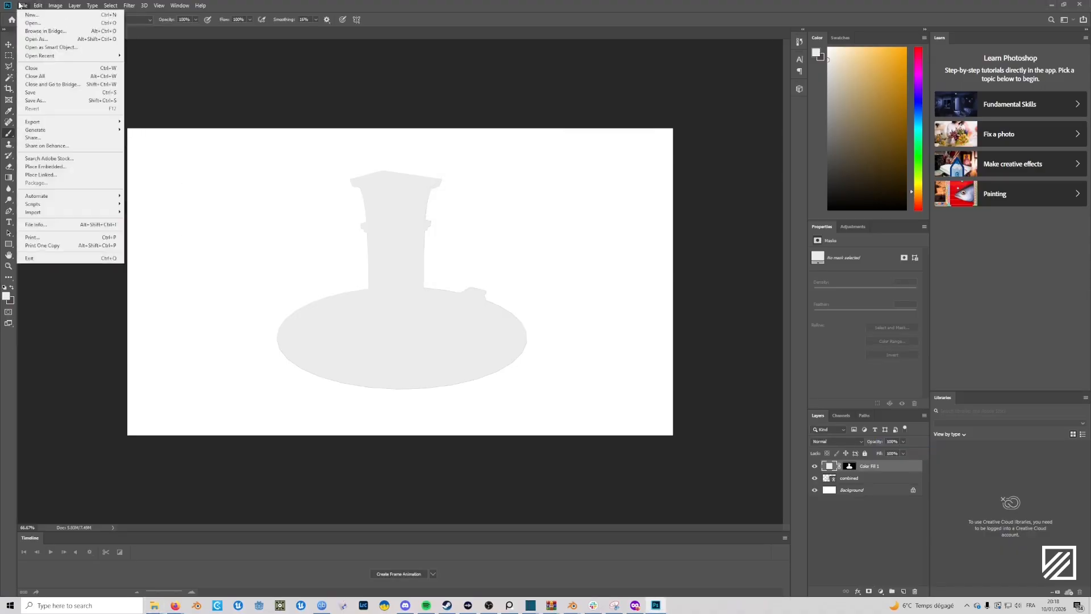
{"action": "left_click", "coordinate": [54, 174]}
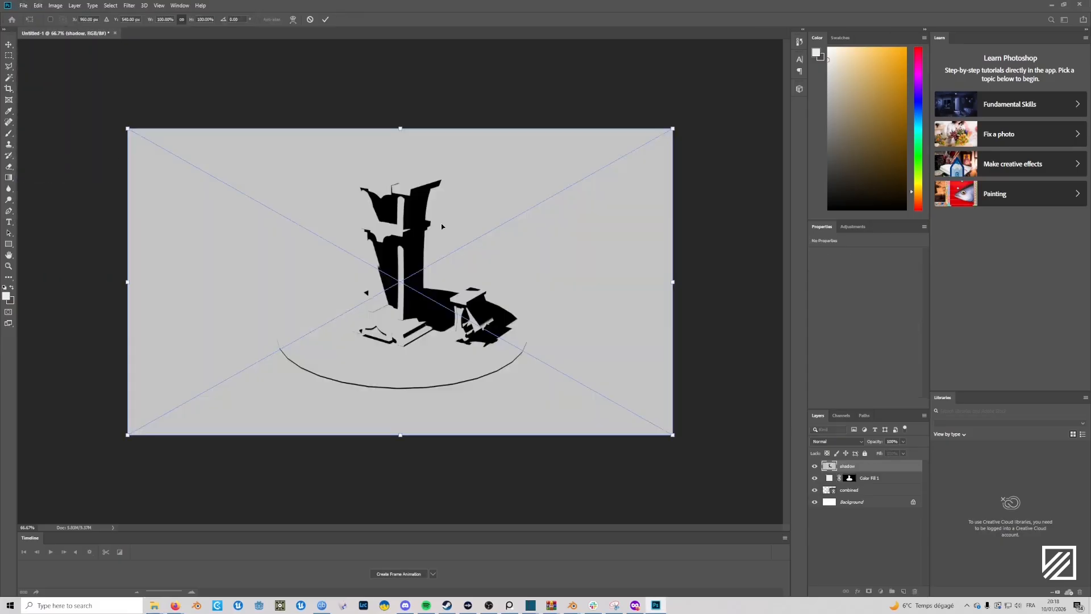
{"action": "key", "text": "Return"}
{"action": "key", "text": "b"}
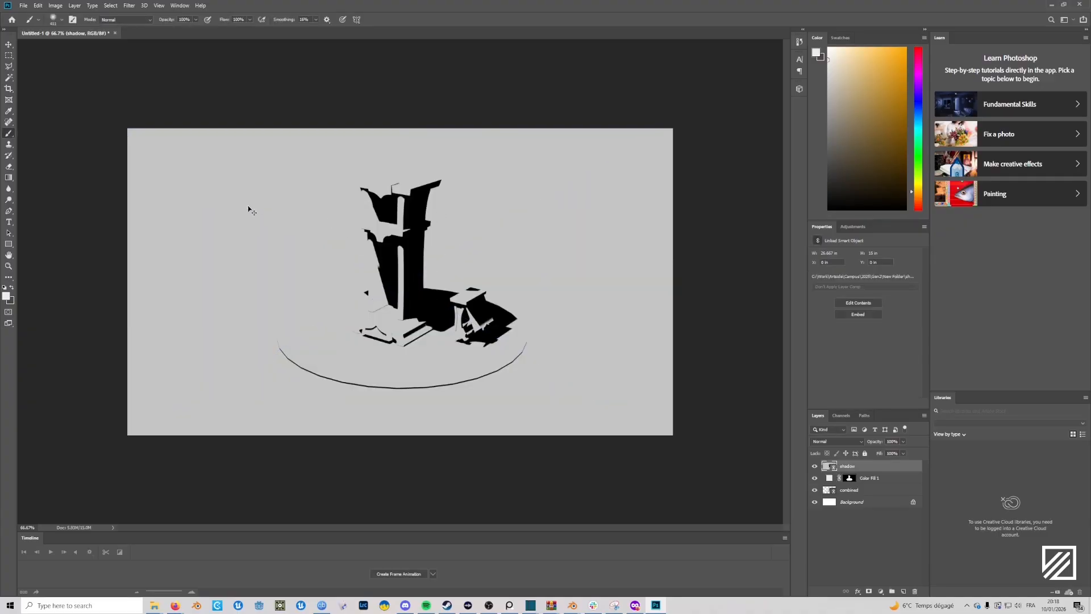
Brighten the shadow layer with Levels, lowering the white input level to about 197 so its light grey becomes white.
{"action": "key", "text": "ctrl+l"}
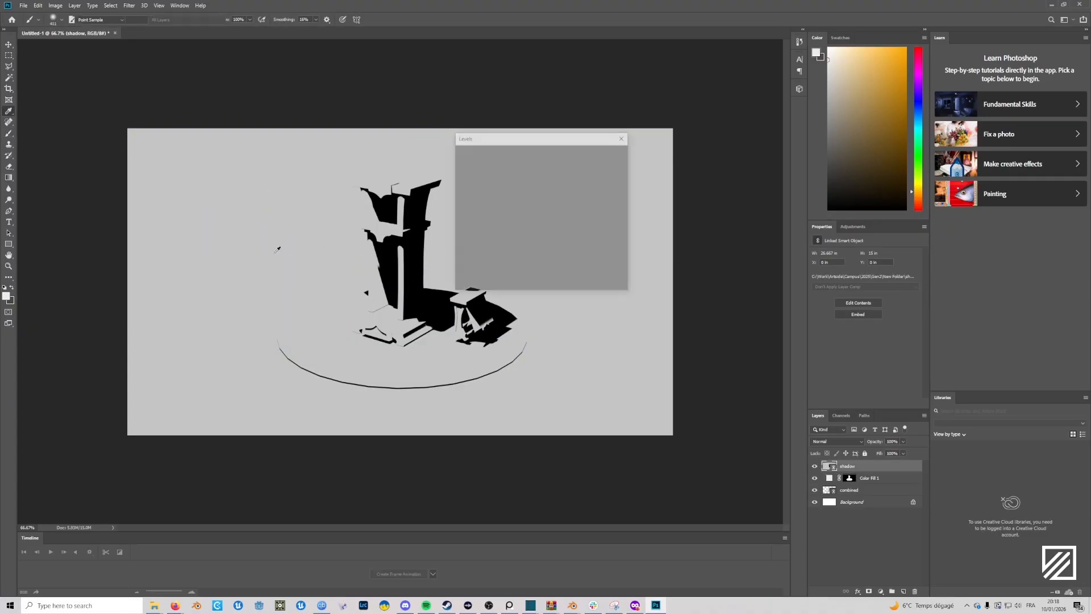
{"action": "left_click_drag", "start_coordinate": [572, 232], "coordinate": [548, 237]}
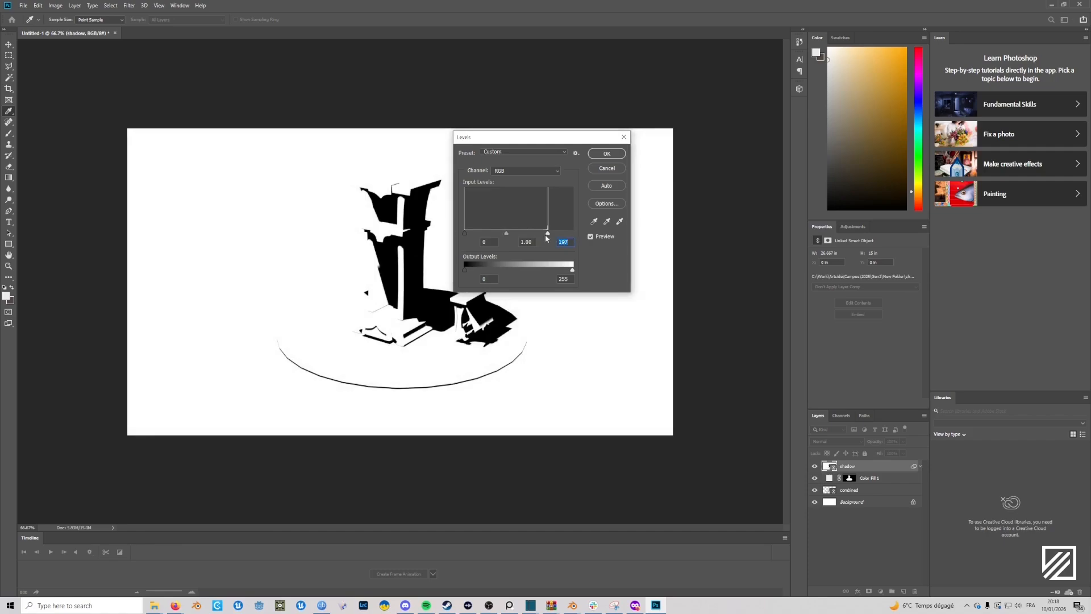
{"action": "left_click_drag", "start_coordinate": [549, 234], "coordinate": [548, 234]}
{"action": "left_click", "coordinate": [607, 153]}
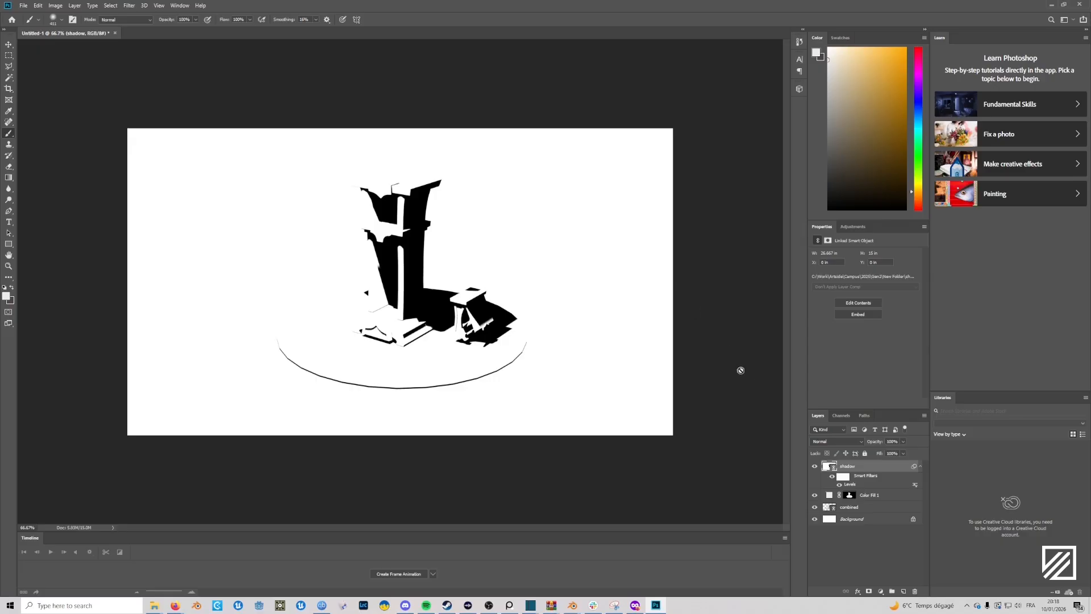
Add a Solid Color fill layer clipped to the shadow layer and set its colour to red, #c40101.
{"action": "left_click", "coordinate": [880, 592]}
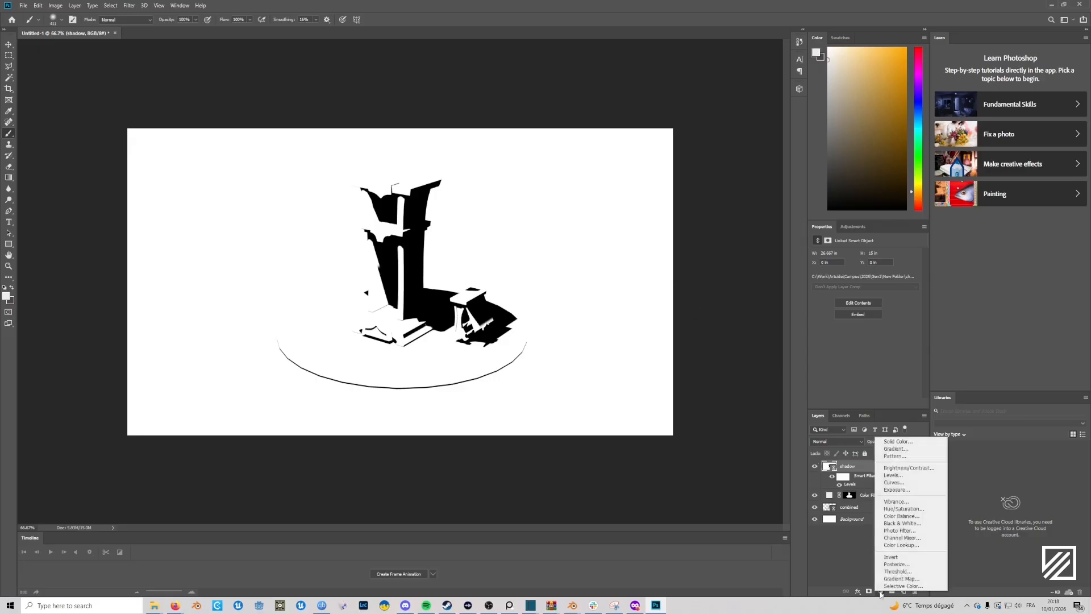
{"action": "left_click", "coordinate": [906, 442]}
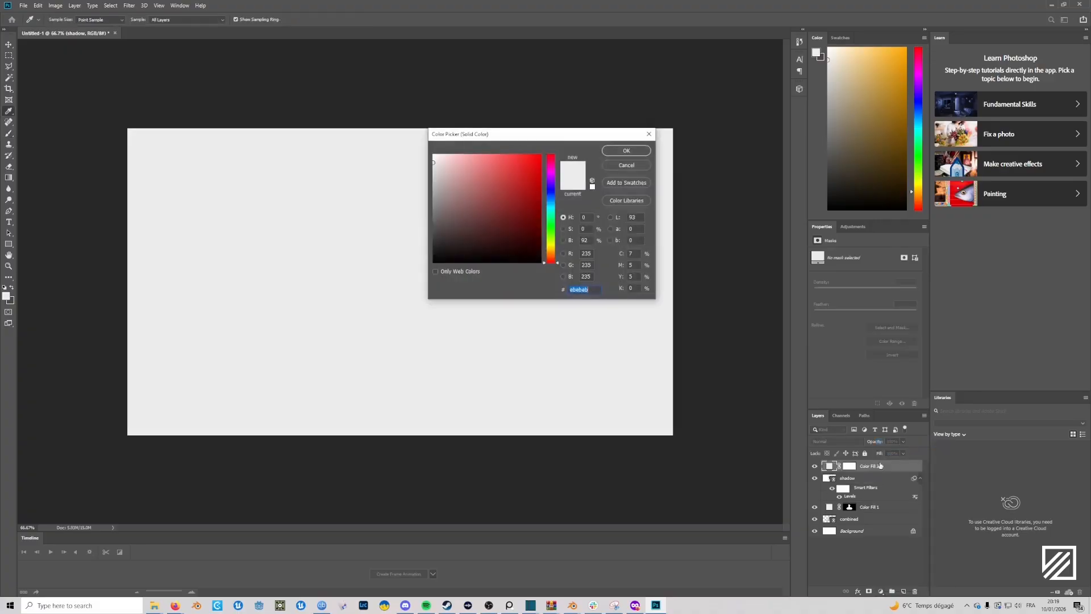
{"action": "left_click", "coordinate": [626, 150]}
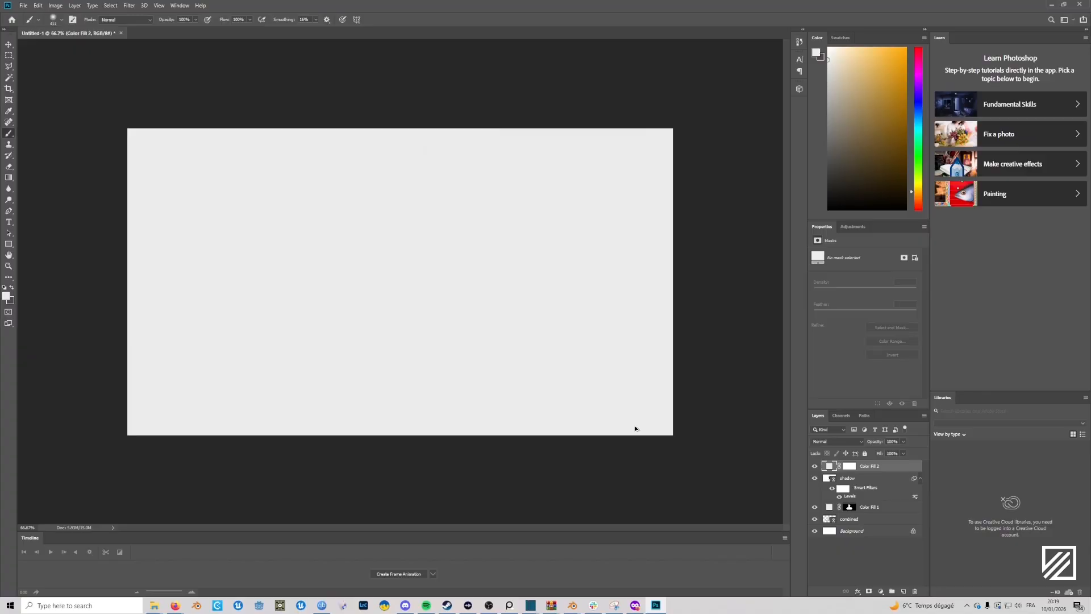
{"action": "left_click", "coordinate": [835, 442]}
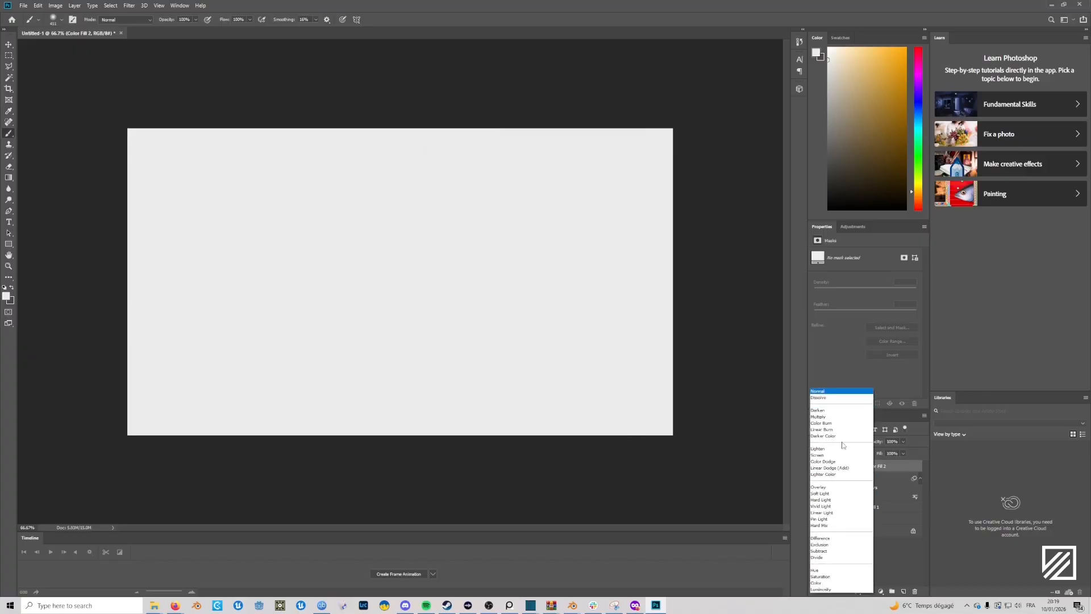
{"action": "left_click", "coordinate": [777, 451]}
{"action": "double_click", "coordinate": [836, 466]}
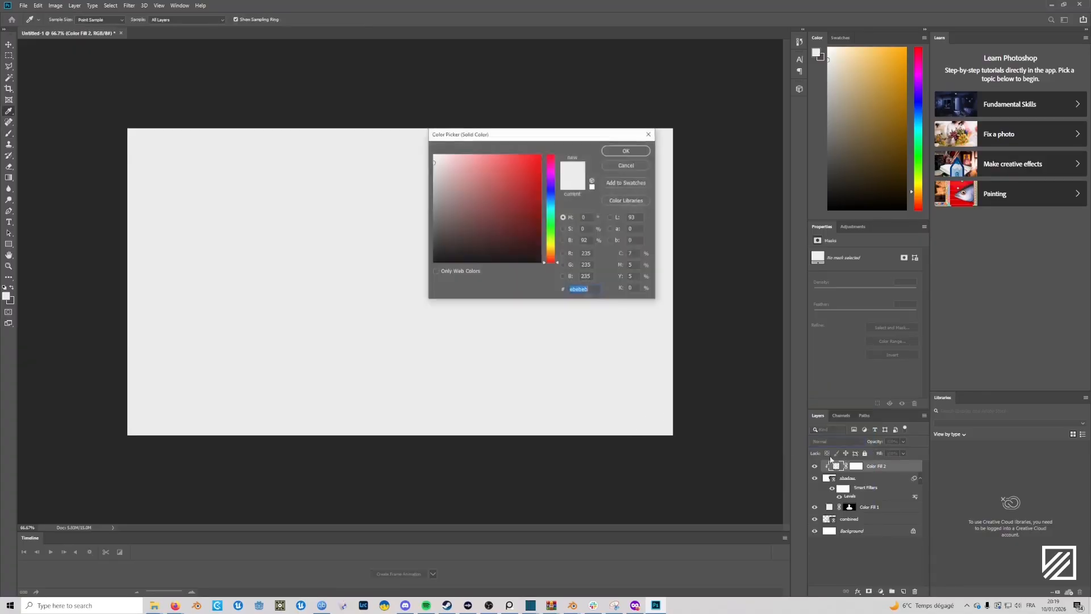
{"action": "type", "text": "c40101"}
{"action": "left_click", "coordinate": [624, 150]}
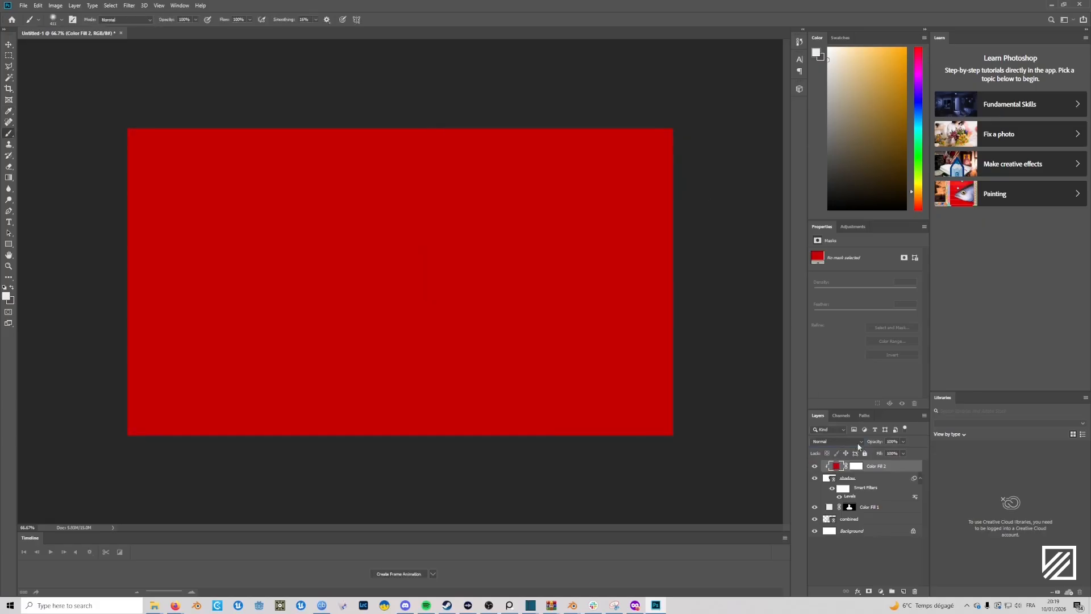
Try Color Burn on the clipped red fill and set the shadow layer's blend mode to Multiply.
{"action": "left_click", "coordinate": [848, 443]}
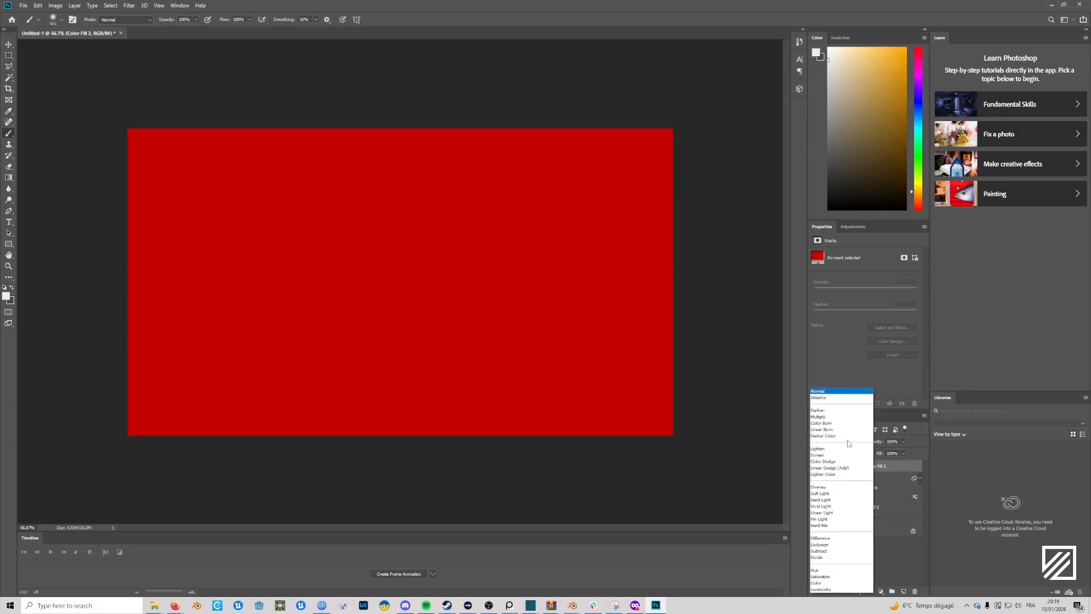
{"action": "left_click", "coordinate": [834, 423]}
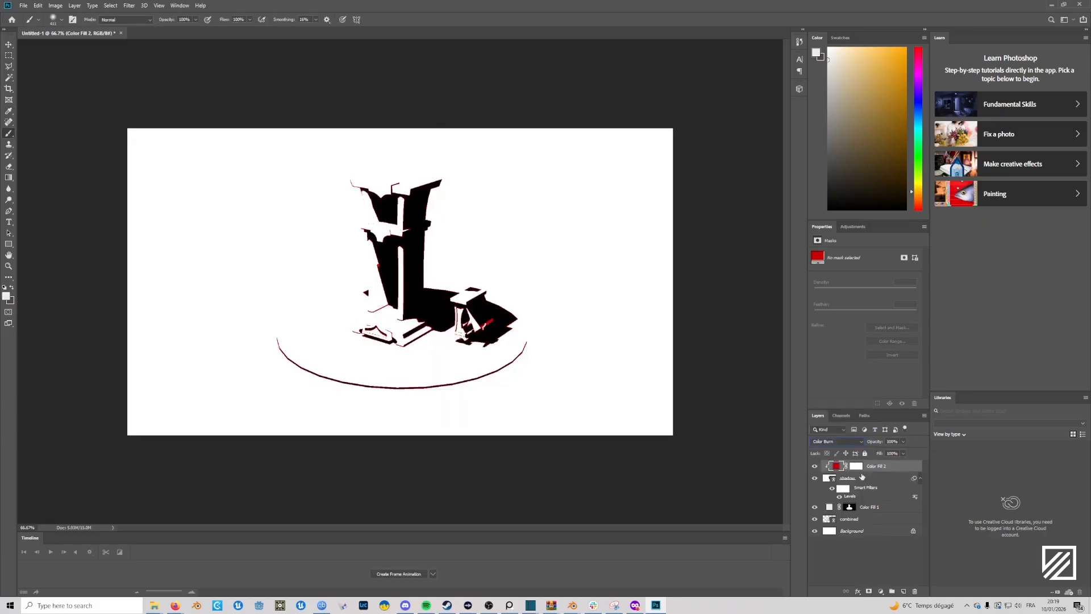
{"action": "left_click", "coordinate": [860, 478]}
{"action": "left_click", "coordinate": [838, 441]}
{"action": "left_click", "coordinate": [834, 419]}
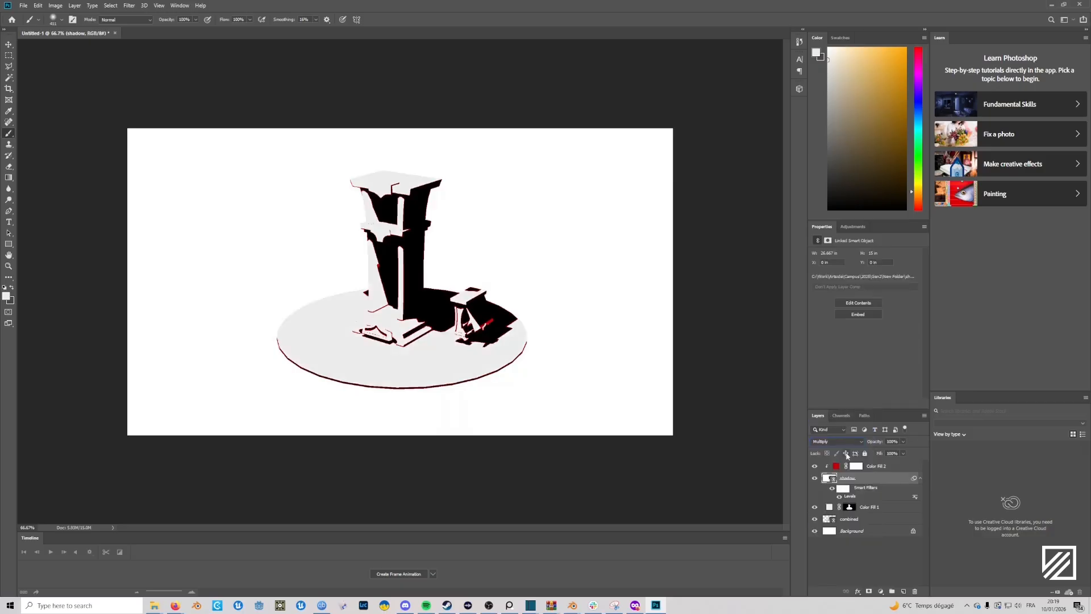
Set the clipped red fill layer's blend mode to Lighten and toggle its visibility to compare the shadows.
{"action": "left_click", "coordinate": [836, 466]}
{"action": "left_click", "coordinate": [836, 441]}
{"action": "left_click", "coordinate": [836, 442]}
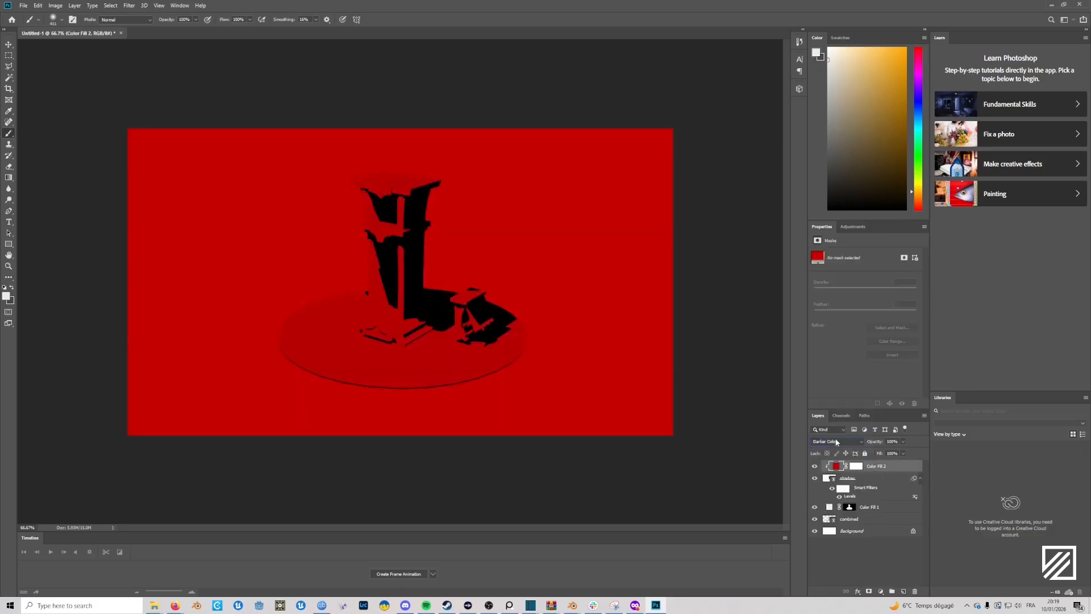
{"action": "scroll", "coordinate": [836, 442], "scroll_direction": "down", "scroll_amount": 1}
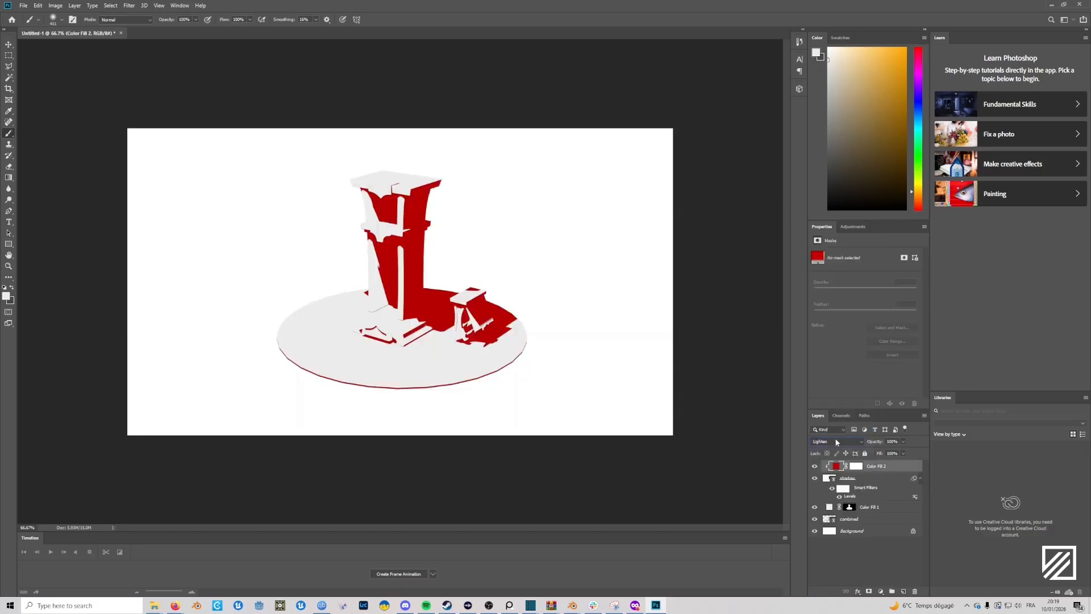
{"action": "left_click", "coordinate": [815, 467]}
{"action": "left_click", "coordinate": [816, 467]}
{"action": "left_click", "coordinate": [815, 467]}
{"action": "left_click", "coordinate": [815, 467]}
Change the clipped shadow fill's colour to a pale turquoise.
{"action": "double_click", "coordinate": [836, 466]}
{"action": "mouse_move", "coordinate": [512, 216]}
{"action": "left_mouse_down"}
{"action": "mouse_move", "coordinate": [488, 210]}
{"action": "mouse_move", "coordinate": [469, 138]}
{"action": "mouse_move", "coordinate": [478, 156]}
{"action": "left_mouse_up"}
{"action": "mouse_move", "coordinate": [551, 215]}
{"action": "left_mouse_down"}
{"action": "mouse_move", "coordinate": [557, 234]}
{"action": "mouse_move", "coordinate": [554, 220]}
{"action": "left_mouse_up"}
{"action": "mouse_move", "coordinate": [505, 182]}
{"action": "left_mouse_down"}
{"action": "mouse_move", "coordinate": [498, 192]}
{"action": "mouse_move", "coordinate": [493, 157]}
{"action": "mouse_move", "coordinate": [491, 182]}
{"action": "mouse_move", "coordinate": [469, 159]}
{"action": "left_mouse_up"}
{"action": "left_click", "coordinate": [551, 212]}
{"action": "left_click", "coordinate": [626, 151]}
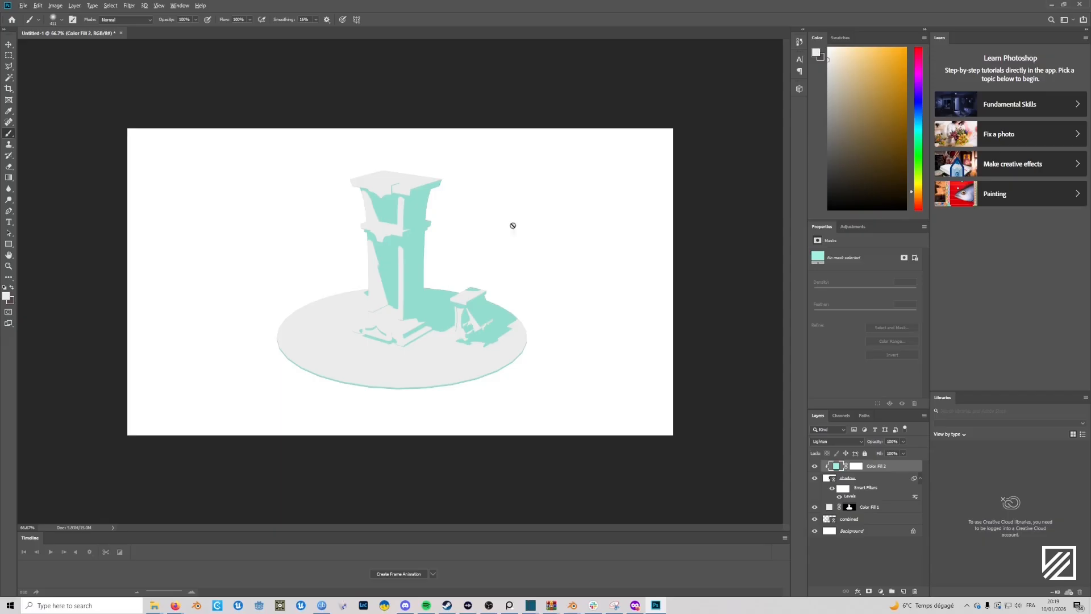
Place the AO render above the shadow fill as a linked smart object.
{"action": "left_click", "coordinate": [23, 6]}
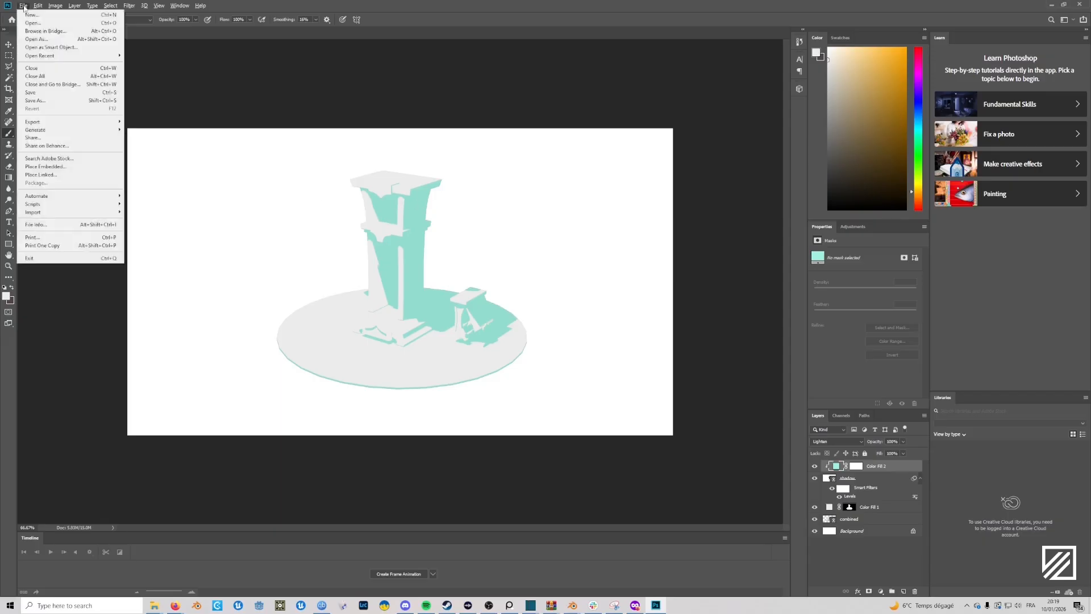
{"action": "left_click", "coordinate": [37, 177]}
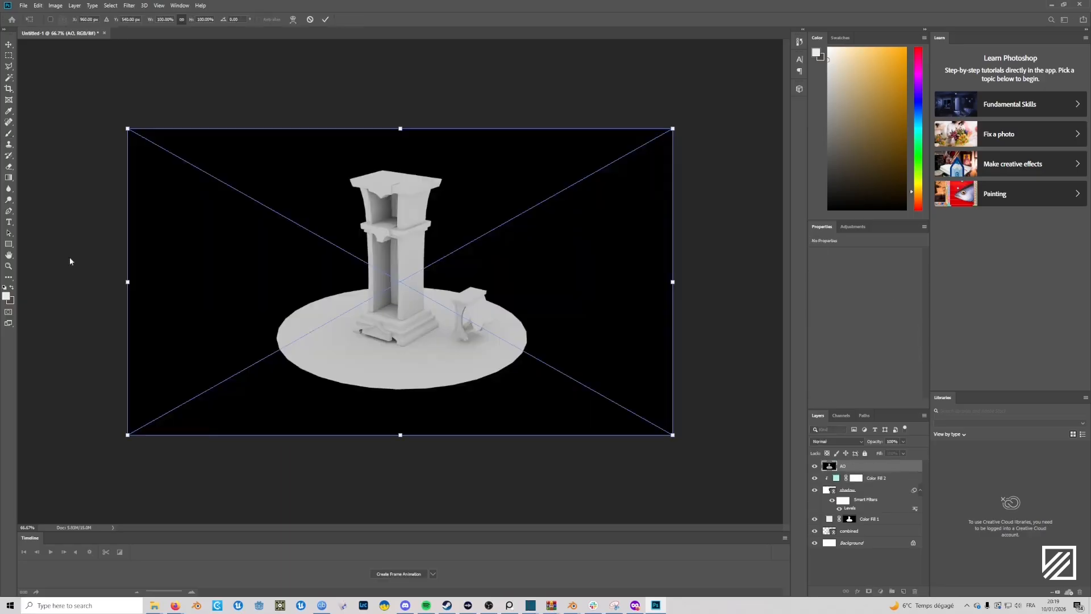
{"action": "key", "text": "Return"}
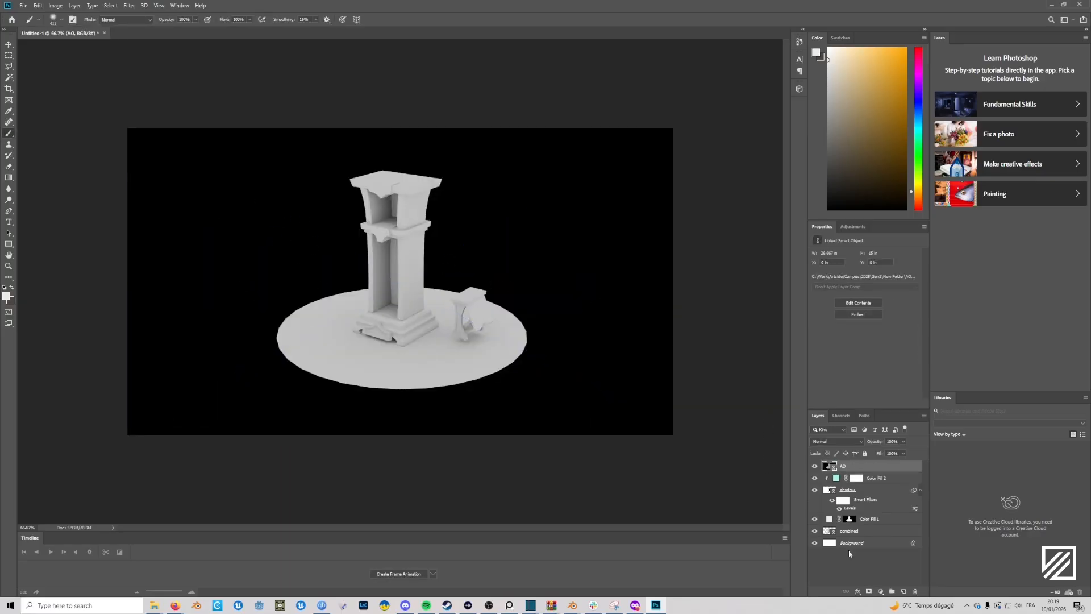
Load the combined layer's silhouette as a selection, group all layers above the Background, and mask the group with it.
{"action": "left_click", "coordinate": [829, 534], "text": "ctrl"}
{"action": "left_click", "coordinate": [830, 534], "text": "shift"}
{"action": "left_click", "coordinate": [887, 591]}
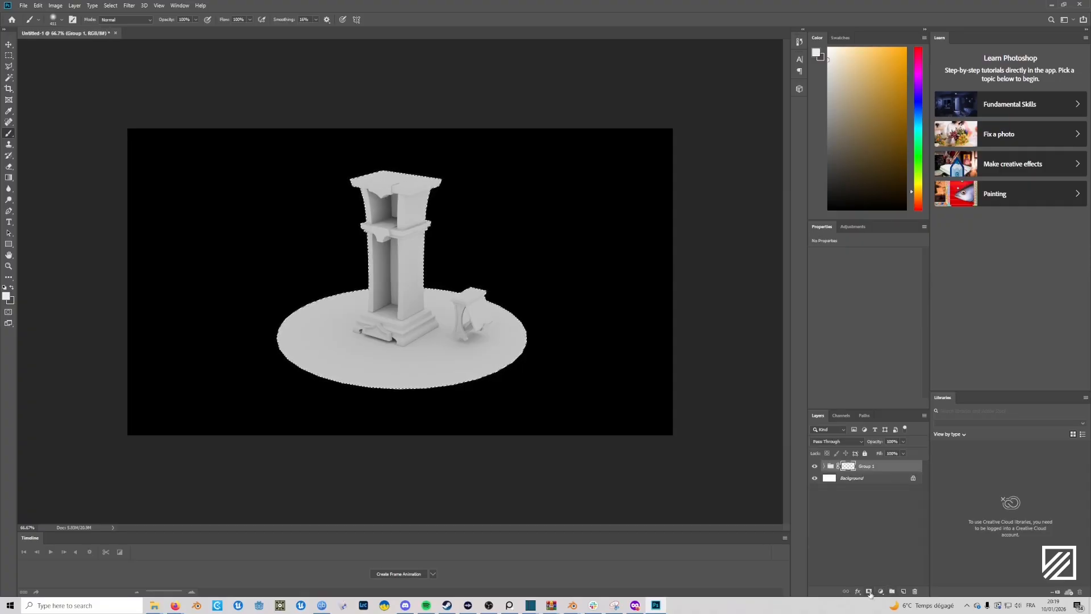
{"action": "left_click", "coordinate": [869, 591]}
Set the blend mode of the AO layer inside the masked group to Multiply.
{"action": "left_click", "coordinate": [823, 465]}
{"action": "left_click", "coordinate": [852, 481]}
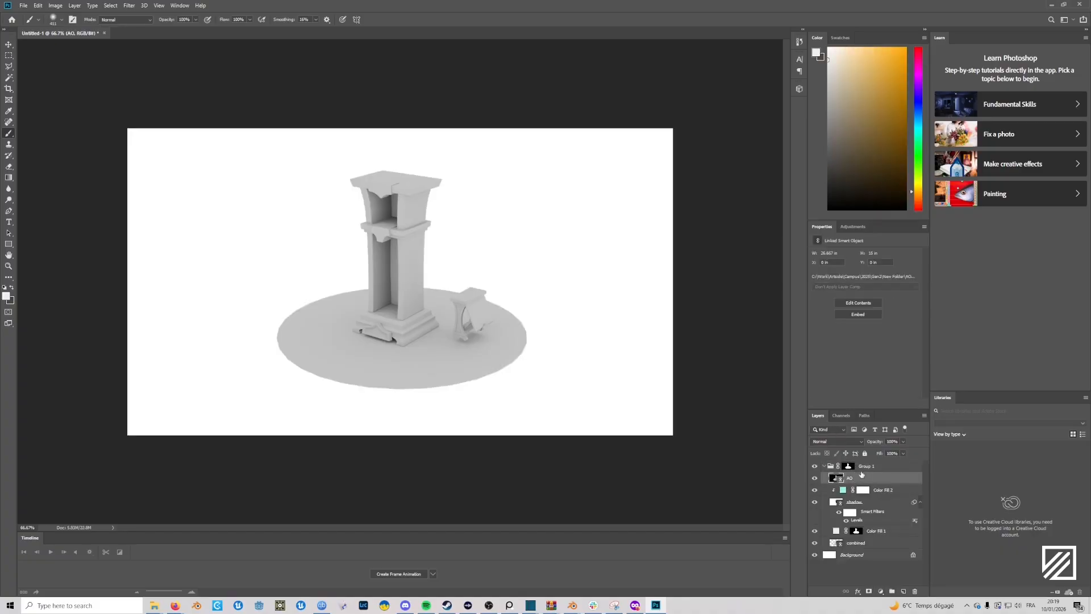
{"action": "left_click", "coordinate": [838, 441]}
{"action": "left_click", "coordinate": [823, 421]}
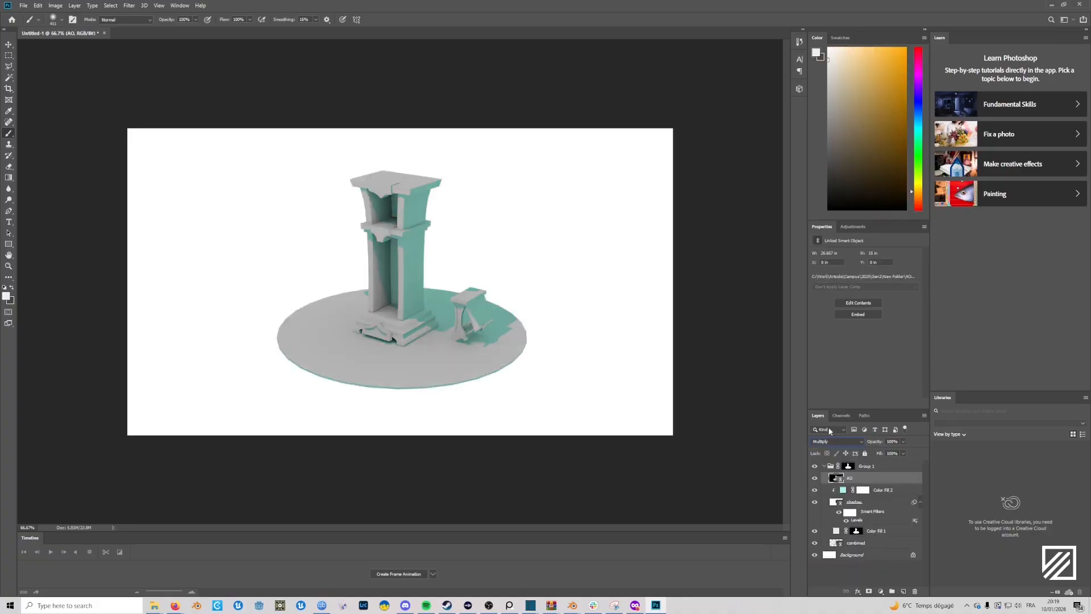
Duplicate the turquoise fill layer above the AO layer and clip the copy to AO.
{"action": "left_click", "coordinate": [880, 492]}
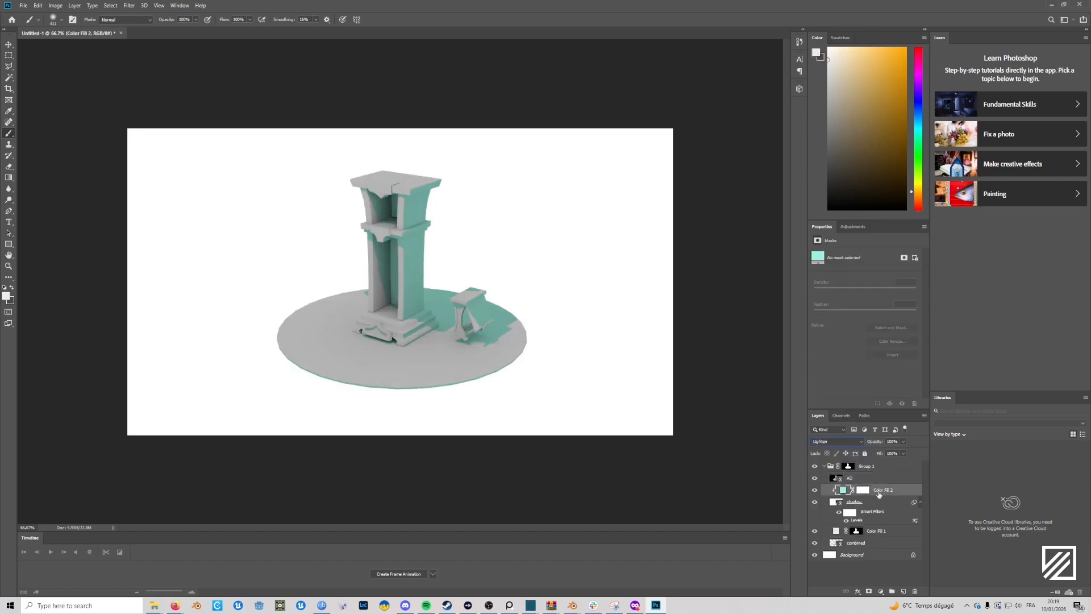
{"action": "left_click_drag", "start_coordinate": [878, 493], "coordinate": [883, 478], "text": "alt"}
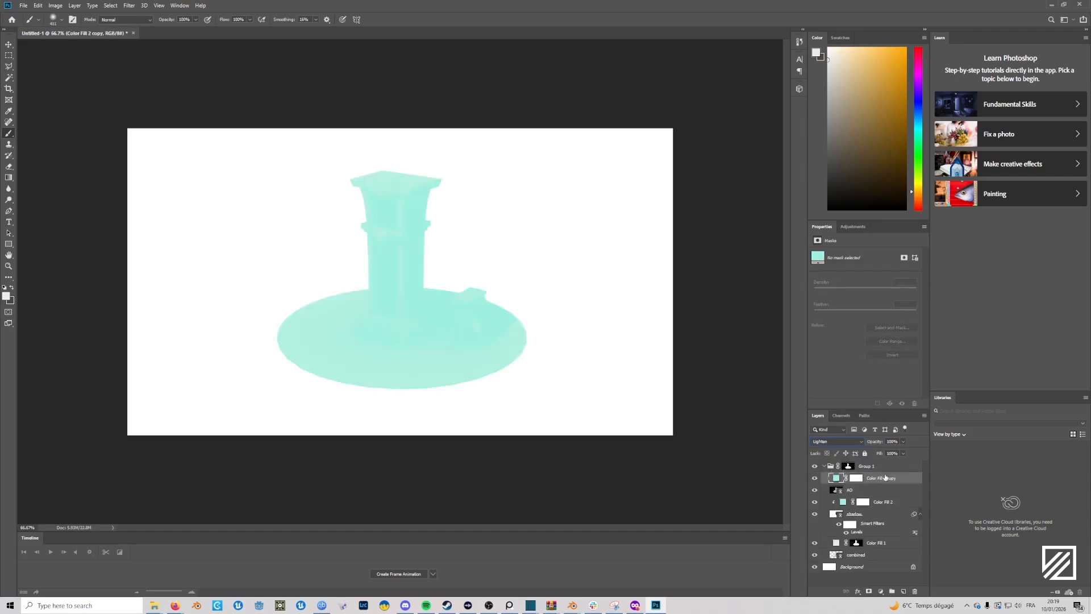
{"action": "key", "text": "ctrl+alt+g"}
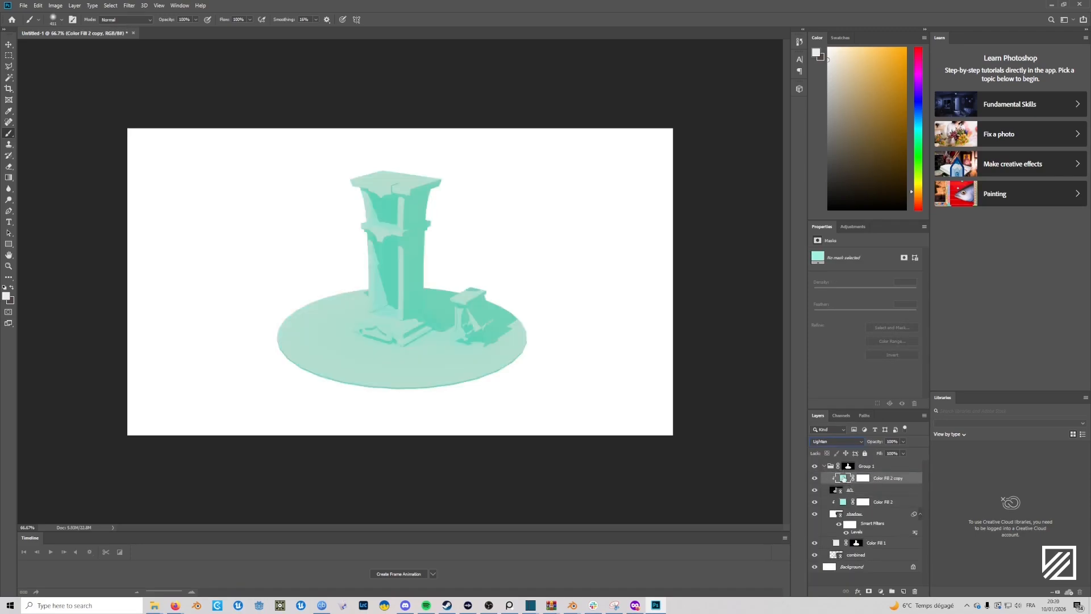
Set the colour of the fill copy clipped to AO to dark red, #8a0600.
{"action": "double_click", "coordinate": [843, 478]}
{"action": "left_click", "coordinate": [532, 203]}
{"action": "mouse_move", "coordinate": [531, 204]}
{"action": "left_mouse_down"}
{"action": "mouse_move", "coordinate": [530, 190]}
{"action": "mouse_move", "coordinate": [542, 204]}
{"action": "left_mouse_up"}
{"action": "left_click", "coordinate": [552, 261]}
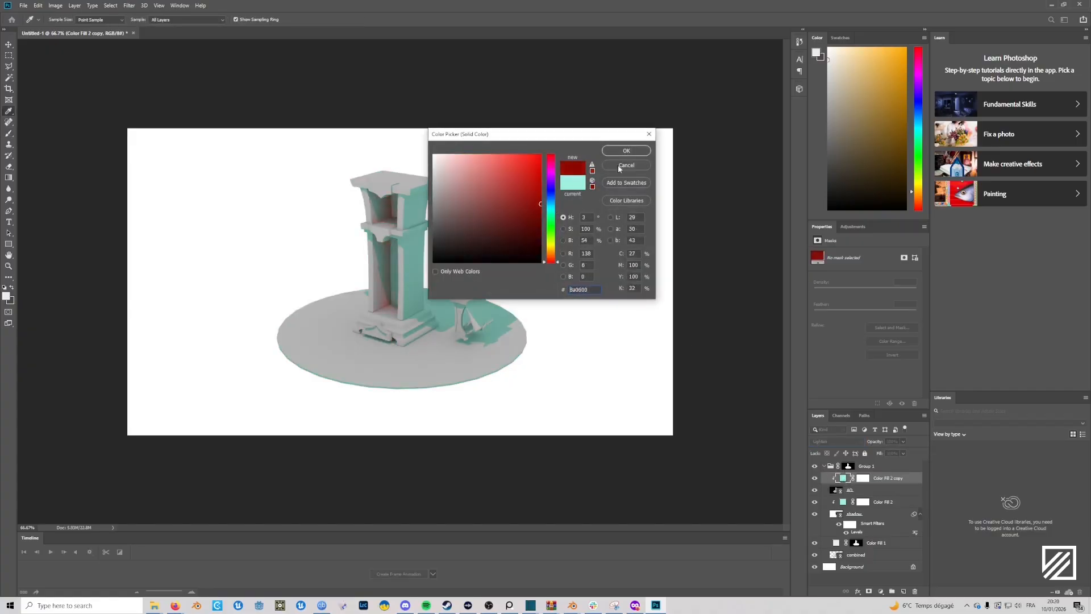
{"action": "key", "text": "Return"}
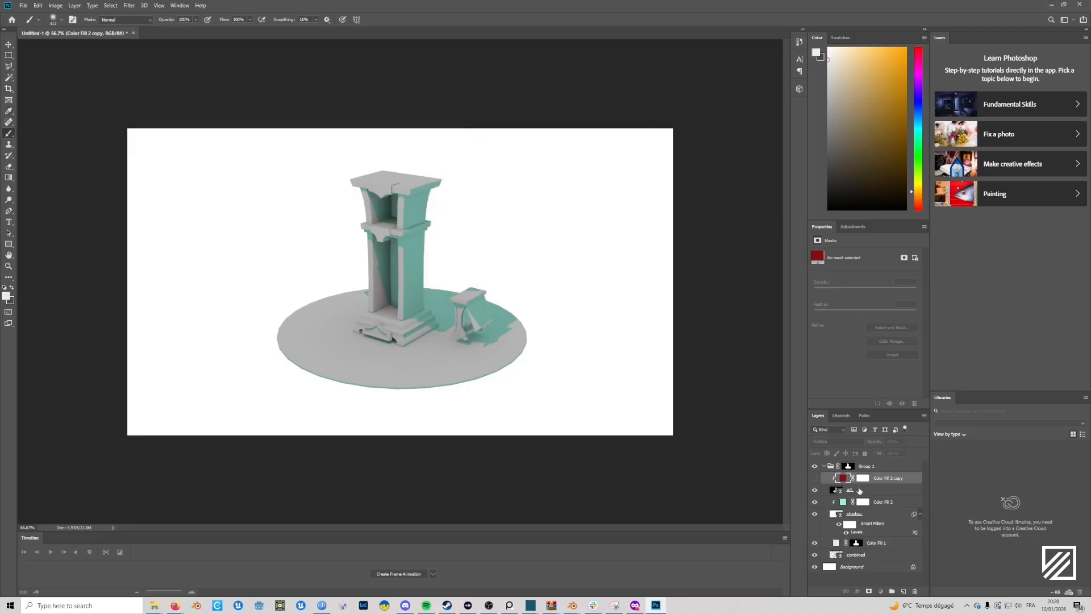
Switch the AO layer's blend mode to Normal and brighten it with Levels by lowering the white input level.
{"action": "left_click", "coordinate": [853, 489]}
{"action": "left_click", "coordinate": [835, 441]}
{"action": "left_click", "coordinate": [818, 392]}
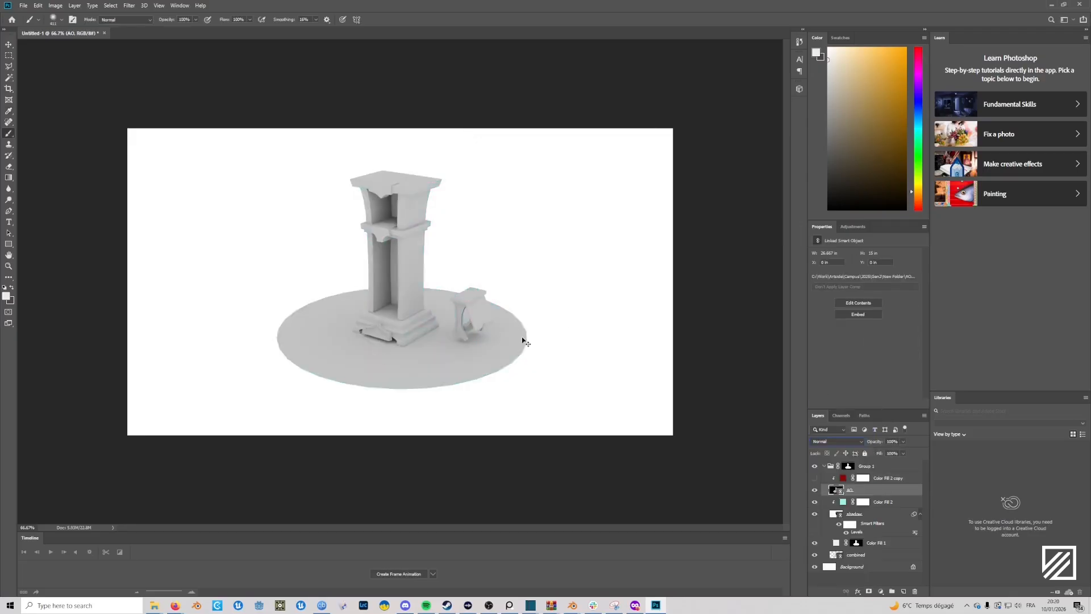
{"action": "key", "text": "ctrl+l"}
{"action": "left_click_drag", "start_coordinate": [573, 235], "coordinate": [547, 236]}
{"action": "left_click", "coordinate": [604, 155]}
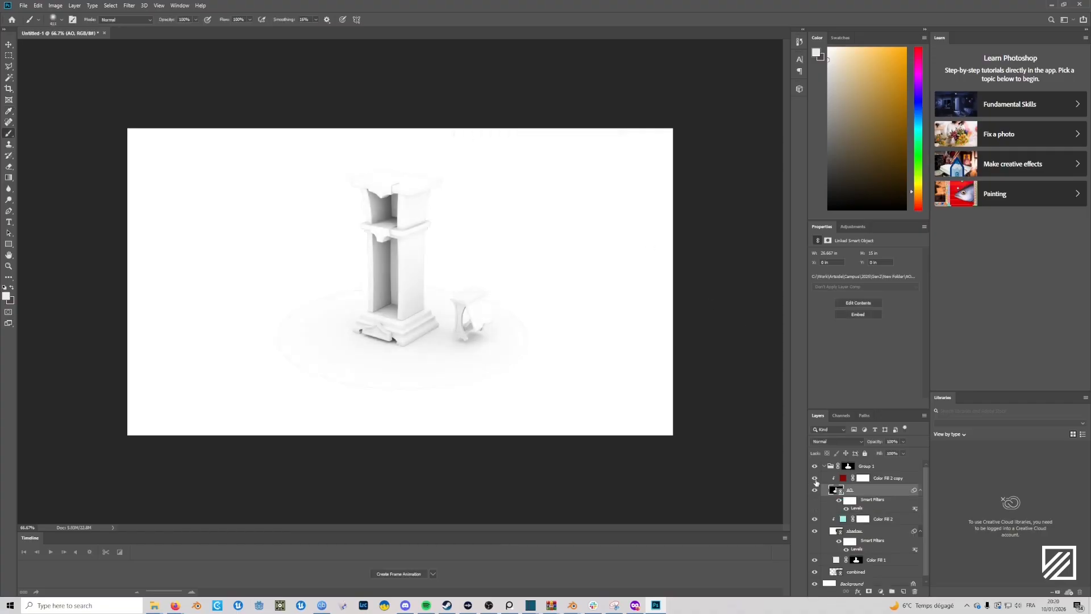
Set the colour of the fill clipped to the AO layer to teal blue, #138d9f.
{"action": "double_click", "coordinate": [843, 480]}
{"action": "mouse_move", "coordinate": [505, 234]}
{"action": "left_mouse_down"}
{"action": "mouse_move", "coordinate": [497, 194]}
{"action": "mouse_move", "coordinate": [508, 174]}
{"action": "mouse_move", "coordinate": [531, 169]}
{"action": "mouse_move", "coordinate": [500, 171]}
{"action": "mouse_move", "coordinate": [541, 250]}
{"action": "mouse_move", "coordinate": [541, 184]}
{"action": "left_mouse_up"}
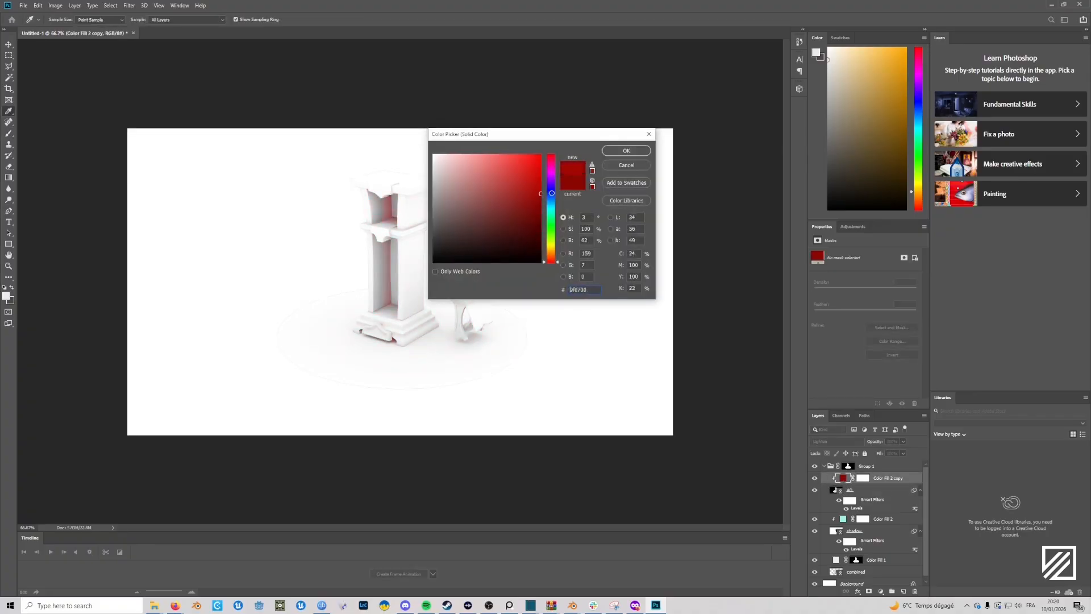
{"action": "mouse_move", "coordinate": [551, 260]}
{"action": "left_mouse_down"}
{"action": "mouse_move", "coordinate": [554, 198]}
{"action": "mouse_move", "coordinate": [557, 213]}
{"action": "mouse_move", "coordinate": [474, 215]}
{"action": "mouse_move", "coordinate": [528, 195]}
{"action": "left_mouse_up"}
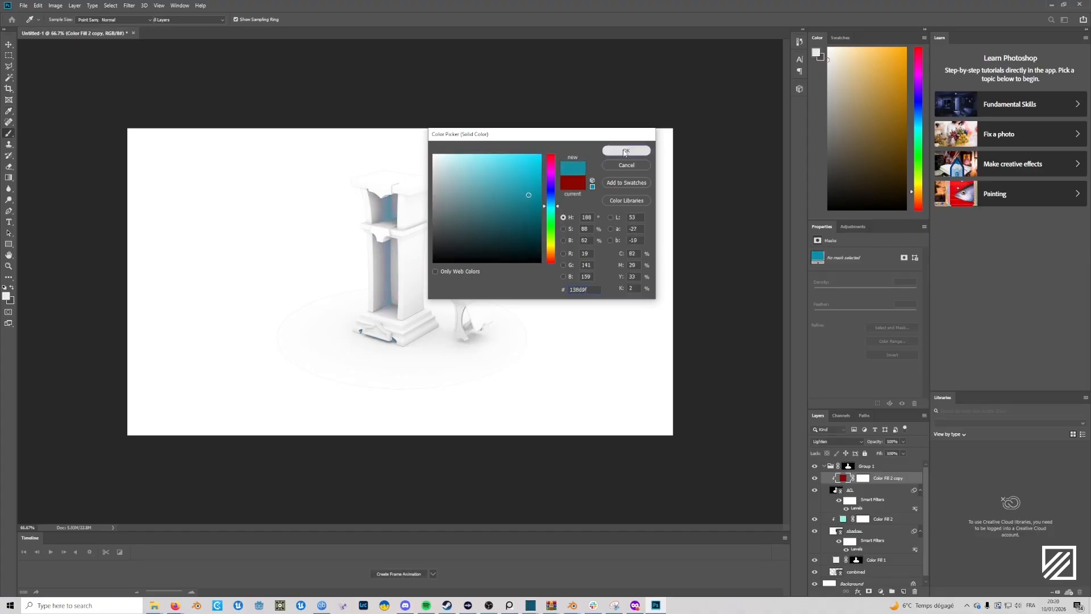
{"action": "left_click", "coordinate": [626, 151]}
Return the brightened AO layer to the Multiply blend mode.
{"action": "left_click", "coordinate": [865, 491]}
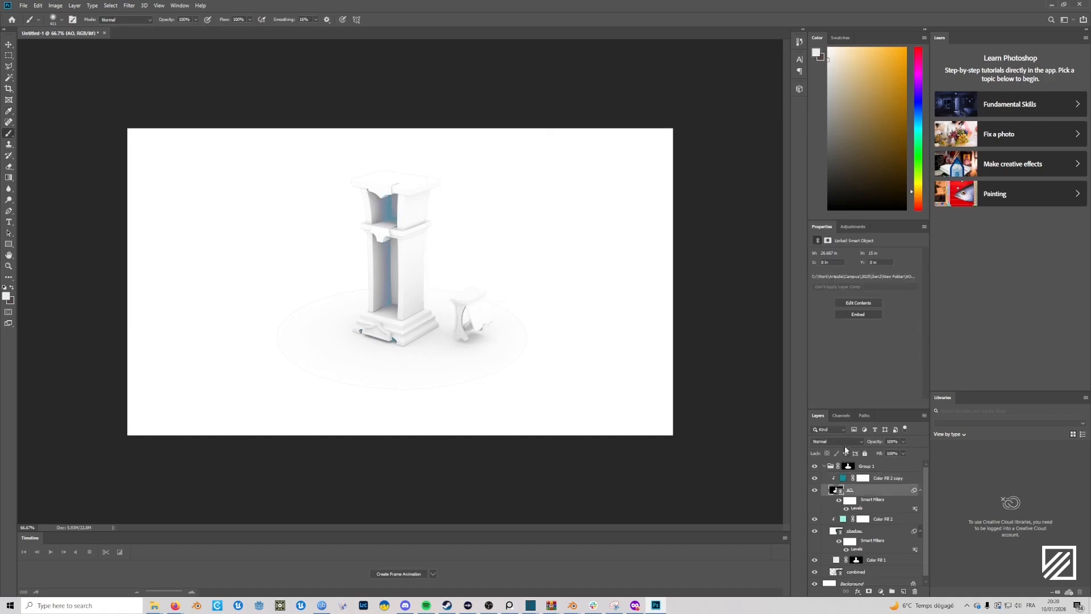
{"action": "left_click", "coordinate": [843, 442]}
{"action": "left_click", "coordinate": [823, 414]}
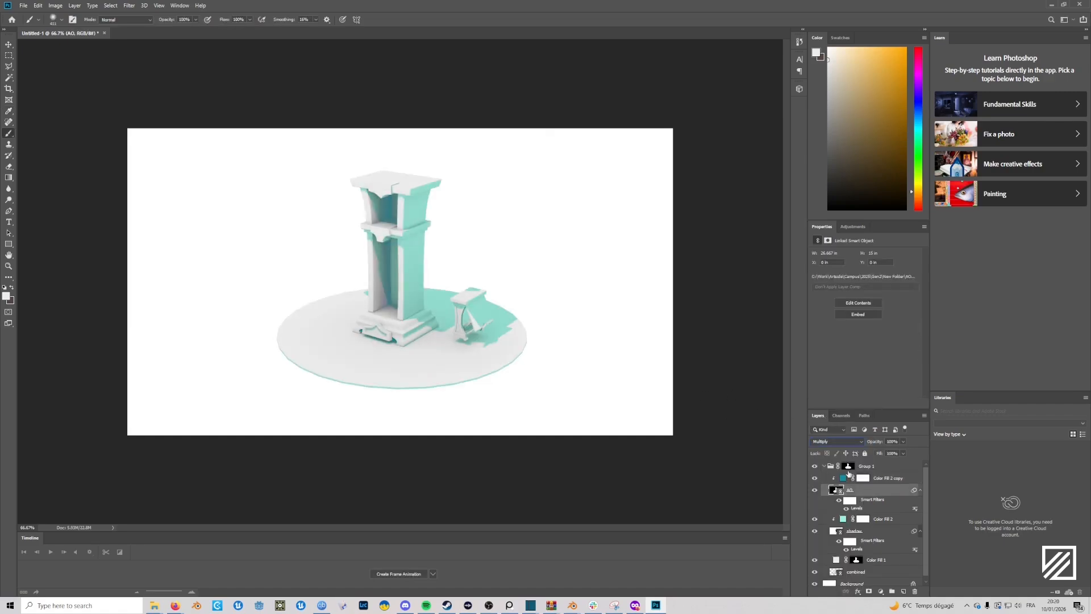
Compare the image with and without the Color Fill 2 copy layer and darken its colour to deep teal, #004a55.
{"action": "left_click", "coordinate": [815, 479]}
{"action": "left_click", "coordinate": [815, 479]}
{"action": "left_click", "coordinate": [815, 479]}
{"action": "left_click", "coordinate": [814, 479]}
{"action": "double_click", "coordinate": [842, 479]}
{"action": "mouse_move", "coordinate": [531, 216]}
{"action": "left_mouse_down"}
{"action": "mouse_move", "coordinate": [541, 233]}
{"action": "mouse_move", "coordinate": [543, 225]}
{"action": "left_mouse_up"}
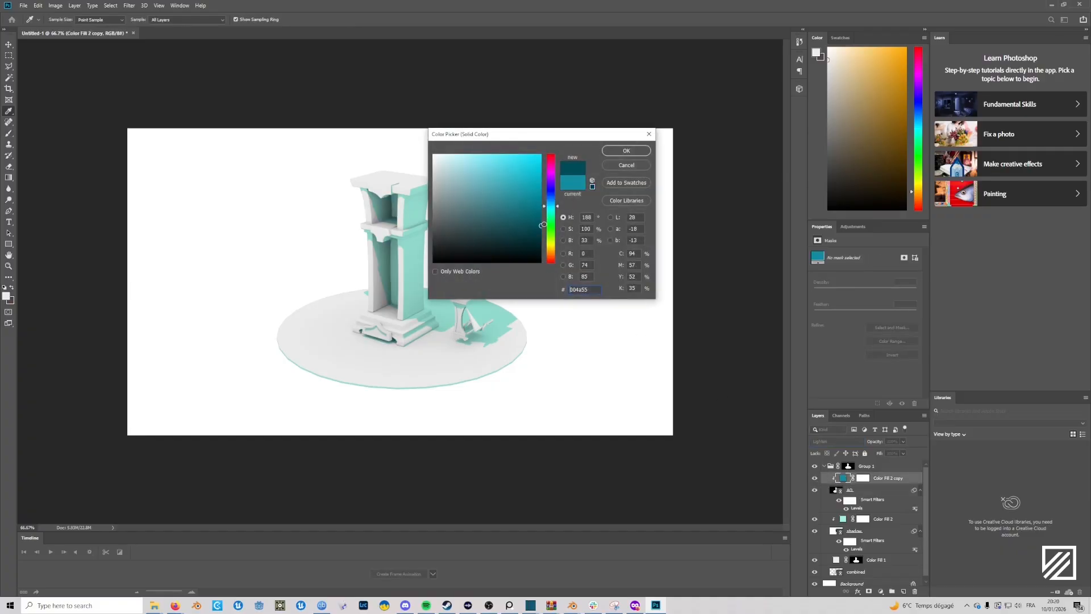
{"action": "left_click", "coordinate": [626, 151]}
{"action": "key", "text": "b"}
Compare the composite with the AO layer shown and hidden, examining the shading on the pillar.
{"action": "left_click", "coordinate": [813, 490]}
{"action": "left_click", "coordinate": [814, 491]}
{"action": "left_click", "coordinate": [813, 491]}
{"action": "left_click", "coordinate": [813, 491]}
{"action": "left_click", "coordinate": [813, 490]}
{"action": "left_click", "coordinate": [813, 491]}
{"action": "left_click", "coordinate": [813, 490]}
{"action": "left_click", "coordinate": [813, 491]}
{"action": "scroll", "coordinate": [445, 262], "scroll_direction": "up", "scroll_amount": 3, "text": "alt"}
{"action": "scroll", "coordinate": [445, 262], "scroll_direction": "down", "scroll_amount": 1, "text": "alt"}
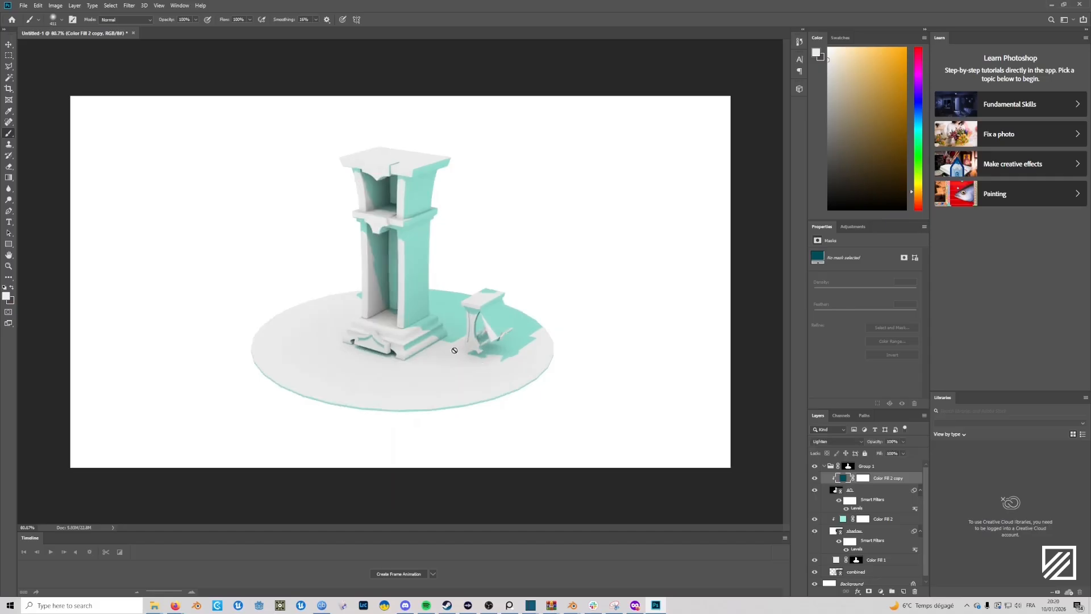
{"action": "scroll", "coordinate": [452, 333], "scroll_direction": "down", "scroll_amount": 2, "text": "alt"}
{"action": "scroll", "coordinate": [419, 282], "scroll_direction": "up", "scroll_amount": 2, "text": "alt"}
Hide Color Fill 2 copy, set the AO layer to Normal and load the RGB channel's brightness as a selection.
{"action": "left_click", "coordinate": [814, 478]}
{"action": "left_click", "coordinate": [834, 490]}
{"action": "left_click", "coordinate": [836, 442]}
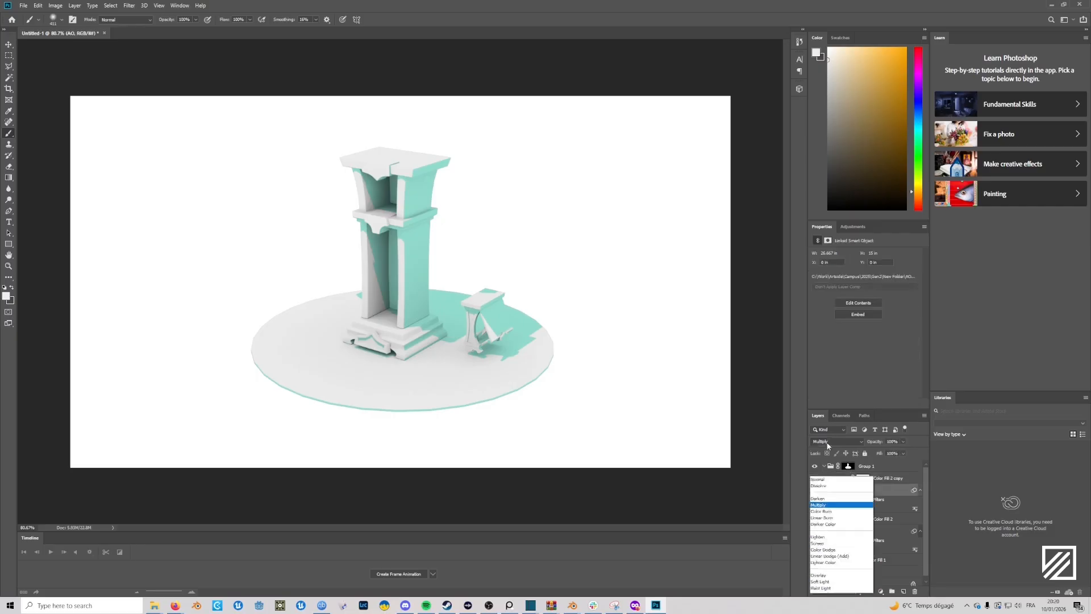
{"action": "left_click", "coordinate": [832, 451]}
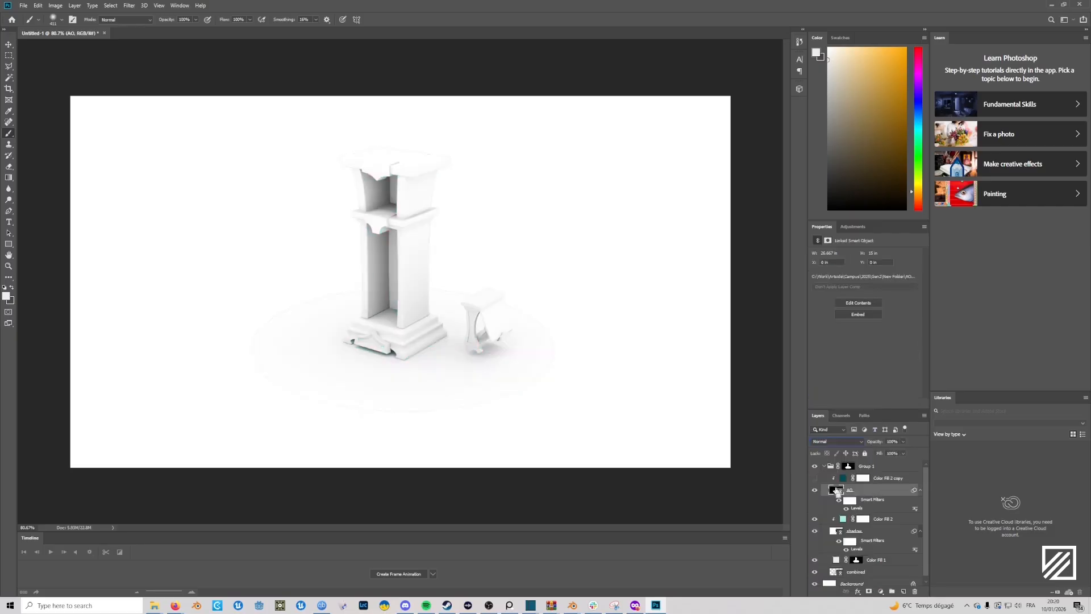
{"action": "left_click", "coordinate": [841, 415]}
{"action": "left_click", "coordinate": [825, 429], "text": "ctrl"}
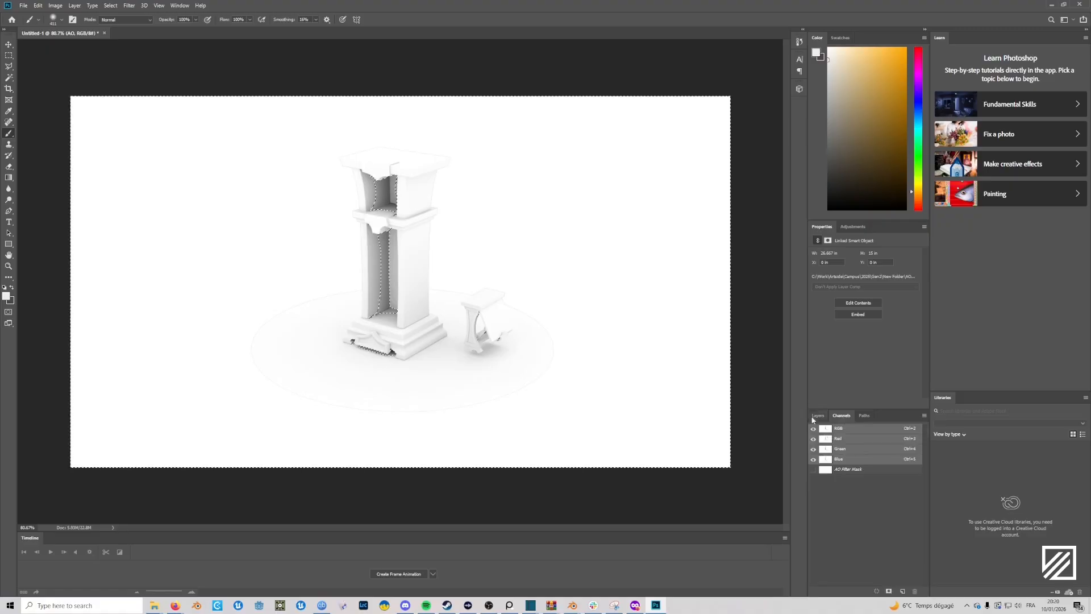
{"action": "left_click", "coordinate": [817, 415]}
Add a light red solid colour fill masked by the selection above Color Fill 2 copy and invert its mask.
{"action": "left_click", "coordinate": [887, 479]}
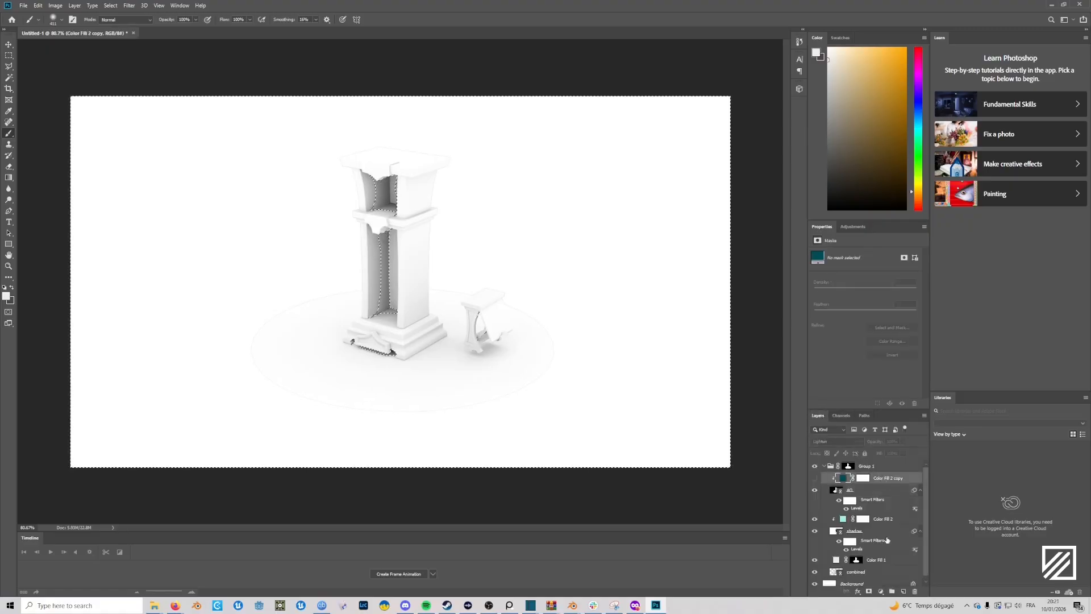
{"action": "left_click", "coordinate": [881, 591]}
{"action": "left_click", "coordinate": [904, 439]}
{"action": "left_click", "coordinate": [486, 187]}
{"action": "left_click_drag", "start_coordinate": [487, 187], "coordinate": [492, 169]}
{"action": "left_click", "coordinate": [619, 152]}
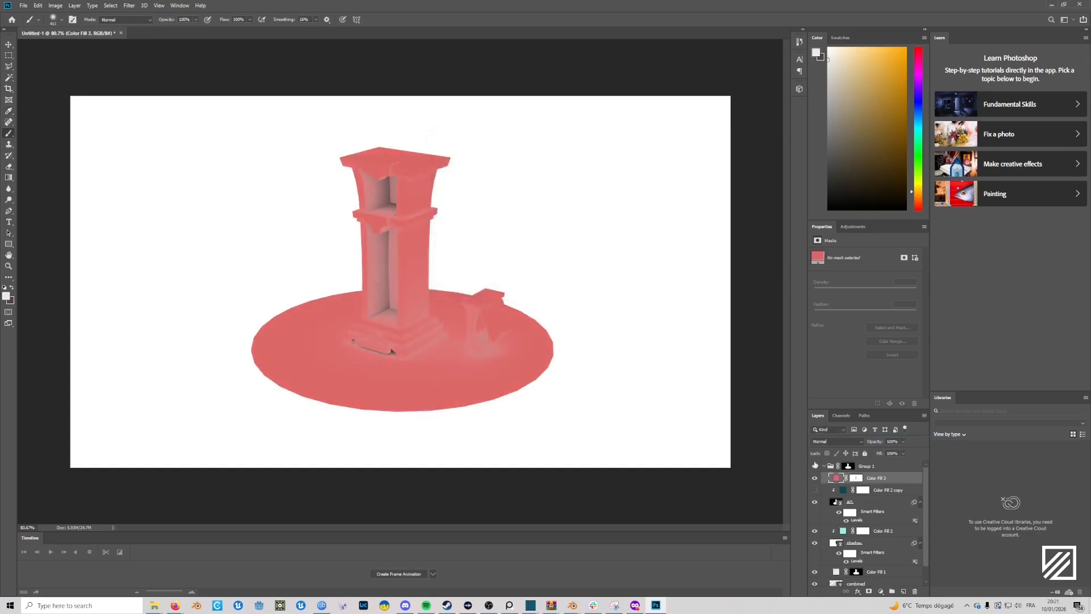
{"action": "left_click", "coordinate": [860, 480]}
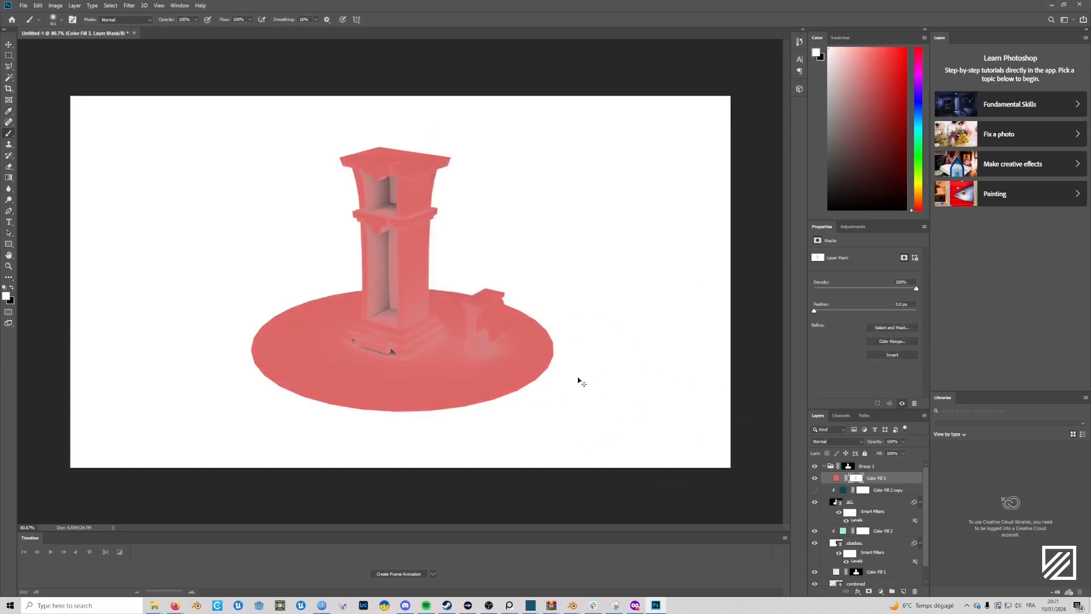
{"action": "key", "text": "ctrl+i"}
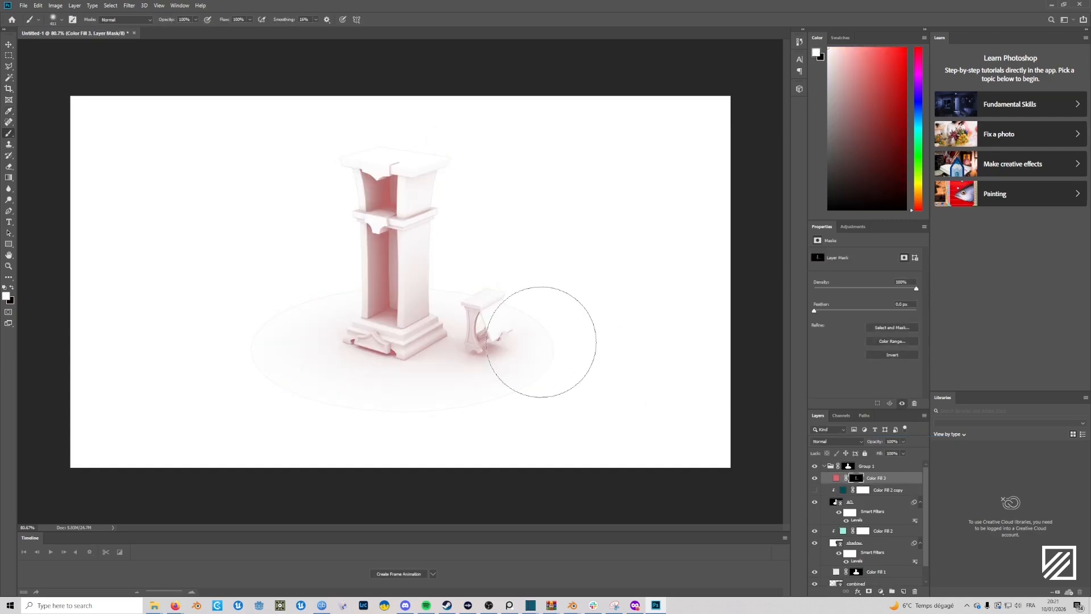
Set the colour of the Color Fill 3 layer to dark brown, #5e2800.
{"action": "double_click", "coordinate": [835, 480]}
{"action": "mouse_move", "coordinate": [535, 224]}
{"action": "left_mouse_down"}
{"action": "mouse_move", "coordinate": [479, 200]}
{"action": "mouse_move", "coordinate": [550, 190]}
{"action": "mouse_move", "coordinate": [550, 204]}
{"action": "mouse_move", "coordinate": [493, 167]}
{"action": "mouse_move", "coordinate": [561, 162]}
{"action": "mouse_move", "coordinate": [527, 175]}
{"action": "mouse_move", "coordinate": [530, 162]}
{"action": "mouse_move", "coordinate": [538, 188]}
{"action": "mouse_move", "coordinate": [523, 209]}
{"action": "mouse_move", "coordinate": [551, 239]}
{"action": "mouse_move", "coordinate": [533, 225]}
{"action": "left_mouse_up"}
{"action": "left_click", "coordinate": [550, 177]}
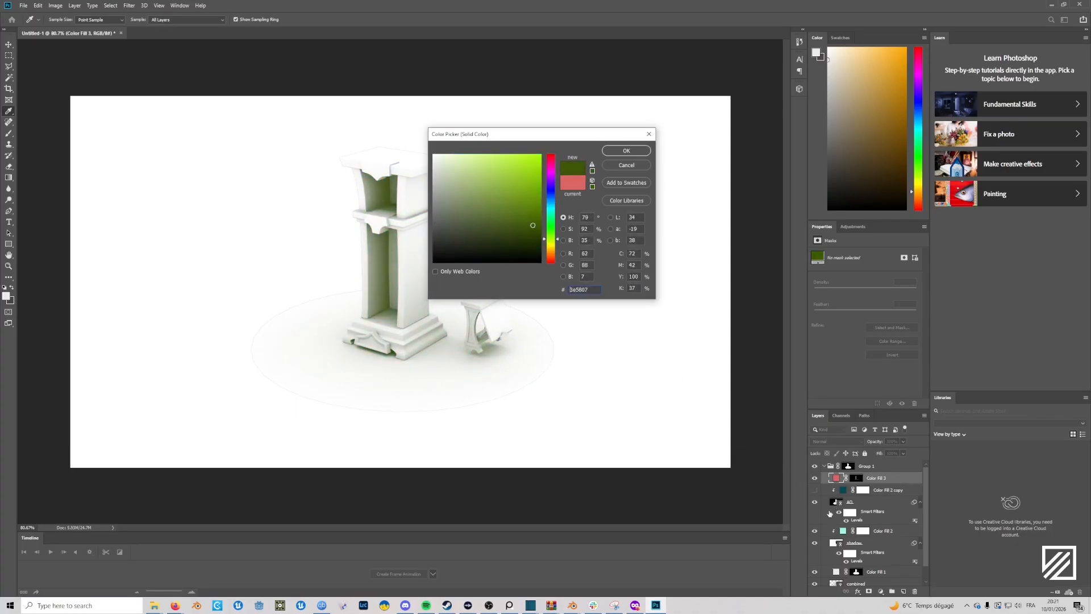
{"action": "mouse_move", "coordinate": [528, 222]}
{"action": "left_mouse_down"}
{"action": "mouse_move", "coordinate": [555, 213]}
{"action": "mouse_move", "coordinate": [556, 255]}
{"action": "left_mouse_up"}
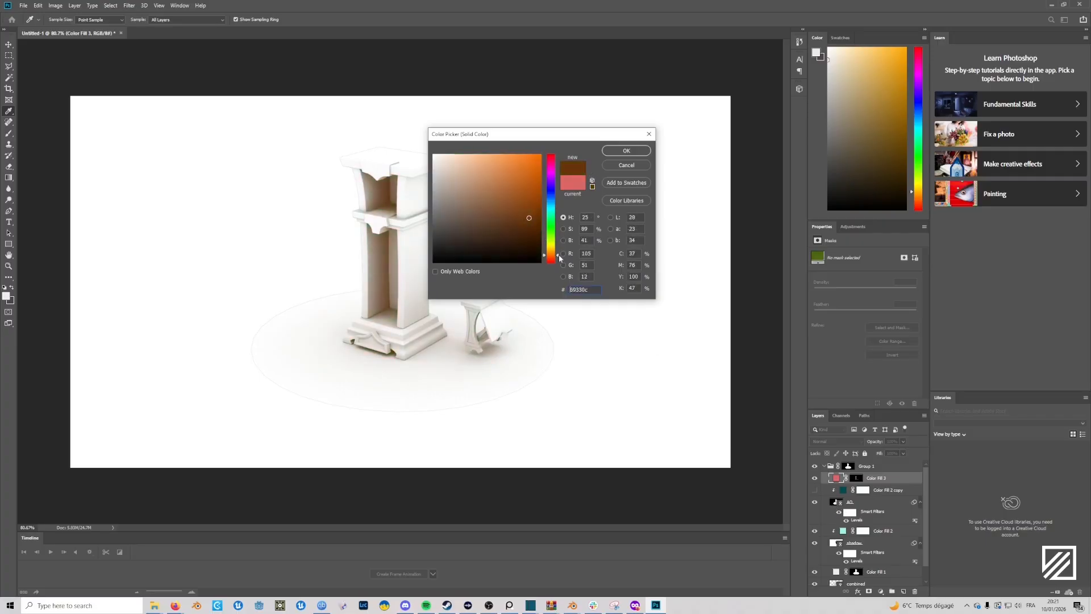
{"action": "left_click", "coordinate": [530, 222]}
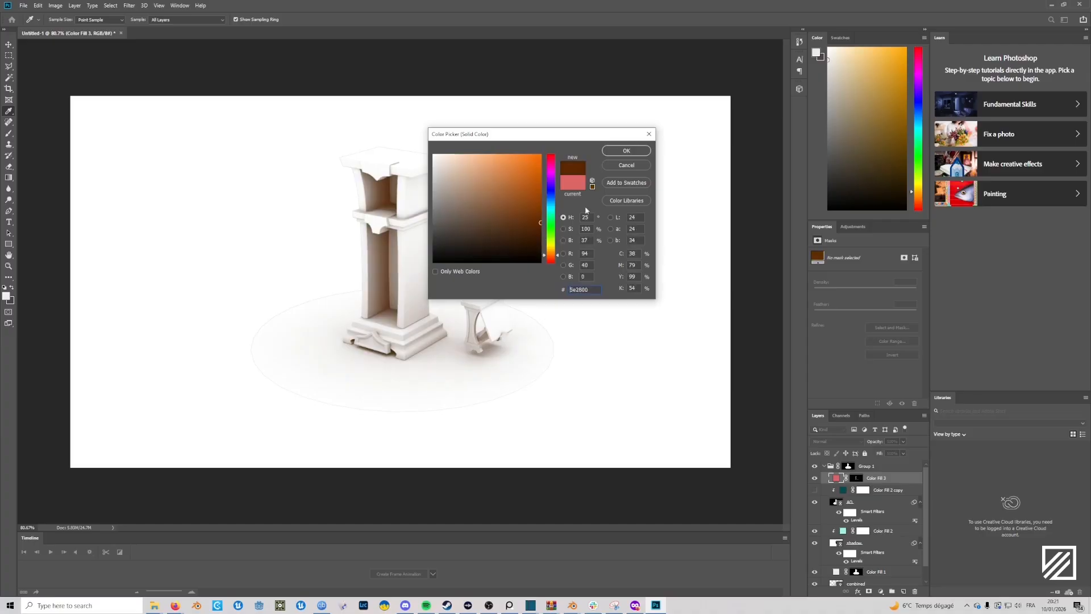
{"action": "left_click", "coordinate": [626, 151]}
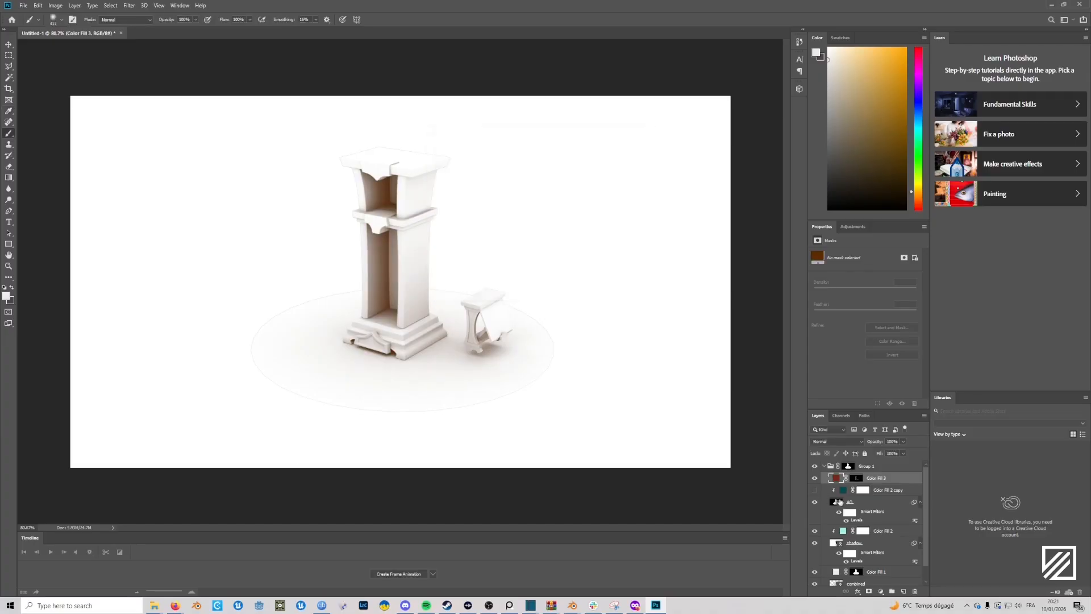
Set the Color Fill 3 layer's blend mode to Multiply and compare the image with it shown and hidden.
{"action": "left_click", "coordinate": [864, 468]}
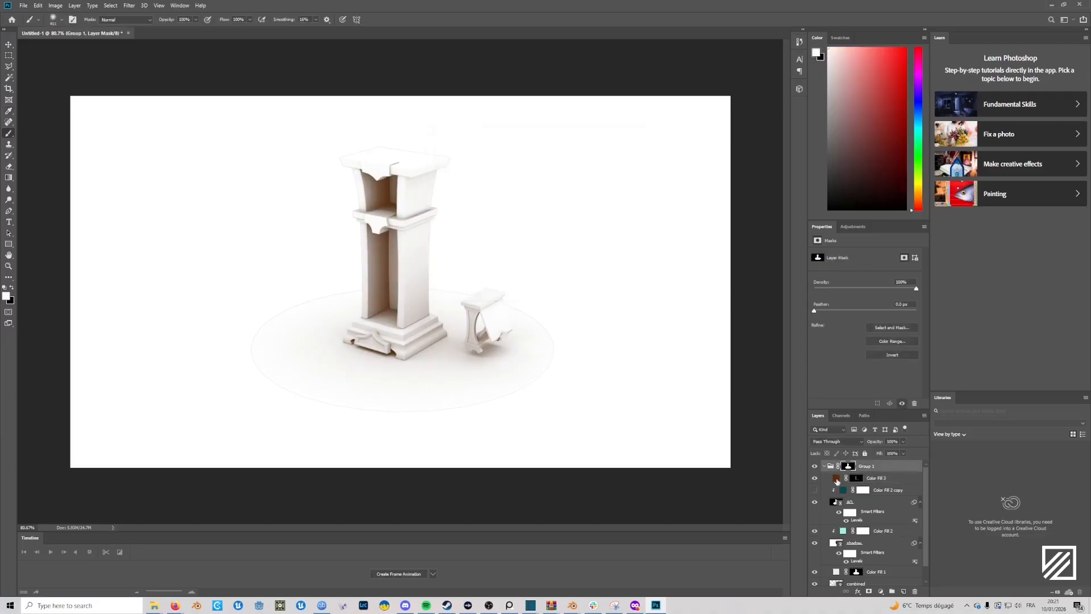
{"action": "left_click", "coordinate": [835, 479]}
{"action": "left_click", "coordinate": [837, 441]}
{"action": "left_click", "coordinate": [826, 416]}
{"action": "left_click", "coordinate": [816, 479]}
{"action": "left_click", "coordinate": [816, 479]}
{"action": "left_click", "coordinate": [815, 479]}
{"action": "left_click", "coordinate": [815, 479]}
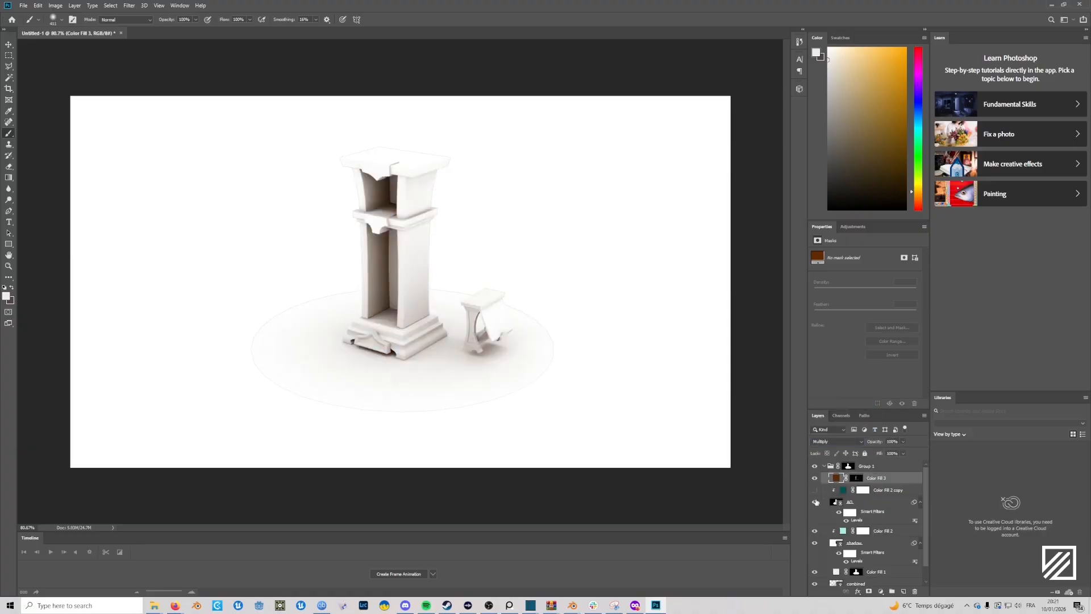
Hide the AO layer and compare the composite with the brown fill layer shown and hidden.
{"action": "left_click", "coordinate": [815, 502]}
{"action": "left_click", "coordinate": [815, 479]}
{"action": "left_click", "coordinate": [815, 479]}
{"action": "left_click", "coordinate": [815, 479]}
{"action": "left_click", "coordinate": [815, 479]}
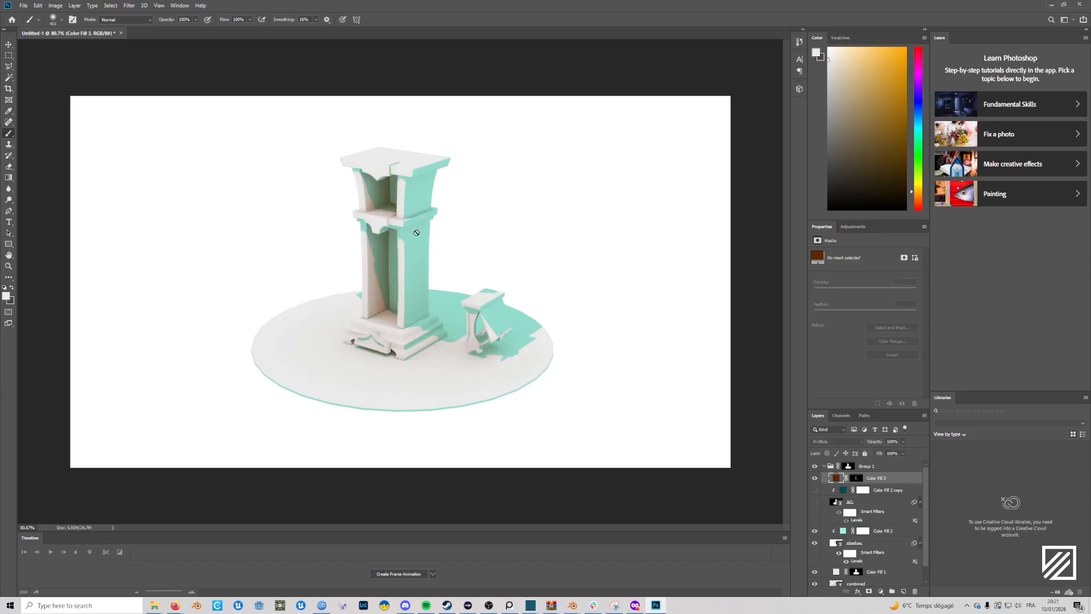
Place the ID render pass as a linked smart object above Color Fill 3.
{"action": "left_click", "coordinate": [23, 5]}
{"action": "left_click", "coordinate": [287, 225]}
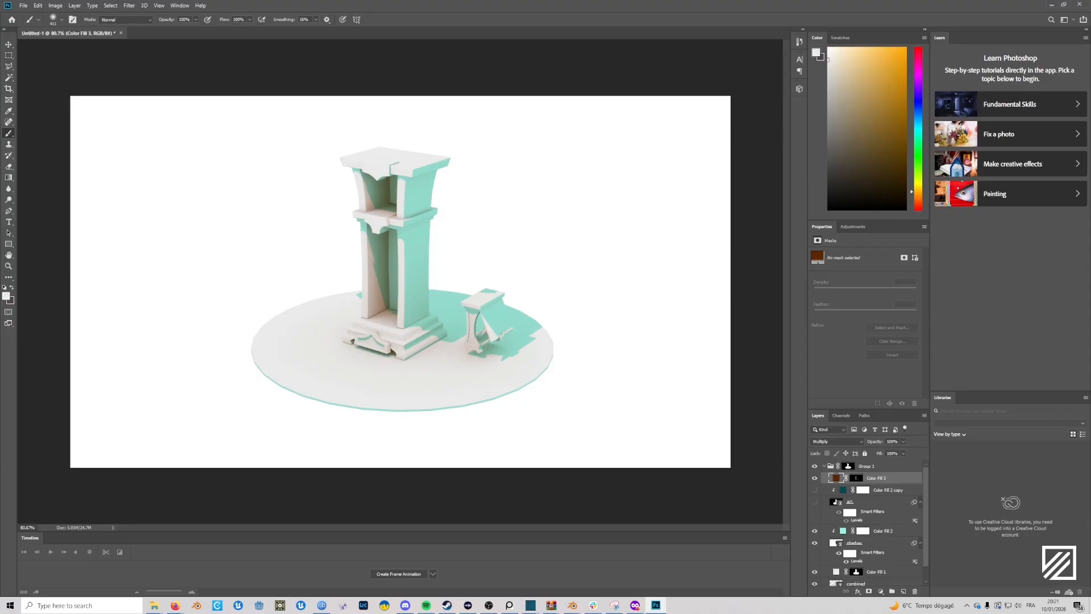
{"action": "key", "text": "Return"}
{"action": "key", "text": "b"}
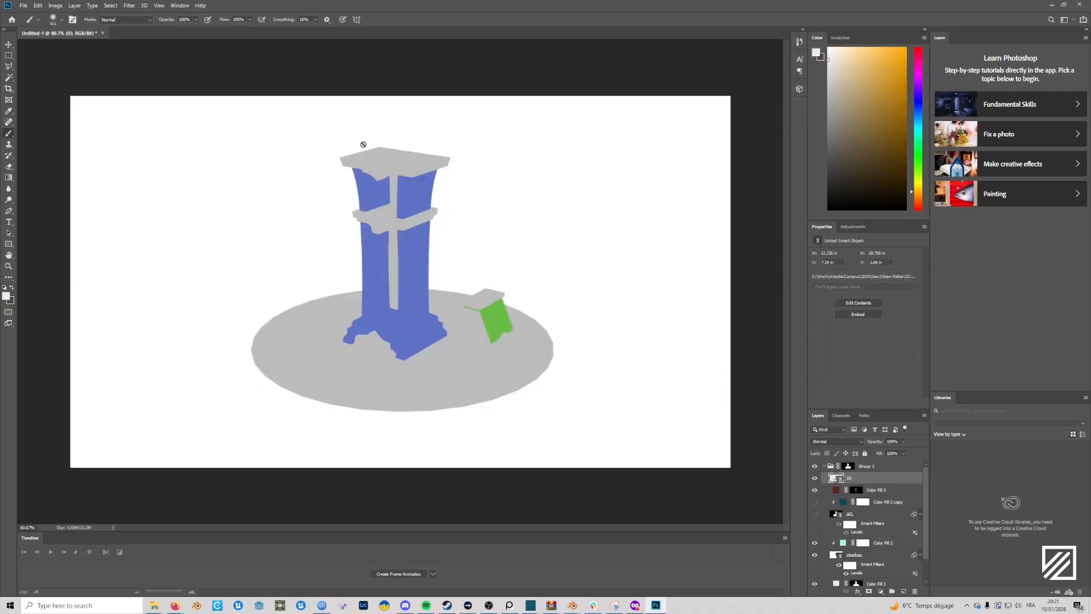
Select the blue pillar parts of the ID layer with Color Range at fuzziness 76, then hide the ID layer.
{"action": "left_click", "coordinate": [110, 5]}
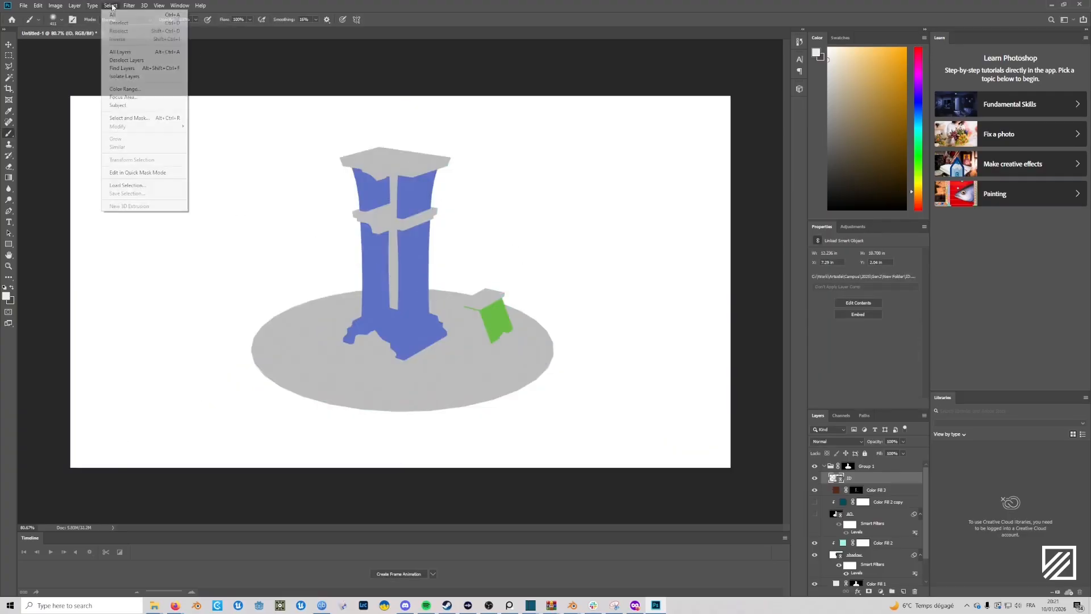
{"action": "left_click", "coordinate": [380, 199]}
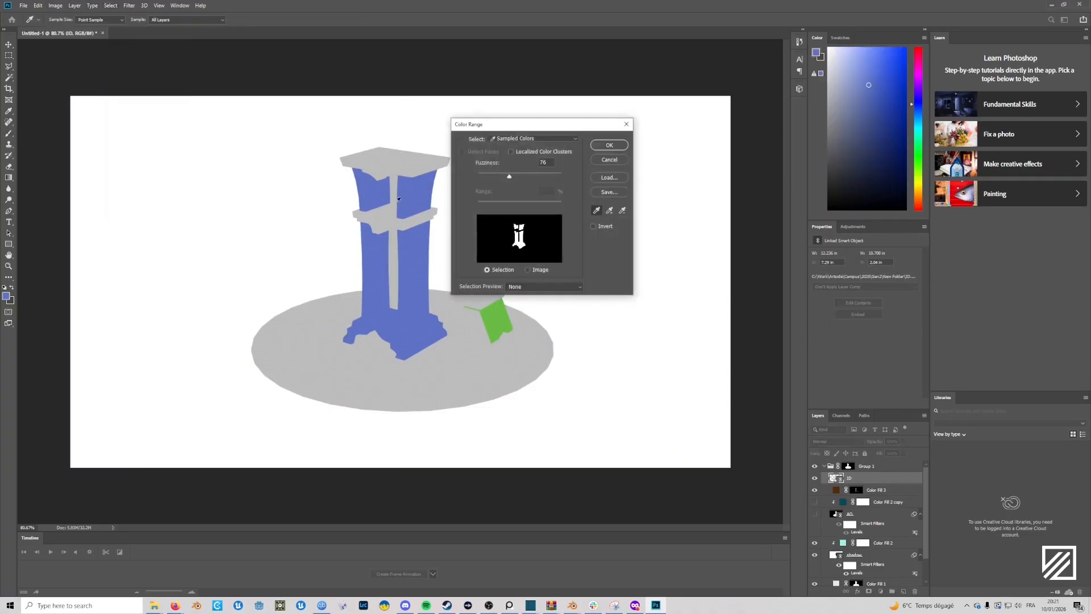
{"action": "left_click", "coordinate": [622, 146]}
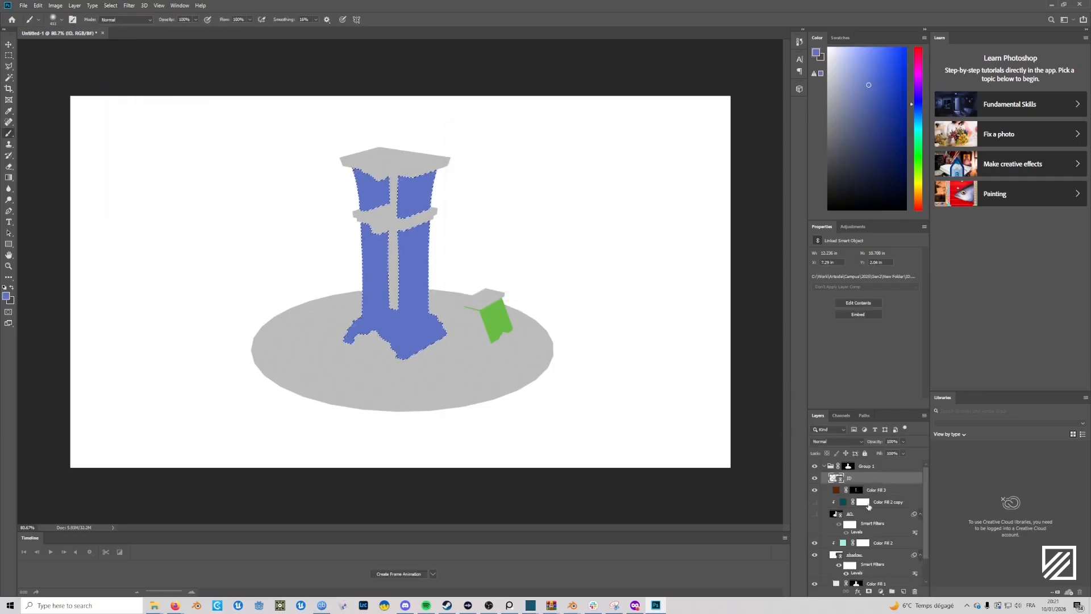
{"action": "left_click", "coordinate": [815, 479]}
Add a reddish-brown solid colour fill, #9a5841, masked to the selected pillar parts above Color Fill 1.
{"action": "scroll", "coordinate": [872, 531], "scroll_direction": "down", "scroll_amount": 2}
{"action": "left_click", "coordinate": [867, 568]}
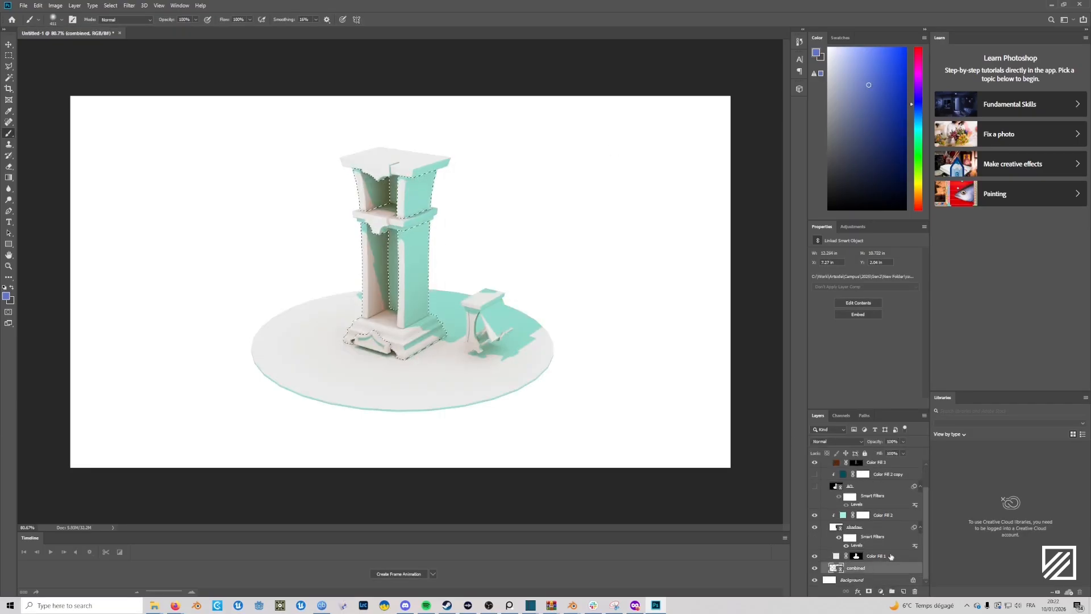
{"action": "left_click", "coordinate": [890, 555]}
{"action": "left_click", "coordinate": [880, 592]}
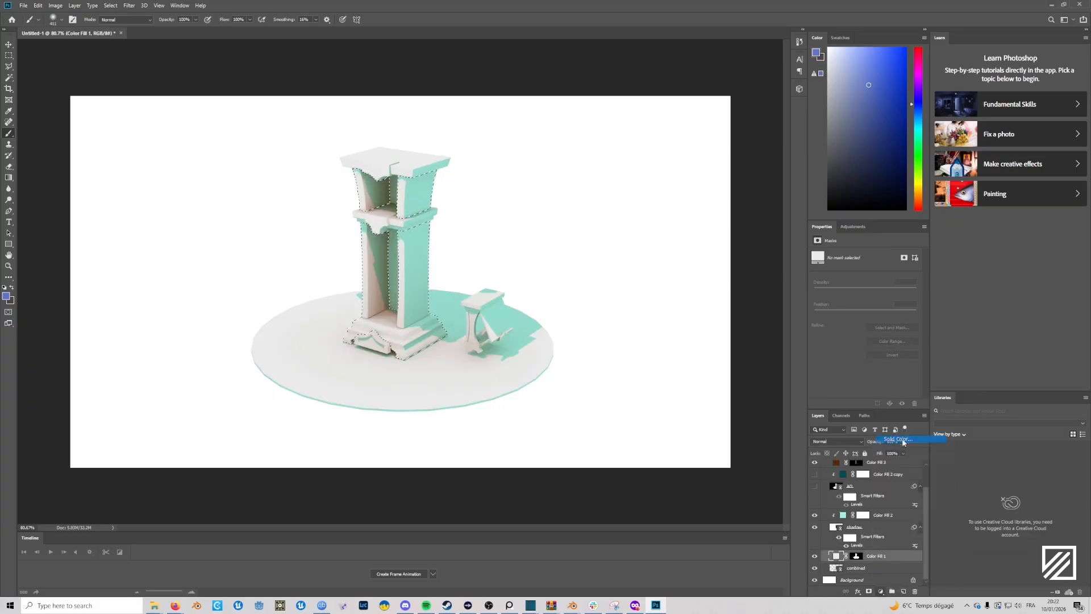
{"action": "left_click", "coordinate": [901, 439]}
{"action": "left_click_drag", "start_coordinate": [555, 238], "coordinate": [555, 258]}
{"action": "mouse_move", "coordinate": [510, 216]}
{"action": "left_mouse_down"}
{"action": "mouse_move", "coordinate": [490, 181]}
{"action": "mouse_move", "coordinate": [500, 222]}
{"action": "mouse_move", "coordinate": [483, 180]}
{"action": "mouse_move", "coordinate": [502, 188]}
{"action": "mouse_move", "coordinate": [496, 197]}
{"action": "left_mouse_up"}
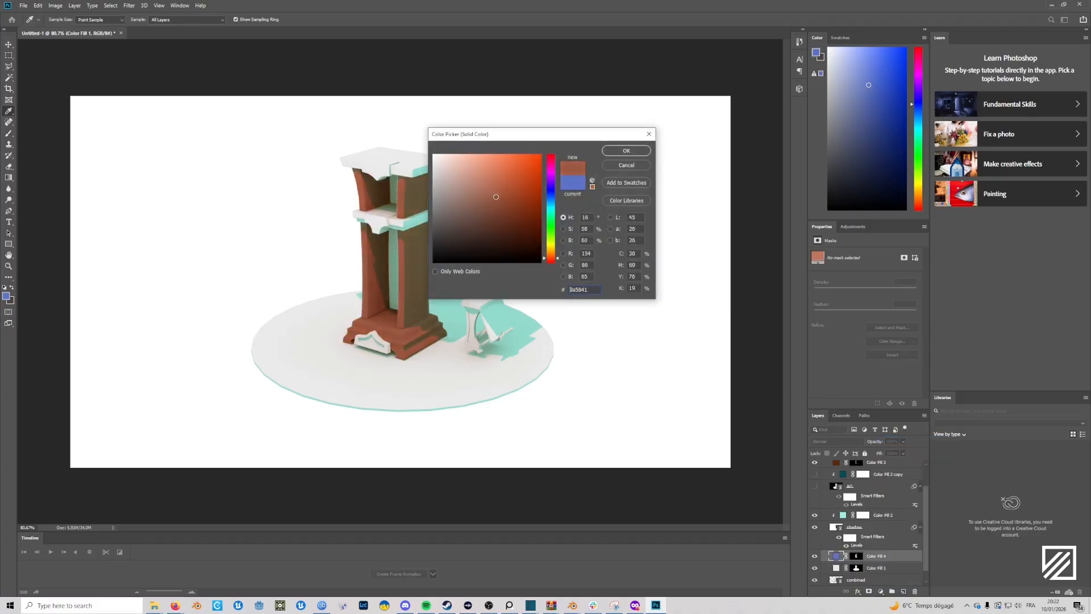
{"action": "left_click", "coordinate": [626, 151]}
Show the ID layer and select the green part of the small fragment with Color Range at fuzziness 76.
{"action": "scroll", "coordinate": [837, 484], "scroll_direction": "up", "scroll_amount": 2}
{"action": "left_click", "coordinate": [815, 479]}
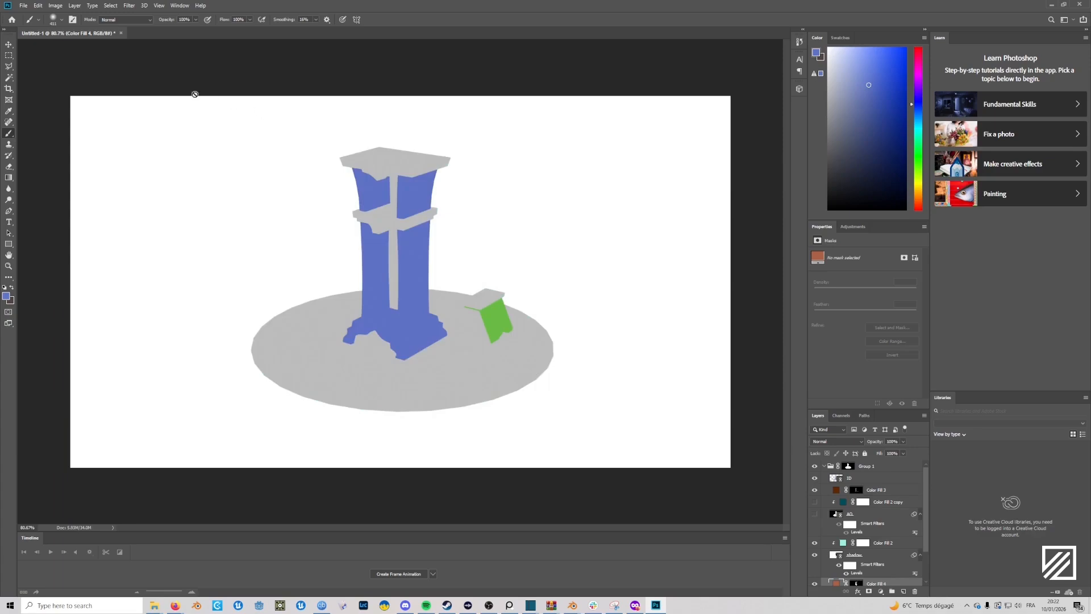
{"action": "left_click", "coordinate": [111, 5]}
{"action": "left_click", "coordinate": [130, 90]}
{"action": "left_click", "coordinate": [504, 315]}
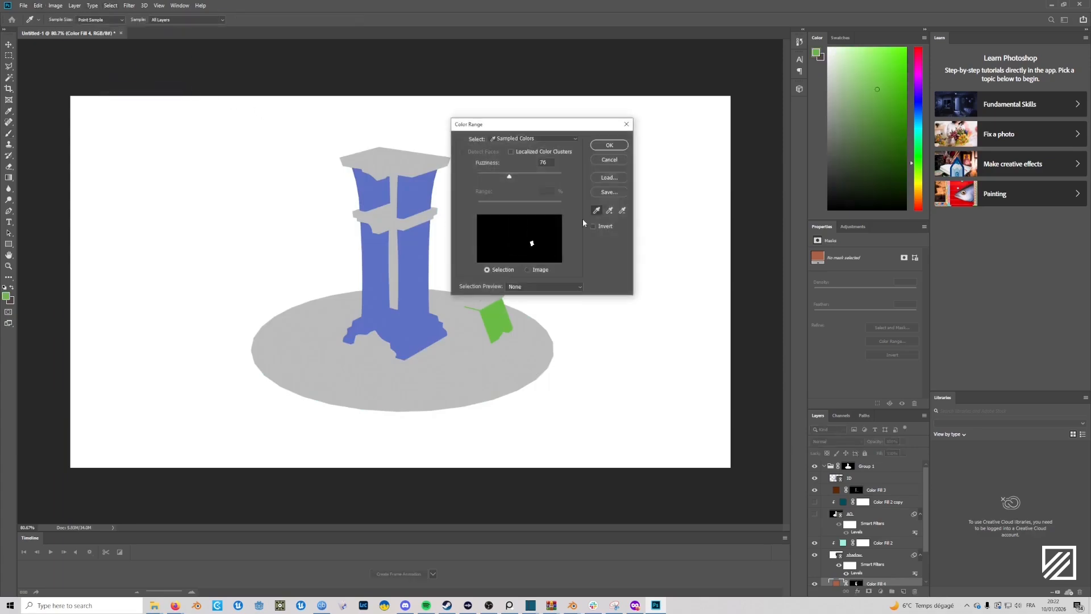
{"action": "left_click", "coordinate": [609, 145]}
Add a solid fill in the sampled green, masked to the selection, above Color Fill 4 and hide the ID layer.
{"action": "scroll", "coordinate": [869, 513], "scroll_direction": "down", "scroll_amount": 2}
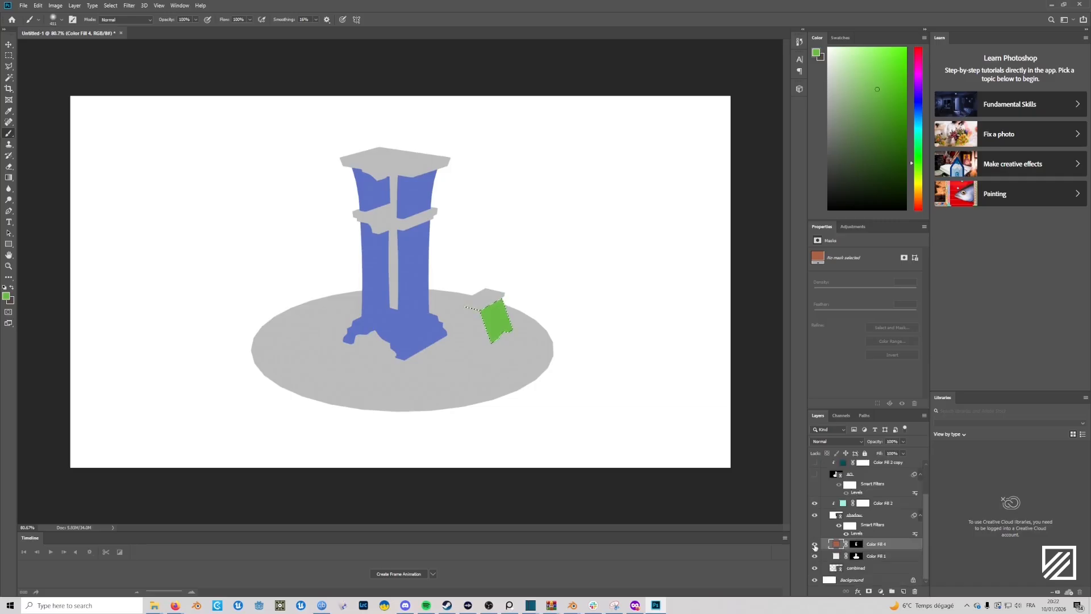
{"action": "left_click", "coordinate": [880, 591]}
{"action": "left_click", "coordinate": [900, 445]}
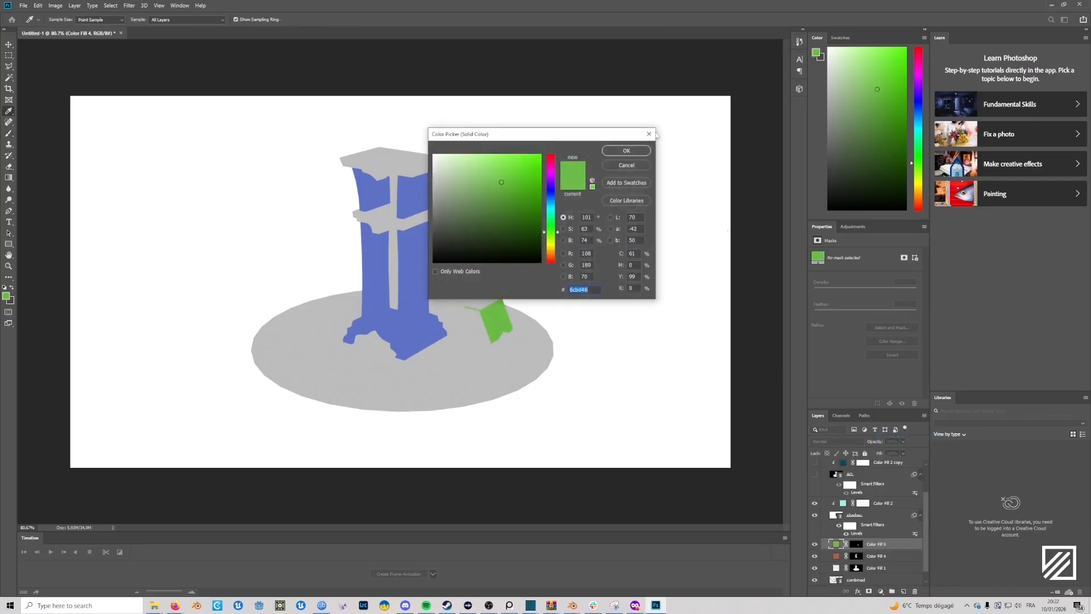
{"action": "left_click", "coordinate": [626, 150]}
{"action": "scroll", "coordinate": [813, 492], "scroll_direction": "up", "scroll_amount": 3}
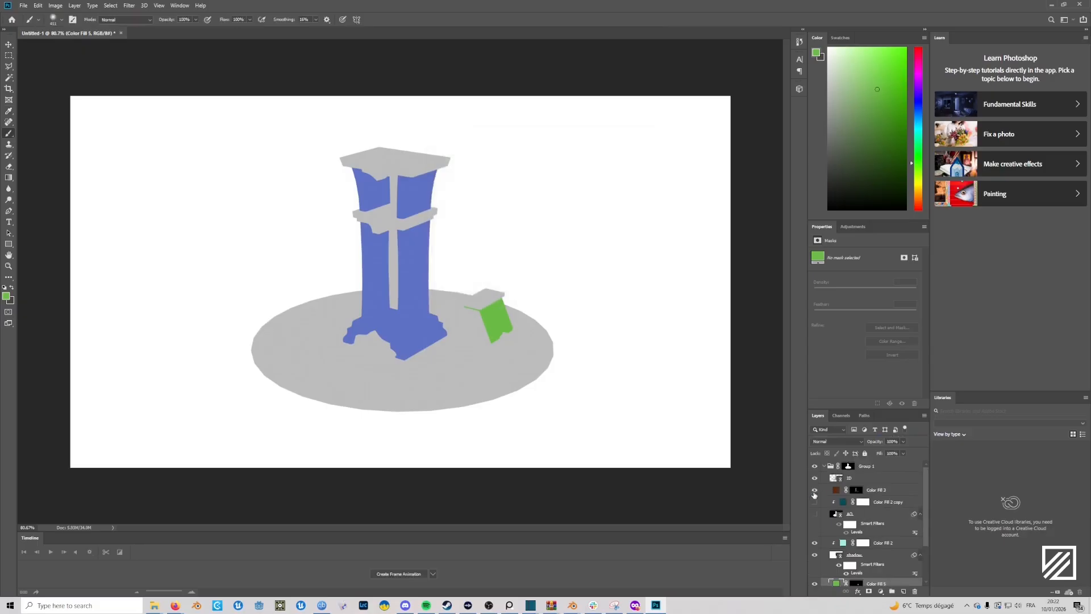
{"action": "left_click", "coordinate": [814, 478]}
Change the small fragment's green fill to a muted reddish brown.
{"action": "scroll", "coordinate": [829, 512], "scroll_direction": "down", "scroll_amount": 3}
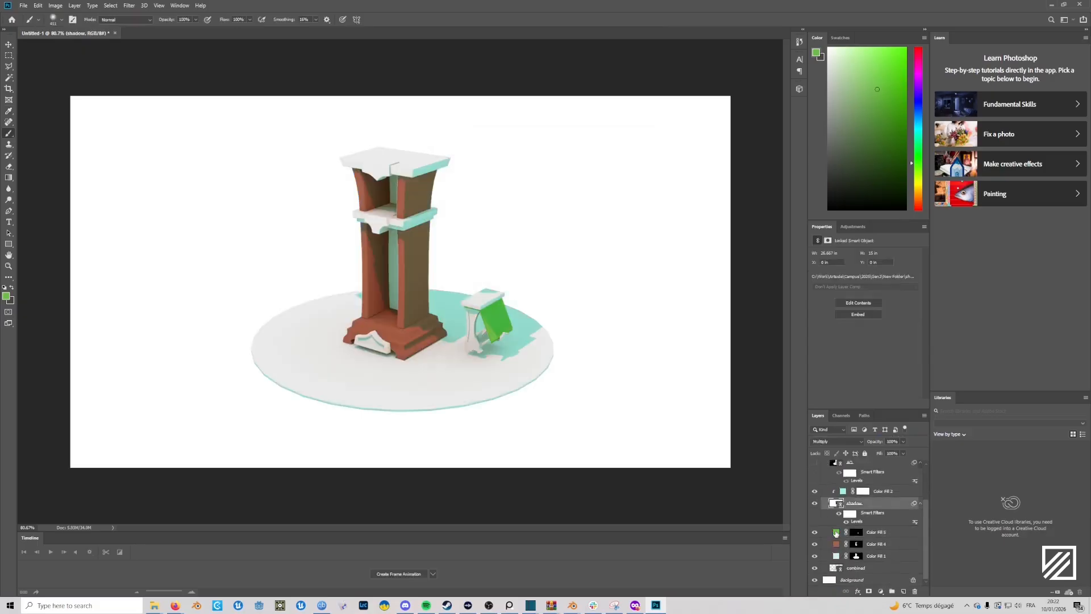
{"action": "double_click", "coordinate": [835, 533]}
{"action": "left_click_drag", "start_coordinate": [490, 226], "coordinate": [476, 189]}
{"action": "left_click_drag", "start_coordinate": [553, 233], "coordinate": [553, 262]}
{"action": "mouse_move", "coordinate": [476, 194]}
{"action": "left_mouse_down"}
{"action": "mouse_move", "coordinate": [469, 227]}
{"action": "mouse_move", "coordinate": [465, 211]}
{"action": "left_mouse_up"}
{"action": "key", "text": "b"}
{"action": "left_click", "coordinate": [626, 151]}
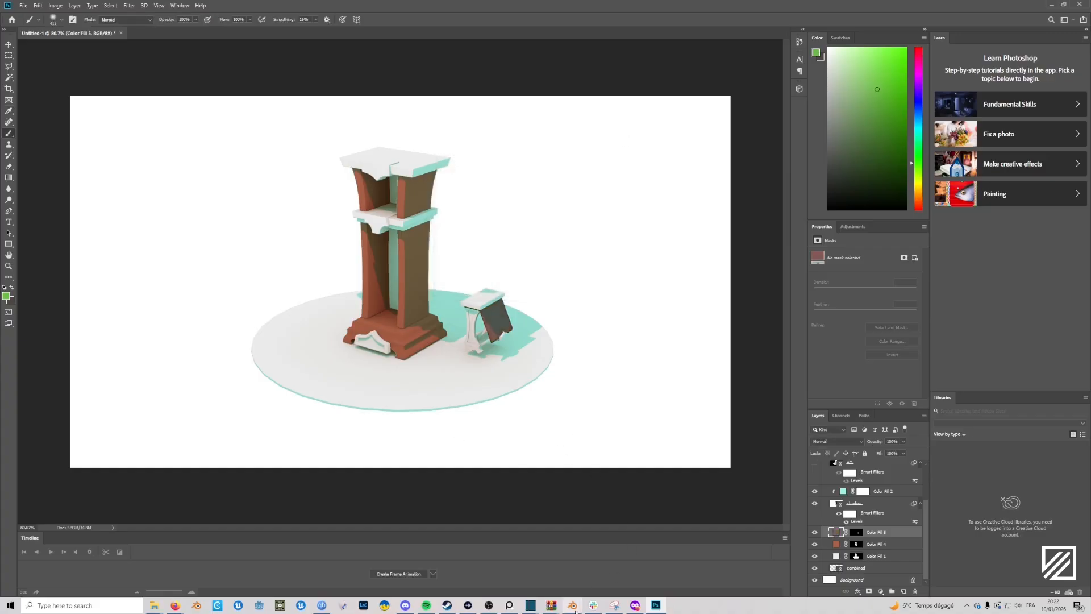
Switch to Blender, turn the overlays on, set the viewport lighting to Studio and change the viewport shading to Rendered.
{"action": "mouse_move", "coordinate": [572, 605]}
{"action": "left_click", "coordinate": [528, 562]}
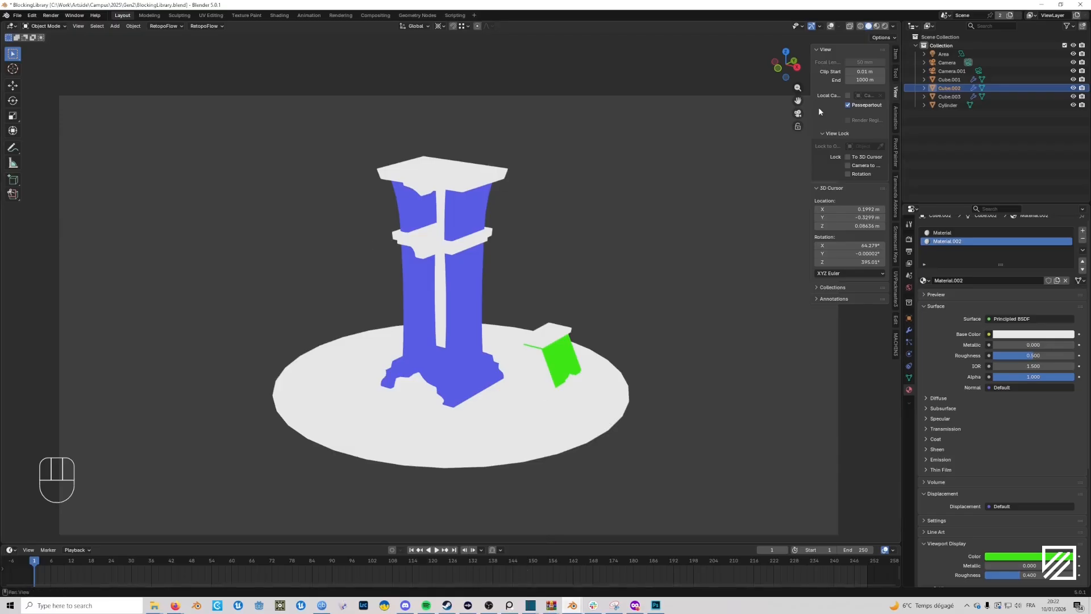
{"action": "left_click", "coordinate": [909, 240]}
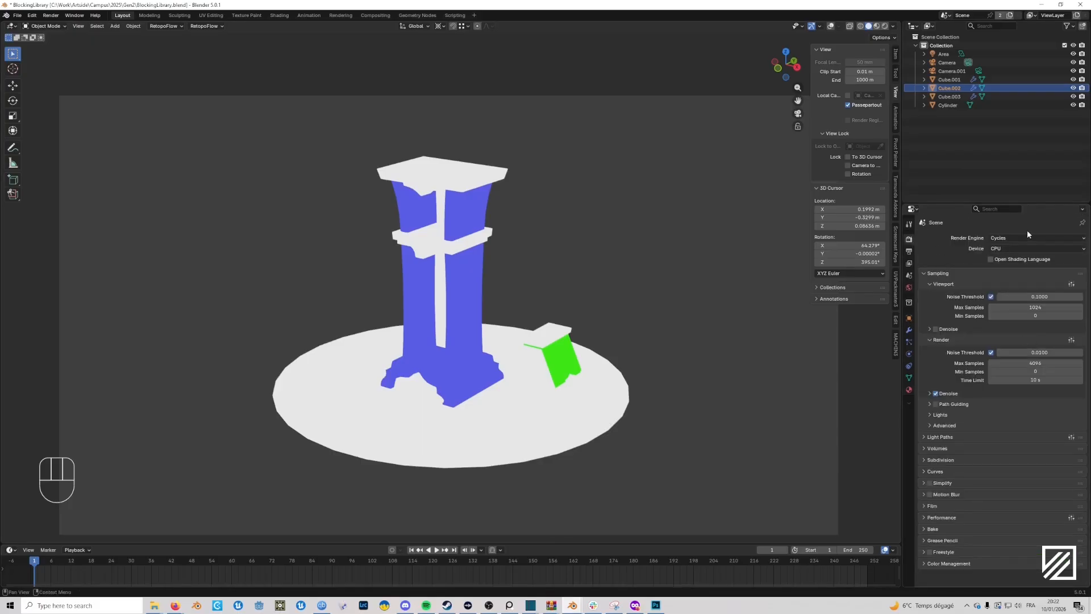
{"action": "left_click_drag", "start_coordinate": [1029, 239], "coordinate": [1017, 233]}
{"action": "left_click", "coordinate": [833, 27]}
{"action": "left_click", "coordinate": [893, 27]}
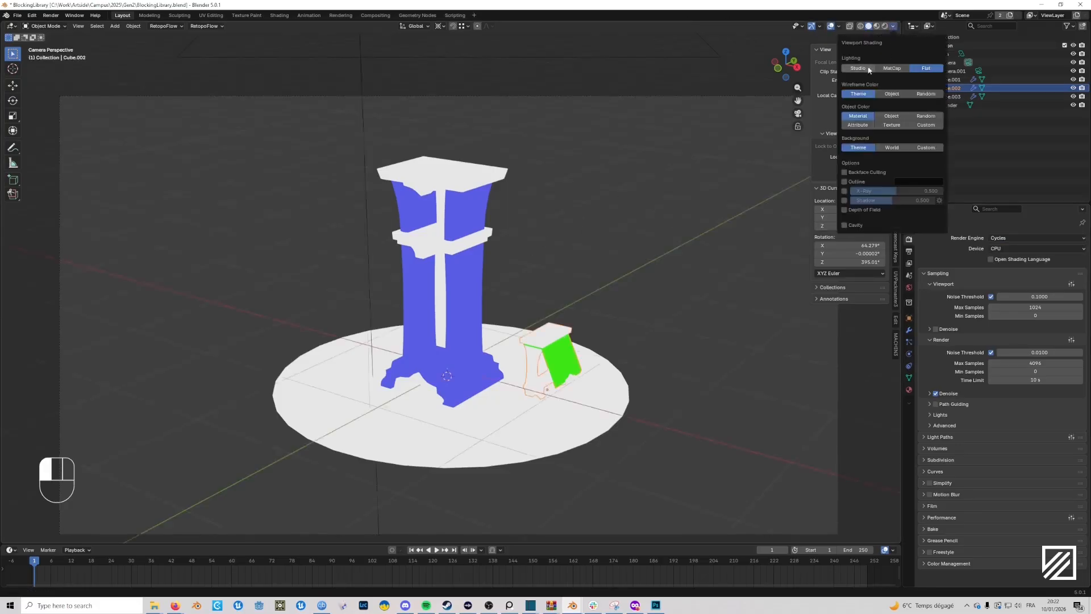
{"action": "left_click", "coordinate": [858, 69]}
{"action": "key", "text": "z"}
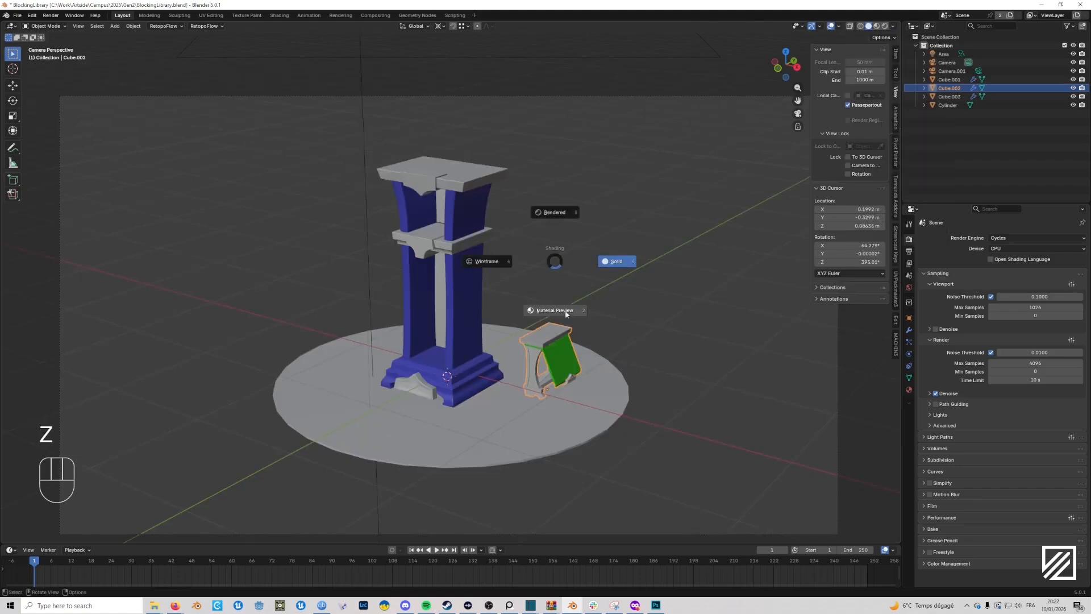
{"action": "left_click", "coordinate": [556, 207]}
Select the area light above the pillar and disable it in both the viewport and renders.
{"action": "scroll", "coordinate": [478, 224], "scroll_direction": "down", "scroll_amount": 4}
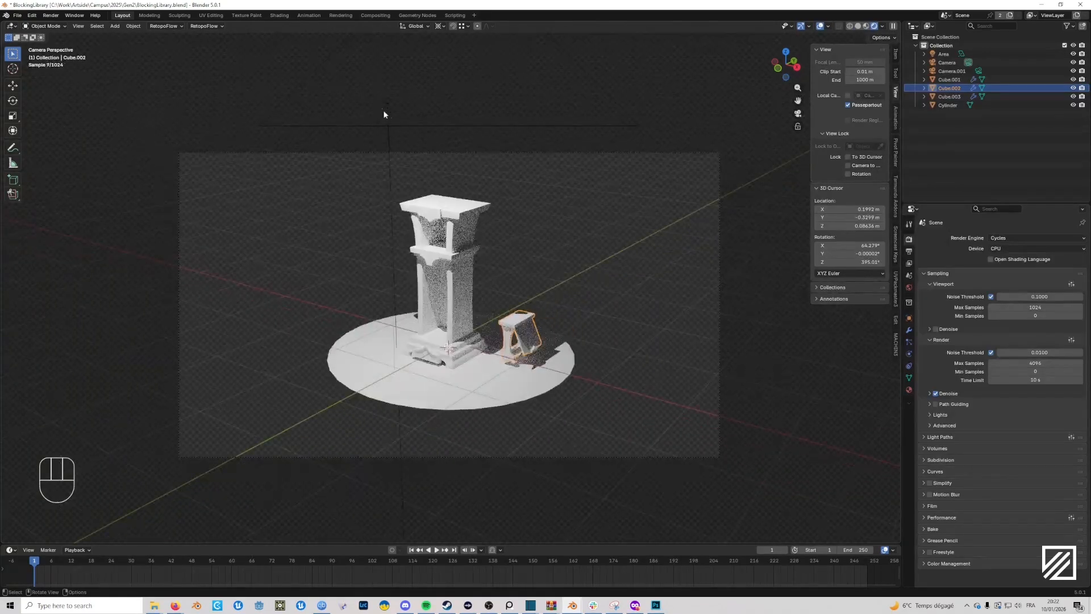
{"action": "left_click", "coordinate": [386, 105]}
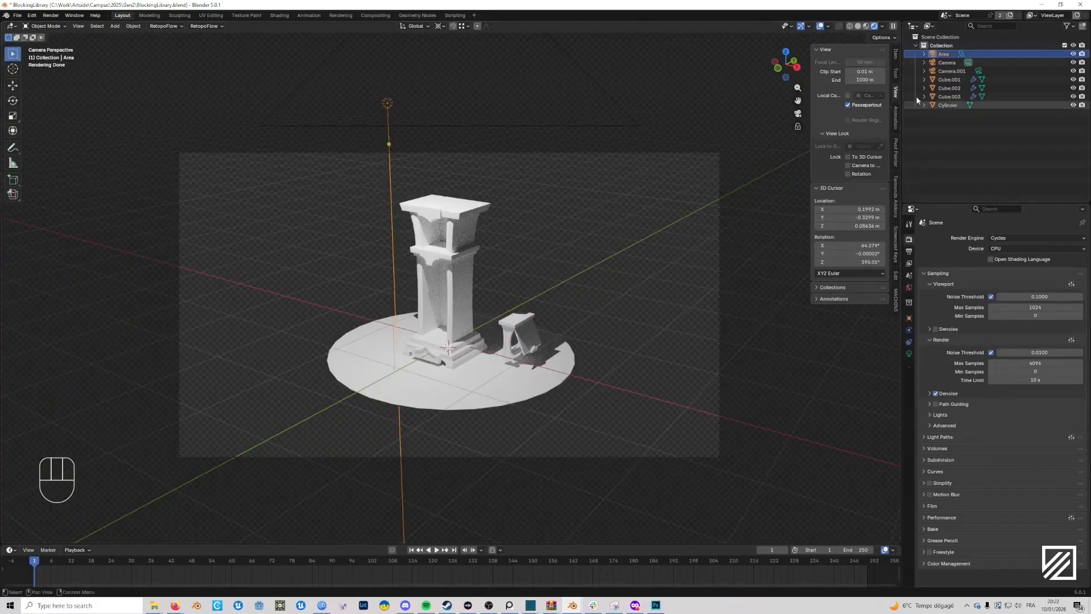
{"action": "left_click", "coordinate": [1081, 54]}
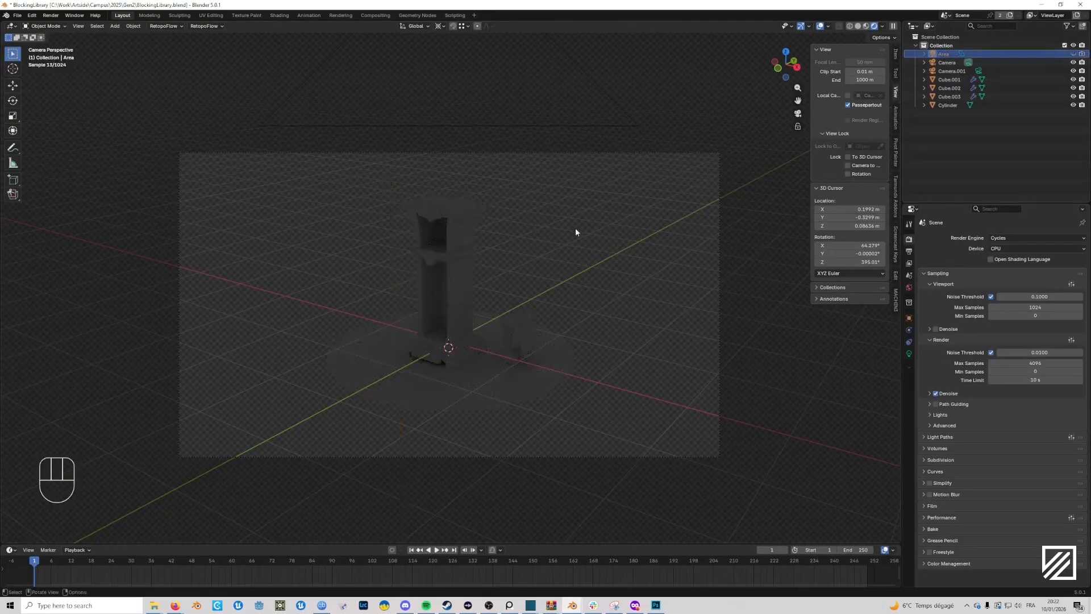
Add a point light to the scene and shift it horizontally away from the pillar's base.
{"action": "key", "text": "shift+a"}
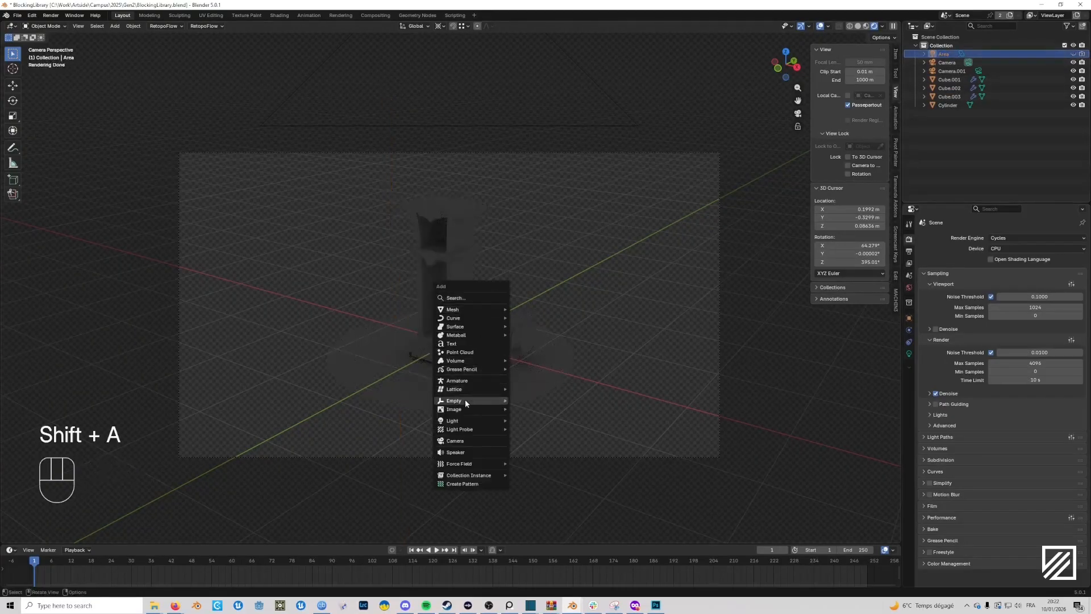
{"action": "mouse_move", "coordinate": [461, 421]}
{"action": "left_click", "coordinate": [526, 420]}
{"action": "key", "text": "g"}
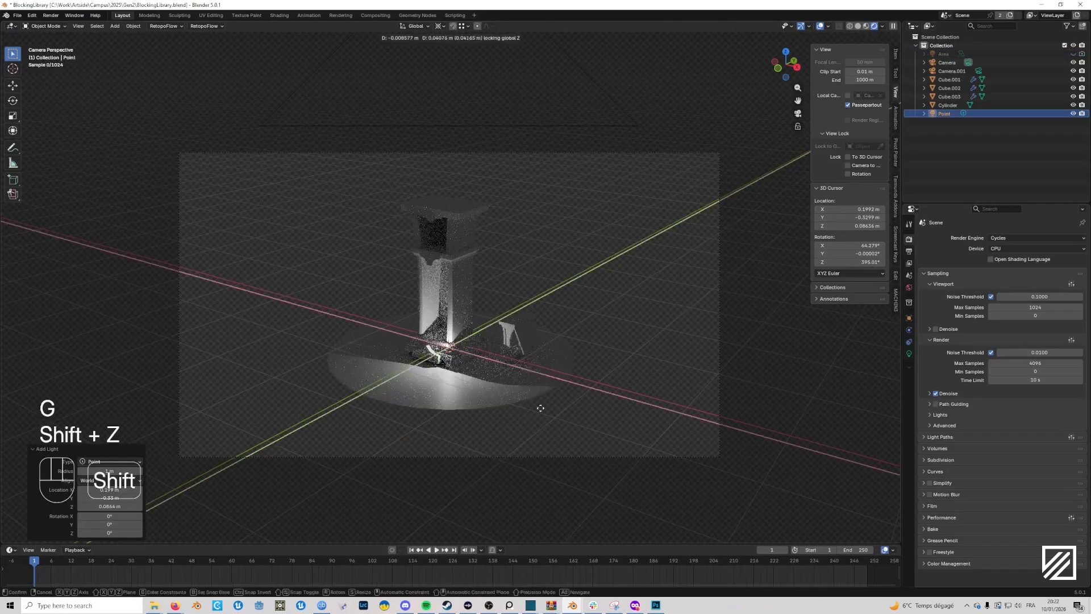
{"action": "key", "text": "shift+z"}
{"action": "left_click", "coordinate": [613, 397]}
Raise the point light and move it horizontally to the open front side of the pillar.
{"action": "key", "text": "g"}
{"action": "key", "text": "z"}
{"action": "left_click", "coordinate": [629, 364]}
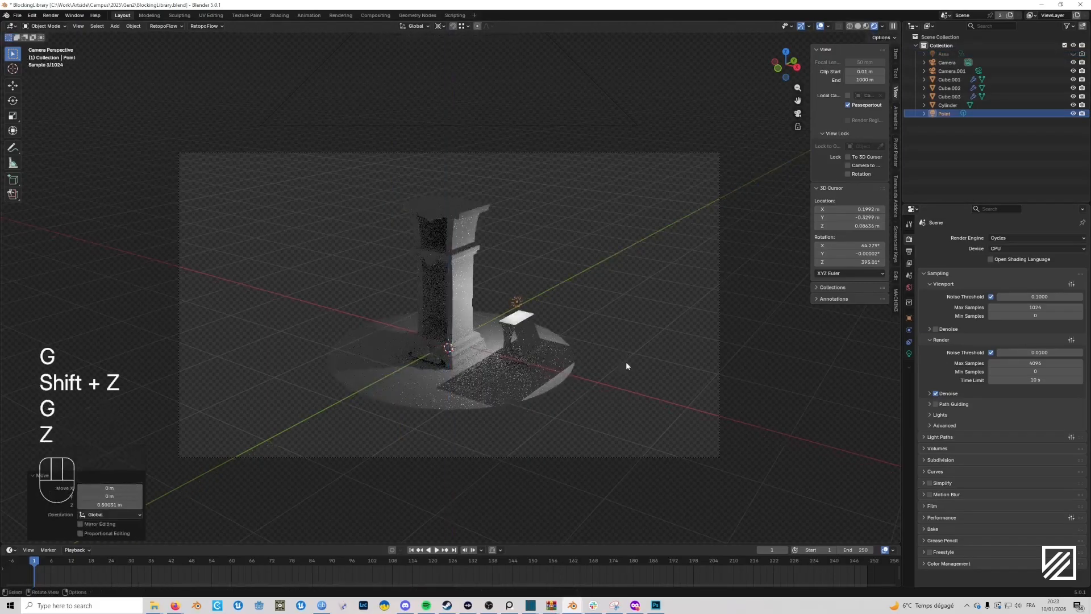
{"action": "key", "text": "g"}
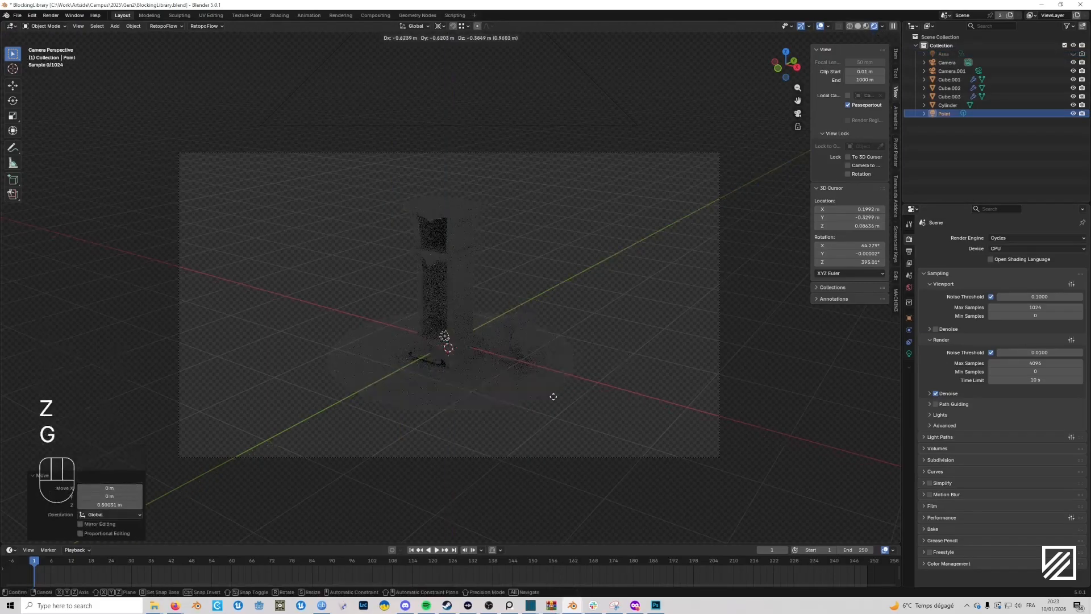
{"action": "key", "text": "g"}
{"action": "key", "text": "shift+z"}
{"action": "left_click", "coordinate": [774, 406]}
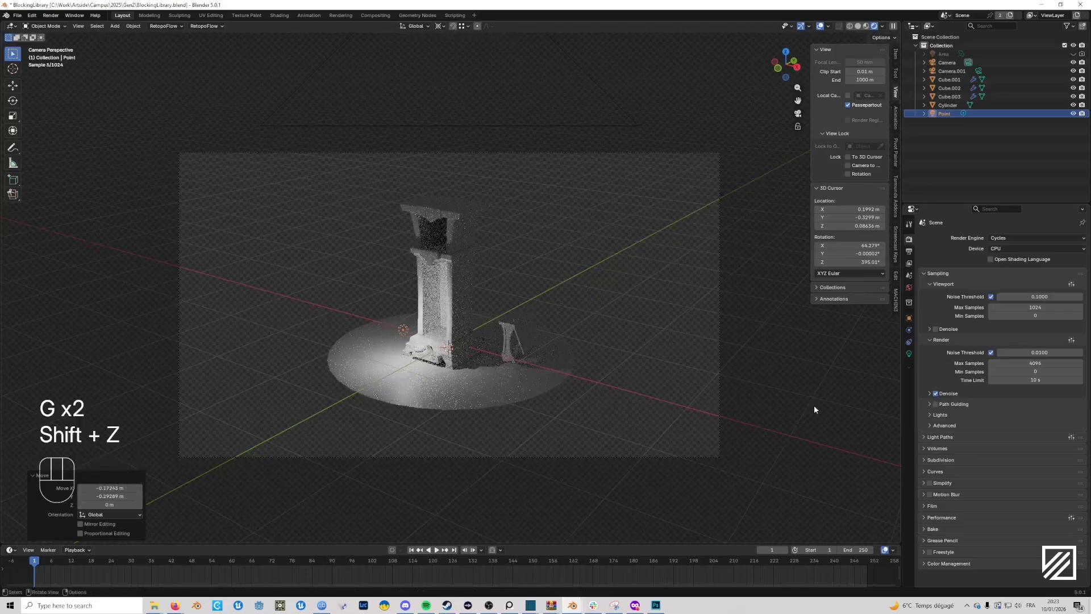
Set the point light's power to 1.5 W and lower the light about 0.3 m towards the ground disc.
{"action": "left_click", "coordinate": [909, 353]}
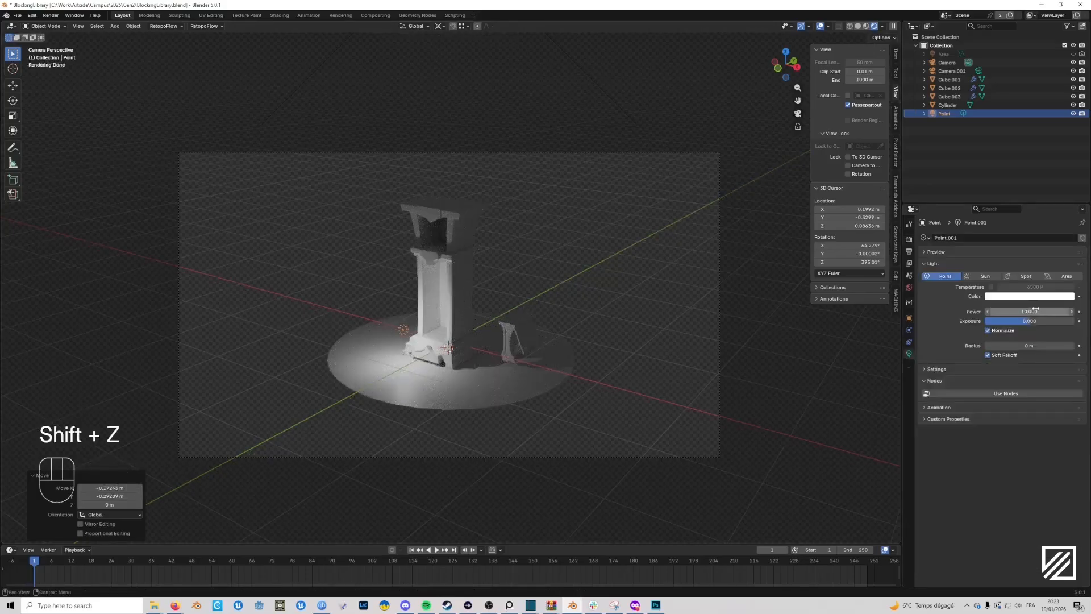
{"action": "left_click_drag", "start_coordinate": [1037, 311], "coordinate": [991, 311]}
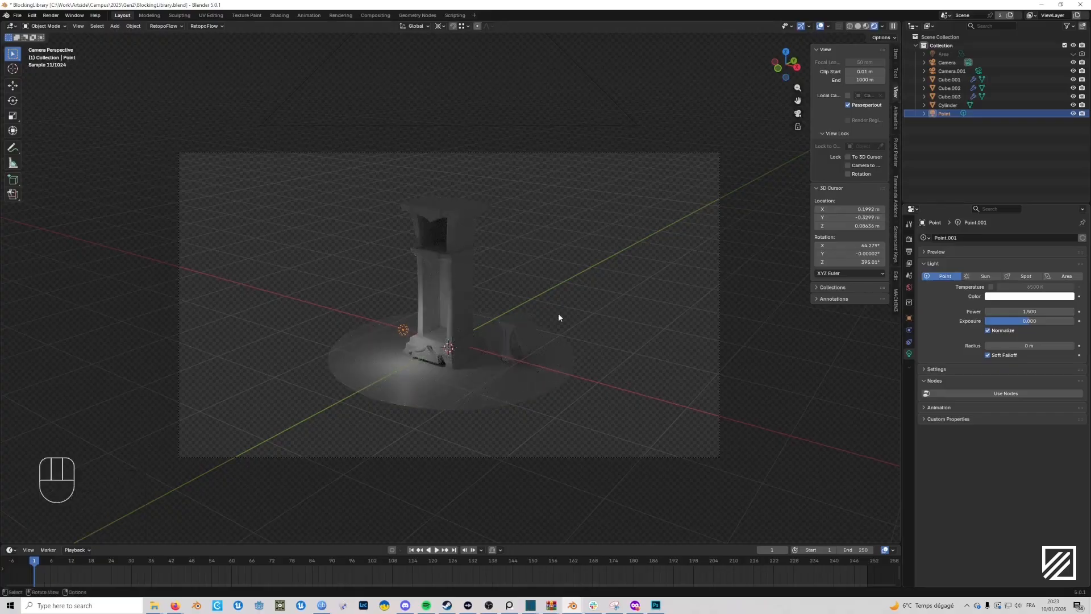
{"action": "key", "text": "g"}
{"action": "key", "text": "z"}
{"action": "left_click", "coordinate": [555, 339]}
Nudge the point light horizontally beside the pillar base and raise it about 0.07 m.
{"action": "key", "text": "g"}
{"action": "key", "text": "shift+z"}
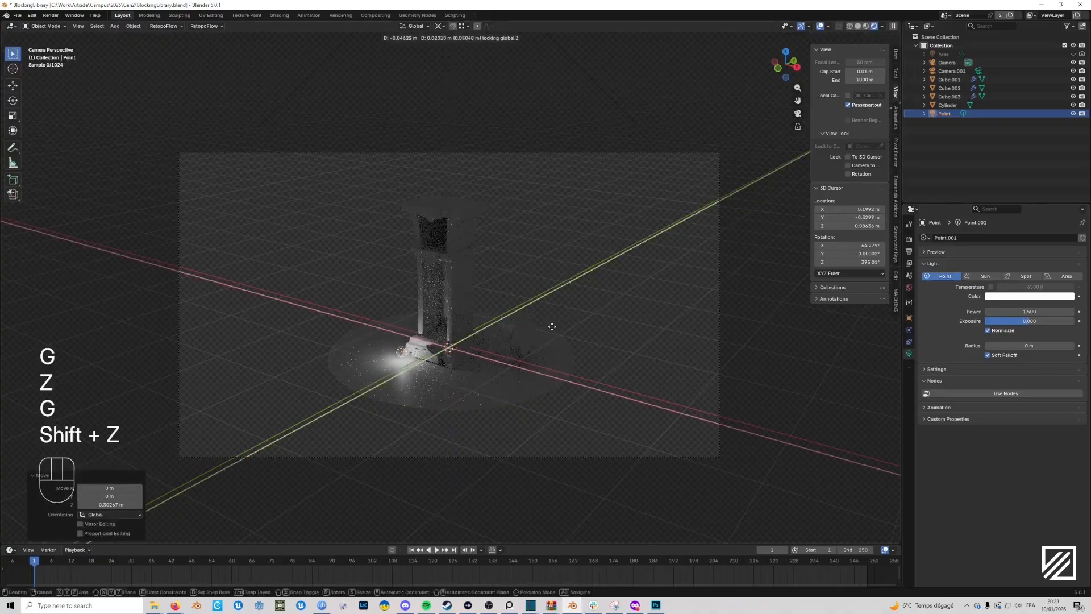
{"action": "left_click", "coordinate": [551, 322]}
{"action": "key", "text": "g"}
{"action": "key", "text": "z"}
{"action": "left_click", "coordinate": [552, 323]}
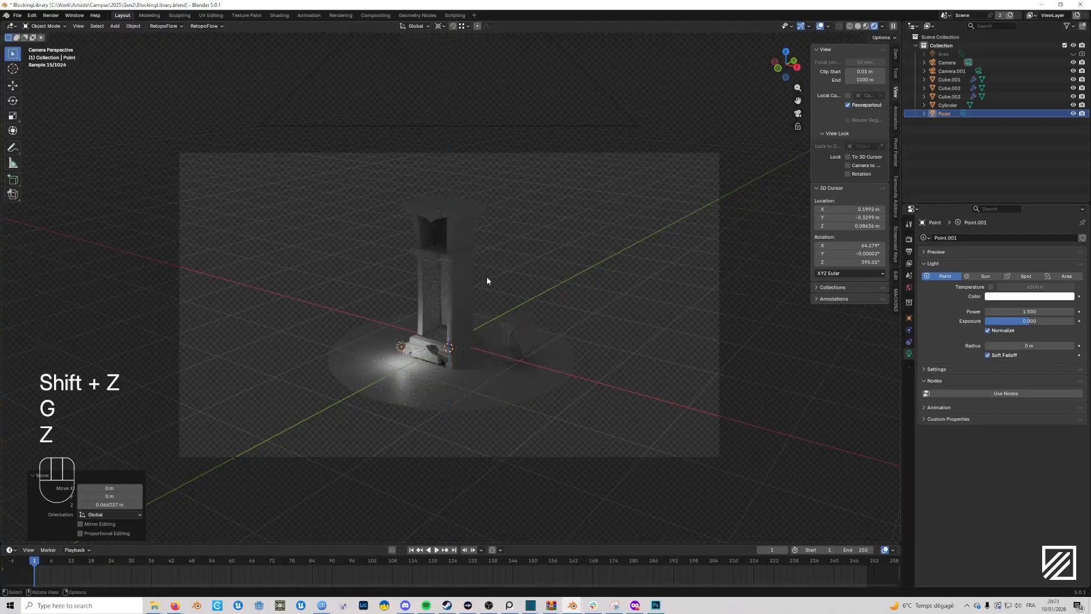
Render a still image of the scene lit by the point light.
{"action": "left_click", "coordinate": [50, 16]}
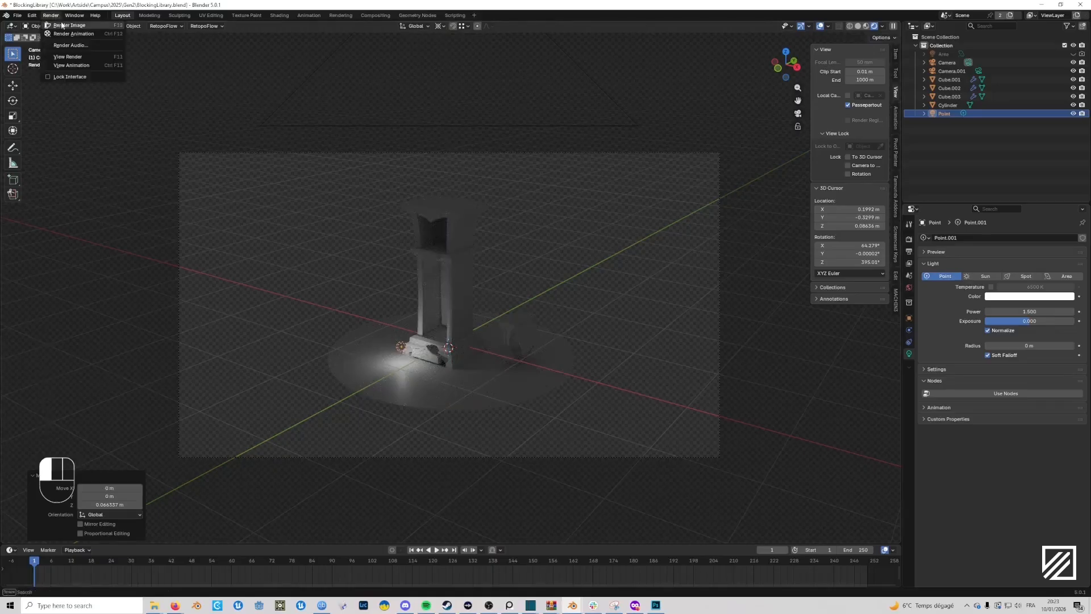
{"action": "left_click", "coordinate": [63, 25]}
{"action": "scroll", "coordinate": [612, 318], "scroll_direction": "down", "scroll_amount": 1}
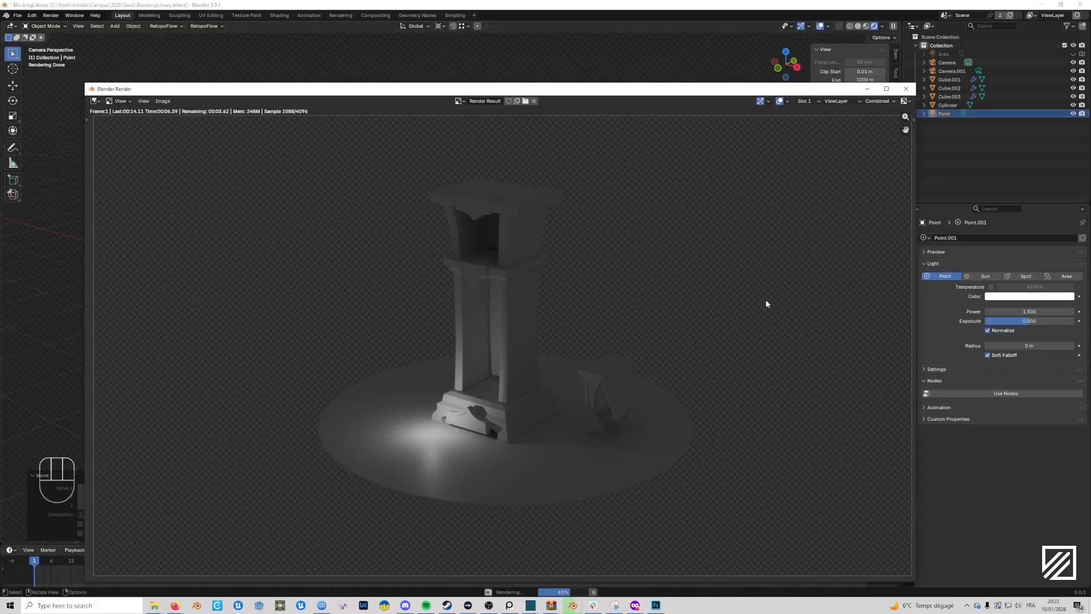
Display the Diffuse Direct pass of the finished render.
{"action": "left_click", "coordinate": [882, 103]}
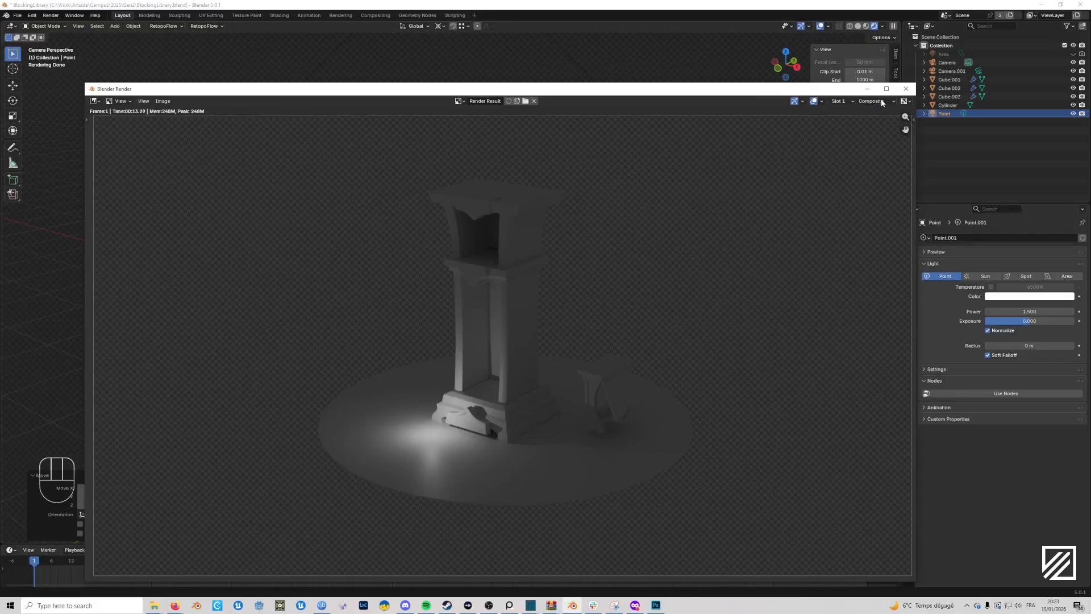
{"action": "left_click", "coordinate": [876, 103]}
{"action": "left_click", "coordinate": [870, 104]}
{"action": "left_click", "coordinate": [864, 104]}
{"action": "left_click", "coordinate": [863, 102]}
{"action": "left_click", "coordinate": [867, 103]}
{"action": "left_click", "coordinate": [868, 104]}
{"action": "left_click", "coordinate": [866, 120]}
{"action": "left_click", "coordinate": [875, 104]}
{"action": "left_click", "coordinate": [865, 130]}
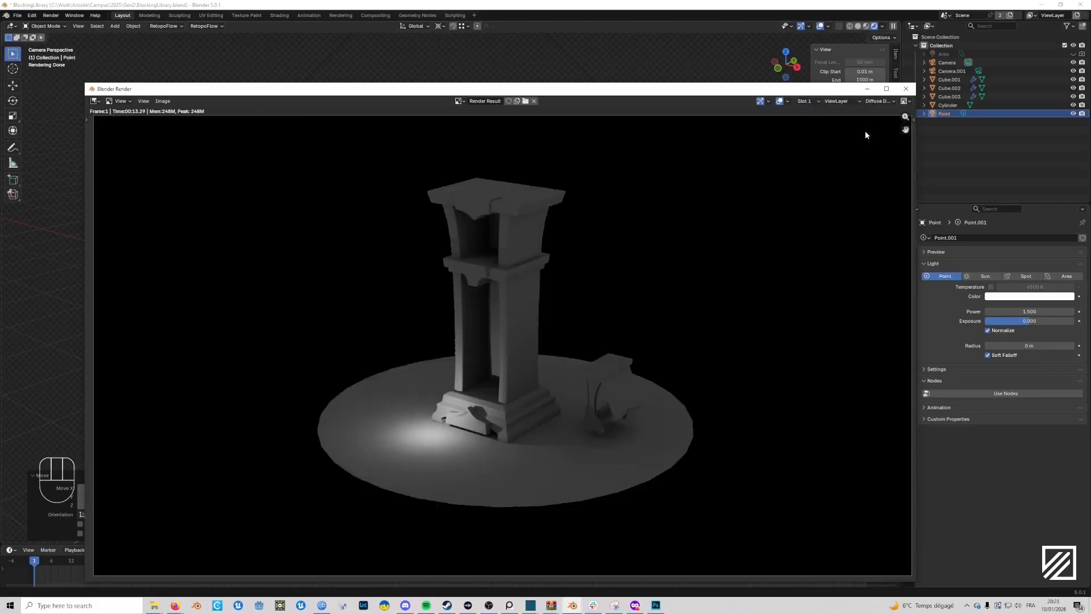
{"action": "scroll", "coordinate": [483, 422], "scroll_direction": "up", "scroll_amount": 1}
{"action": "scroll", "coordinate": [516, 414], "scroll_direction": "down", "scroll_amount": 1}
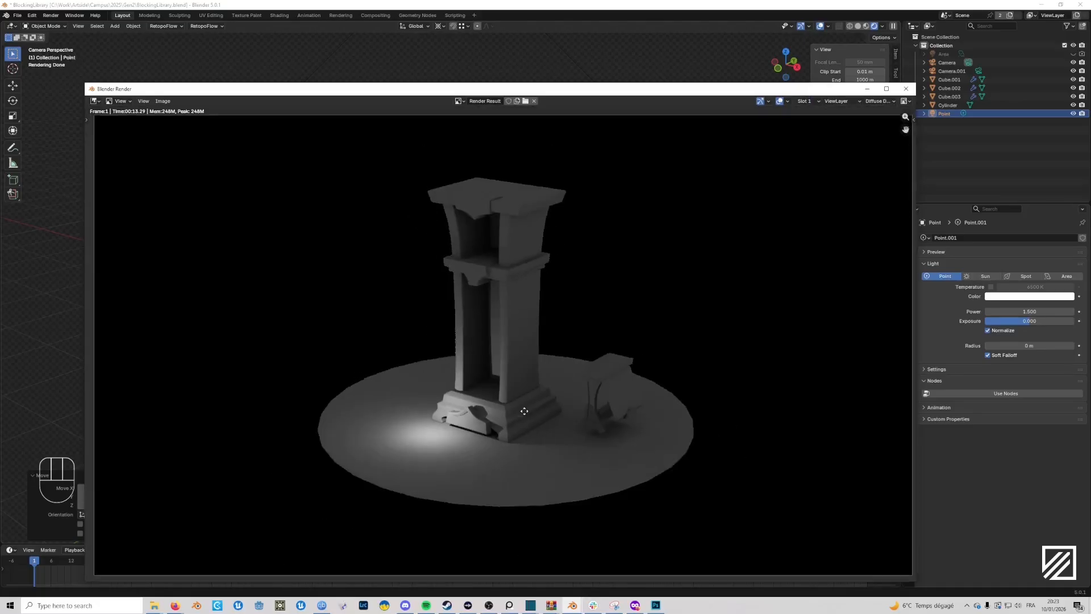
{"action": "middle_click_drag", "start_coordinate": [519, 412], "coordinate": [530, 396]}
Save the displayed pass as a PNG named Extralight in New Folder and close the render window.
{"action": "left_click", "coordinate": [159, 103]}
{"action": "left_click", "coordinate": [185, 179]}
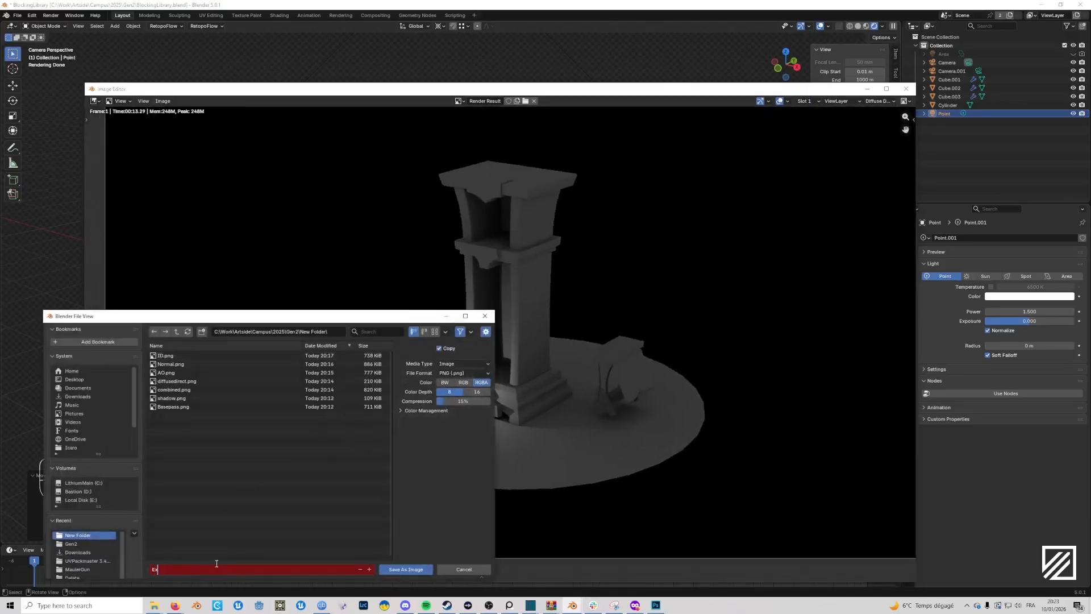
{"action": "key", "text": "Return"}
{"action": "key", "text": "Escape"}
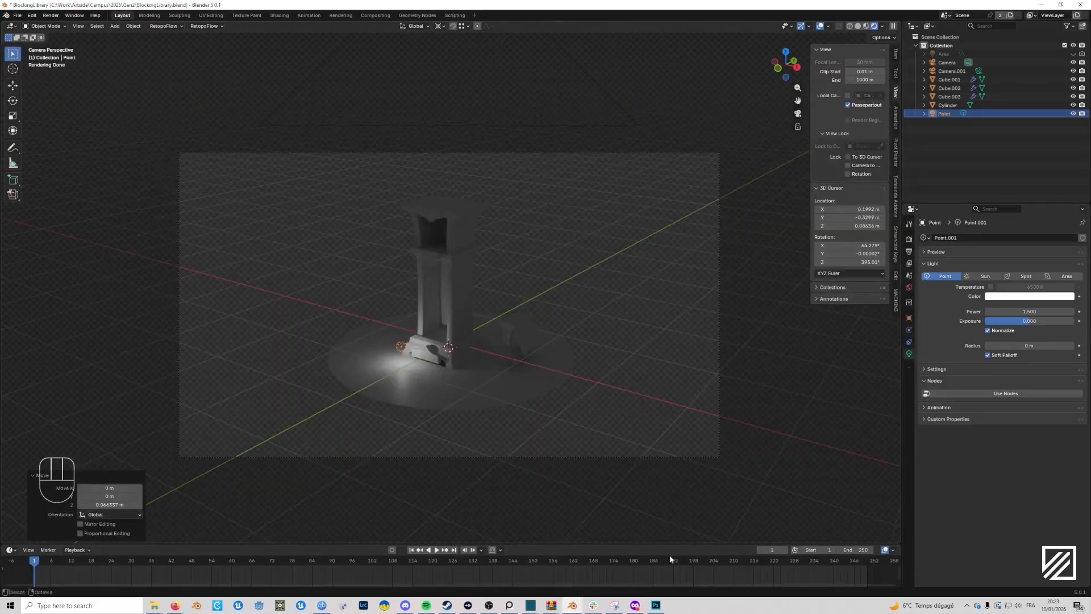
Switch to Photoshop and place the Extralight image as a linked smart object in the document.
{"action": "left_click", "coordinate": [656, 605]}
{"action": "left_click", "coordinate": [21, 5]}
{"action": "left_click", "coordinate": [50, 175]}
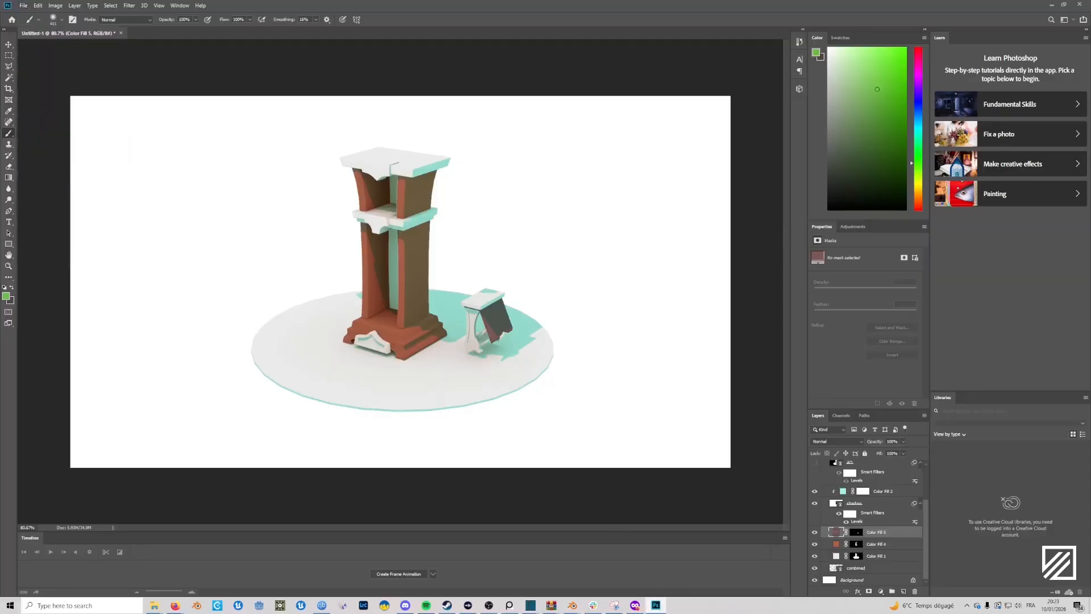
{"action": "key", "text": "Return"}
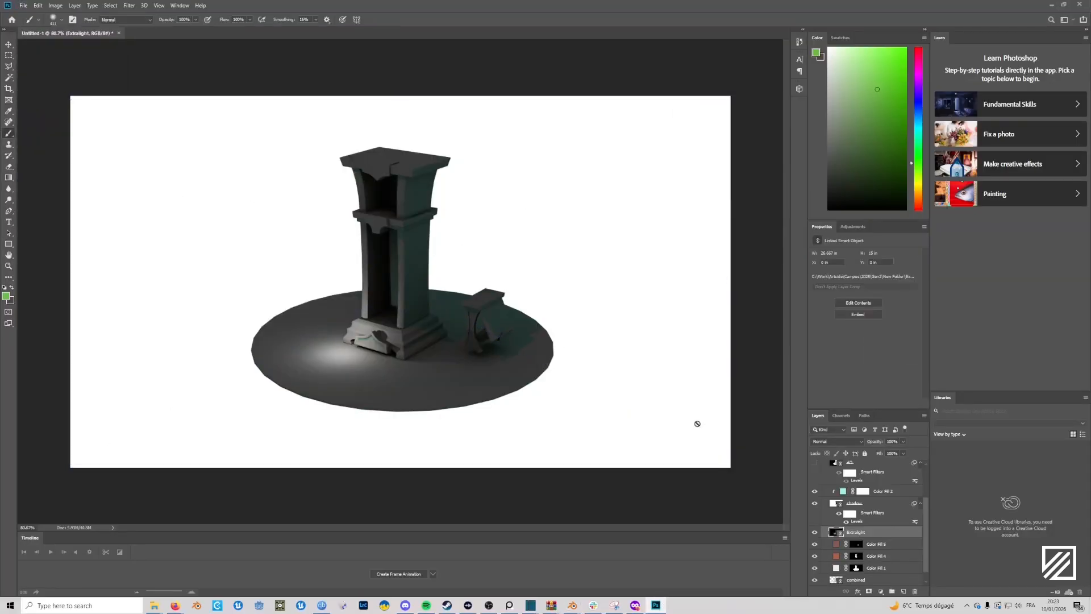
Move the Extralight layer above the ID layer in Group 1 and compare the image with it hidden and shown.
{"action": "left_click_drag", "start_coordinate": [886, 536], "coordinate": [879, 480]}
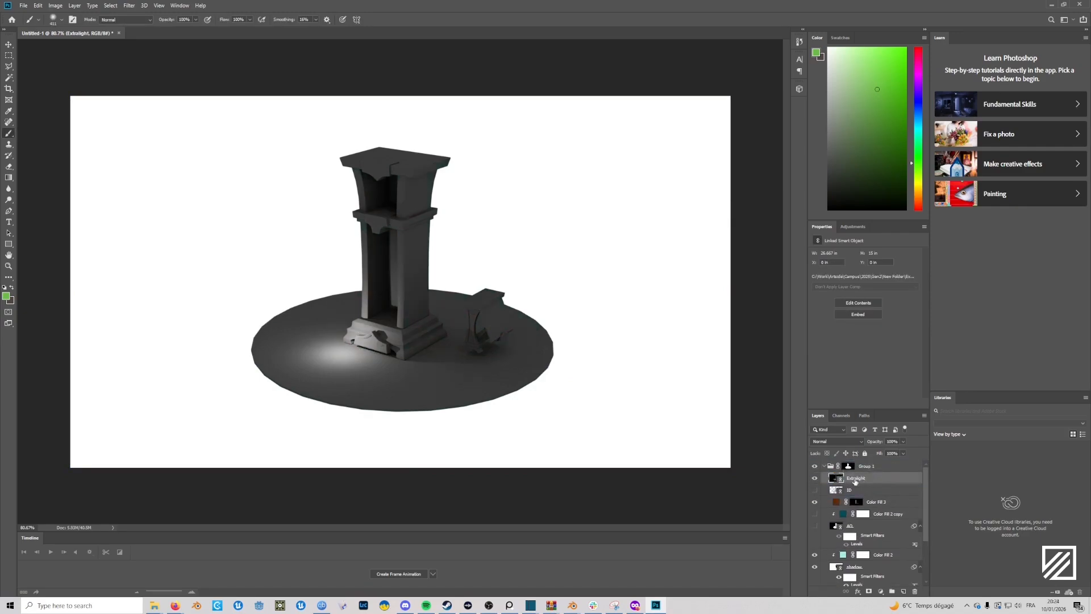
{"action": "left_click", "coordinate": [814, 479]}
{"action": "left_click", "coordinate": [814, 479]}
{"action": "left_click", "coordinate": [814, 479]}
{"action": "left_click", "coordinate": [813, 479]}
Apply Levels to the Extralight layer, raising the contrast until only the lit spot and pillar base stay bright.
{"action": "key", "text": "ctrl+l"}
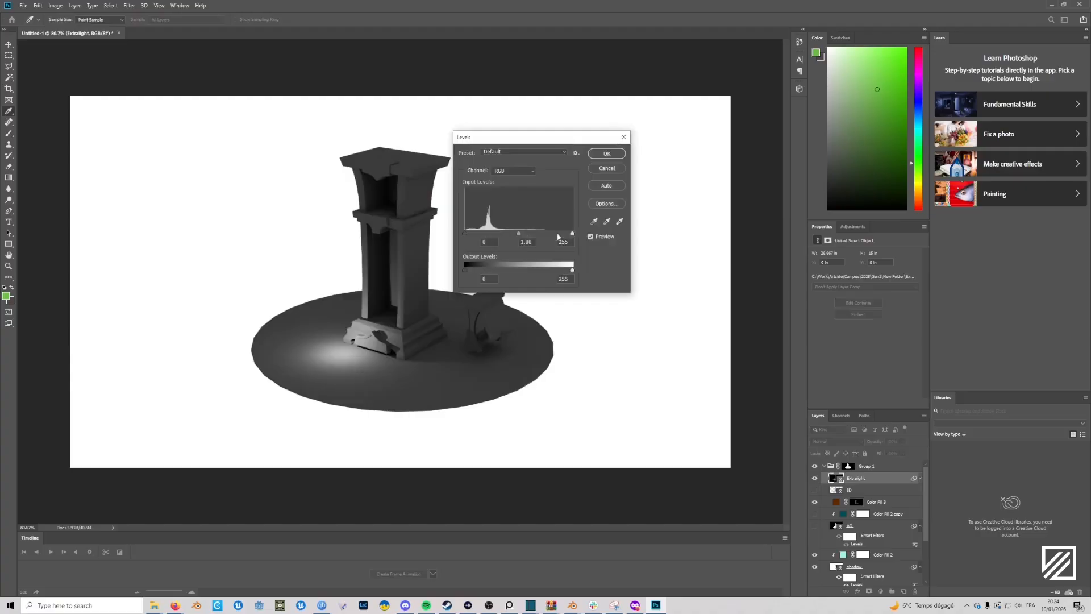
{"action": "left_click_drag", "start_coordinate": [572, 234], "coordinate": [492, 234]}
{"action": "left_click", "coordinate": [605, 154]}
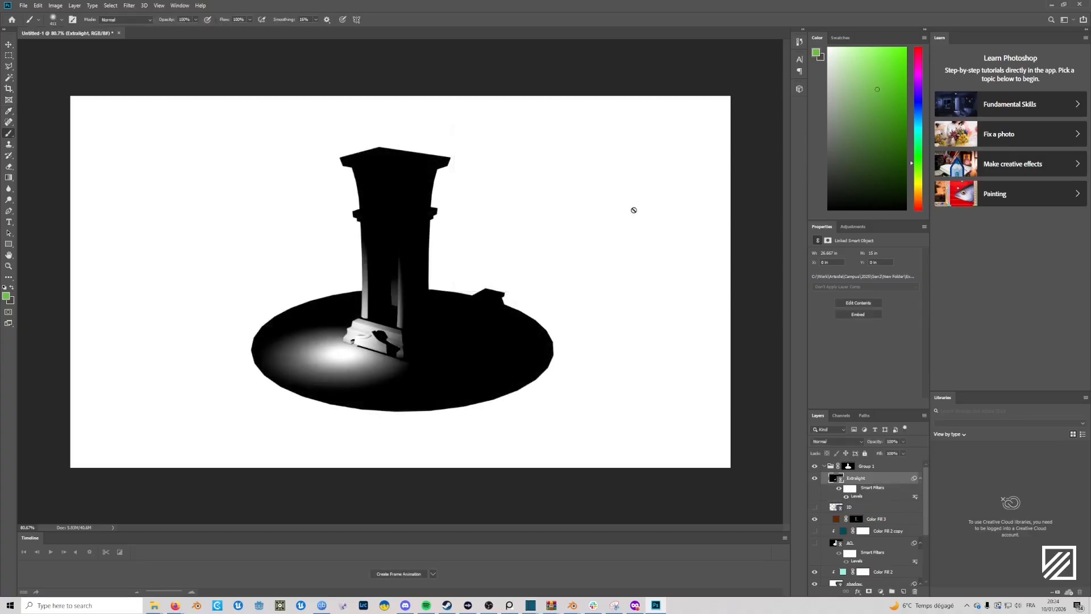
Load the RGB channel's bright areas as a selection and hide the Extralight layer.
{"action": "left_click", "coordinate": [840, 416]}
{"action": "left_click", "coordinate": [824, 434], "text": "ctrl"}
{"action": "left_click", "coordinate": [818, 416]}
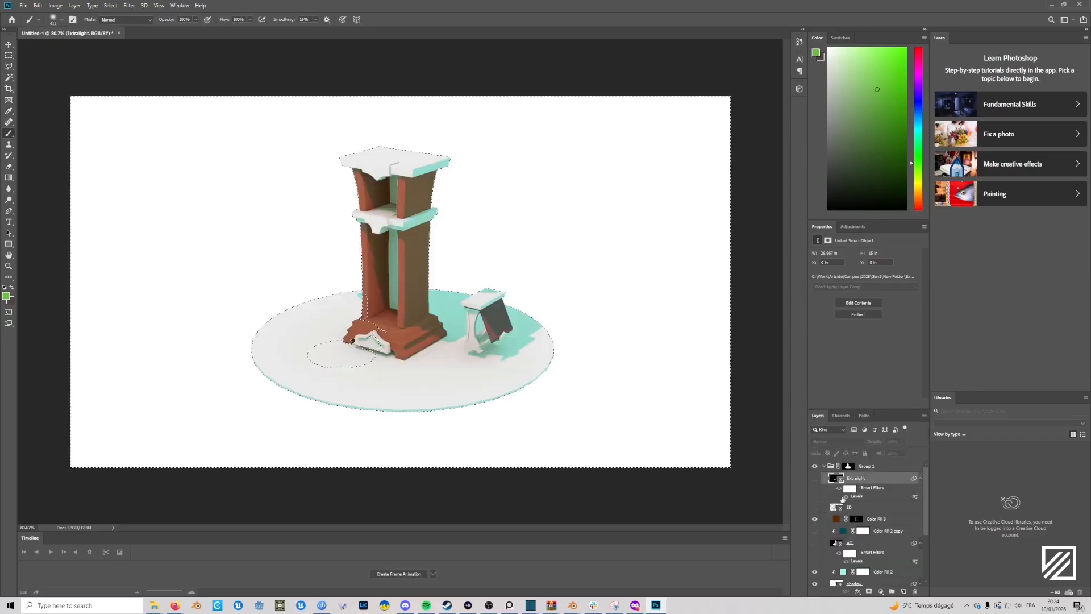
Add a light green solid colour fill, #92c37b, masked to the light selection above the Extralight layer.
{"action": "left_click", "coordinate": [880, 591]}
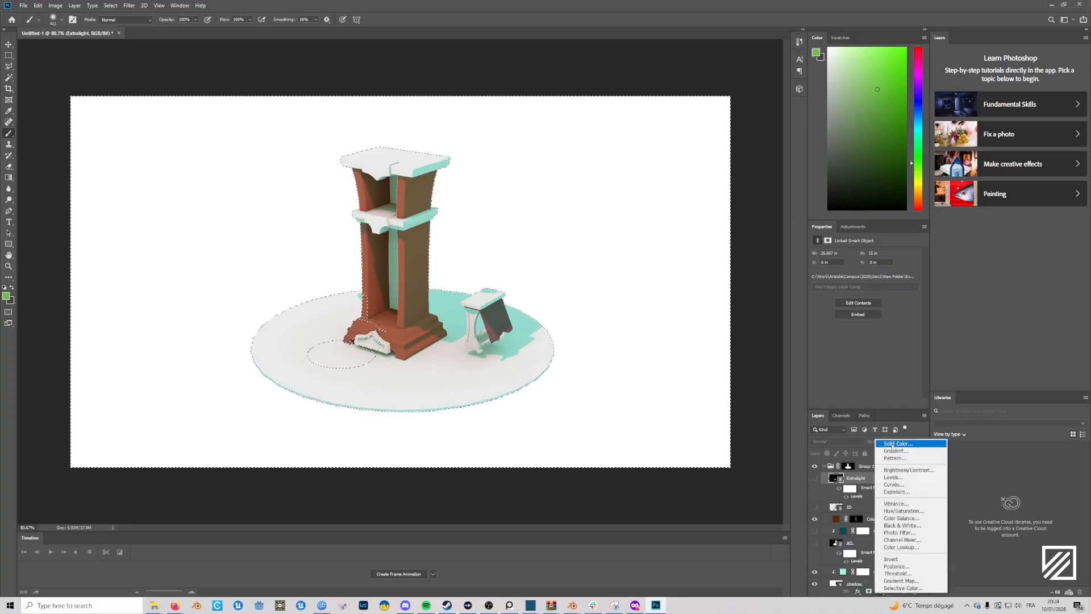
{"action": "left_click", "coordinate": [891, 445]}
{"action": "left_click_drag", "start_coordinate": [510, 212], "coordinate": [467, 178]}
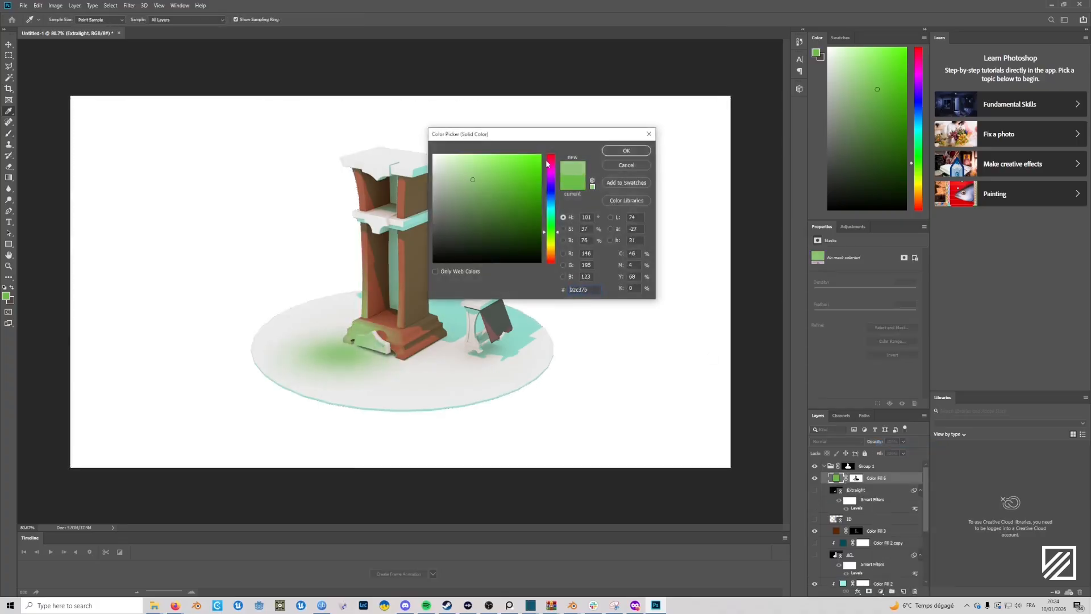
{"action": "left_click", "coordinate": [622, 151]}
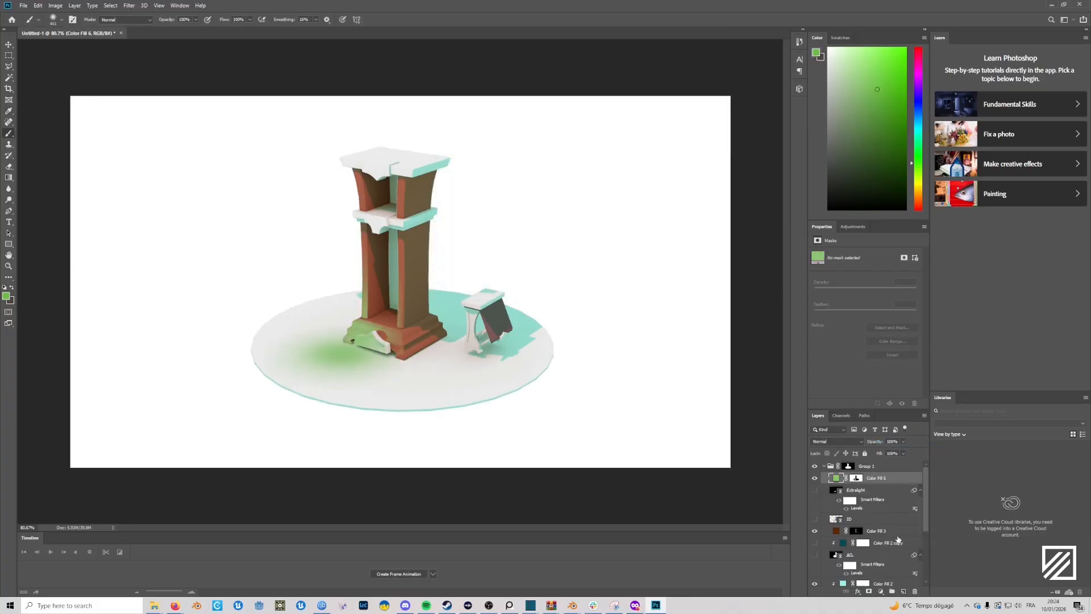
Change the base fill, Color Fill 1, to a dark reddish brown.
{"action": "scroll", "coordinate": [897, 538], "scroll_direction": "down", "scroll_amount": 5}
{"action": "left_click", "coordinate": [855, 568]}
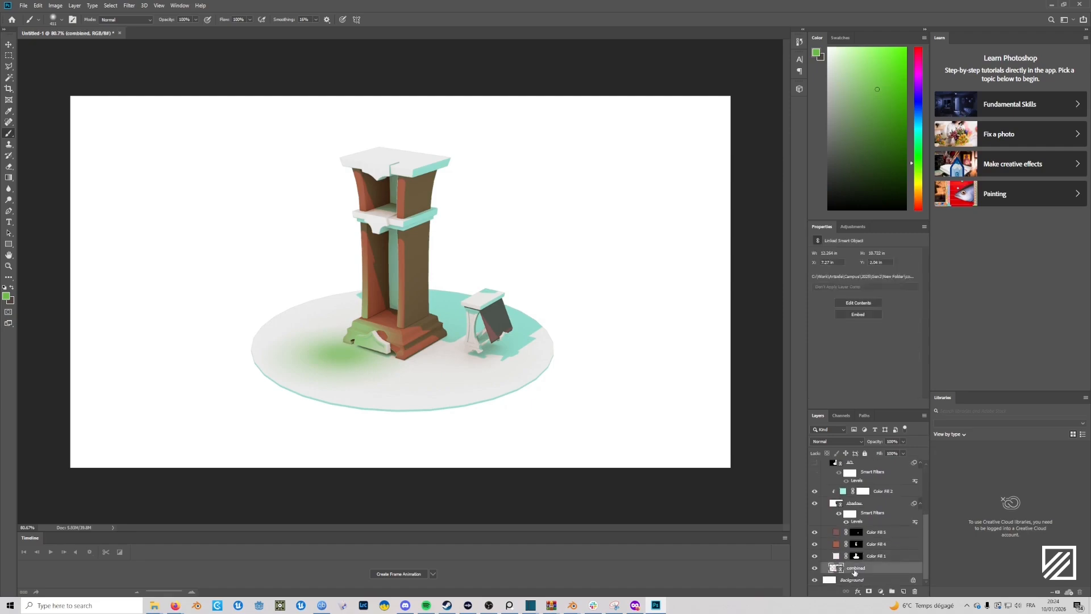
{"action": "left_click", "coordinate": [814, 556]}
{"action": "left_click", "coordinate": [814, 557]}
{"action": "double_click", "coordinate": [835, 556]}
{"action": "left_click_drag", "start_coordinate": [474, 241], "coordinate": [460, 227]}
{"action": "left_click", "coordinate": [616, 151]}
Change the light fill, Color Fill 6, from green to a bright orange, #ff903f.
{"action": "scroll", "coordinate": [837, 490], "scroll_direction": "up", "scroll_amount": 3}
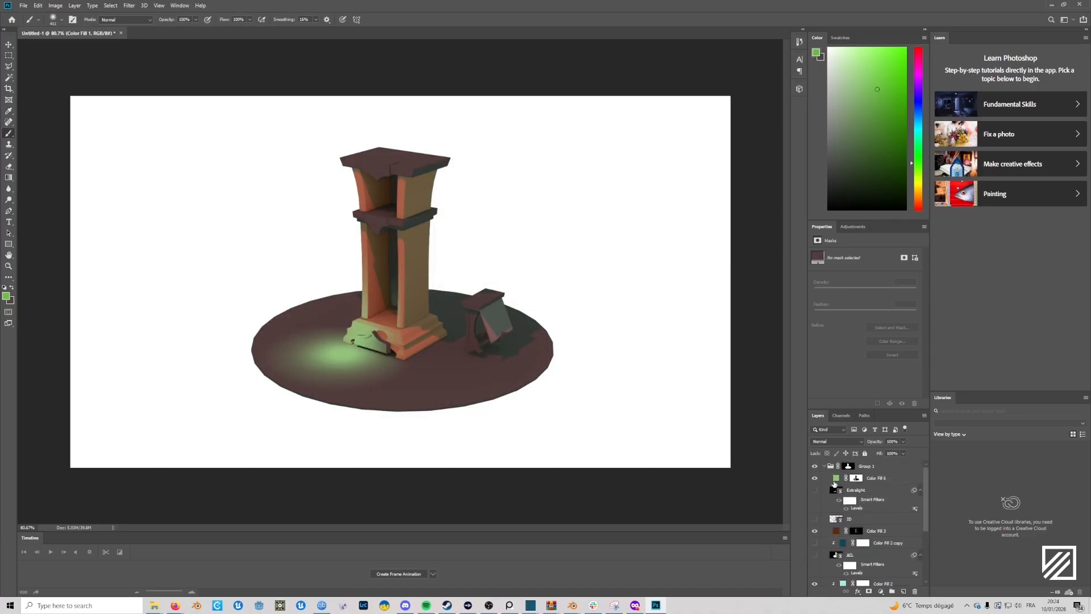
{"action": "double_click", "coordinate": [836, 480]}
{"action": "left_click", "coordinate": [506, 199]}
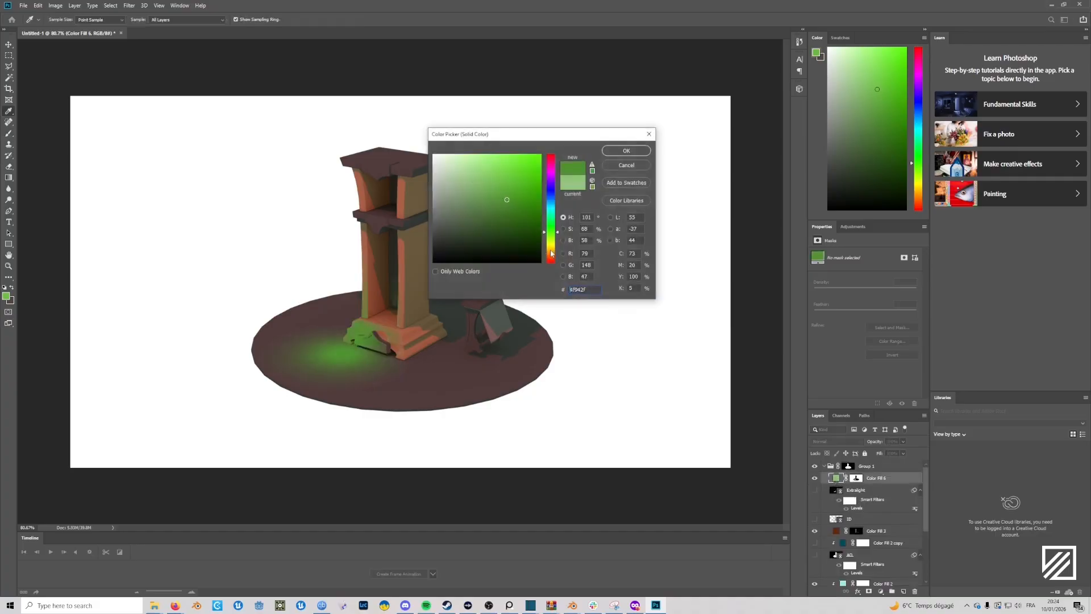
{"action": "left_click", "coordinate": [550, 255]}
{"action": "left_click_drag", "start_coordinate": [537, 235], "coordinate": [514, 153]}
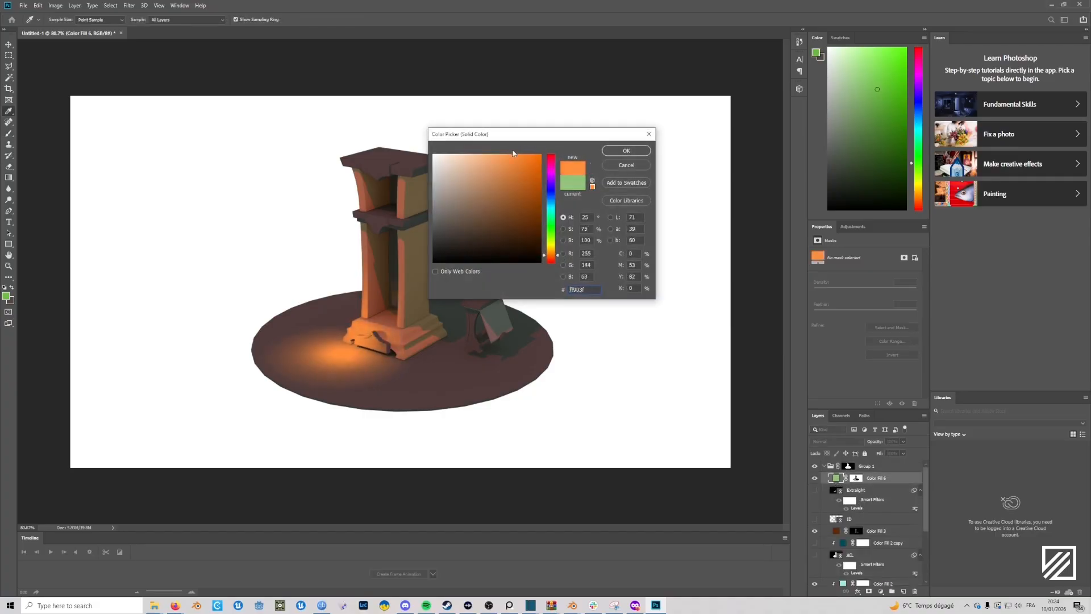
{"action": "left_click", "coordinate": [639, 153]}
Compare the image with and without the orange light fill, leaving the fill visible.
{"action": "scroll", "coordinate": [821, 481], "scroll_direction": "down", "scroll_amount": 1}
{"action": "left_click", "coordinate": [815, 466]}
{"action": "left_click", "coordinate": [814, 466]}
{"action": "left_click", "coordinate": [815, 466]}
{"action": "left_click", "coordinate": [815, 466]}
{"action": "left_click", "coordinate": [815, 466]}
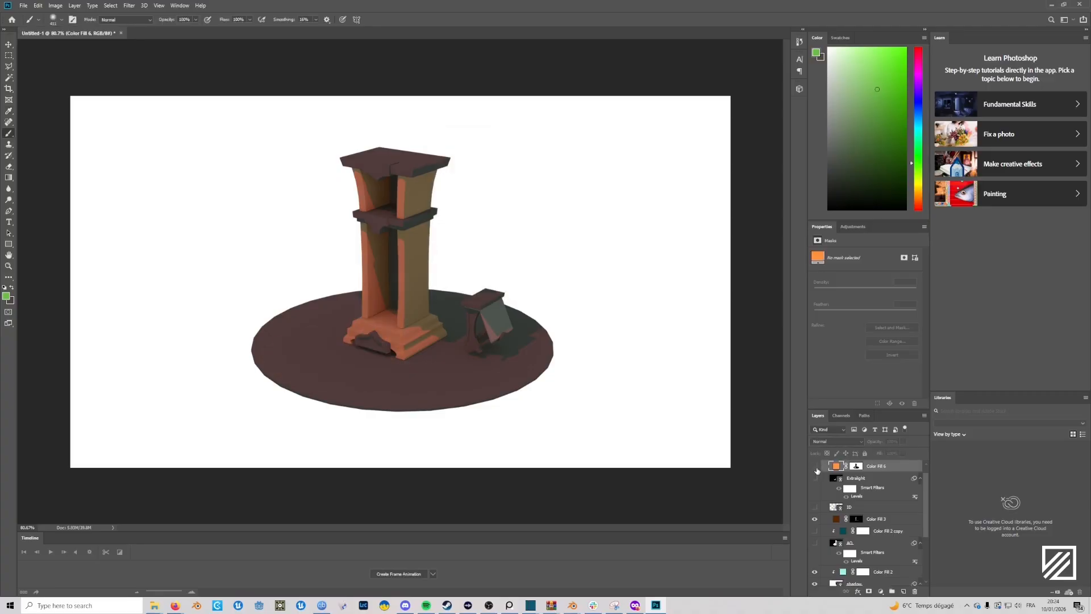
{"action": "left_click", "coordinate": [814, 466]}
Try brush strokes on the orange fill's layer mask around the pillar base and ground disc, undoing them.
{"action": "left_click", "coordinate": [858, 466]}
{"action": "scroll", "coordinate": [396, 348], "scroll_direction": "up", "scroll_amount": 4, "text": "alt"}
{"action": "right_click_drag", "start_coordinate": [391, 347], "coordinate": [342, 347], "text": "alt"}
{"action": "left_click_drag", "start_coordinate": [351, 331], "coordinate": [375, 351]}
{"action": "key", "text": "ctrl+z"}
{"action": "mouse_move", "coordinate": [460, 285]}
{"action": "left_mouse_down"}
{"action": "mouse_move", "coordinate": [450, 245]}
{"action": "mouse_move", "coordinate": [508, 346]}
{"action": "left_mouse_up"}
{"action": "key", "text": "ctrl+z"}
{"action": "key", "text": "x"}
{"action": "mouse_move", "coordinate": [392, 261]}
{"action": "left_mouse_down"}
{"action": "mouse_move", "coordinate": [287, 310]}
{"action": "mouse_move", "coordinate": [413, 341]}
{"action": "left_mouse_up"}
{"action": "key", "text": "ctrl+z"}
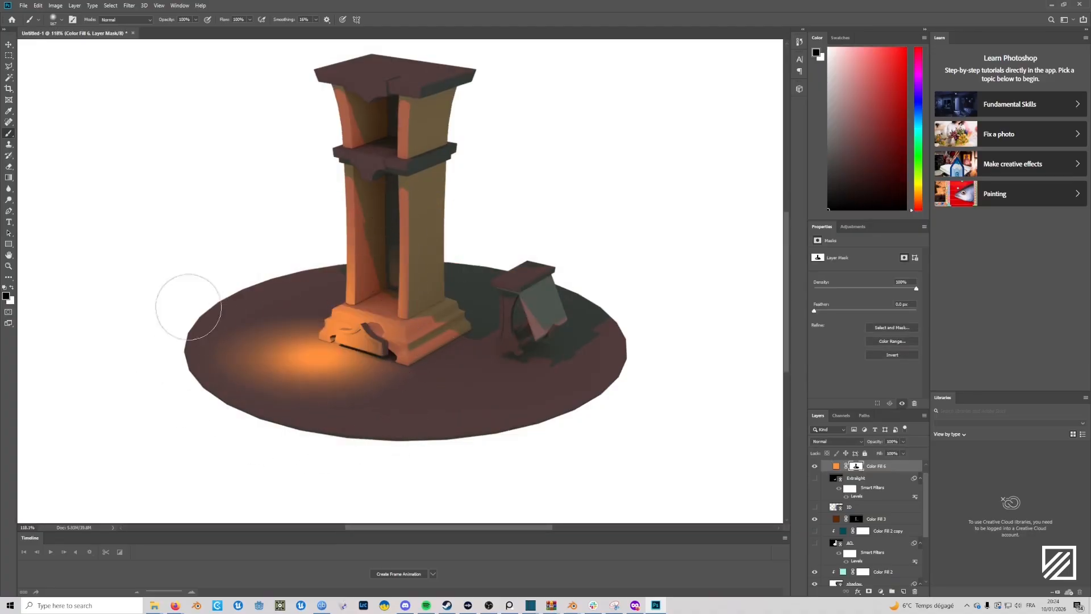
{"action": "left_click_drag", "start_coordinate": [180, 313], "coordinate": [284, 449]}
{"action": "left_click_drag", "start_coordinate": [227, 361], "coordinate": [400, 299]}
{"action": "key", "text": "ctrl+z"}
Place the Normal render pass as a linked layer above the orange fill and fit the canvas on screen.
{"action": "scroll", "coordinate": [555, 346], "scroll_direction": "down", "scroll_amount": 5, "text": "alt"}
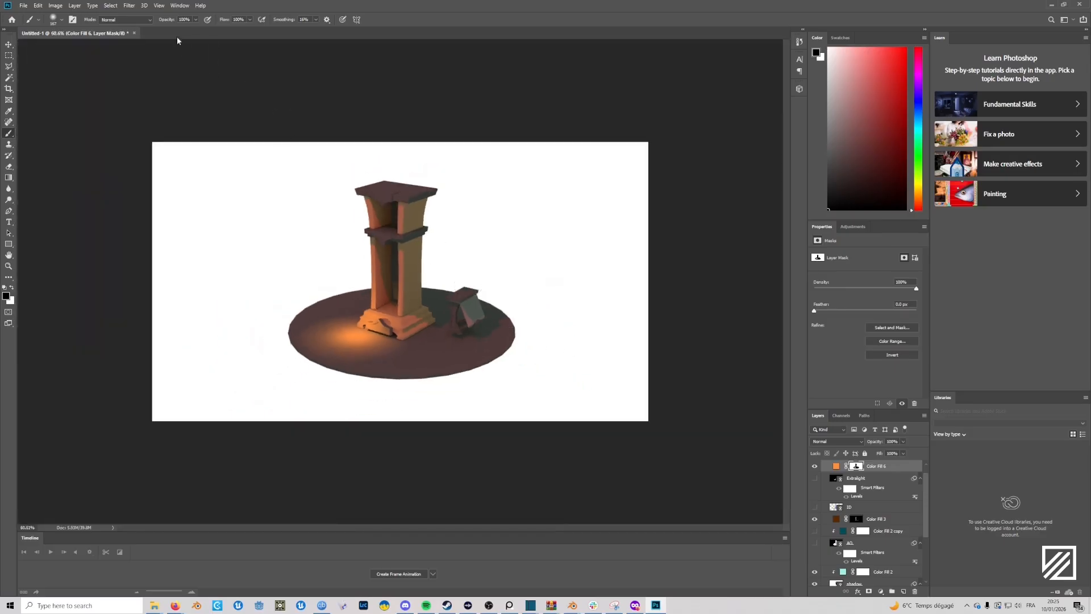
{"action": "left_click", "coordinate": [23, 6]}
{"action": "left_click", "coordinate": [68, 175]}
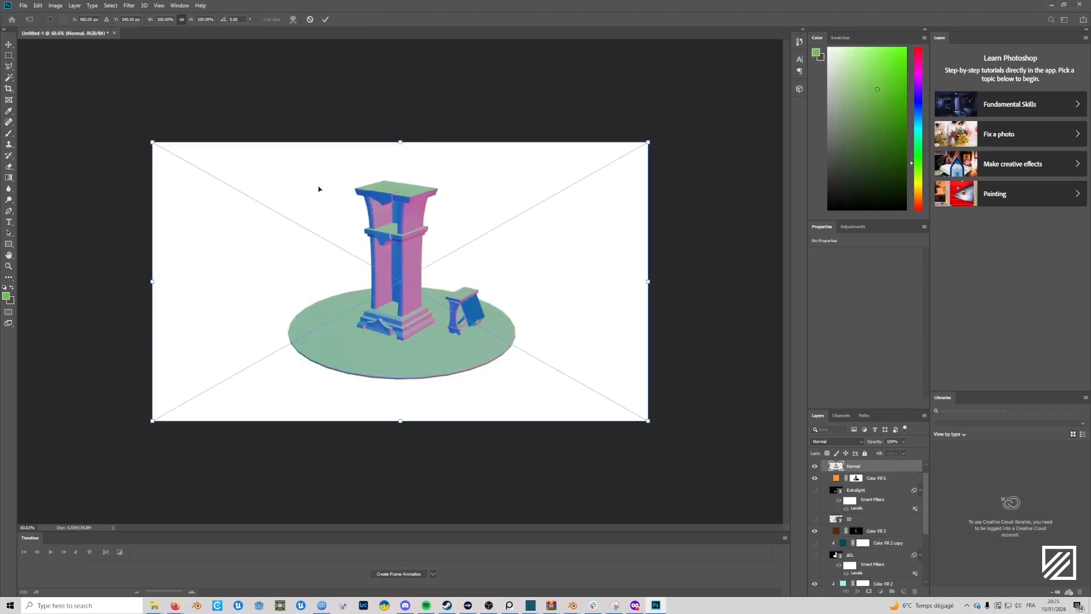
{"action": "key", "text": "Return"}
{"action": "key", "text": "ctrl+0"}
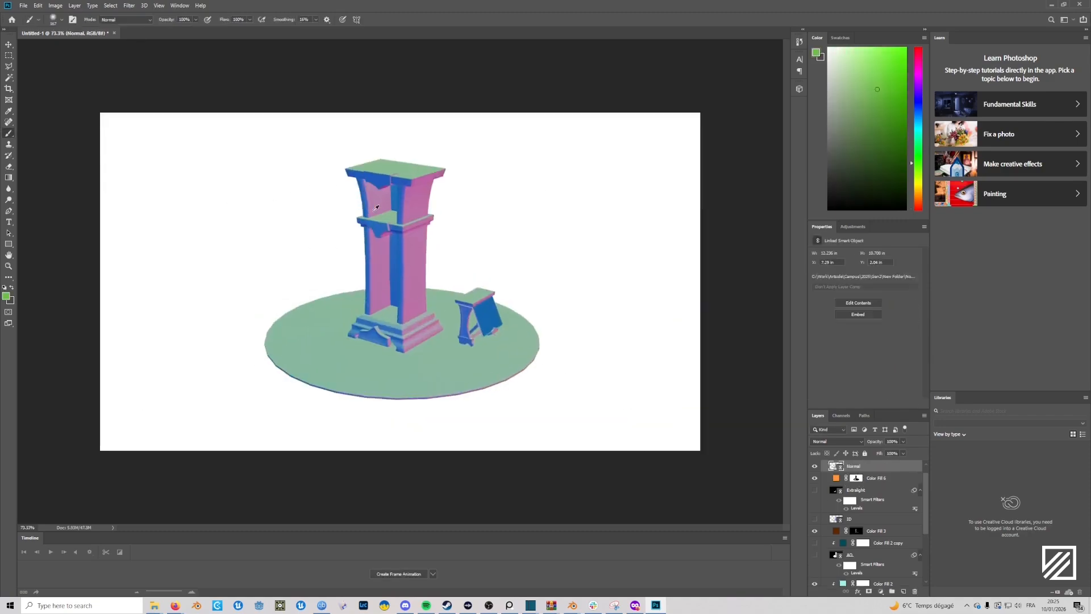
Select the green upward-facing surfaces of the Normal pass using Color Range at fuzziness 76, and hide the Normal layer.
{"action": "left_click", "coordinate": [111, 6]}
{"action": "left_click", "coordinate": [136, 88]}
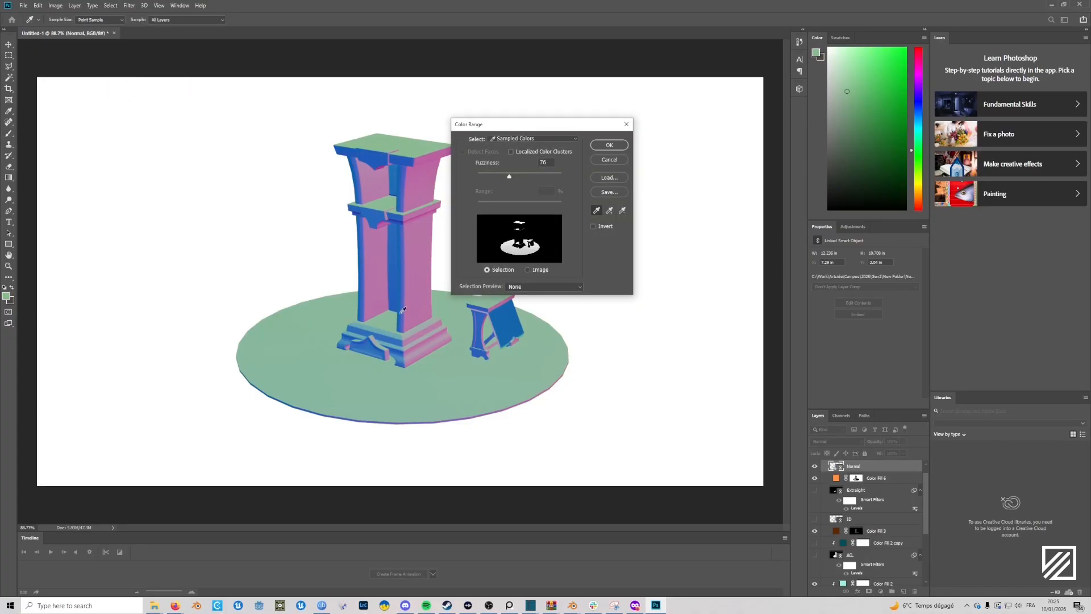
{"action": "left_click", "coordinate": [609, 146]}
{"action": "left_click", "coordinate": [814, 466]}
Add a muted reddish-brown solid colour fill masked to the selected upward-facing surfaces.
{"action": "left_click", "coordinate": [881, 591]}
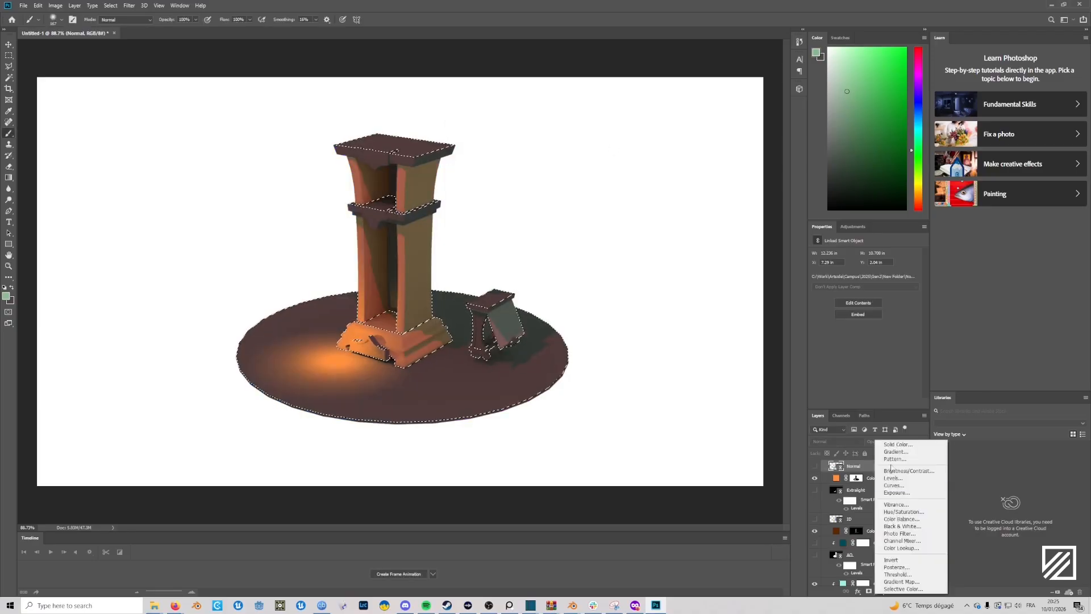
{"action": "left_click", "coordinate": [889, 442]}
{"action": "left_click_drag", "start_coordinate": [483, 205], "coordinate": [460, 211]}
{"action": "left_click_drag", "start_coordinate": [550, 256], "coordinate": [556, 264]}
{"action": "left_click", "coordinate": [626, 151]}
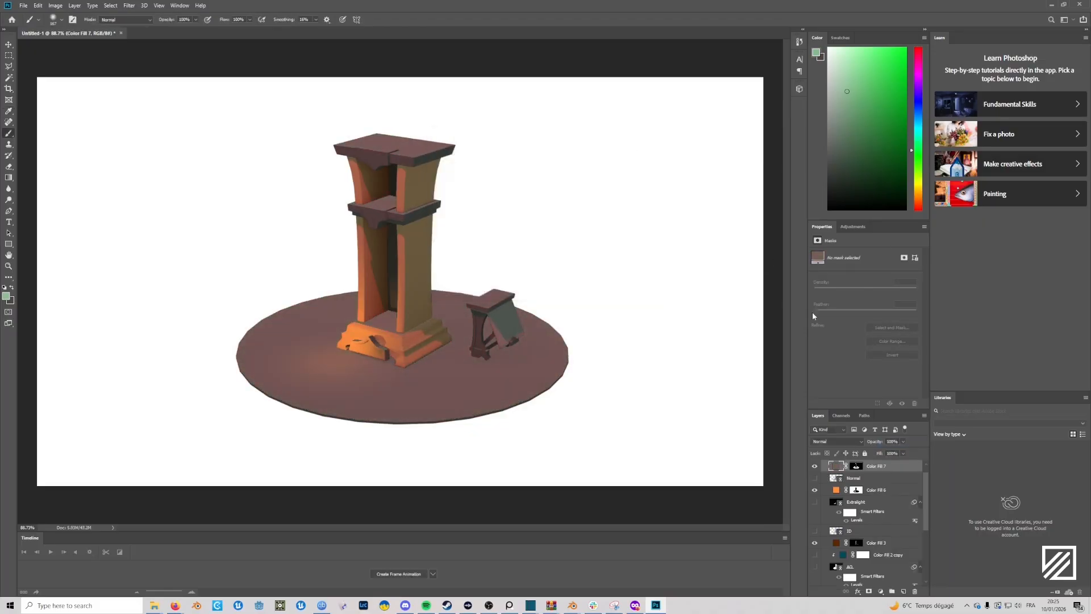
Set the upward-surface fill's blend mode to Screen and its opacity to 53%.
{"action": "left_click", "coordinate": [846, 442]}
{"action": "left_click", "coordinate": [840, 456]}
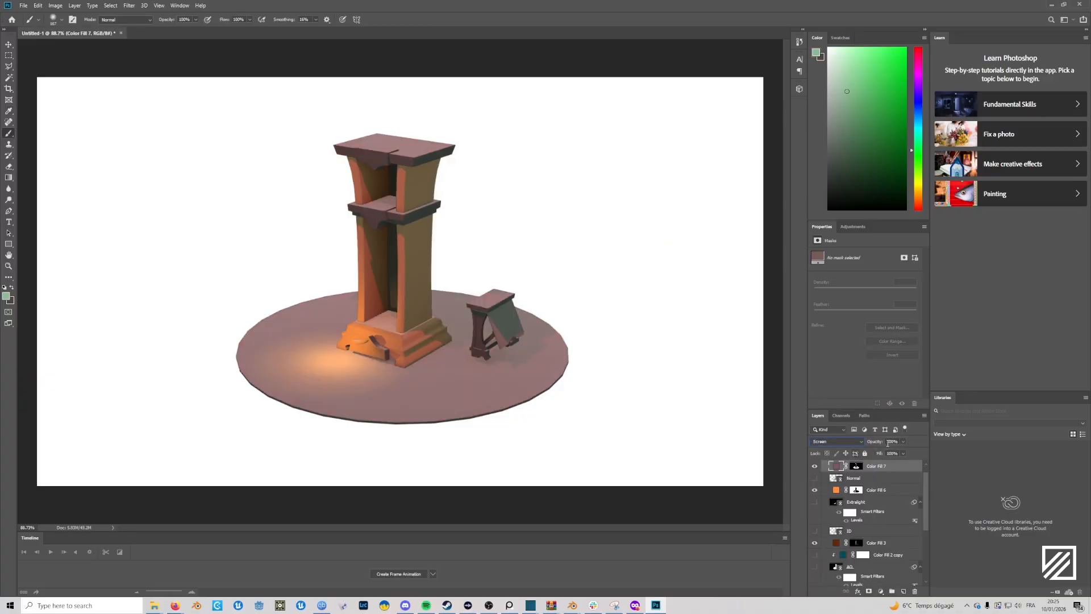
{"action": "left_click_drag", "start_coordinate": [884, 455], "coordinate": [883, 455]}
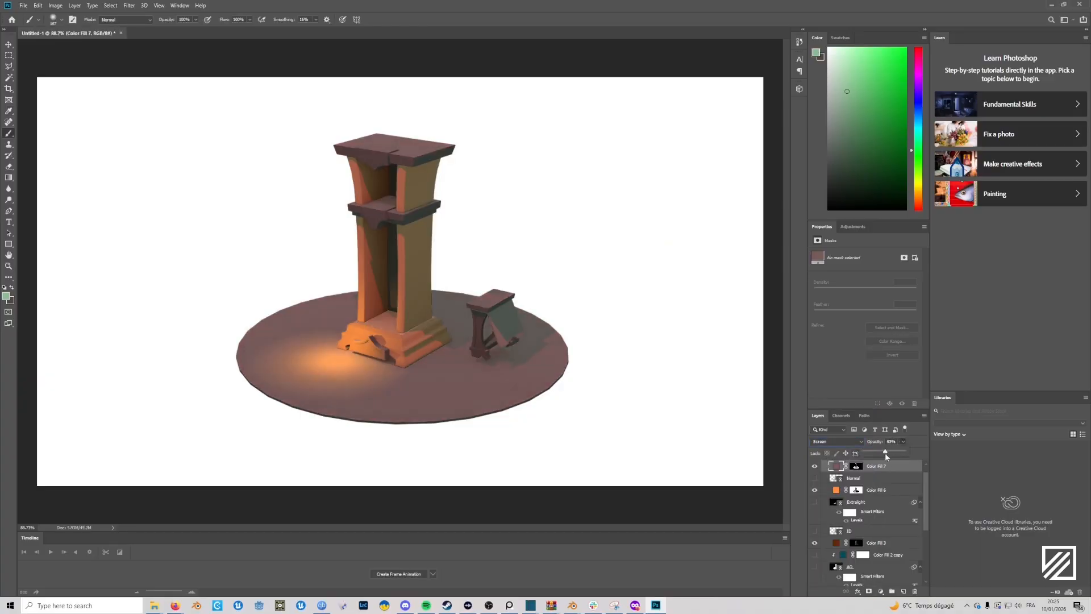
Put the upward-surface fill, Color Fill 7, in a new group and add a white layer mask to that group.
{"action": "left_click", "coordinate": [857, 465]}
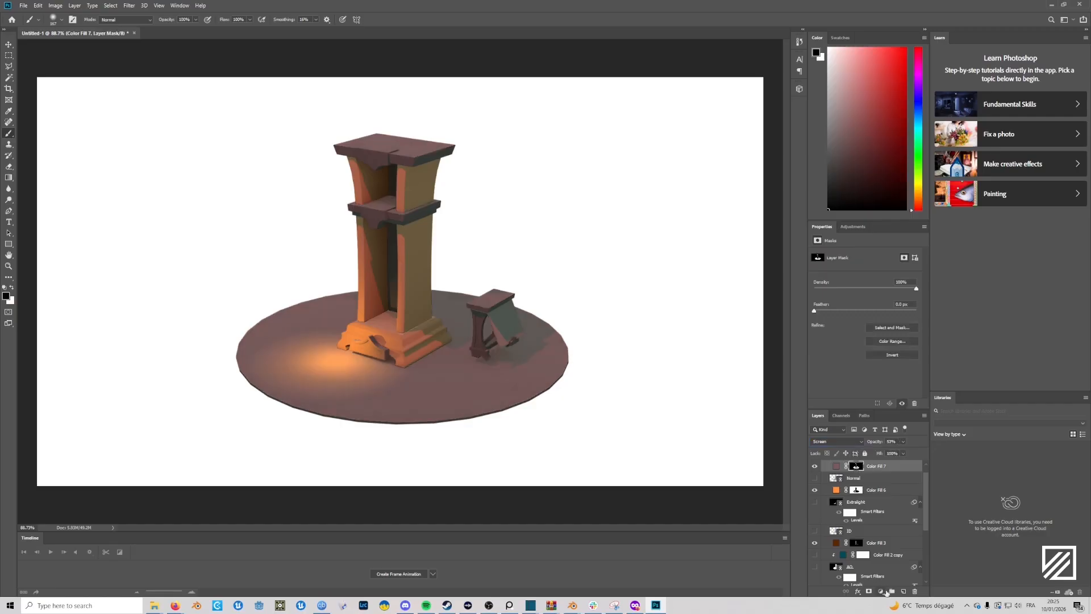
{"action": "left_click", "coordinate": [891, 591]}
{"action": "left_click_drag", "start_coordinate": [884, 477], "coordinate": [875, 465]}
{"action": "left_click", "coordinate": [875, 465]}
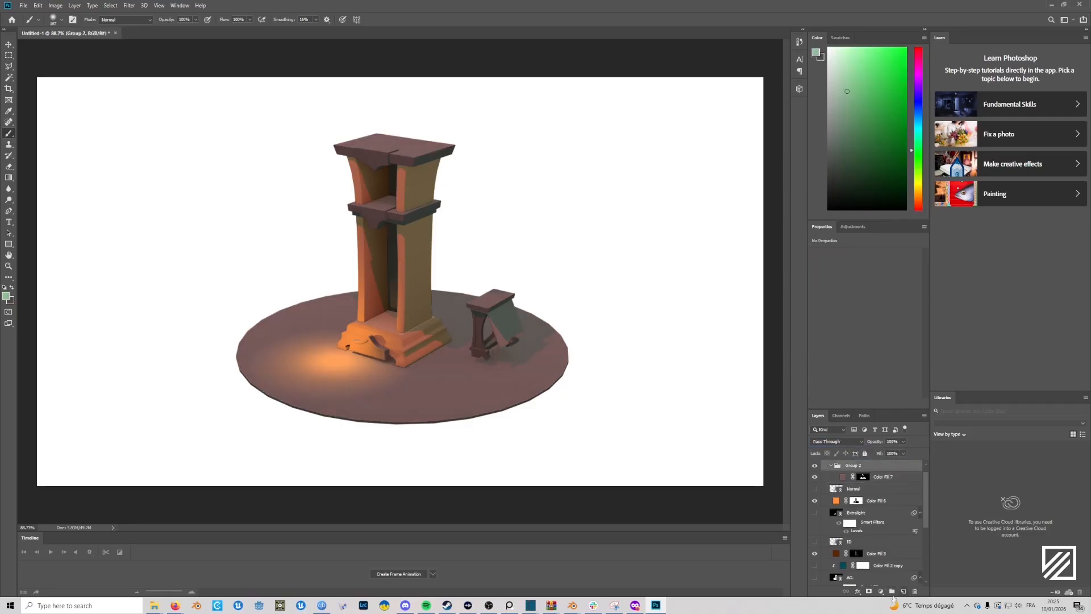
{"action": "left_click", "coordinate": [867, 591]}
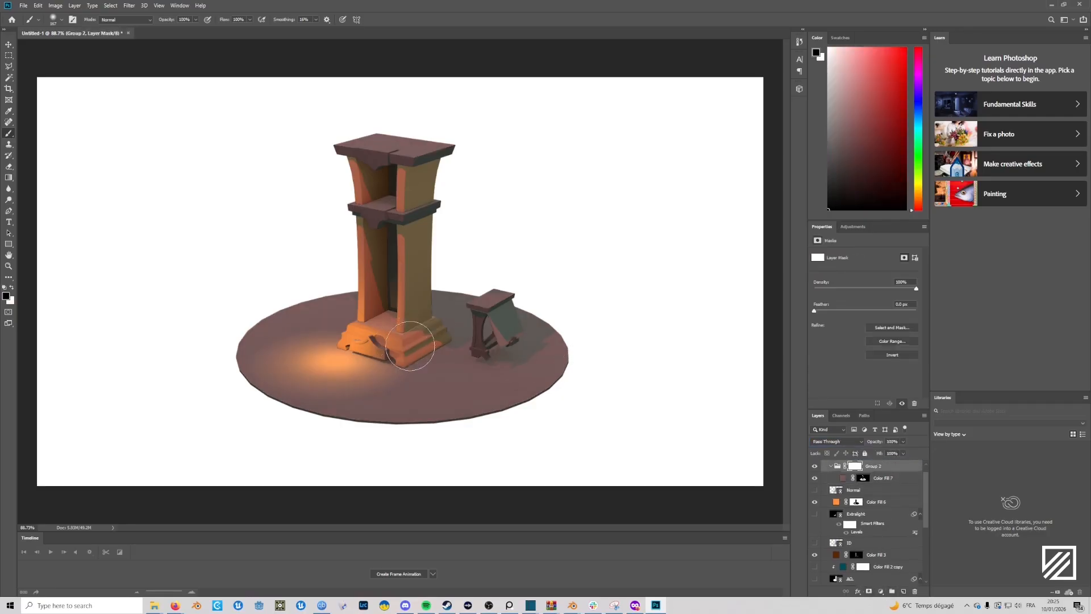
Paint black on the group's mask with a large soft brush to hide the fill across the ground disc, and compare the result.
{"action": "right_click_drag", "start_coordinate": [343, 372], "coordinate": [396, 392], "text": "alt"}
{"action": "left_click", "coordinate": [346, 404]}
{"action": "left_click", "coordinate": [299, 379]}
{"action": "mouse_move", "coordinate": [397, 383]}
{"action": "left_mouse_down"}
{"action": "mouse_move", "coordinate": [530, 378]}
{"action": "mouse_move", "coordinate": [535, 360]}
{"action": "left_mouse_up"}
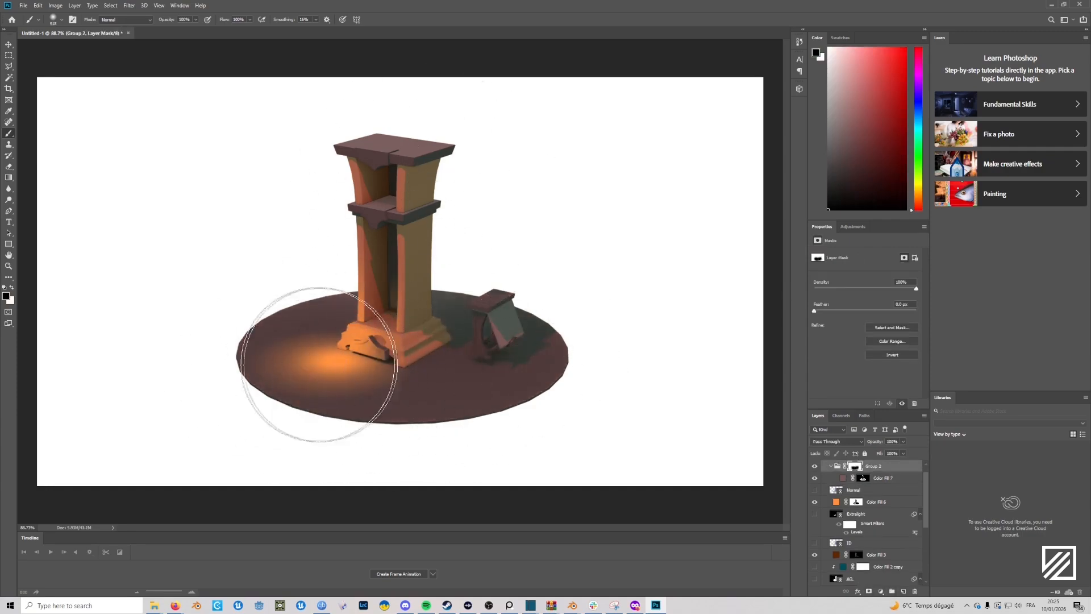
{"action": "right_click_drag", "start_coordinate": [491, 352], "coordinate": [495, 352], "text": "alt"}
{"action": "left_click", "coordinate": [814, 467]}
{"action": "left_click", "coordinate": [813, 468]}
{"action": "left_click", "coordinate": [814, 468]}
{"action": "left_click", "coordinate": [814, 469]}
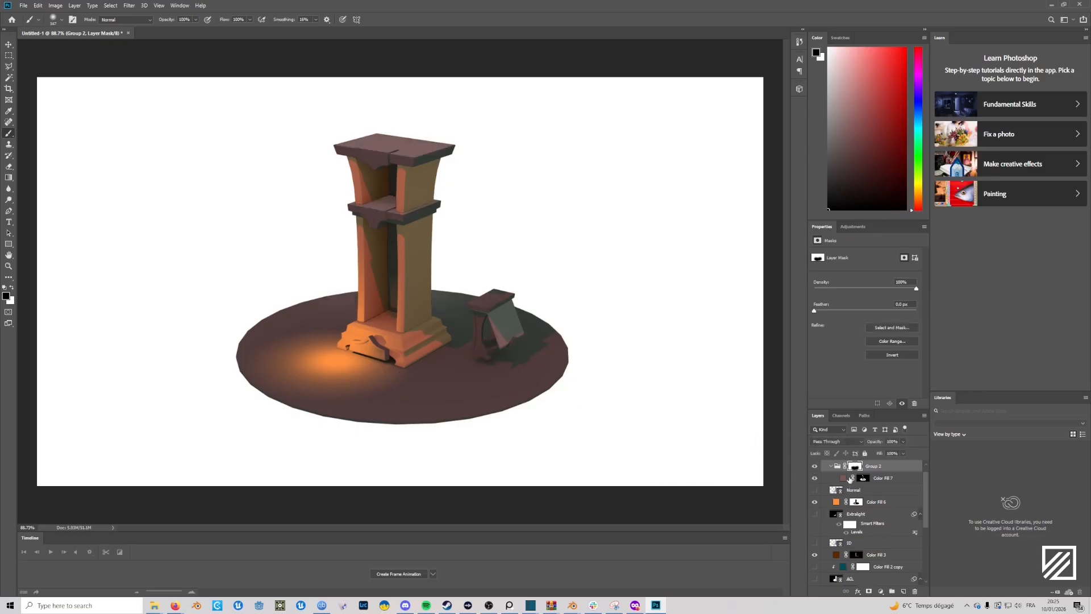
Change Color Fill 7 to a greyish blue and check its effect on the pillar's upper surfaces.
{"action": "left_click", "coordinate": [844, 480]}
{"action": "double_click", "coordinate": [843, 480]}
{"action": "type", "text": "6a7278"}
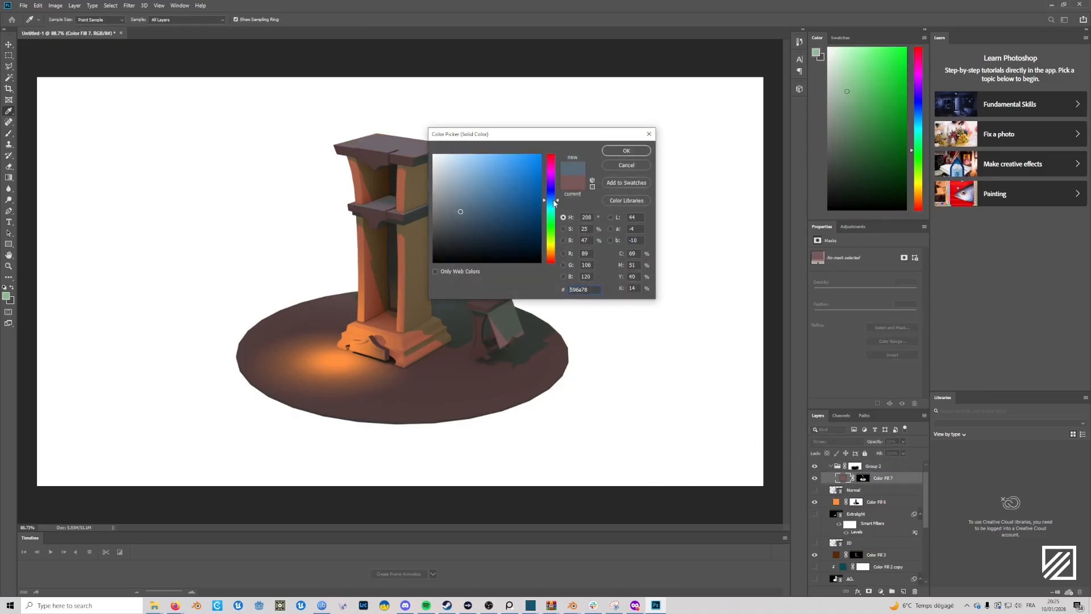
{"action": "mouse_move", "coordinate": [445, 206]}
{"action": "left_mouse_down"}
{"action": "mouse_move", "coordinate": [456, 180]}
{"action": "mouse_move", "coordinate": [471, 198]}
{"action": "mouse_move", "coordinate": [464, 191]}
{"action": "left_mouse_up"}
{"action": "left_click", "coordinate": [626, 150]}
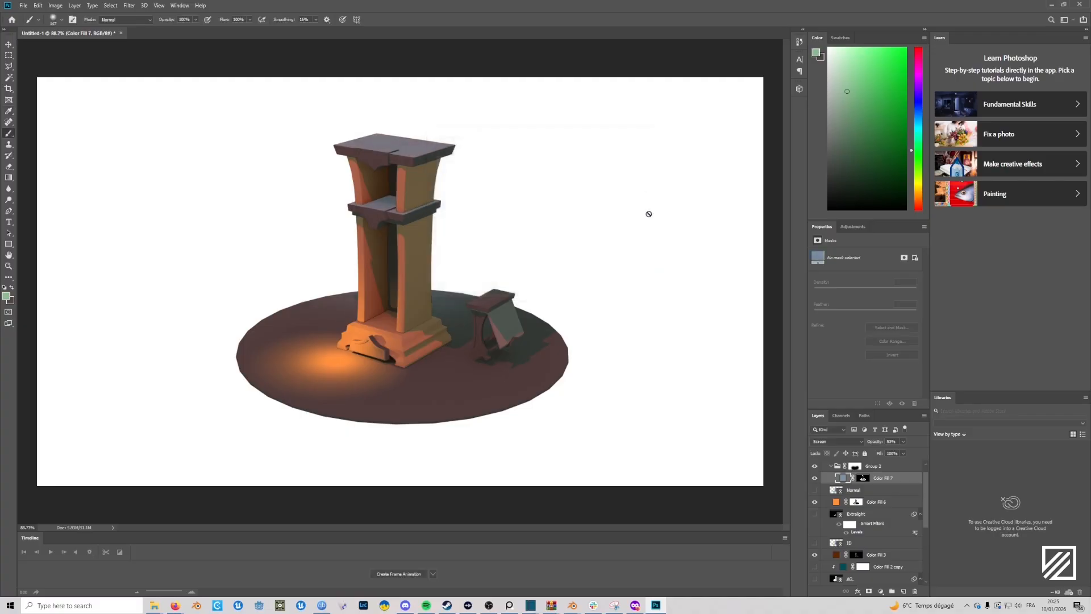
{"action": "key", "text": "ctrl+minus"}
{"action": "left_click", "coordinate": [815, 479]}
{"action": "left_click", "coordinate": [814, 503]}
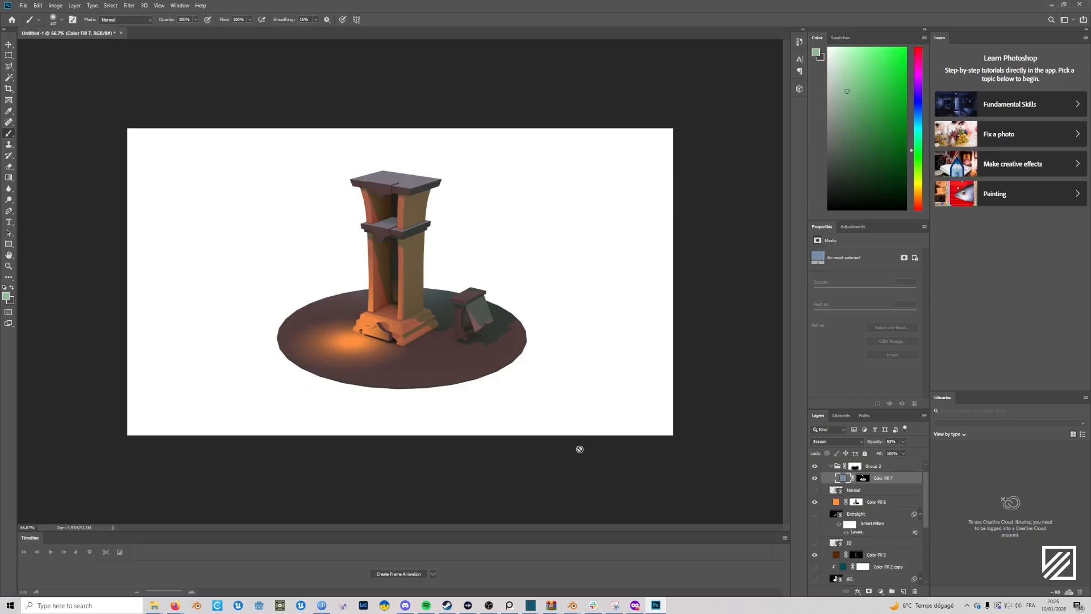
Switch to the BlockingLibrary scene in Blender.
{"action": "mouse_move", "coordinate": [572, 605]}
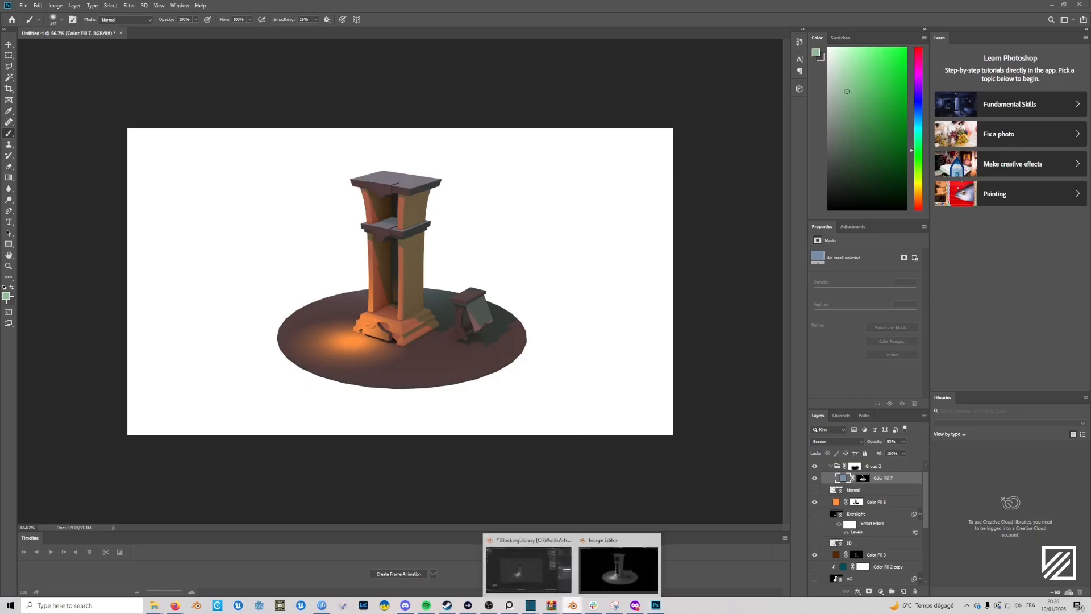
{"action": "left_click", "coordinate": [528, 568]}
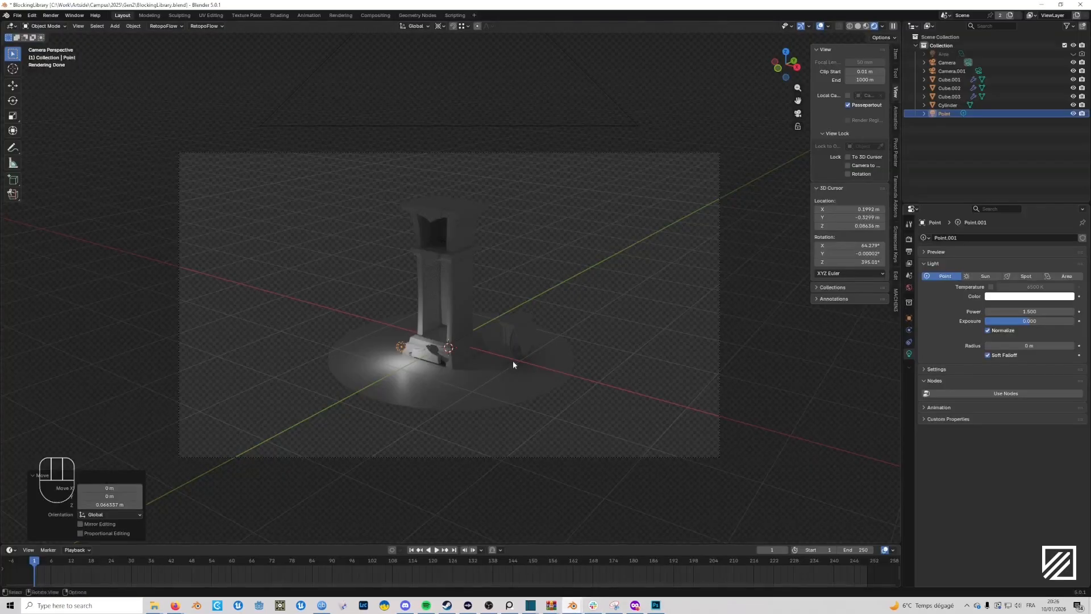